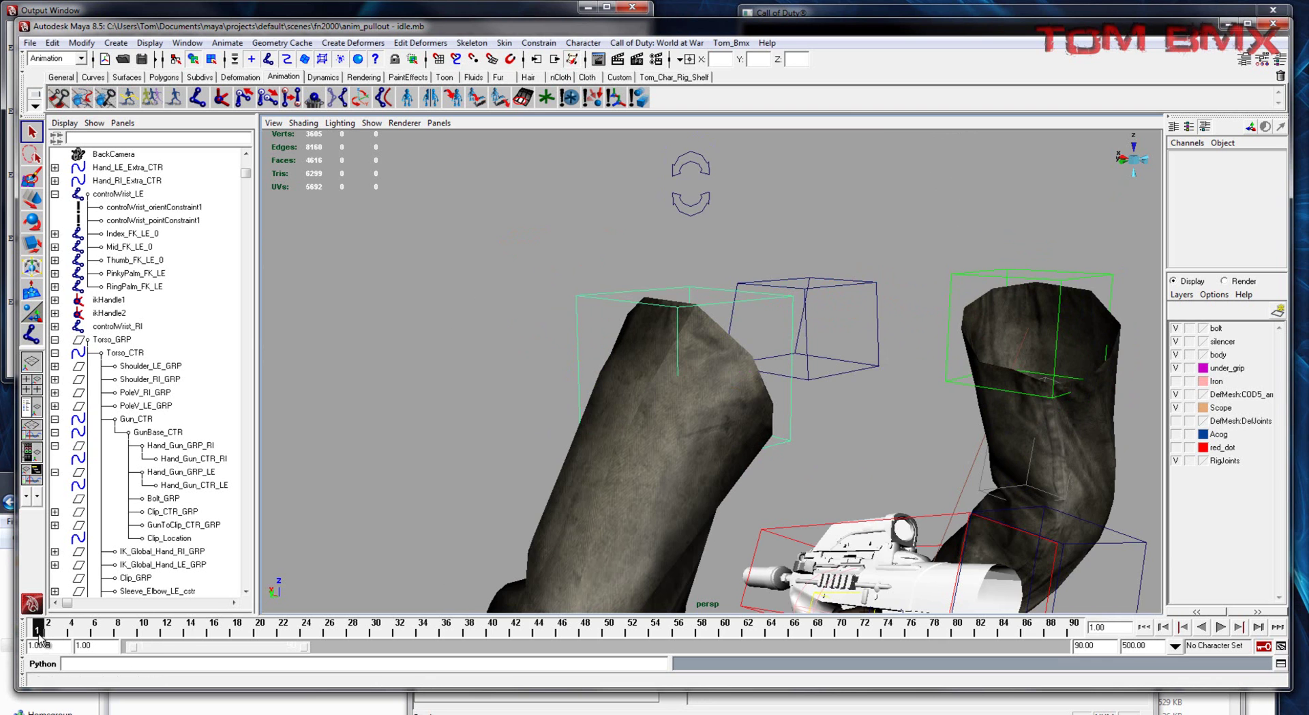
Scrub through and play back the gun animation from frame 1 to 90 in the perspective view
{"action": "left_click_drag", "start_coordinate": [614, 381], "coordinate": [750, 426], "text": "alt"}
{"action": "left_click", "coordinate": [56, 633]}
{"action": "left_click_drag", "start_coordinate": [57, 633], "coordinate": [996, 626]}
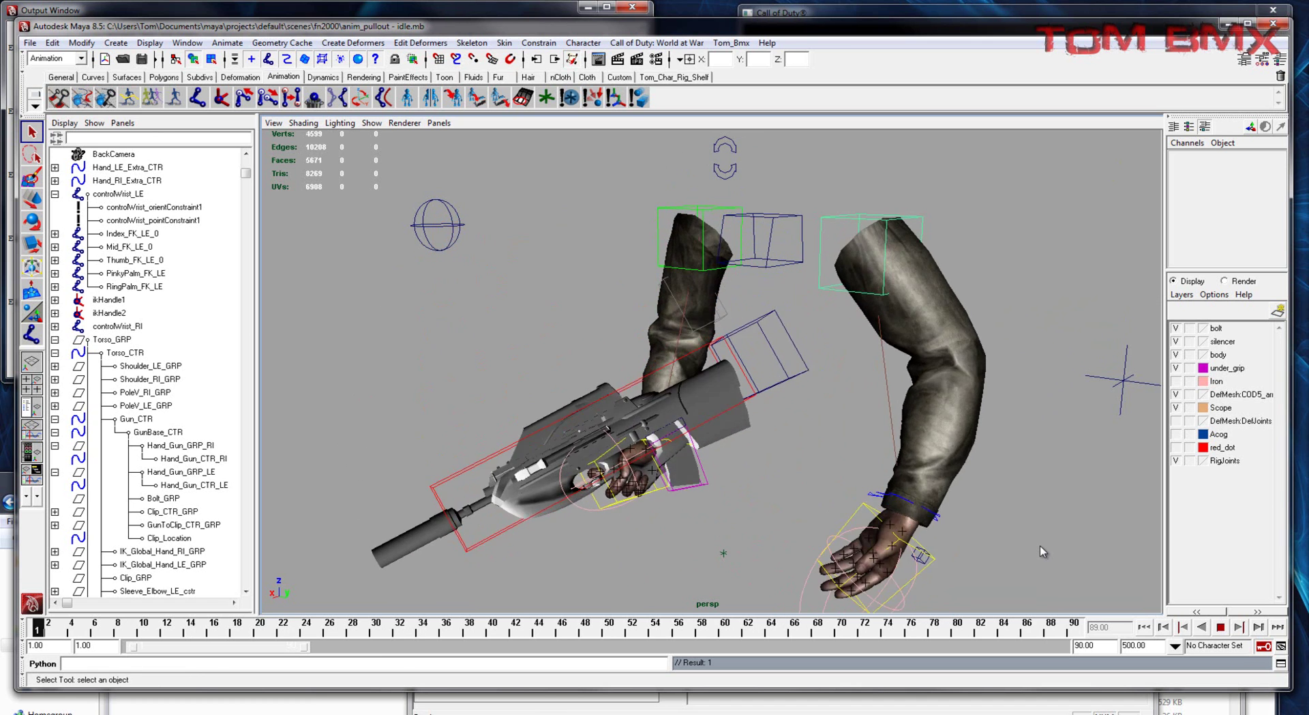
{"action": "left_click", "coordinate": [1221, 627]}
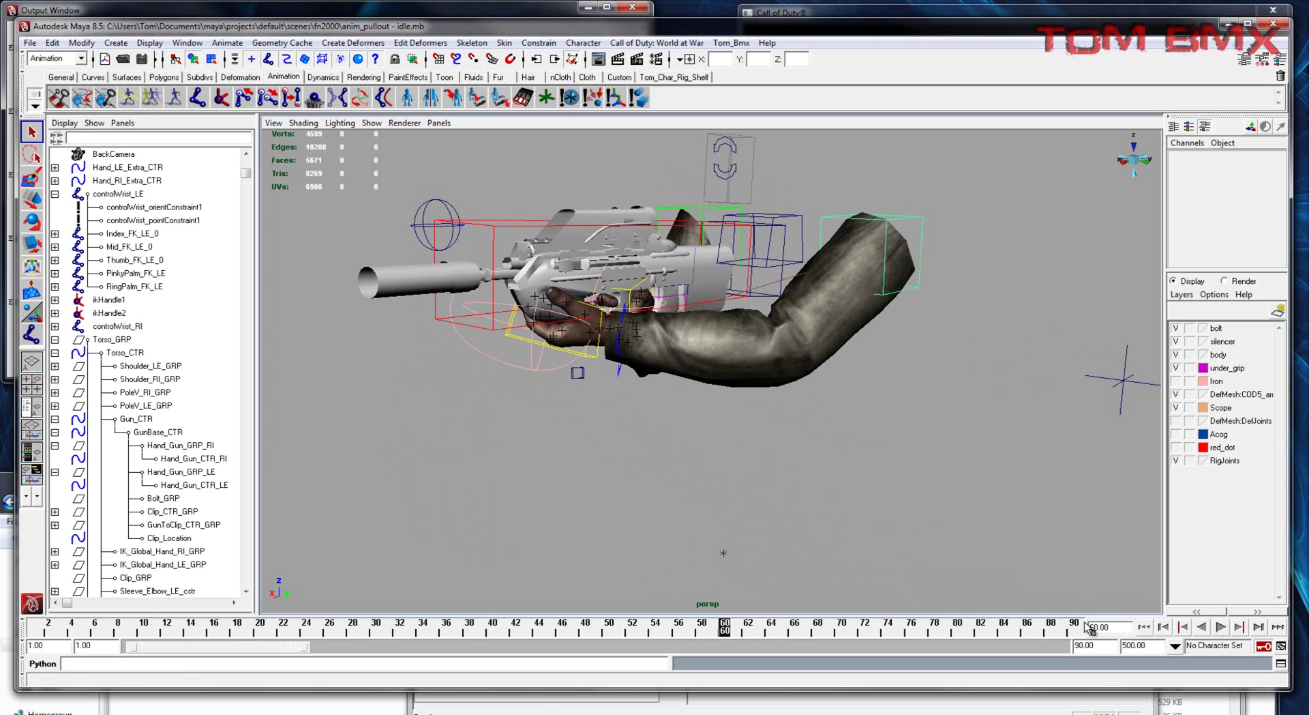
Copy the Gun_CTR key at frame 1 and paste it at frame 90
{"action": "left_click", "coordinate": [448, 322]}
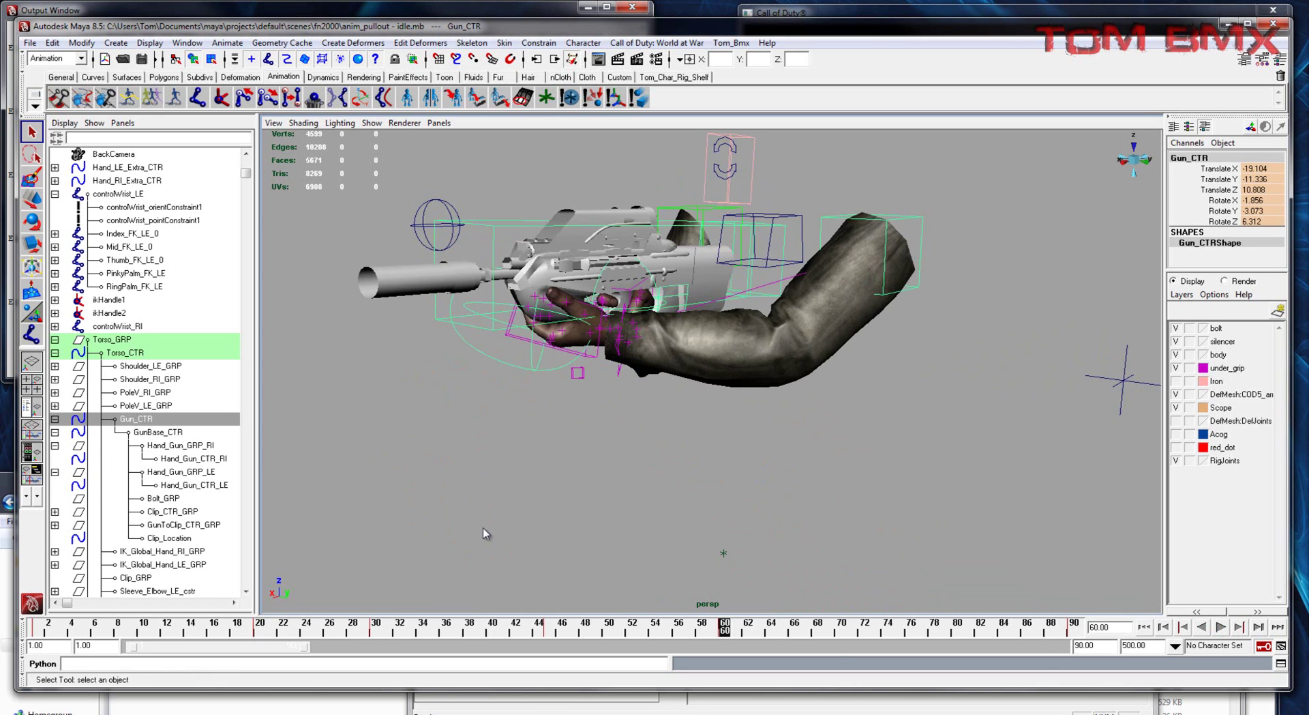
{"action": "left_click", "coordinate": [36, 628]}
{"action": "right_click", "coordinate": [35, 631]}
{"action": "left_click", "coordinate": [52, 621]}
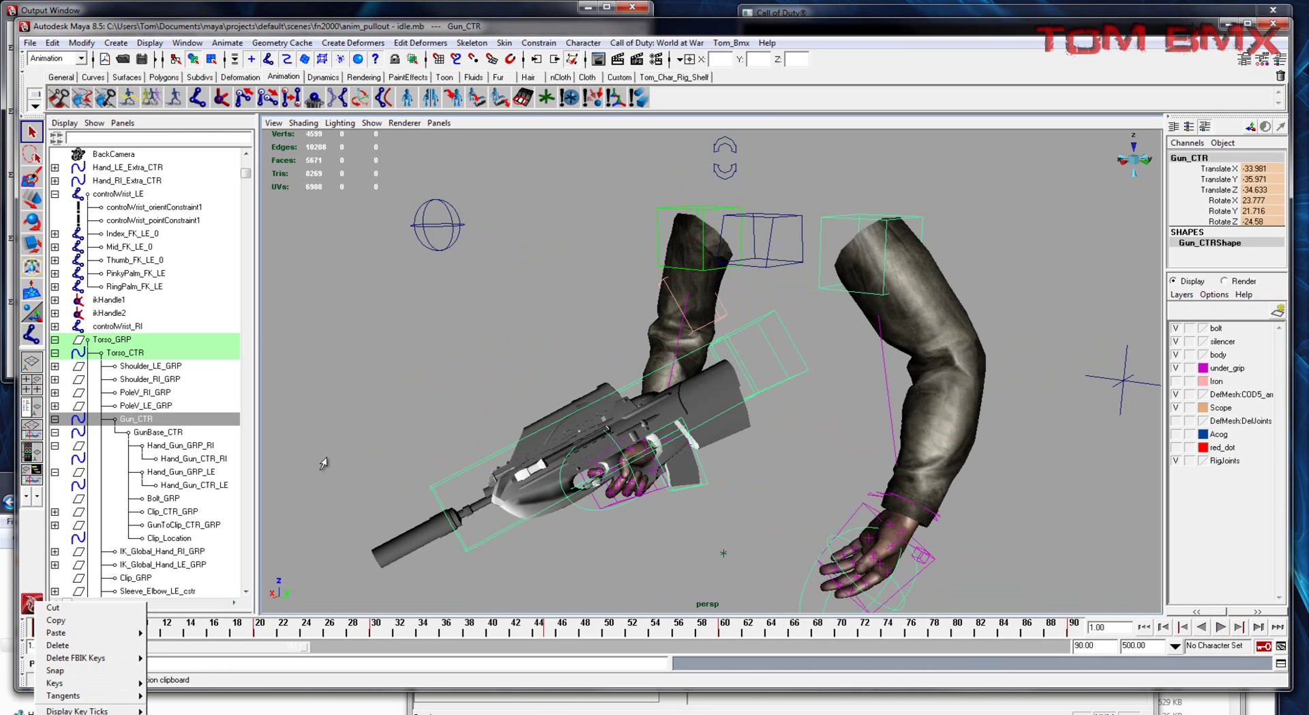
{"action": "right_click", "coordinate": [1076, 624]}
{"action": "mouse_move", "coordinate": [1132, 632]}
{"action": "left_click", "coordinate": [1201, 635]}
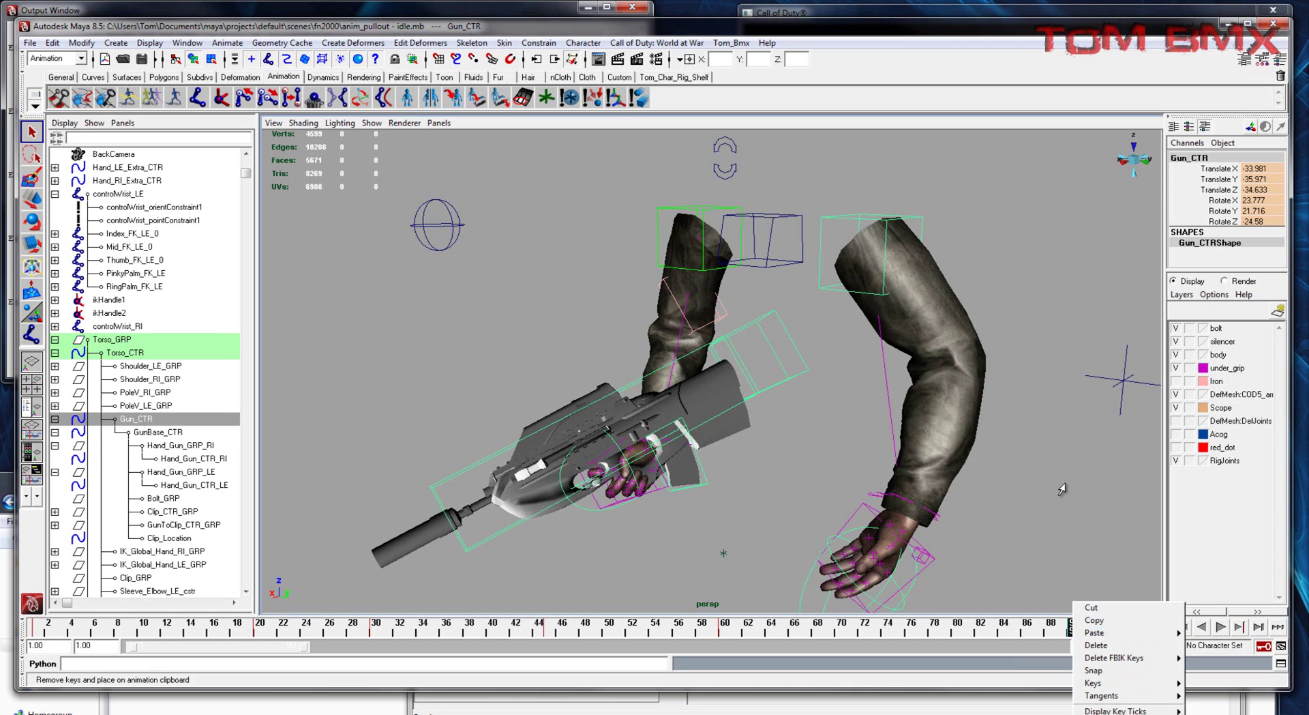
Select Gun_CTR and Hand_Gun_CTR_LE in turn to check their keys on the timeline
{"action": "left_click", "coordinate": [510, 527]}
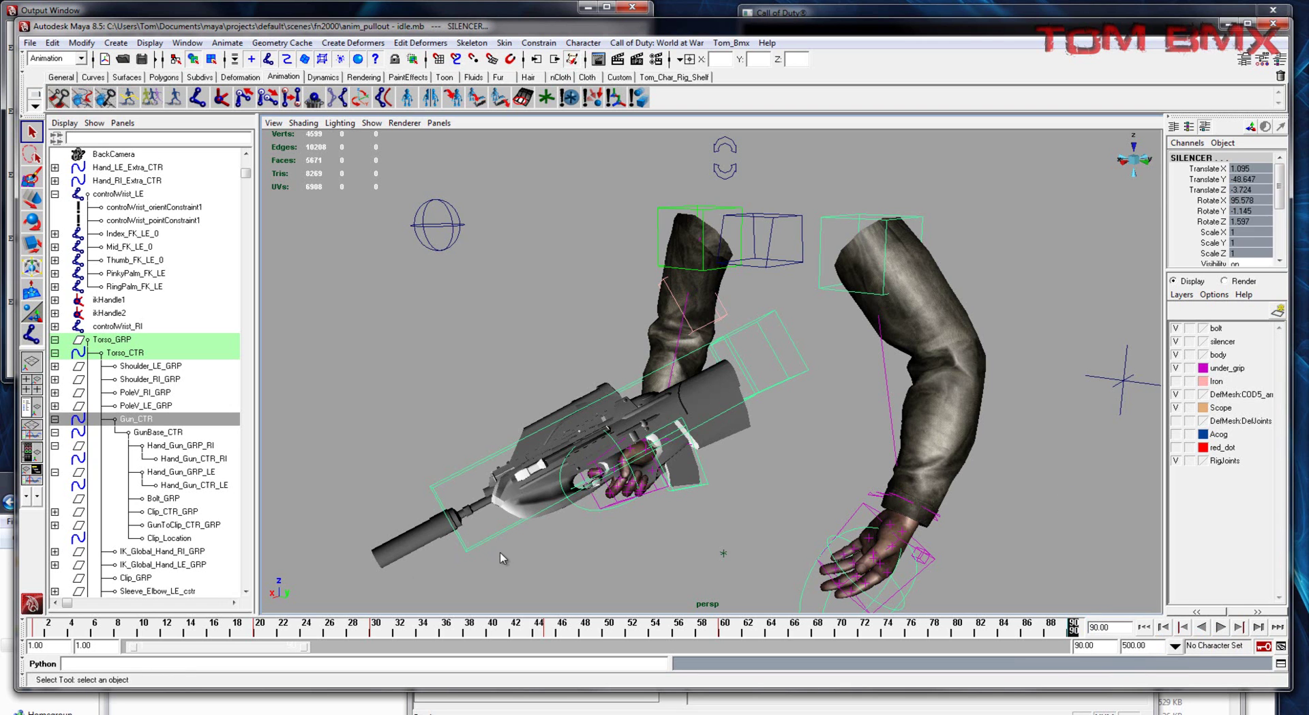
{"action": "left_click", "coordinate": [404, 367]}
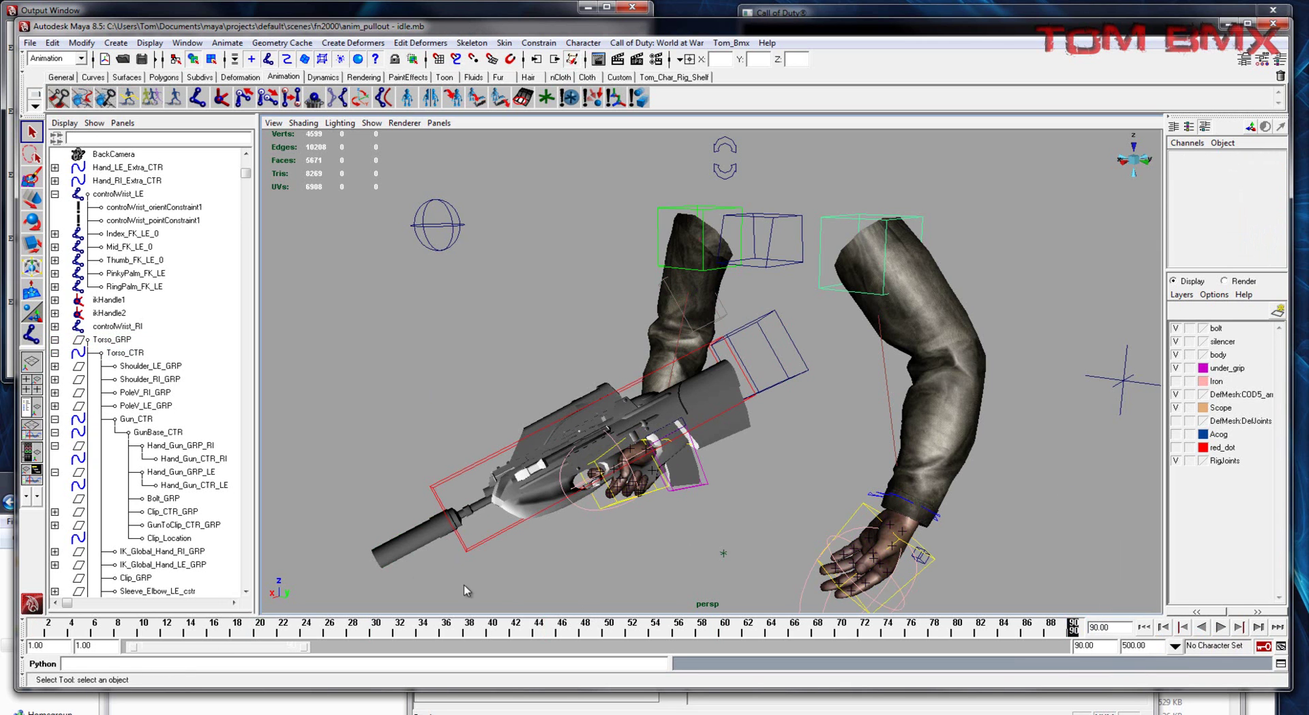
{"action": "left_click", "coordinate": [510, 530]}
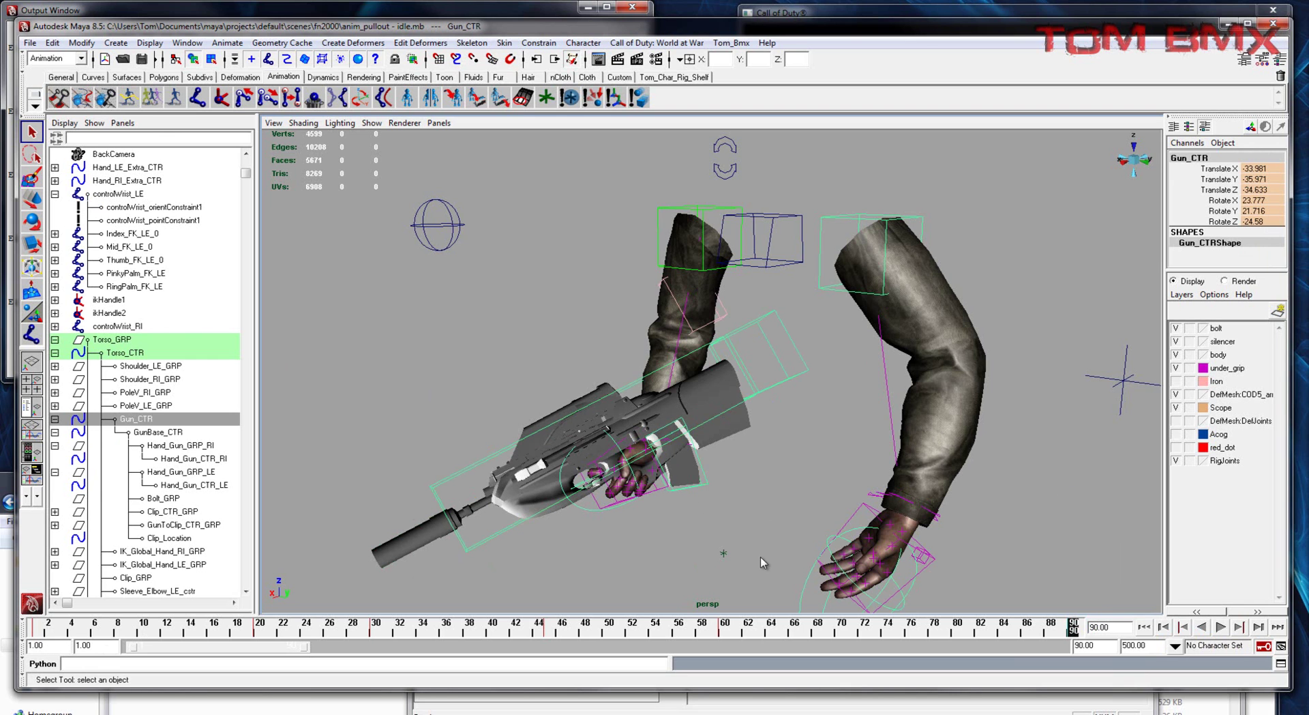
{"action": "left_click", "coordinate": [809, 592]}
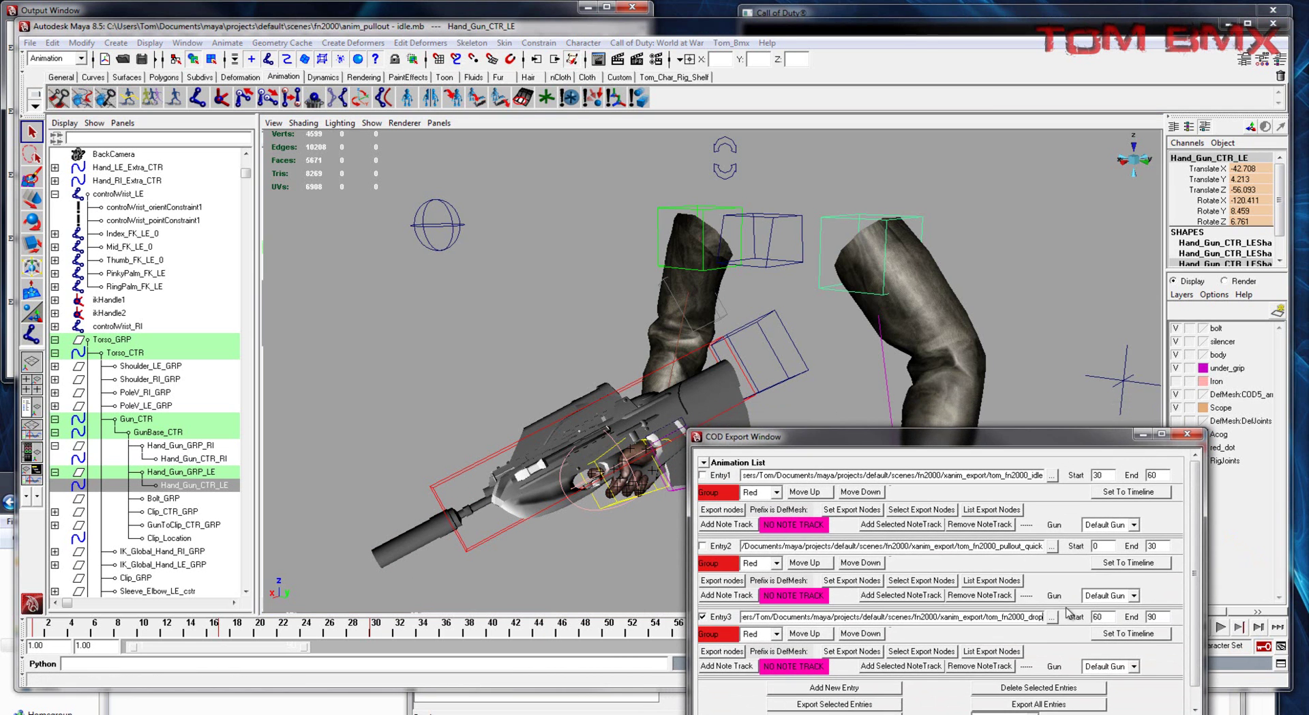
Inspect the Entry3 export path in the COD Export Window and move the window clear of the viewport
{"action": "double_click", "coordinate": [996, 616]}
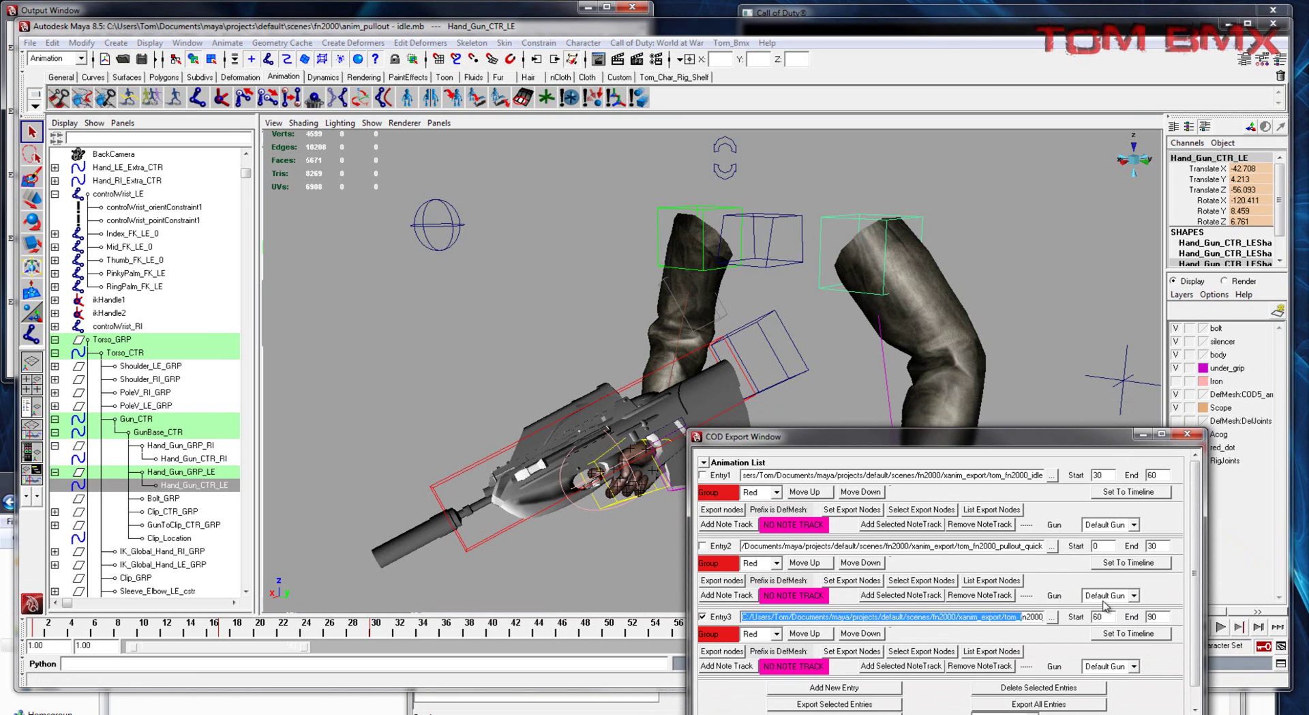
{"action": "left_click_drag", "start_coordinate": [930, 442], "coordinate": [1009, 658]}
{"action": "left_click", "coordinate": [495, 323]}
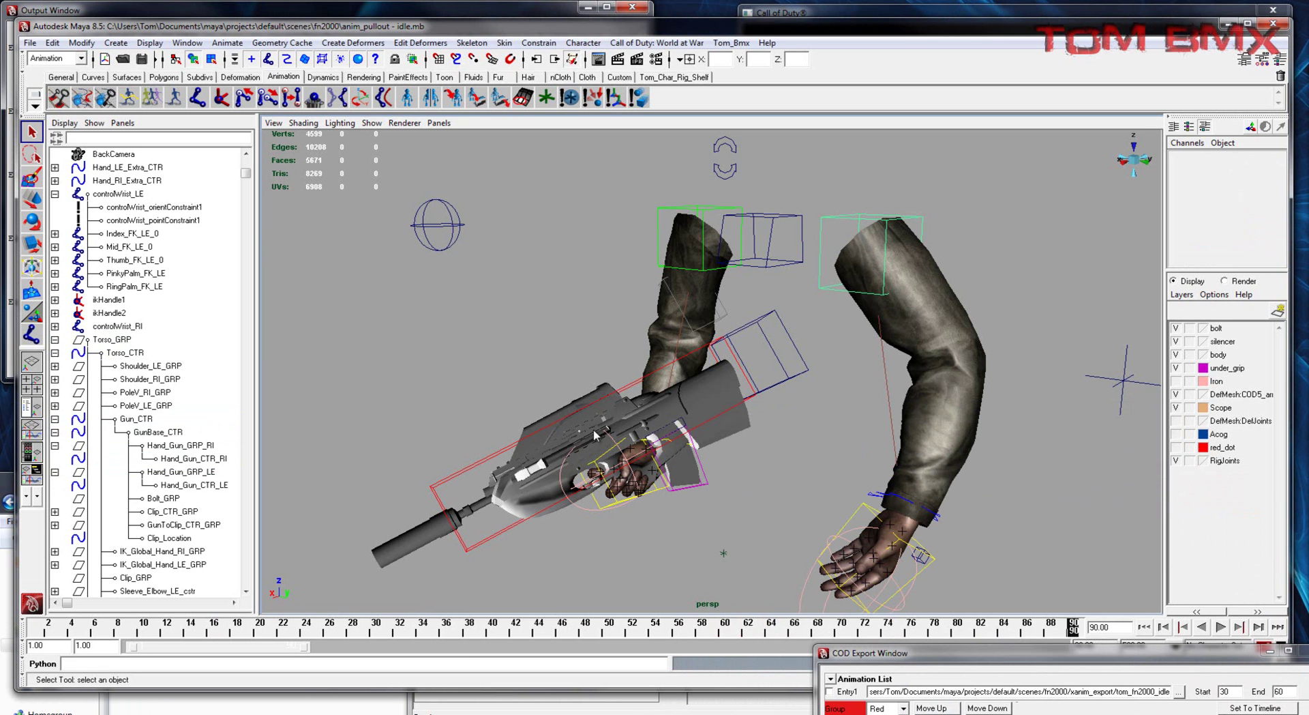
Examine the gun and hands at frame 30, including the bolt mesh on the gun's side
{"action": "left_click_drag", "start_coordinate": [46, 629], "coordinate": [379, 607]}
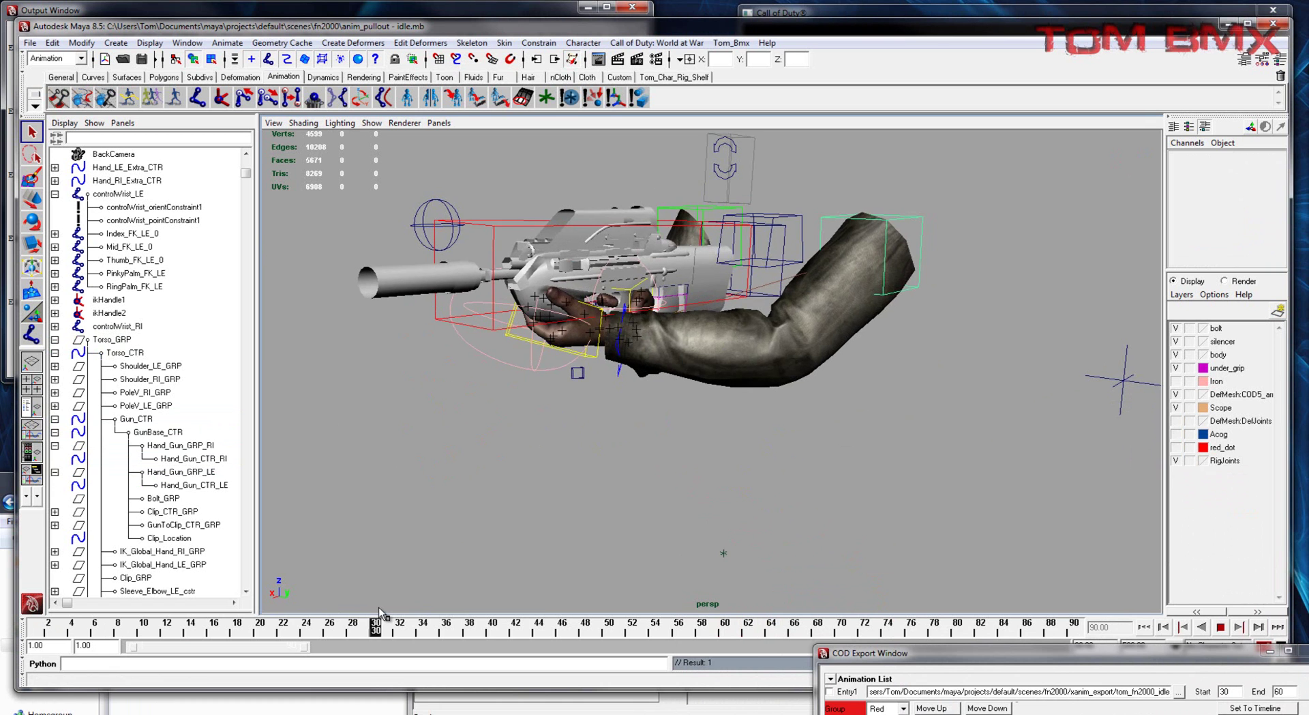
{"action": "scroll", "coordinate": [740, 363], "scroll_direction": "up", "scroll_amount": 5}
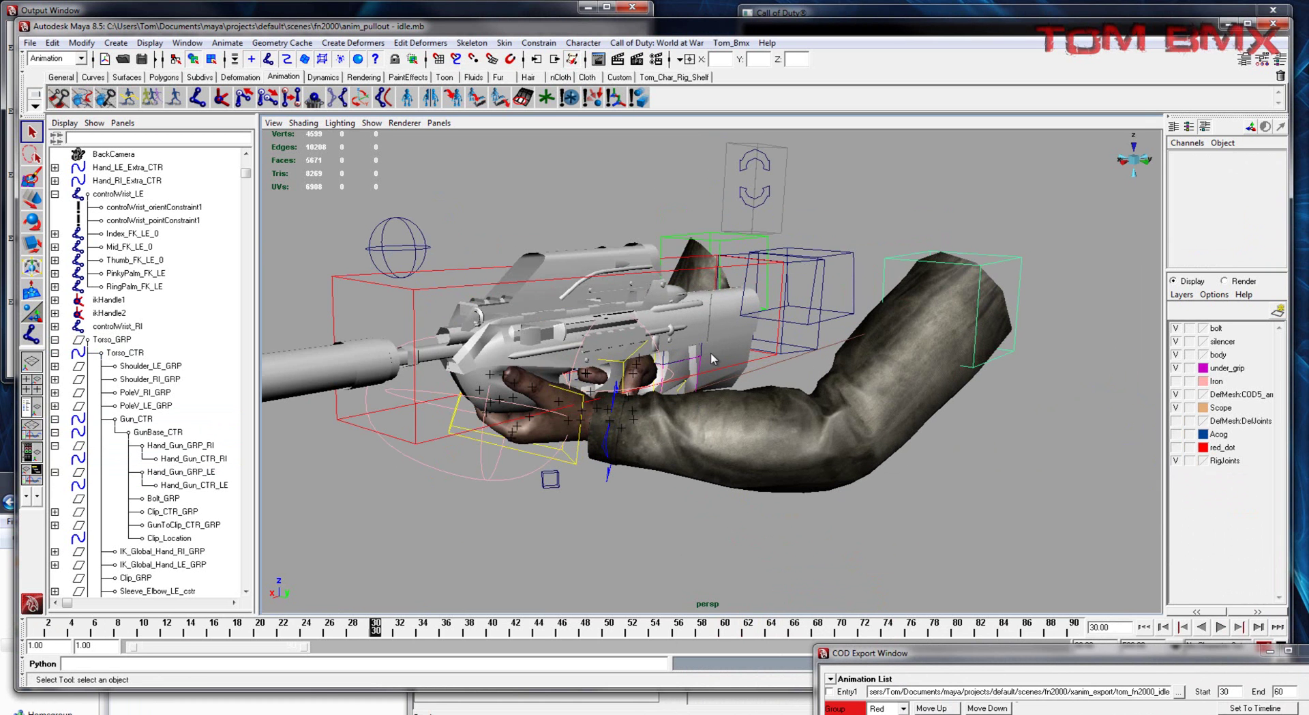
{"action": "left_click_drag", "start_coordinate": [711, 341], "coordinate": [555, 300], "text": "alt"}
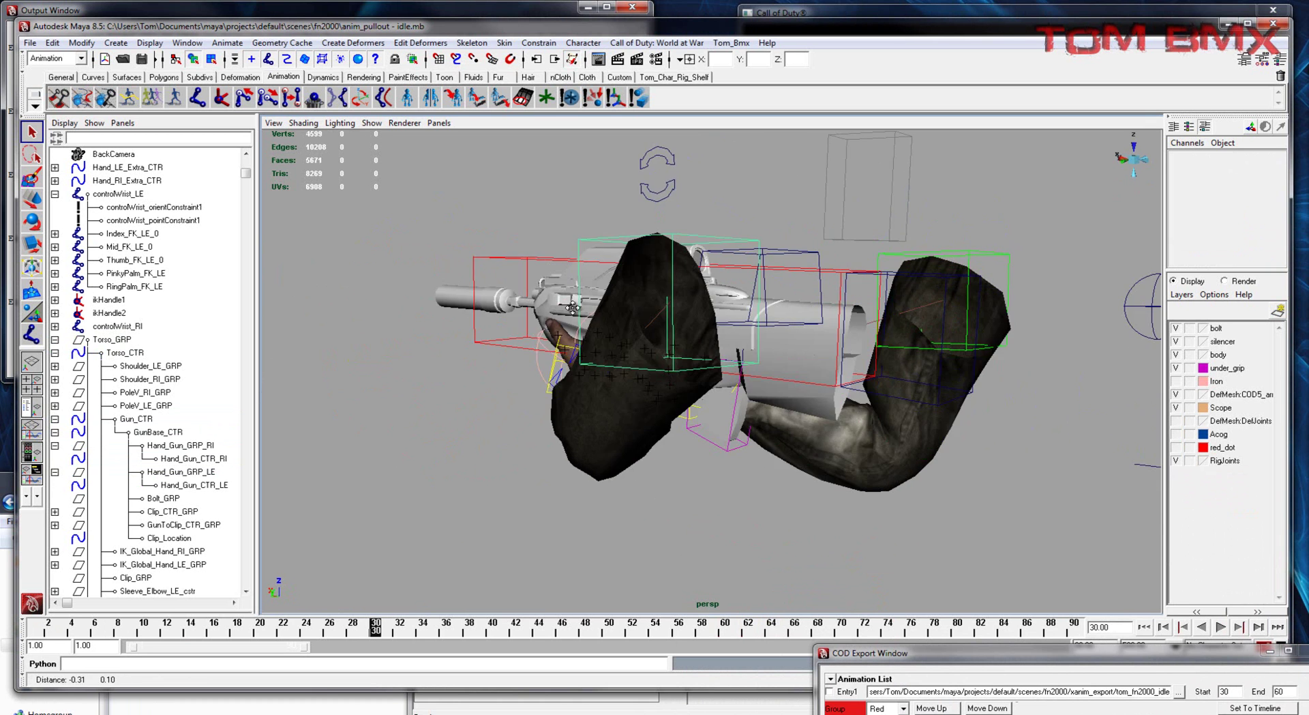
{"action": "middle_click_drag", "start_coordinate": [554, 300], "coordinate": [645, 399], "text": "alt"}
{"action": "mouse_move", "coordinate": [645, 397]}
{"action": "left_mouse_down", "text": "alt"}
{"action": "mouse_move", "coordinate": [903, 368]}
{"action": "mouse_move", "coordinate": [631, 369]}
{"action": "mouse_move", "coordinate": [645, 373]}
{"action": "left_mouse_up", "text": "alt"}
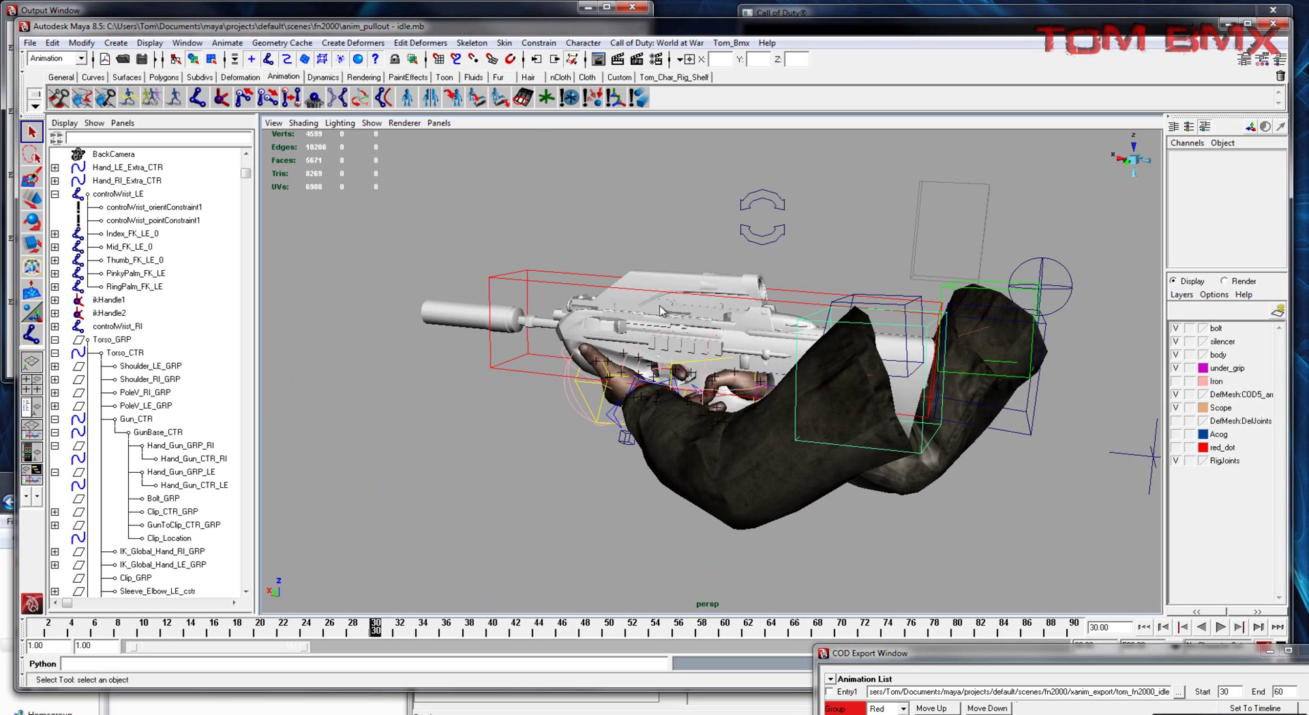
{"action": "scroll", "coordinate": [685, 321], "scroll_direction": "up", "scroll_amount": 2}
{"action": "middle_click_drag", "start_coordinate": [685, 282], "coordinate": [724, 336], "text": "alt"}
{"action": "scroll", "coordinate": [725, 341], "scroll_direction": "up", "scroll_amount": 3}
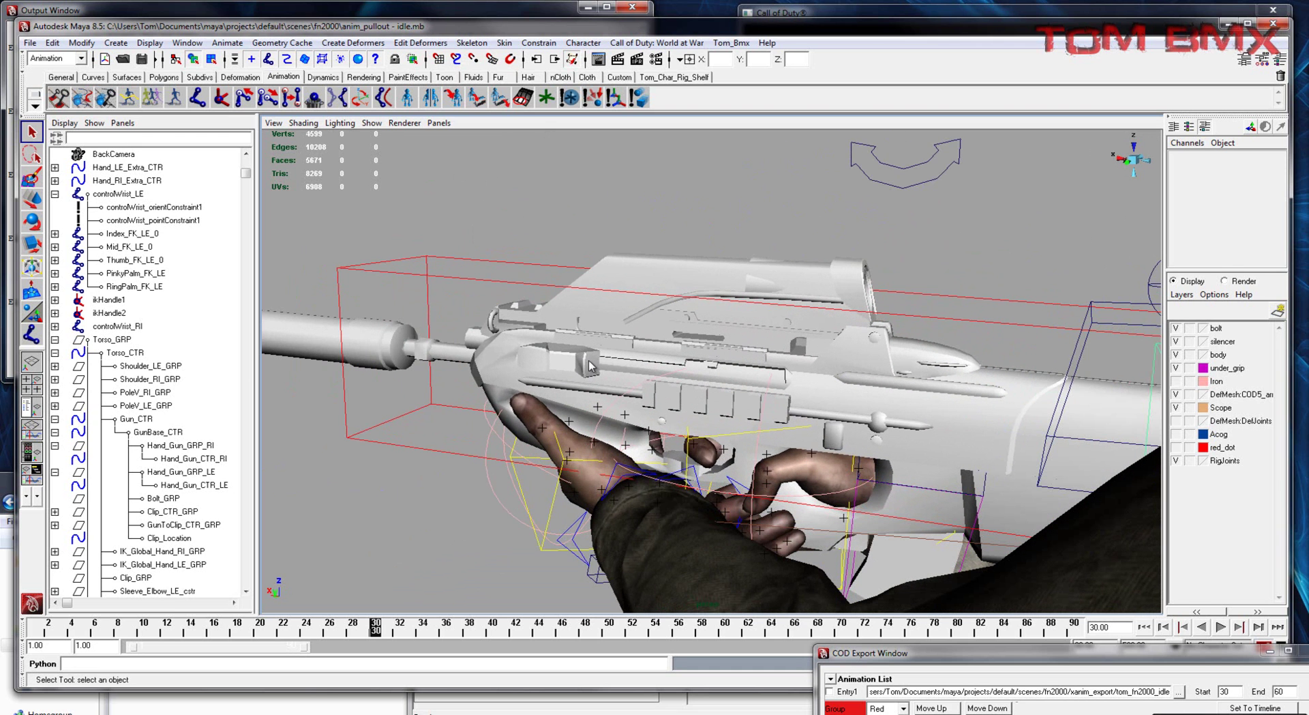
{"action": "left_click", "coordinate": [543, 367]}
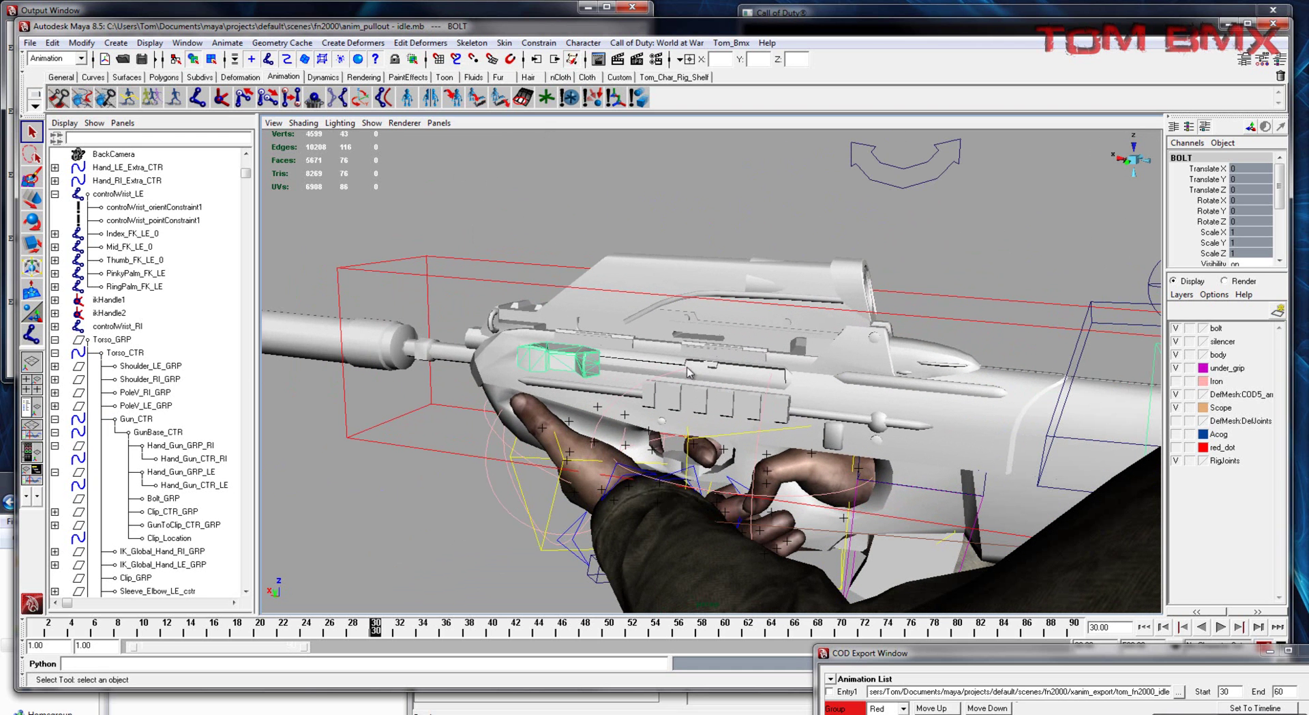
{"action": "scroll", "coordinate": [510, 376], "scroll_direction": "down", "scroll_amount": 4}
{"action": "left_click", "coordinate": [464, 448]}
{"action": "middle_click_drag", "start_coordinate": [468, 457], "coordinate": [479, 398], "text": "alt"}
{"action": "scroll", "coordinate": [542, 429], "scroll_direction": "down", "scroll_amount": 3}
{"action": "scroll", "coordinate": [575, 409], "scroll_direction": "up", "scroll_amount": 1}
{"action": "scroll", "coordinate": [573, 402], "scroll_direction": "down", "scroll_amount": 2}
{"action": "scroll", "coordinate": [570, 400], "scroll_direction": "up", "scroll_amount": 2}
{"action": "middle_click_drag", "start_coordinate": [568, 399], "coordinate": [574, 454], "text": "alt"}
Check the xanim_export folder, switch to the asset manager with tom_fn2000.gdt and convert only the current tom_fn2000_drop asset for PC
{"action": "left_click", "coordinate": [335, 697]}
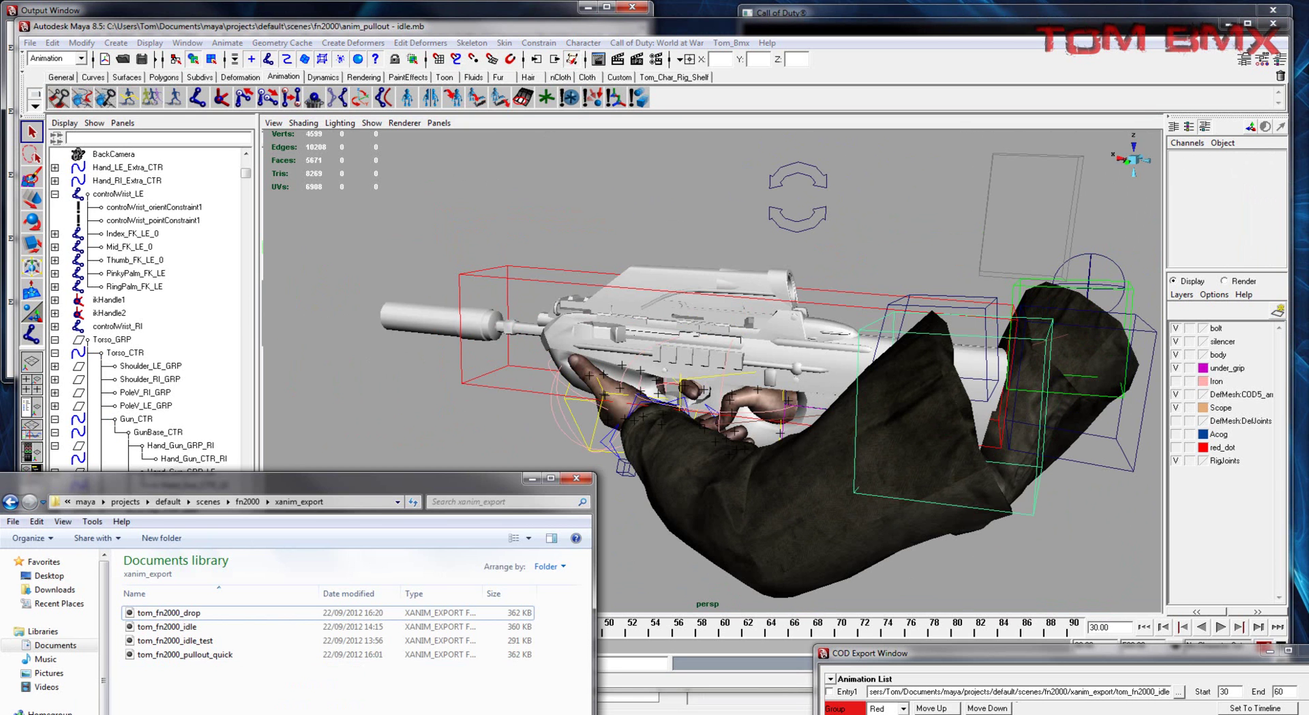
{"action": "key", "text": "alt+Tab"}
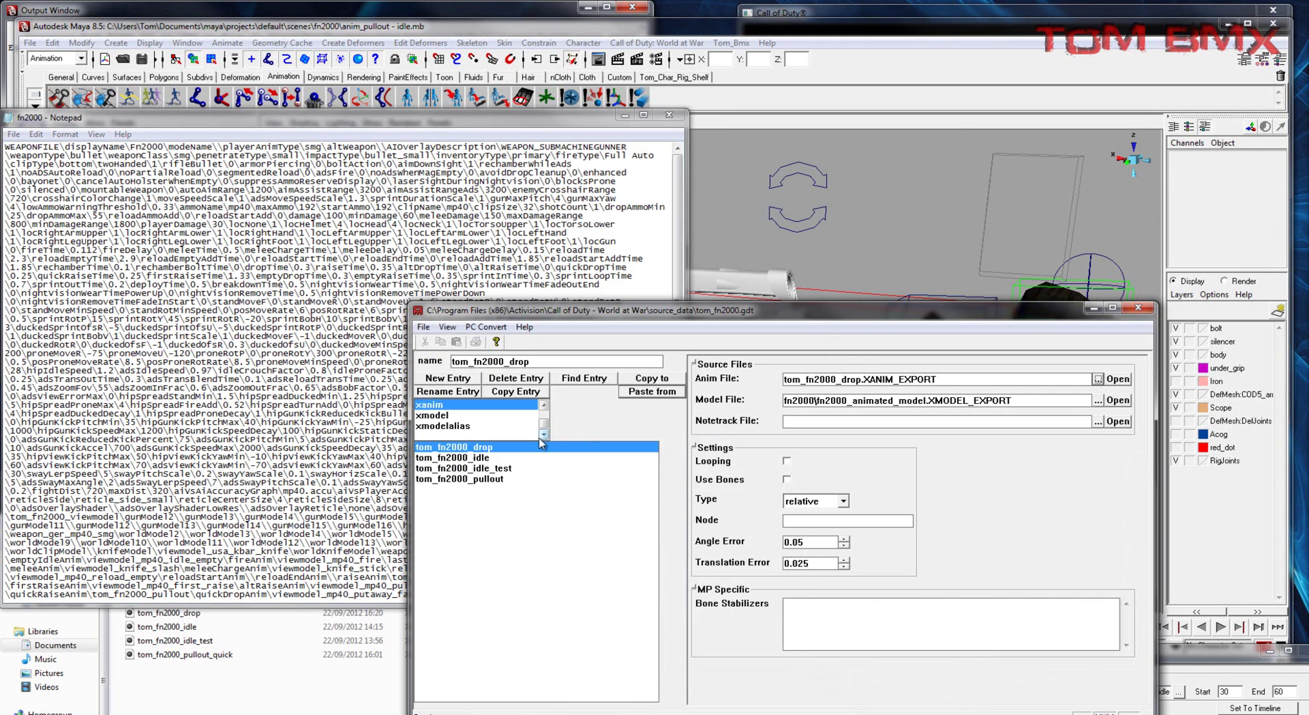
{"action": "left_click", "coordinate": [485, 327]}
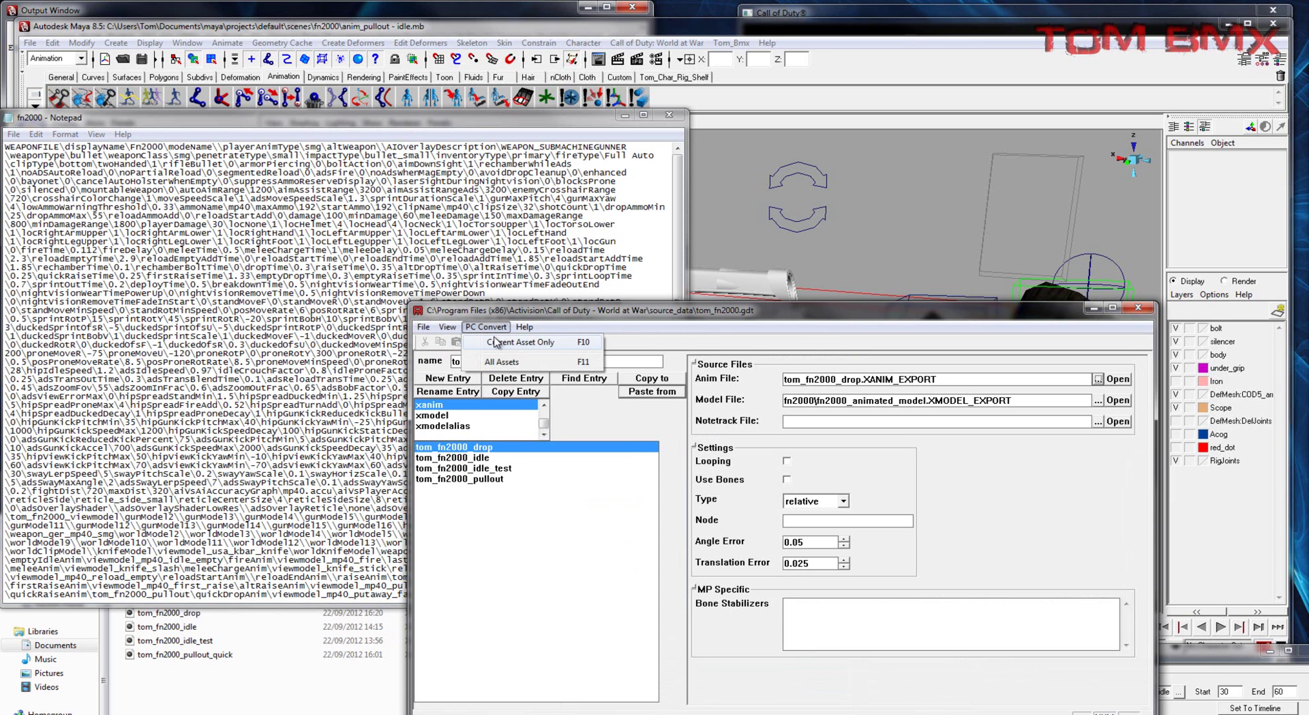
{"action": "left_click", "coordinate": [497, 341]}
{"action": "key", "text": "Return"}
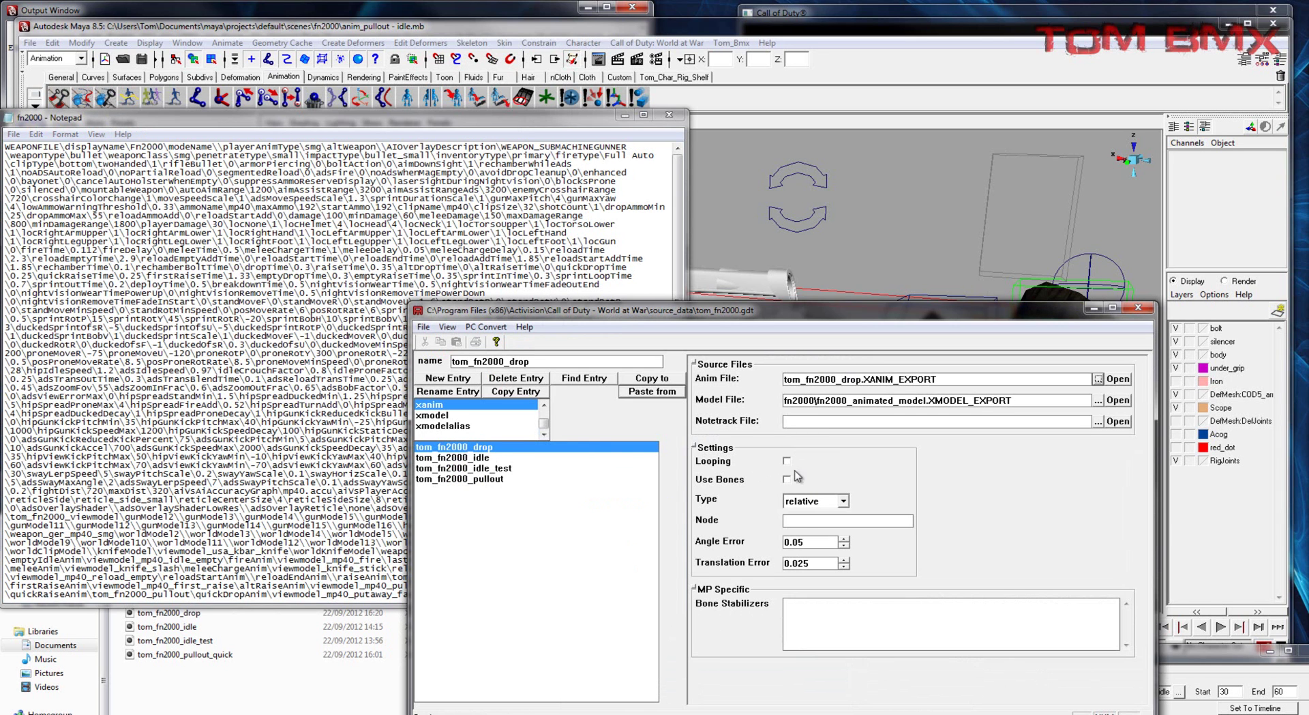
Switch to the fn2000 weapon file in Notepad and search it for "anim"
{"action": "left_click", "coordinate": [1093, 307]}
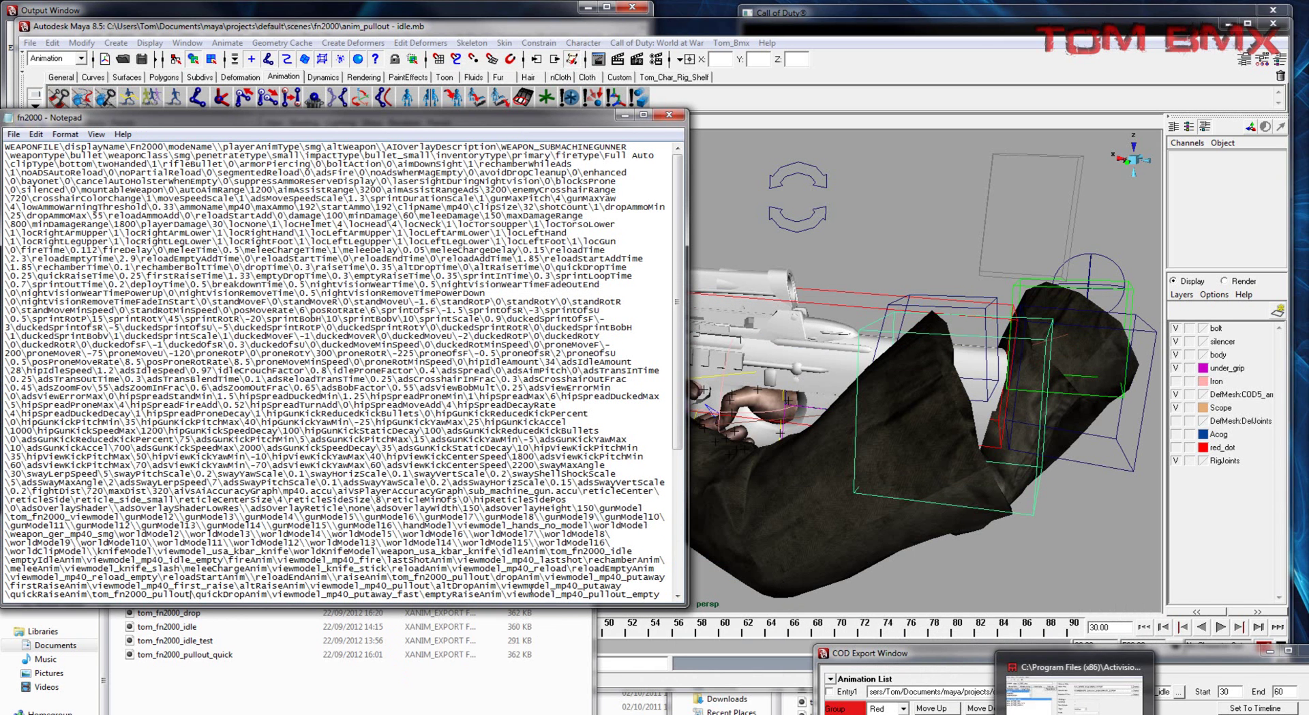
{"action": "key", "text": "ctrl+f"}
{"action": "type", "text": "anim"}
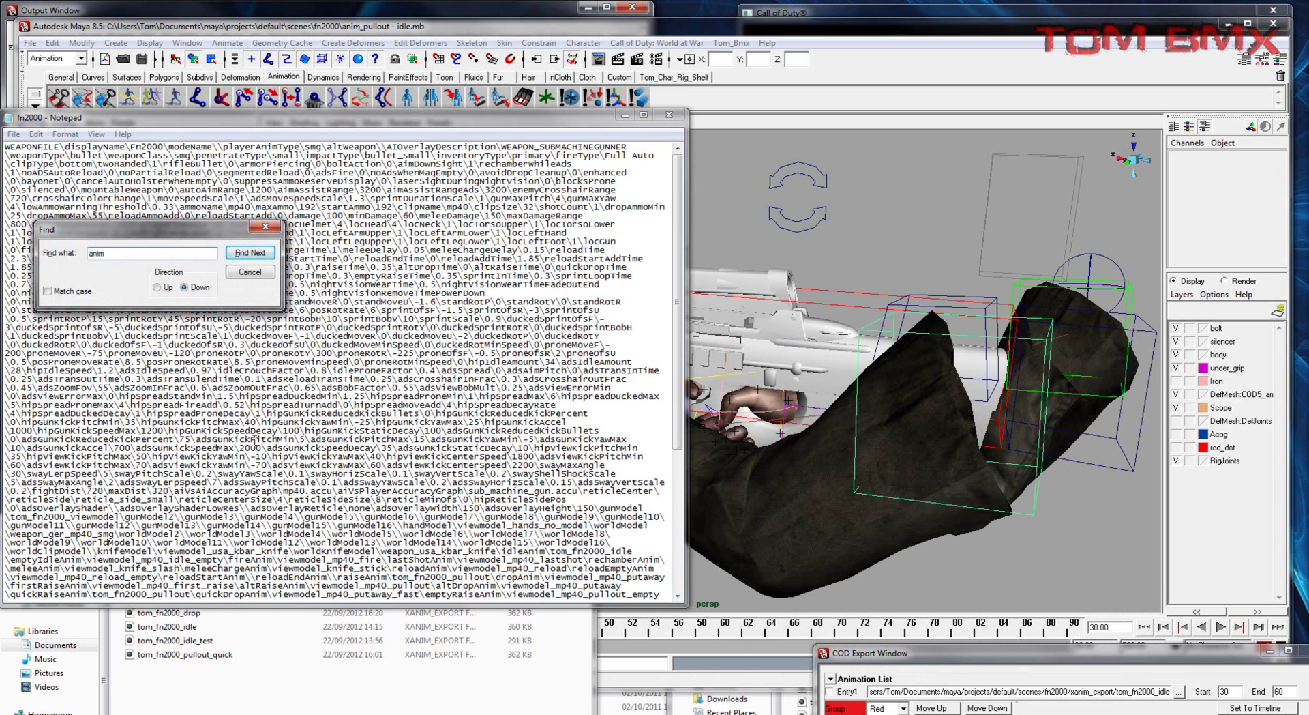
{"action": "key", "text": "Return"}
{"action": "left_click", "coordinate": [253, 254]}
Copy the idleAnim value tom_fn2000_idle and replace the emptyIdleAnim value with it
{"action": "left_click_drag", "start_coordinate": [549, 550], "coordinate": [639, 551]}
{"action": "key", "text": "ctrl+c"}
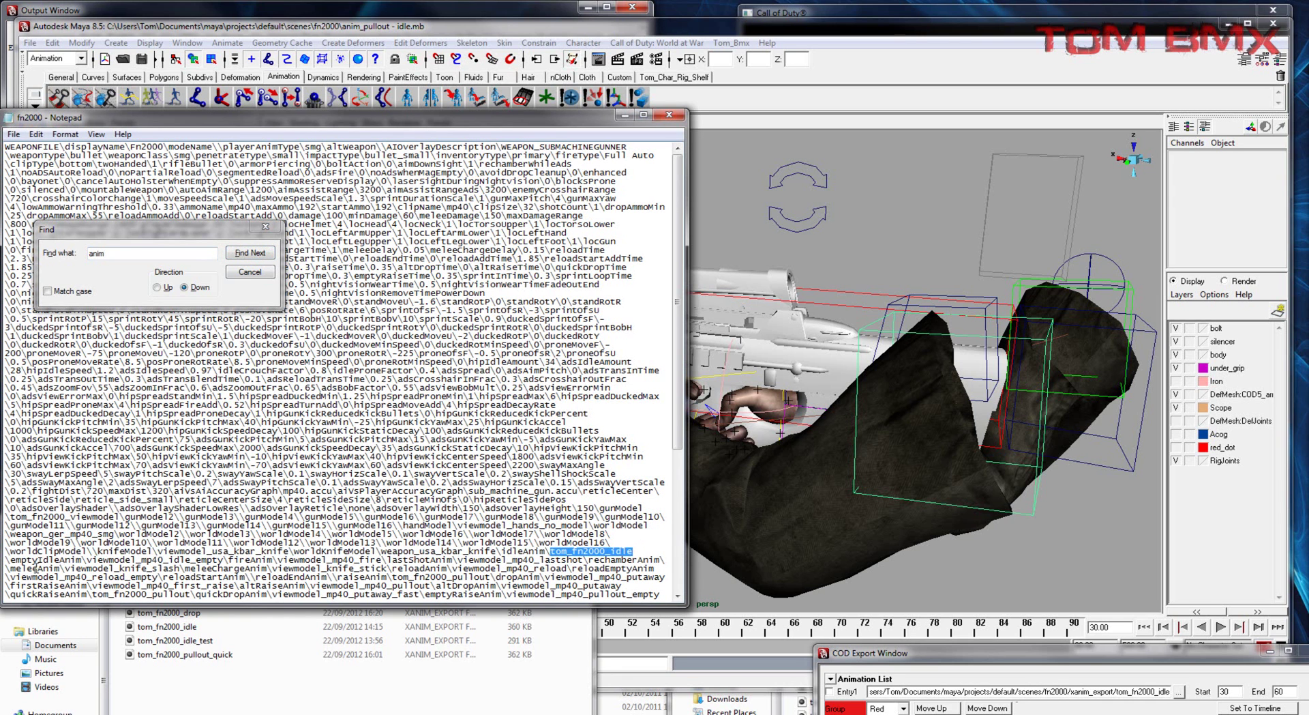
{"action": "left_click_drag", "start_coordinate": [90, 558], "coordinate": [239, 560]}
{"action": "key", "text": "ctrl+v"}
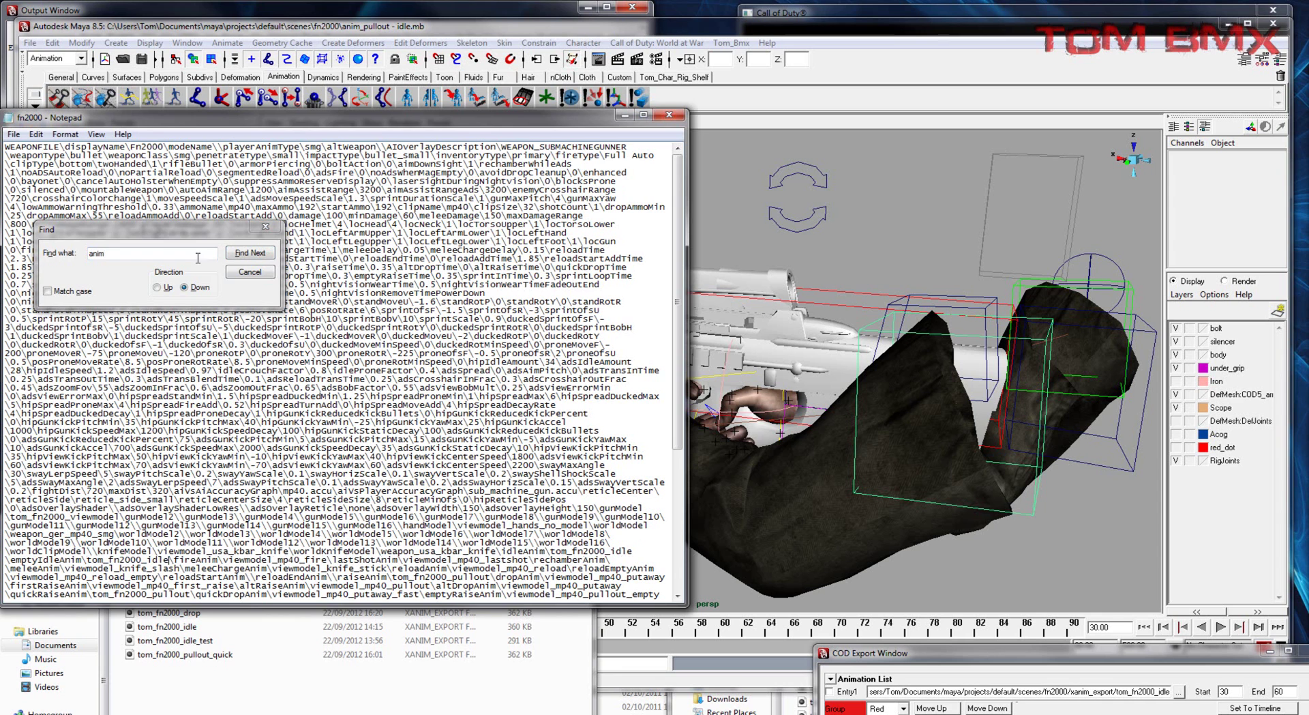
Find the raiseAnim entry, copy its animation name and set the dropAnim value to tom_fn2000_drop
{"action": "left_click", "coordinate": [243, 255]}
{"action": "left_click", "coordinate": [244, 255]}
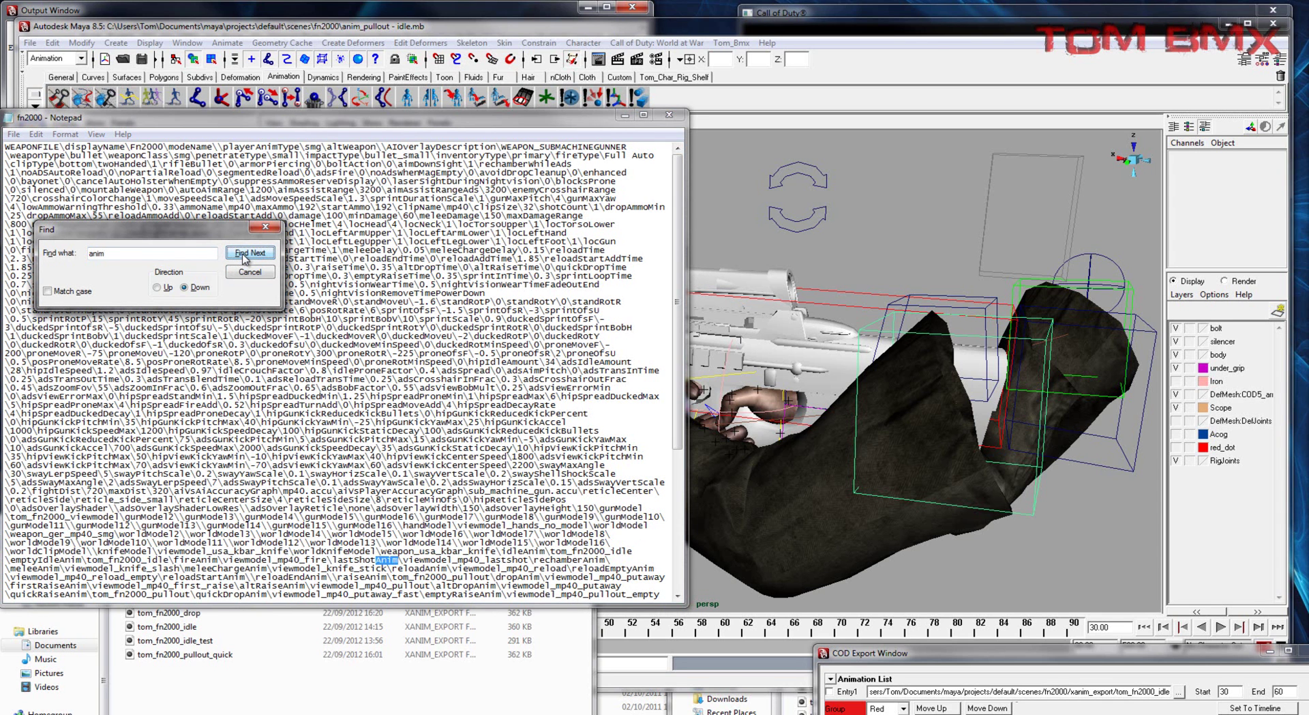
{"action": "left_click", "coordinate": [244, 254]}
{"action": "left_click", "coordinate": [244, 254]}
{"action": "left_click", "coordinate": [244, 255]}
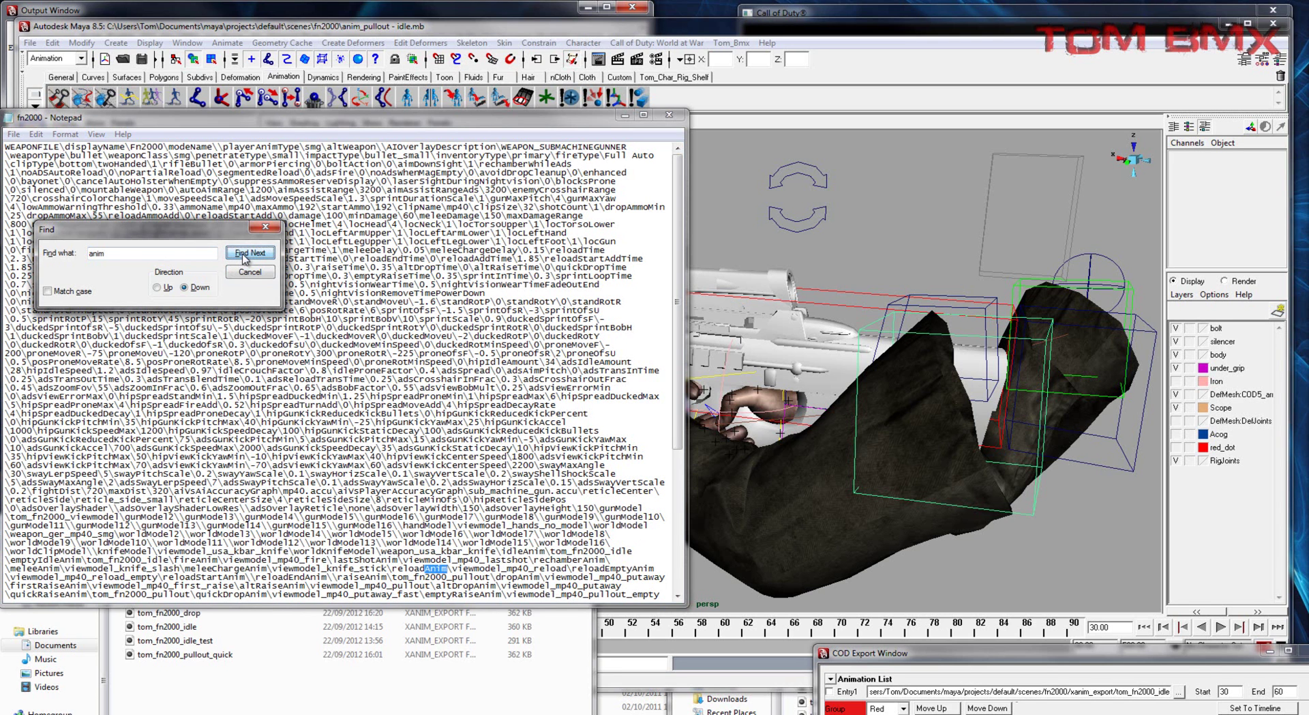
{"action": "left_click", "coordinate": [244, 255]}
{"action": "left_click", "coordinate": [244, 255]}
{"action": "left_click", "coordinate": [244, 255]}
{"action": "left_click_drag", "start_coordinate": [393, 577], "coordinate": [491, 577]}
{"action": "key", "text": "ctrl+c"}
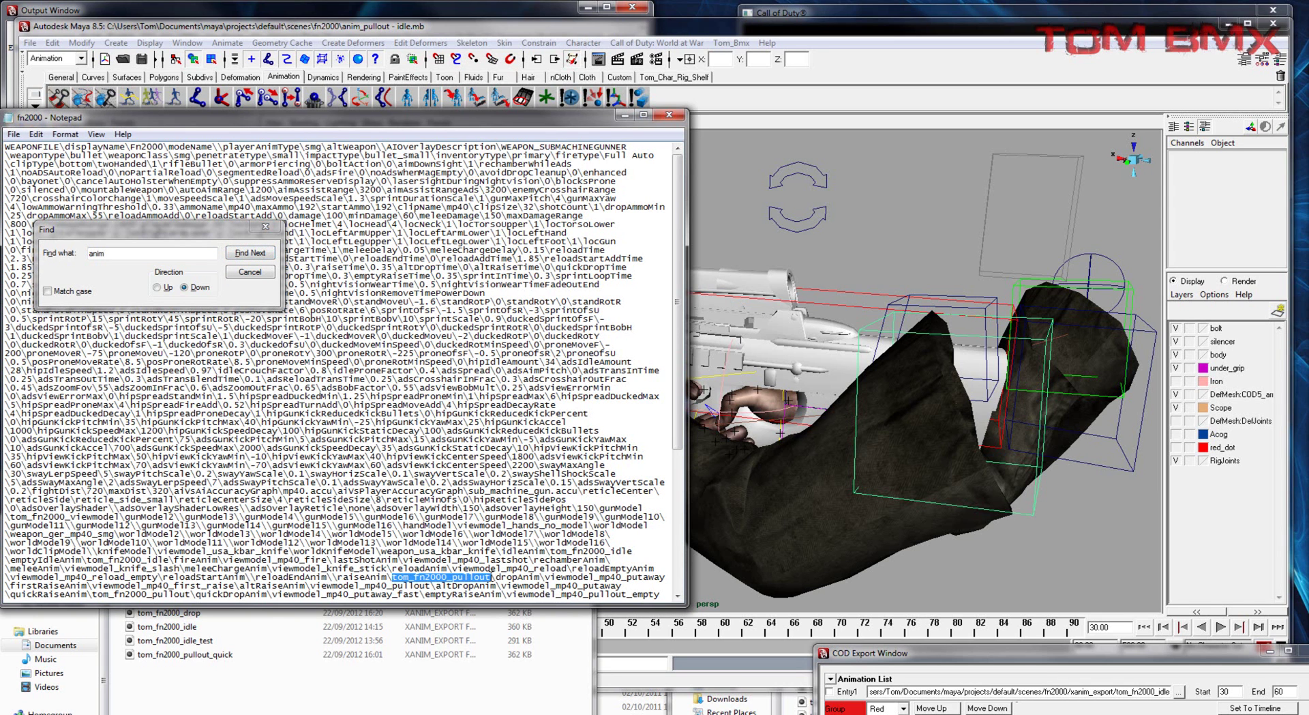
{"action": "left_click_drag", "start_coordinate": [544, 577], "coordinate": [665, 577]}
{"action": "key", "text": "ctrl+v"}
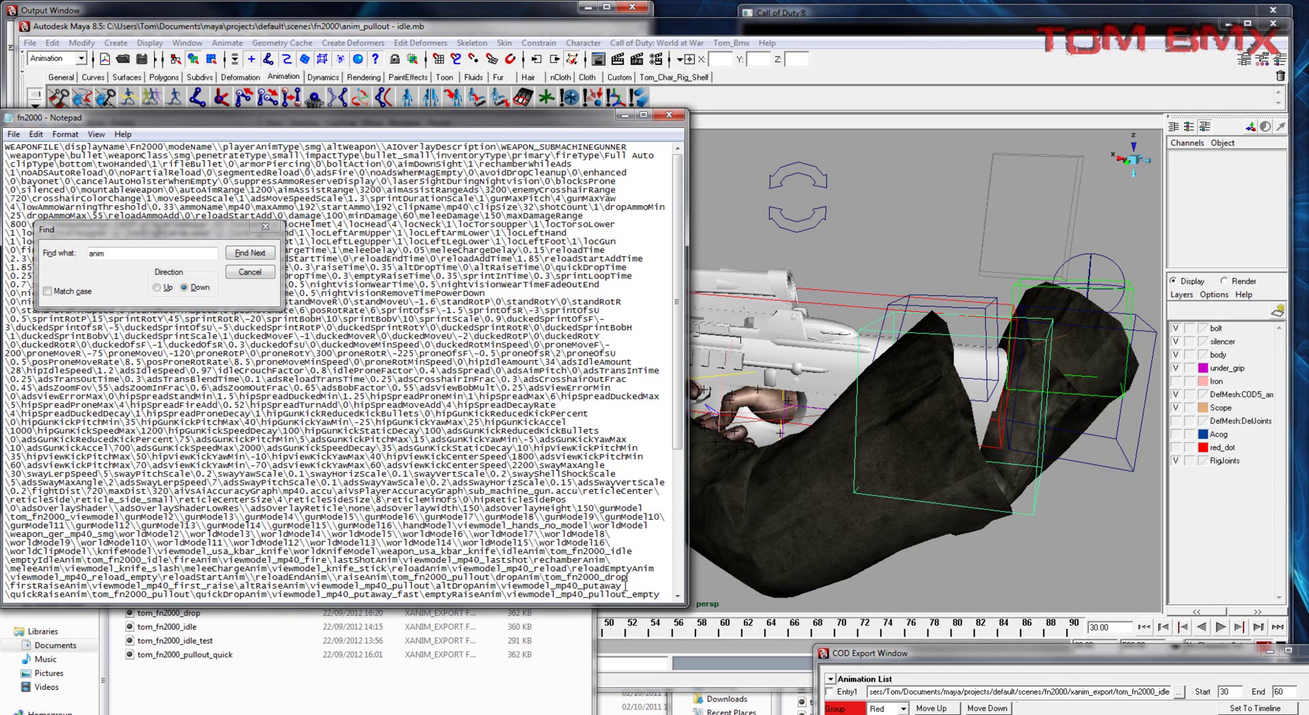
Set the firstRaiseAnim value in the weapon file to tom_fn2000_pullout
{"action": "left_click", "coordinate": [244, 253]}
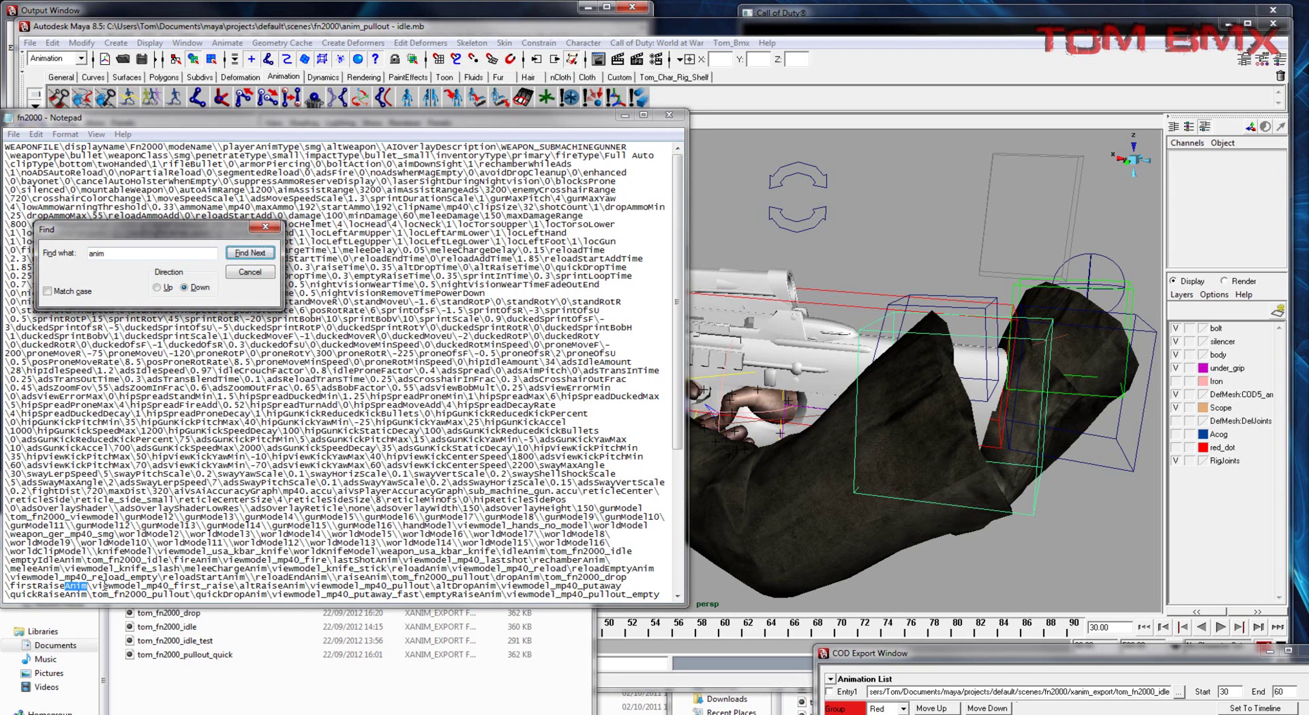
{"action": "left_click", "coordinate": [89, 586]}
{"action": "left_click_drag", "start_coordinate": [93, 585], "coordinate": [230, 586]}
{"action": "key", "text": "ctrl+v"}
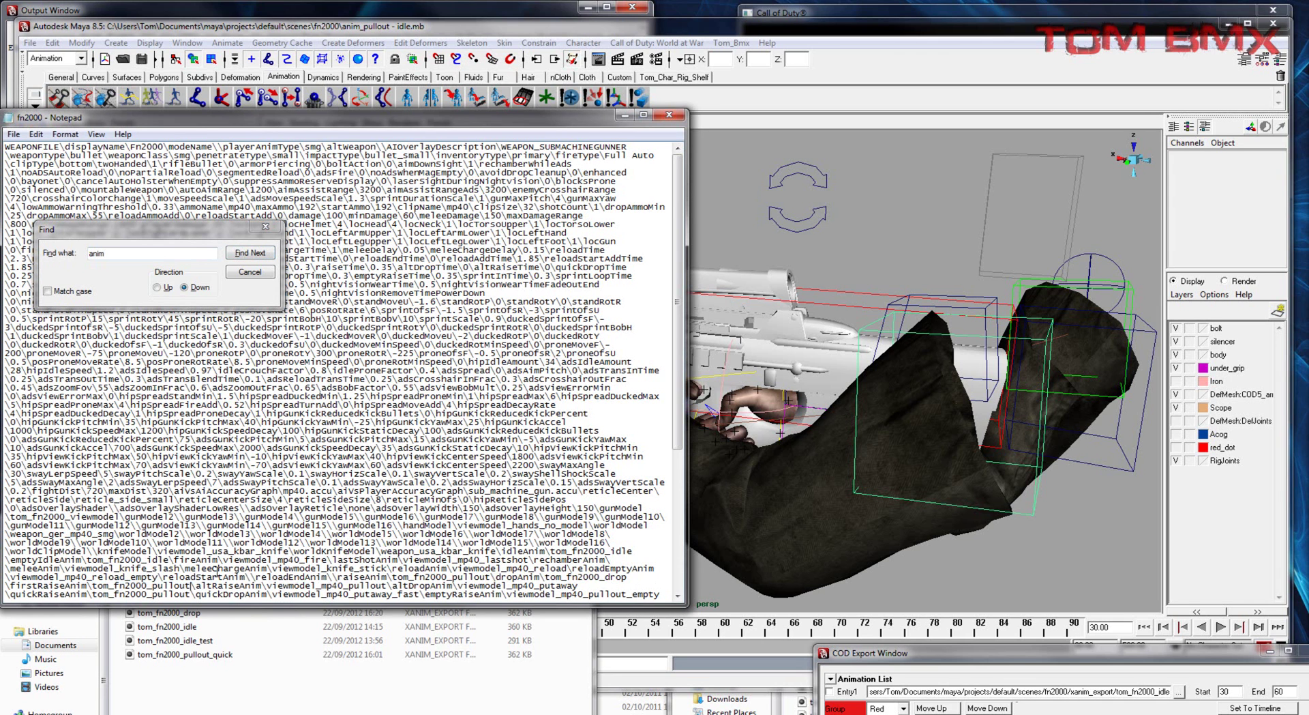
Set the altRaiseAnim value in the weapon file to tom_fn2000_pullout
{"action": "left_click", "coordinate": [244, 254]}
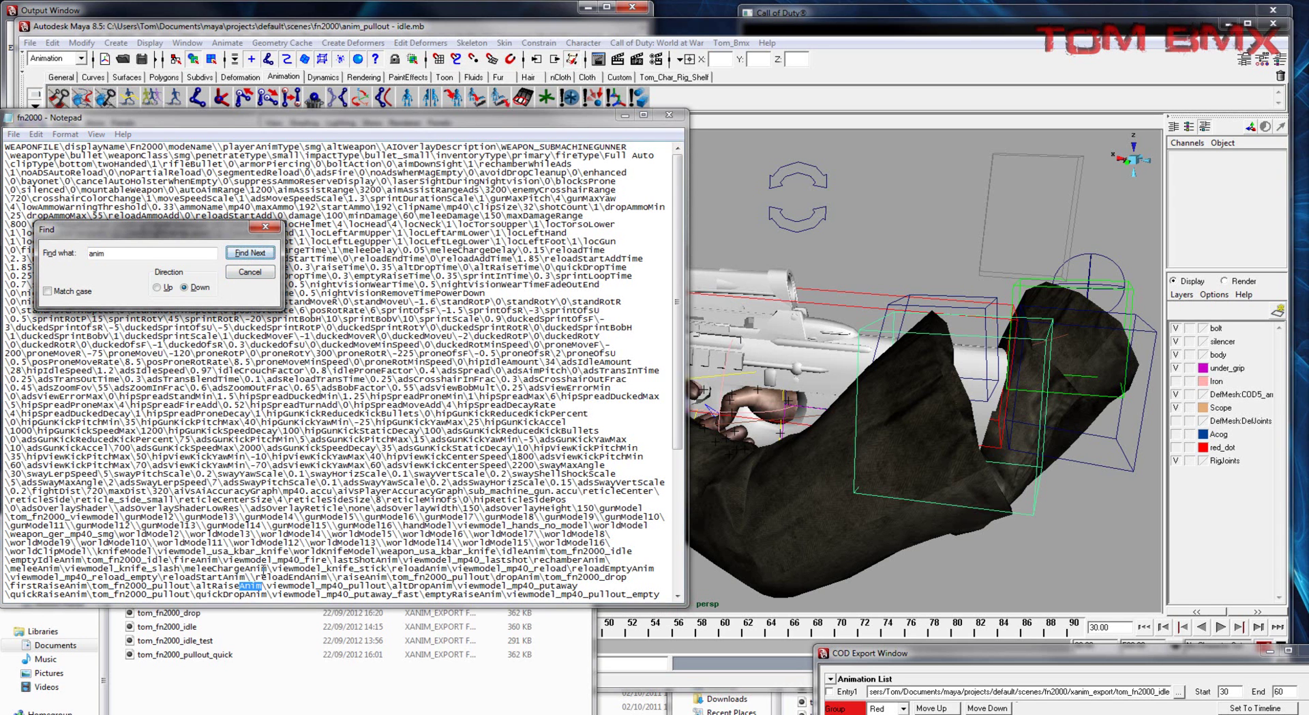
{"action": "left_click_drag", "start_coordinate": [267, 585], "coordinate": [399, 585]}
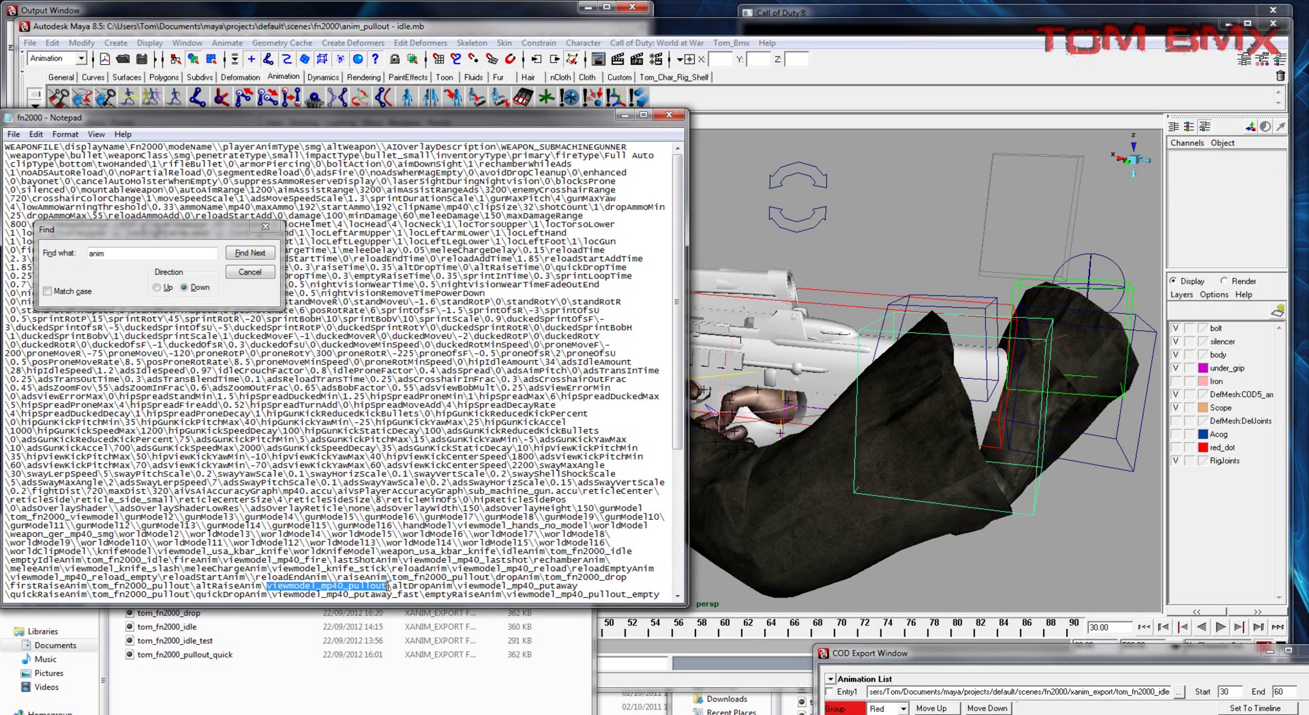
{"action": "key", "text": "ctrl+v"}
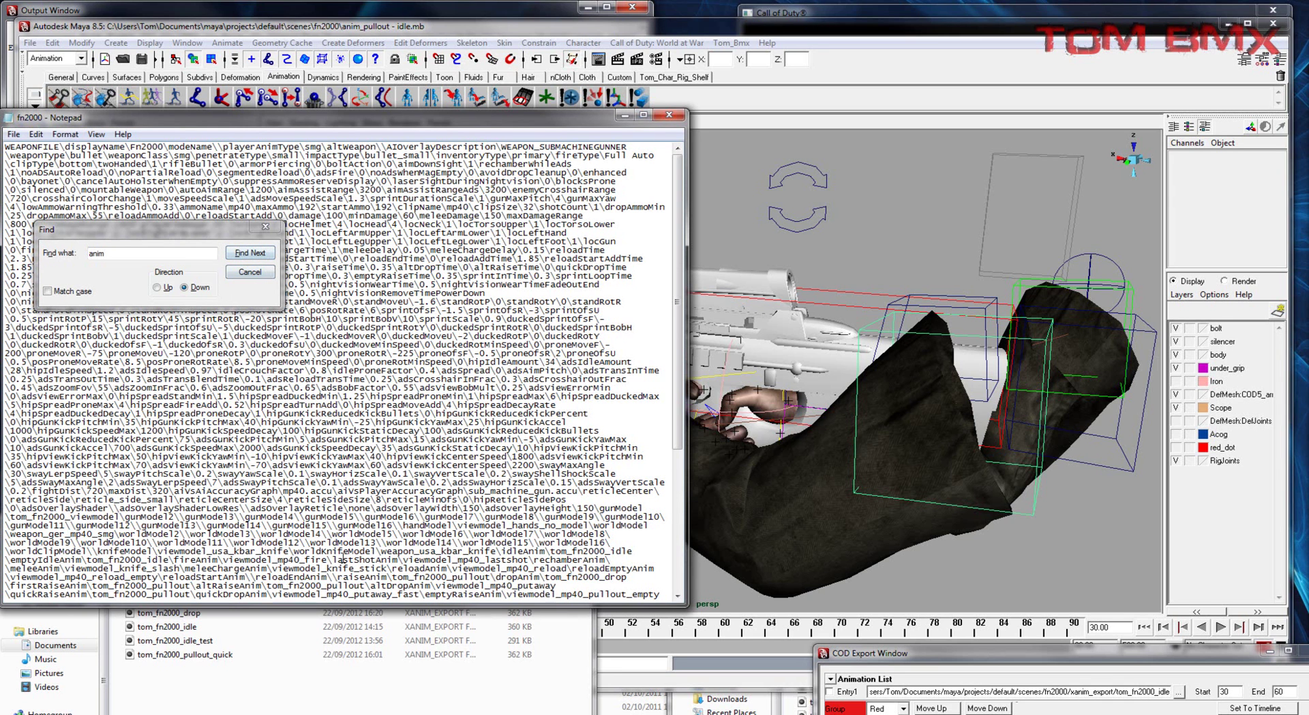
Find the altDropAnim entry in the weapon file and set its value to tom_fn2000_drop
{"action": "left_click", "coordinate": [248, 254]}
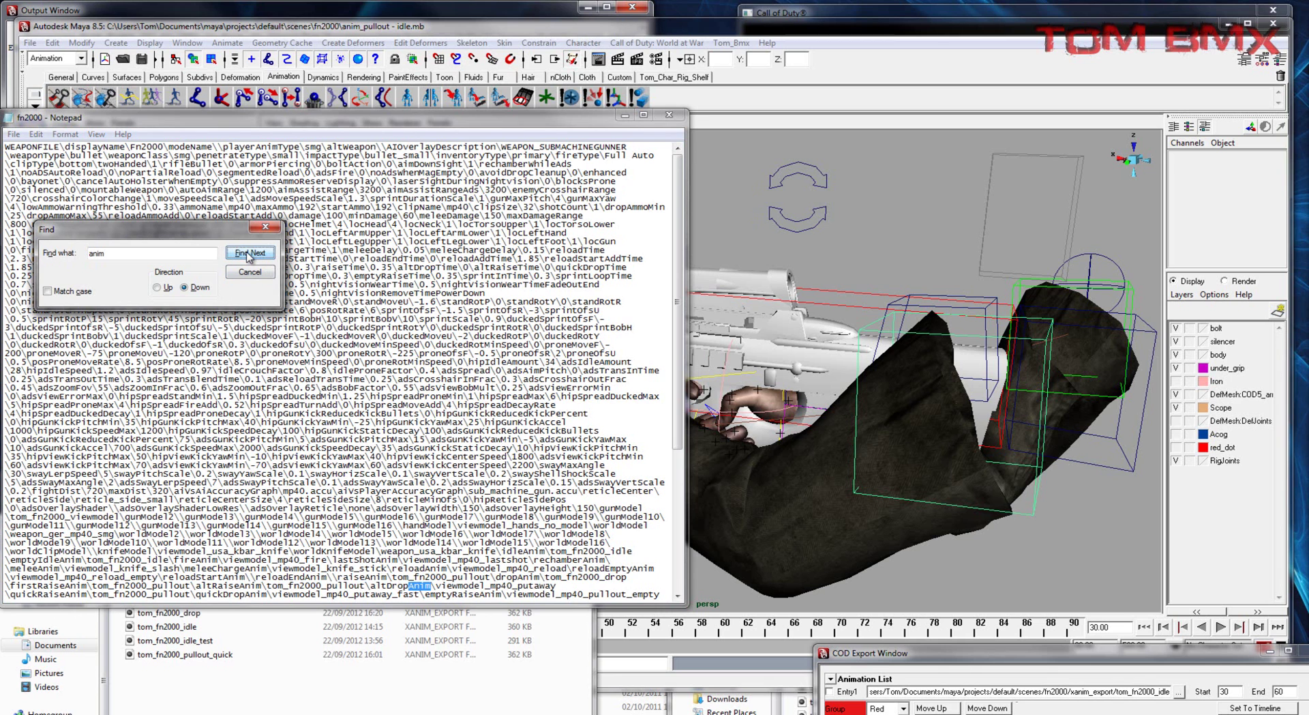
{"action": "left_click_drag", "start_coordinate": [635, 576], "coordinate": [437, 585]}
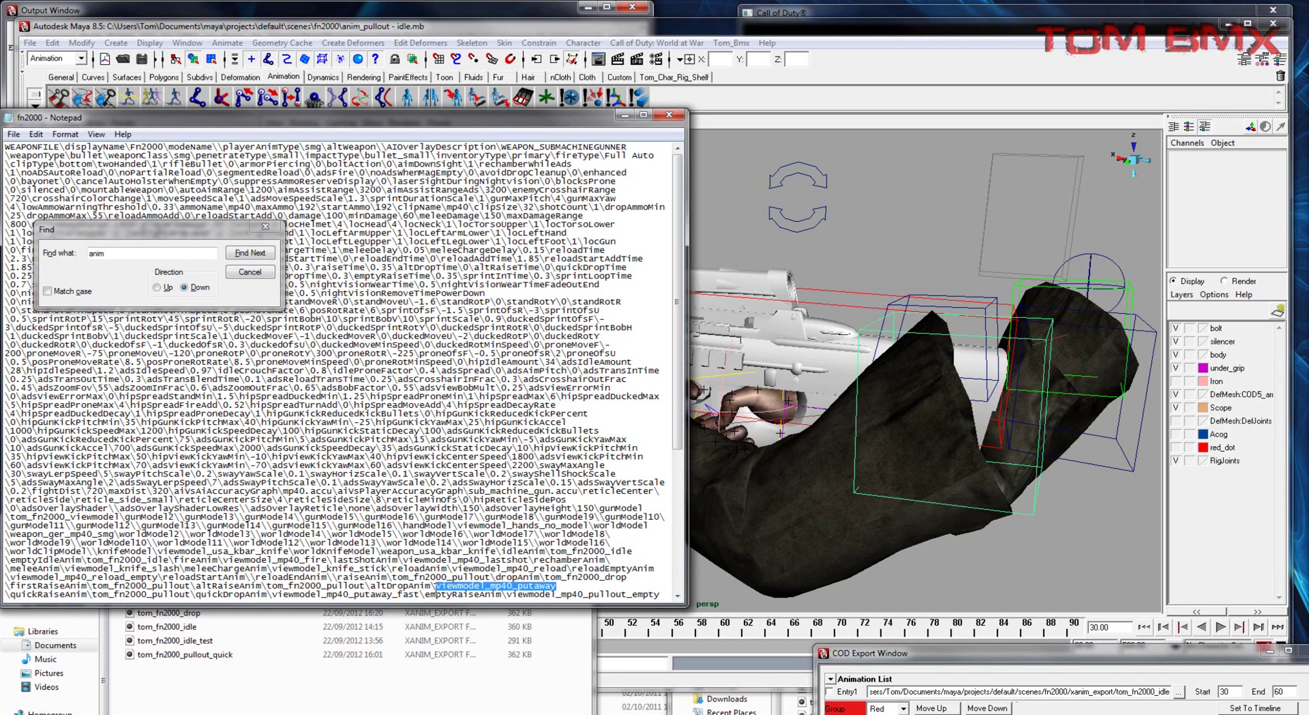
{"action": "left_click", "coordinate": [235, 254]}
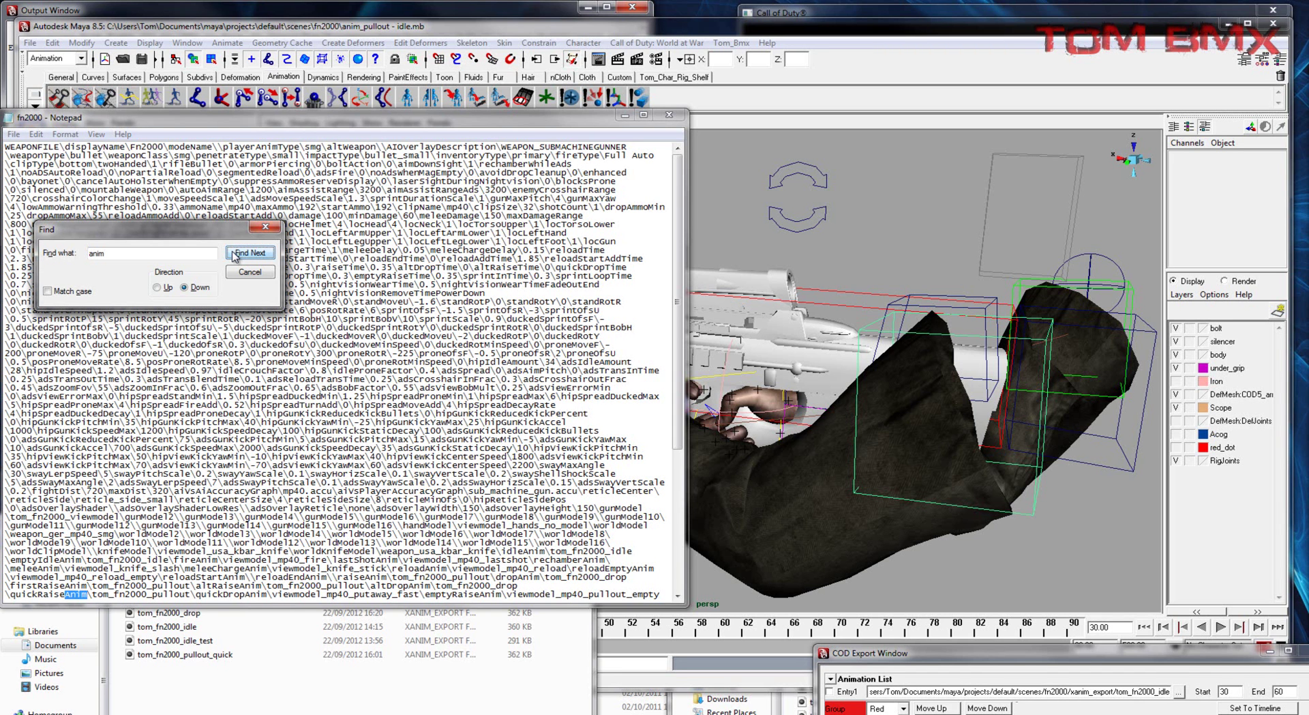
Copy the altDropAnim value tom_fn2000_drop and replace the quickDropAnim value with it
{"action": "left_click", "coordinate": [249, 253]}
{"action": "left_click_drag", "start_coordinate": [519, 585], "coordinate": [442, 585]}
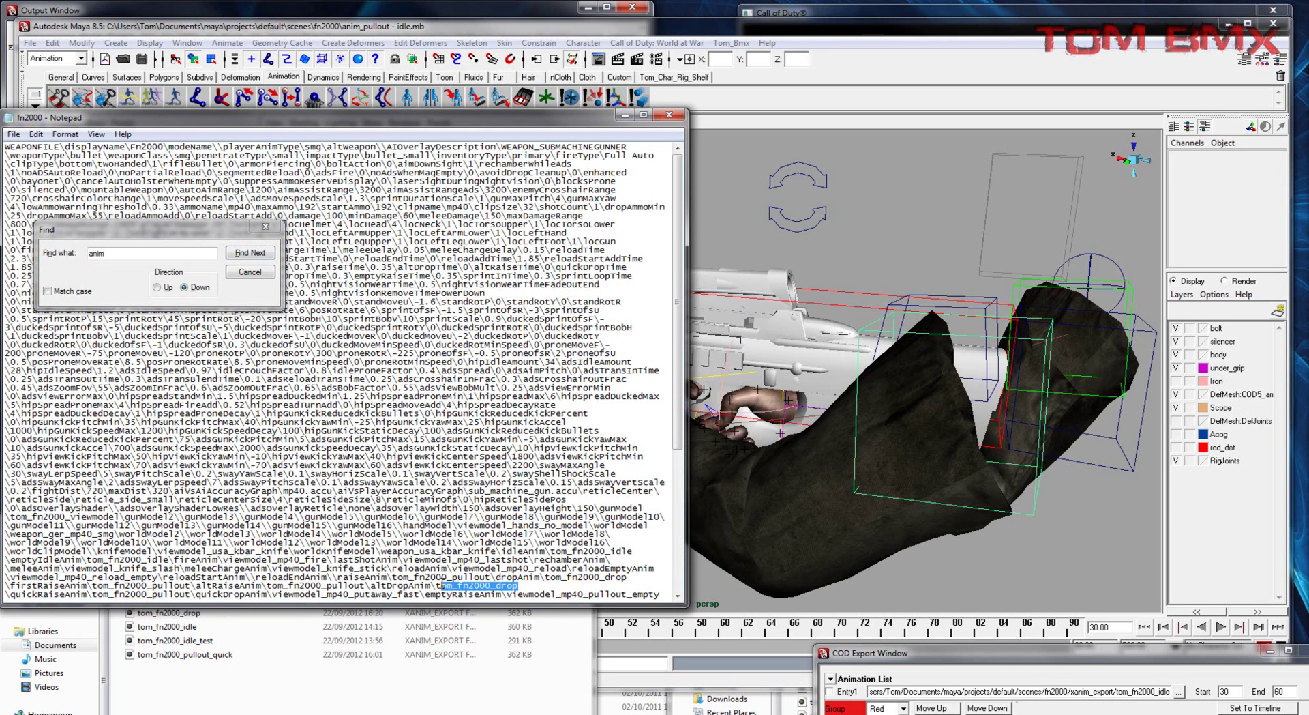
{"action": "left_click_drag", "start_coordinate": [276, 594], "coordinate": [418, 594]}
{"action": "type", "text": "tom_fn2000_drop"}
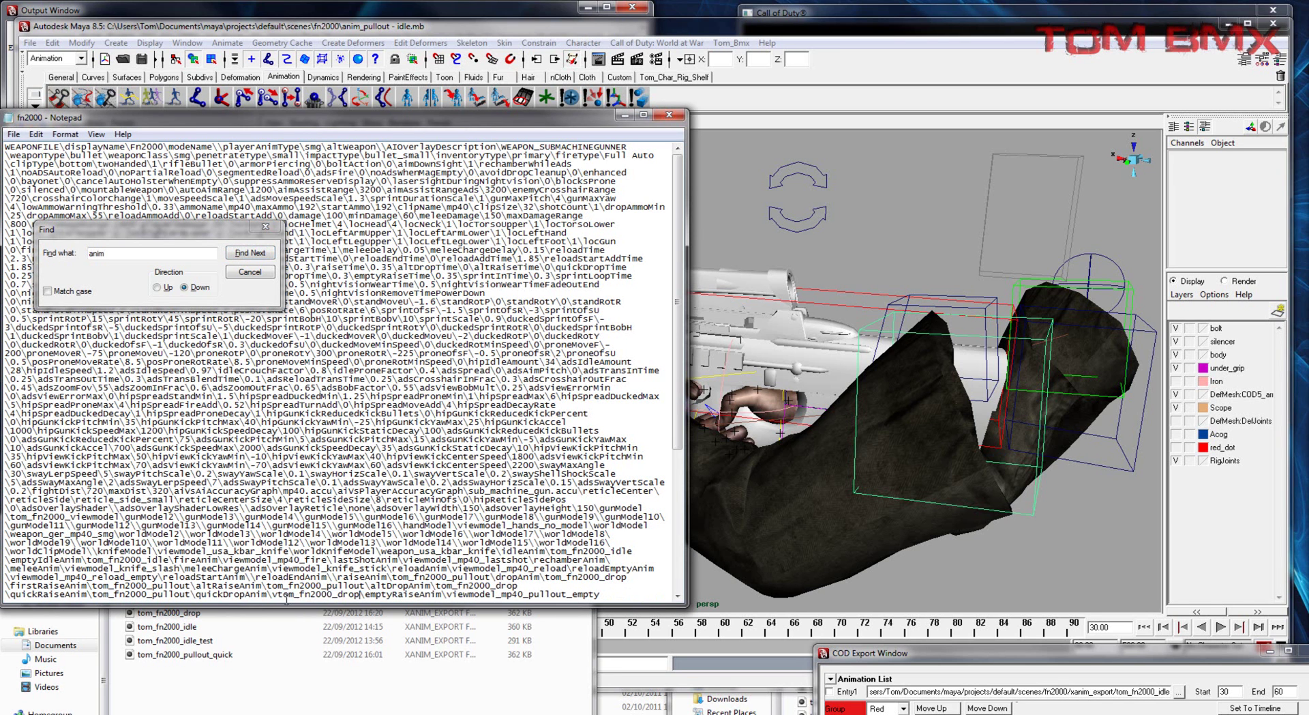
Find the emptyRaiseAnim entry and set its value to tom_fn2000_pullout
{"action": "left_click", "coordinate": [254, 252]}
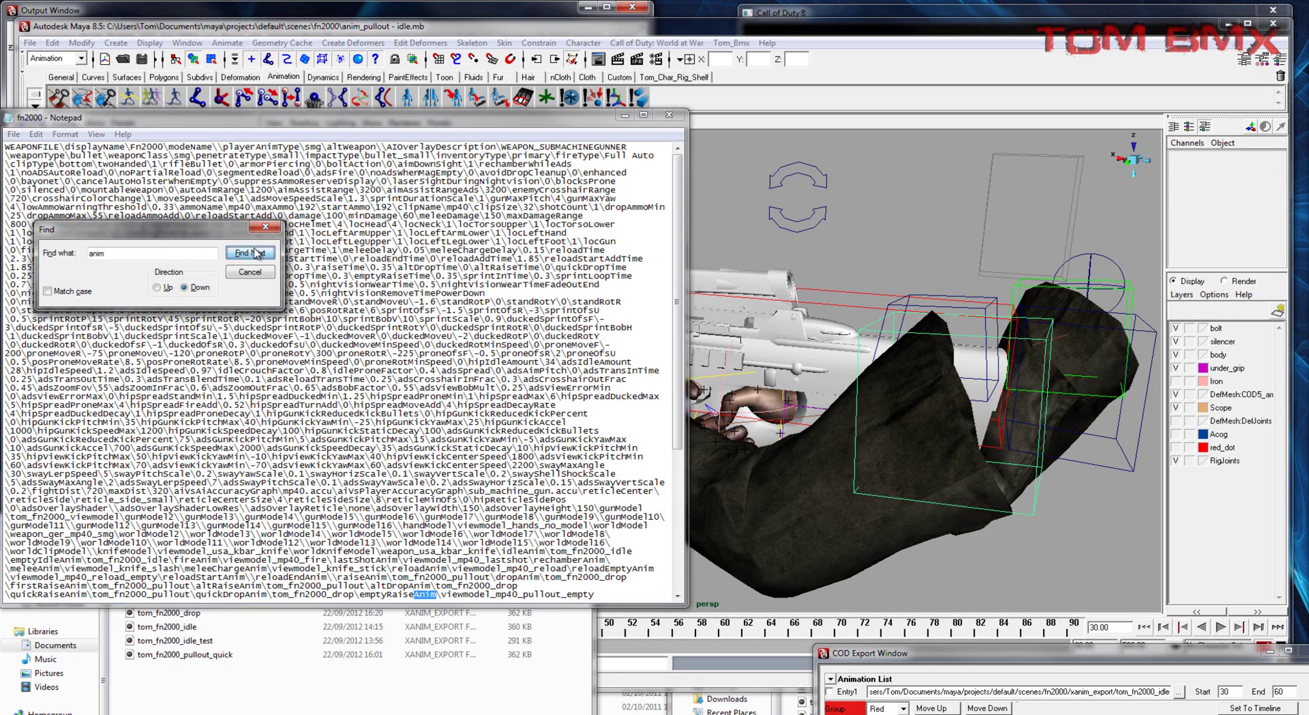
{"action": "left_click_drag", "start_coordinate": [594, 594], "coordinate": [444, 596]}
{"action": "type", "text": "tom_fn2000_drop"}
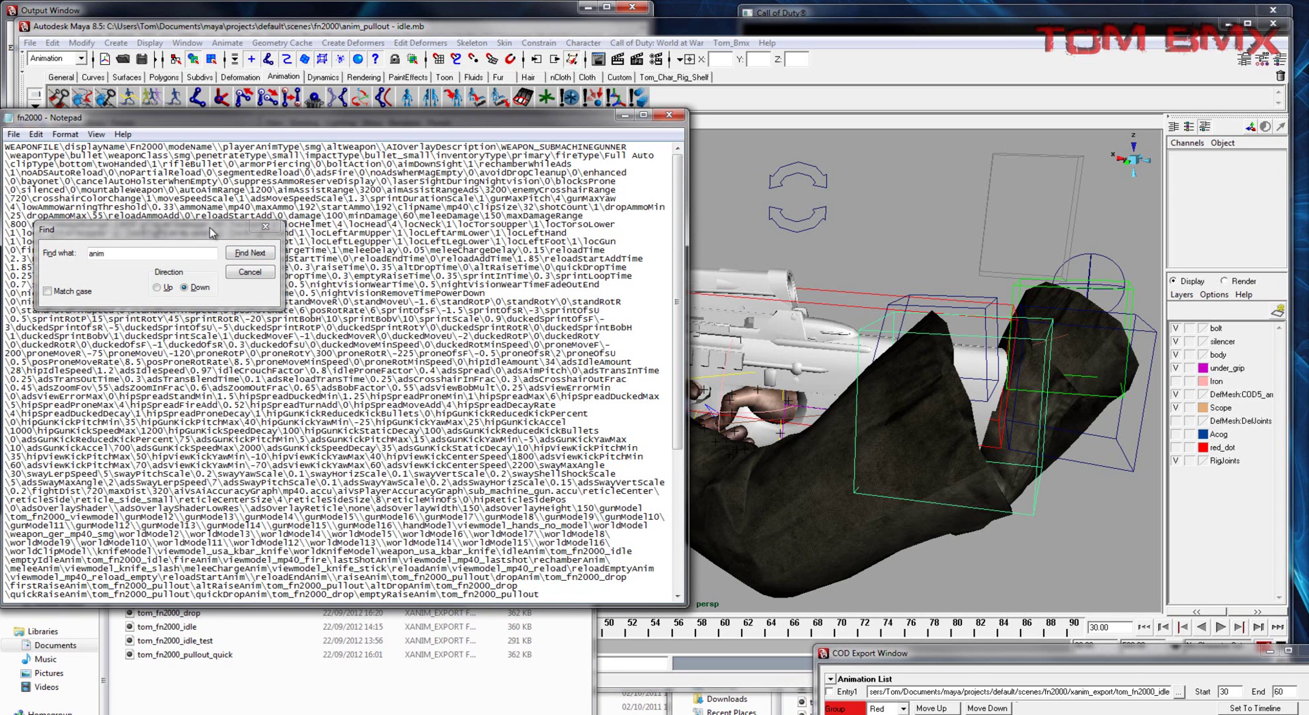
Close the text search and save the fn2000 weapon file
{"action": "left_click_drag", "start_coordinate": [213, 233], "coordinate": [208, 266]}
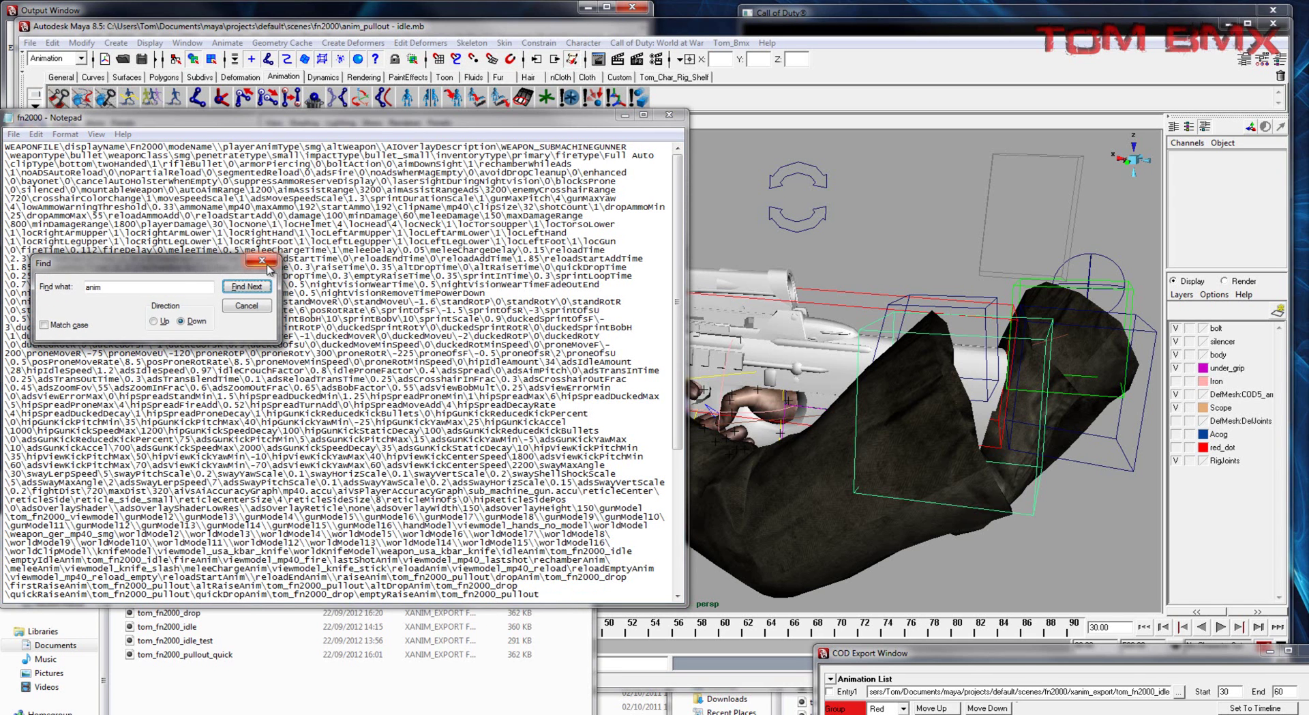
{"action": "left_click", "coordinate": [264, 261]}
{"action": "left_click", "coordinate": [14, 134]}
{"action": "left_click", "coordinate": [34, 178]}
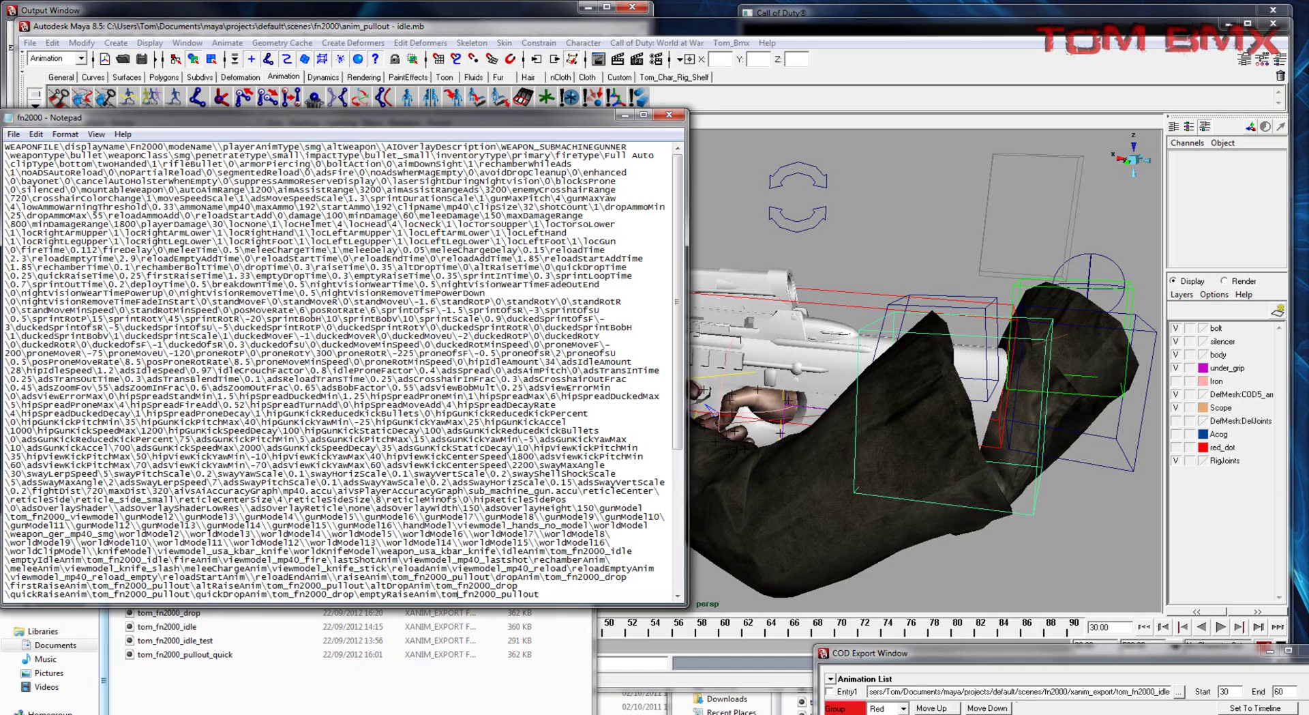
Open the weapons\sp folder of the fn2000_test mod under AppData\Local\activision\codwaw in Explorer
{"action": "mouse_move", "coordinate": [564, 709]}
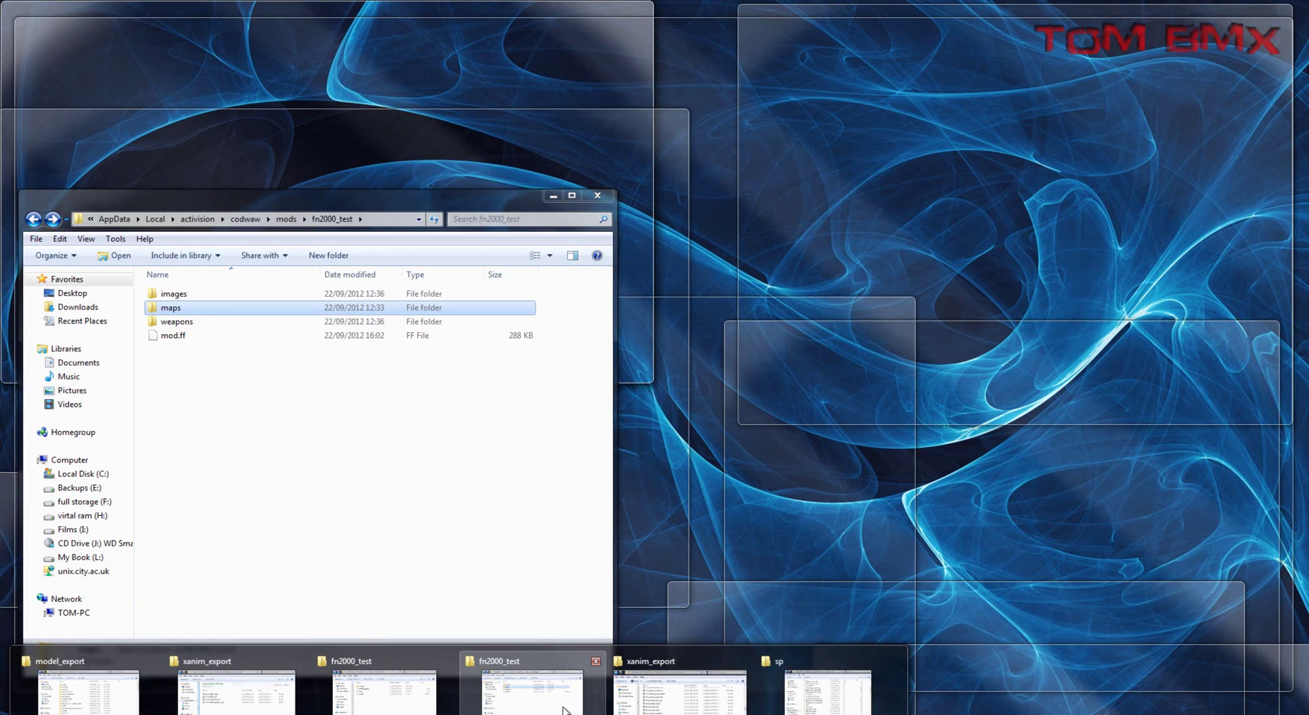
{"action": "left_click", "coordinate": [564, 710]}
{"action": "double_click", "coordinate": [177, 321]}
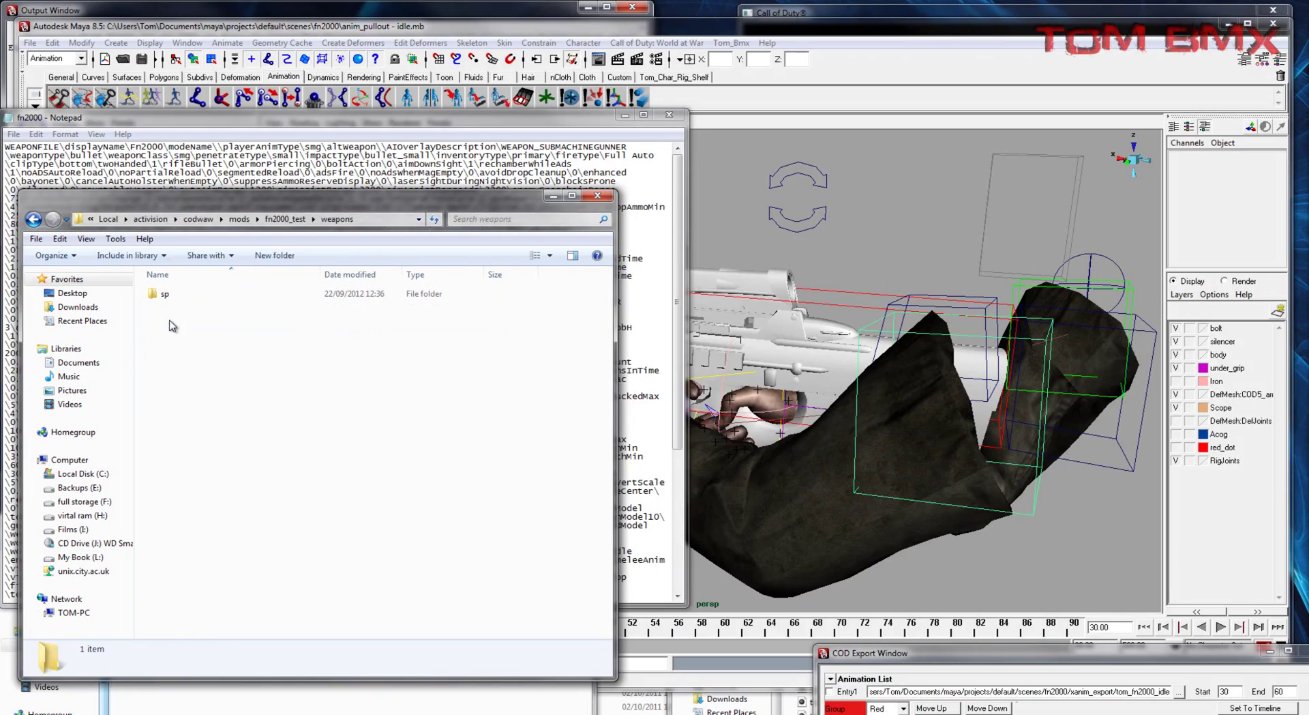
{"action": "double_click", "coordinate": [196, 297]}
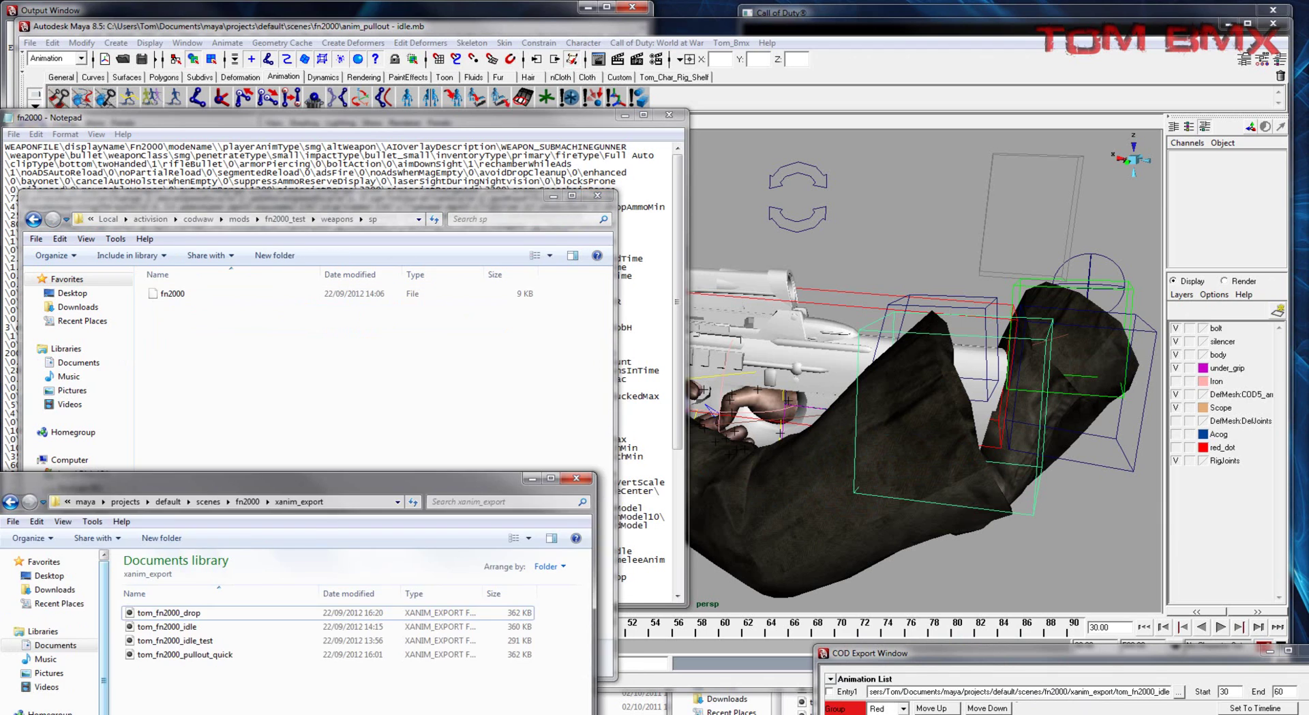
Copy the fn2000 weapon file from the game's mods\fn2000_test\weapons\sp folder into the AppData mod's sp folder, replacing the old copy
{"action": "mouse_move", "coordinate": [407, 690]}
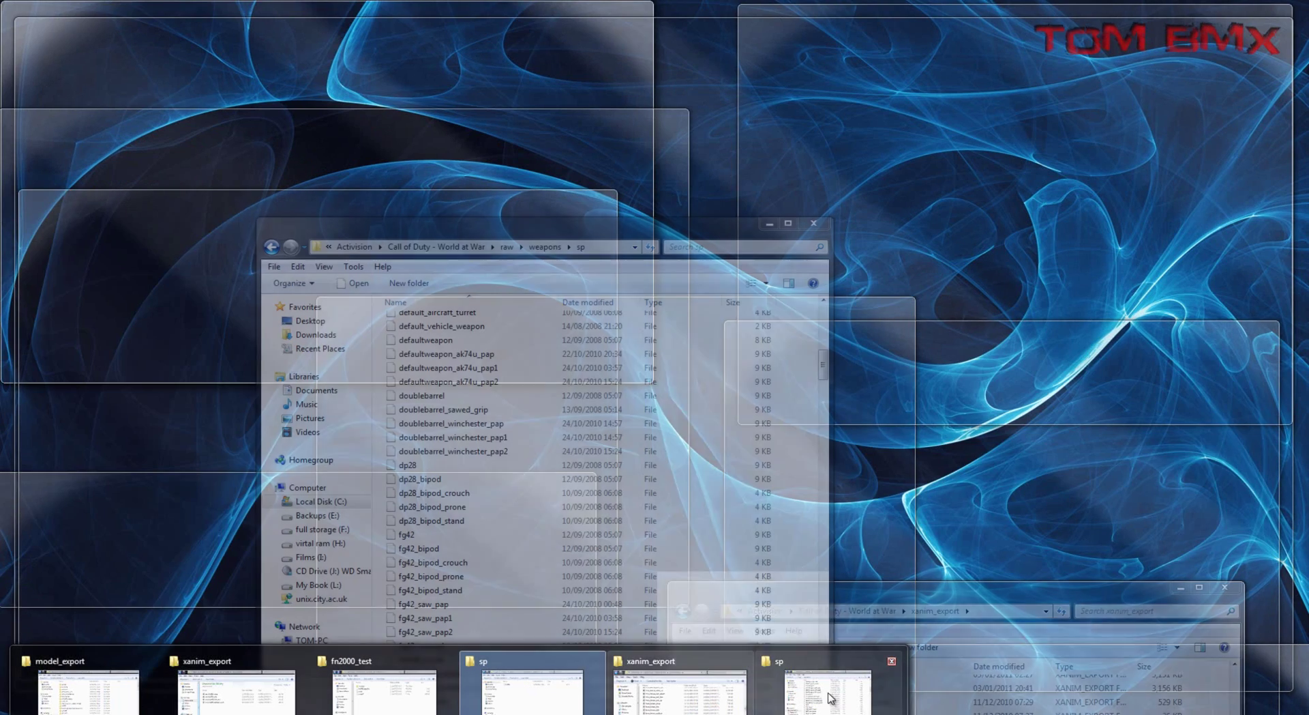
{"action": "mouse_move", "coordinate": [826, 697]}
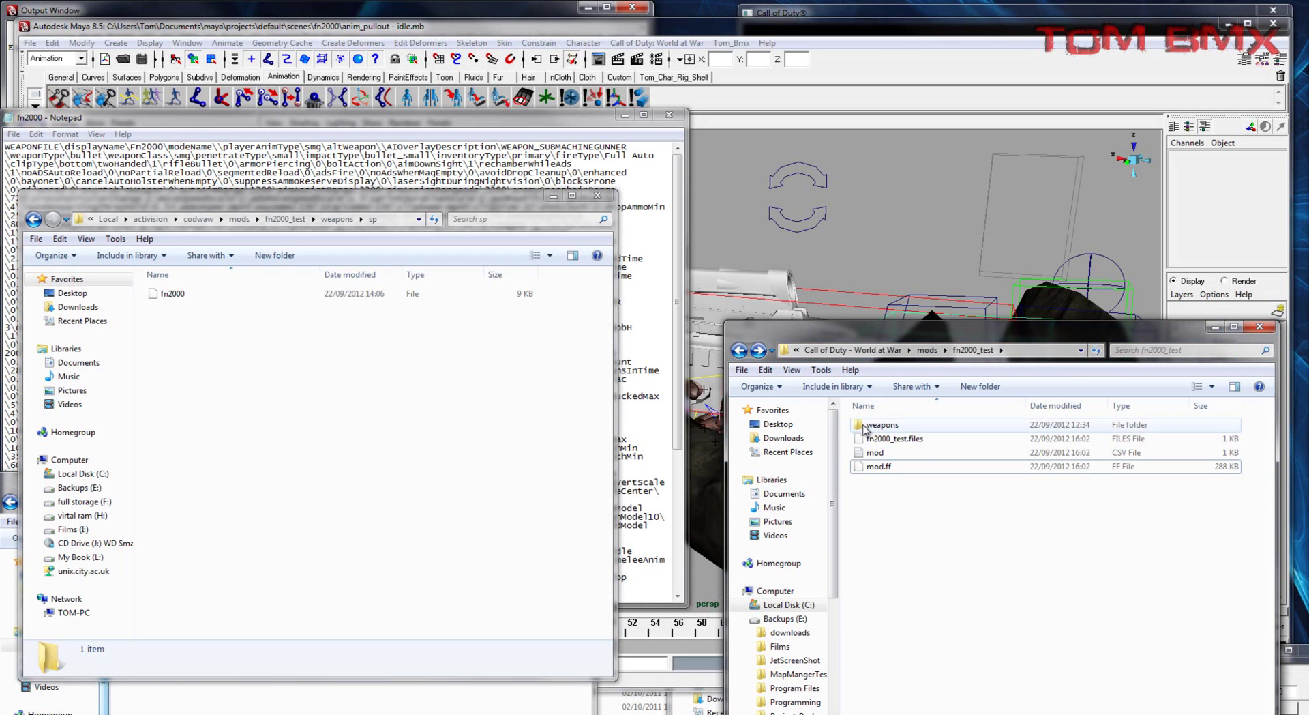
{"action": "double_click", "coordinate": [887, 426]}
{"action": "double_click", "coordinate": [902, 428]}
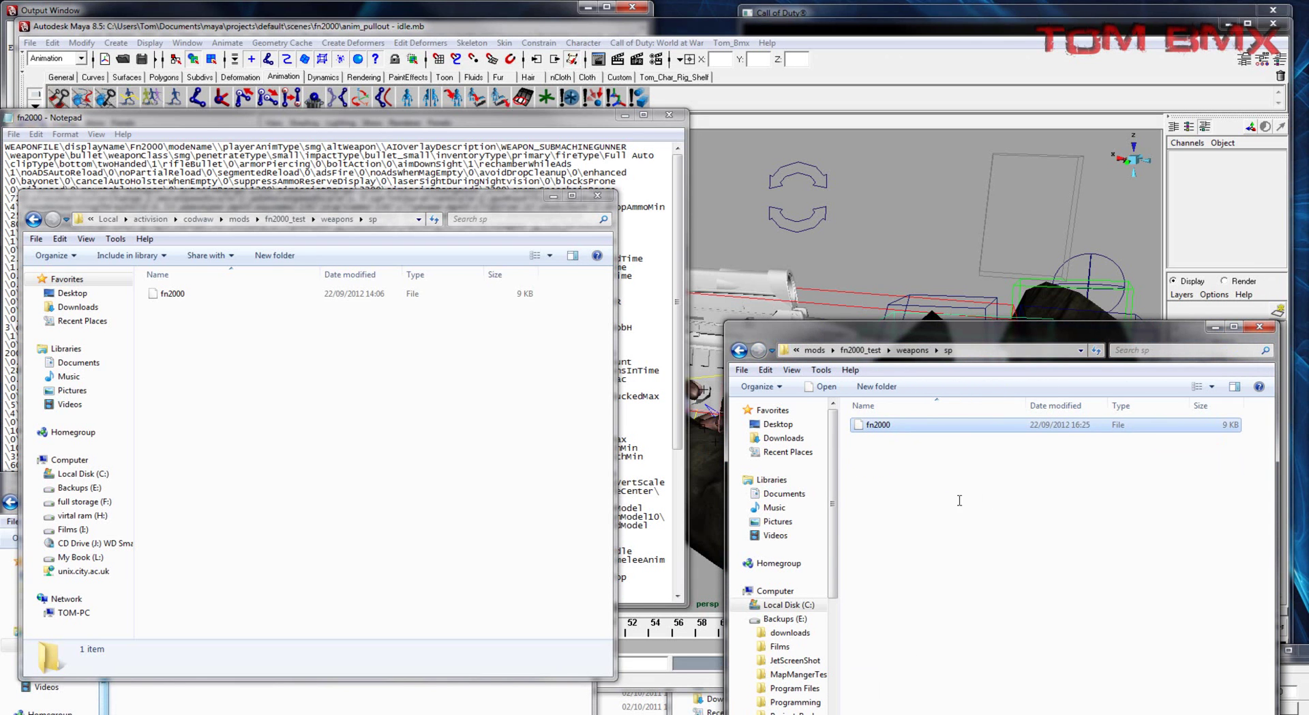
{"action": "left_click", "coordinate": [302, 371]}
{"action": "key", "text": "ctrl+v"}
{"action": "left_click", "coordinate": [552, 413]}
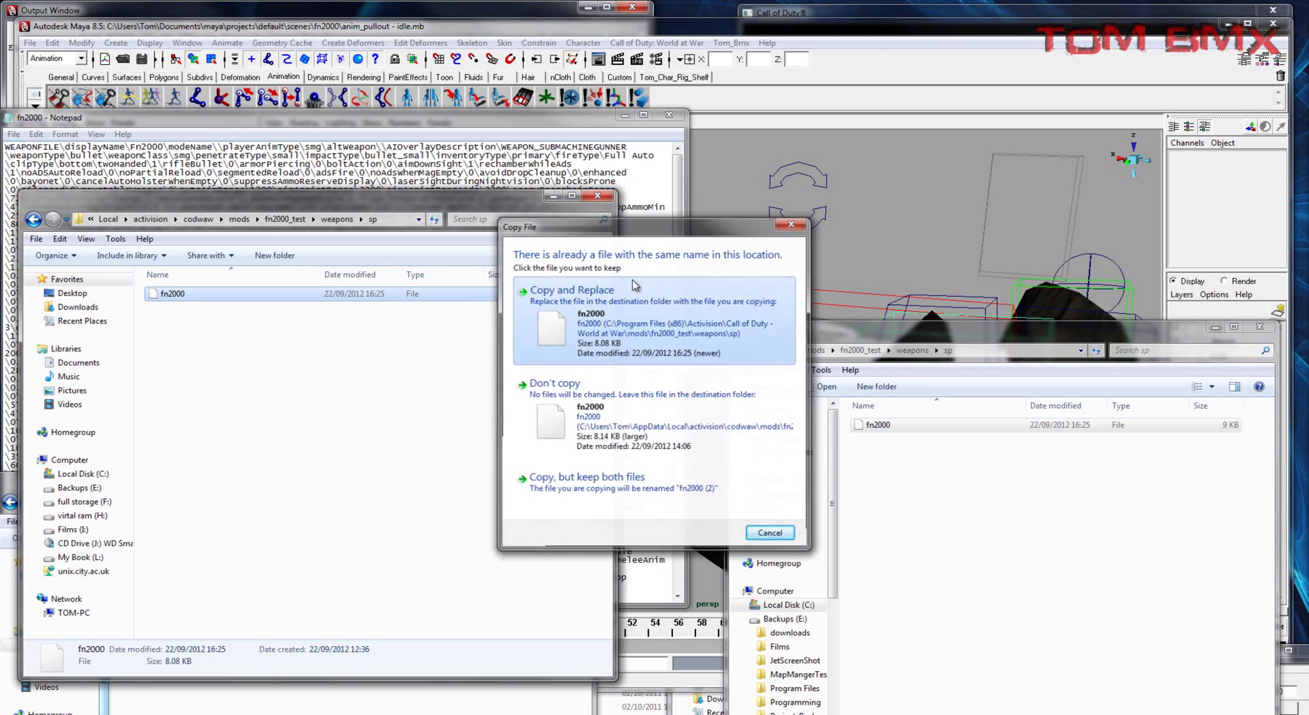
Paste the fn2000 weapon file into the game's raw\weapons\sp folder as well, replacing the existing file
{"action": "left_click", "coordinate": [460, 714]}
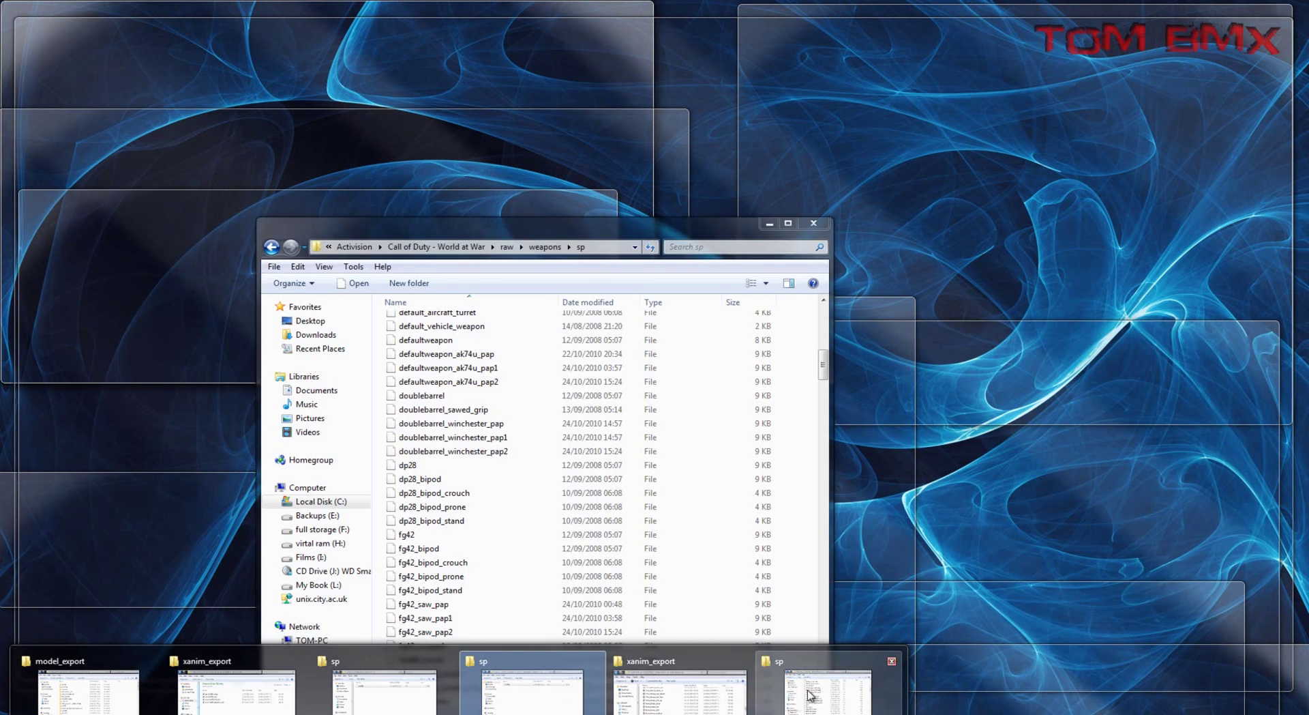
{"action": "left_click", "coordinate": [403, 700]}
{"action": "key", "text": "ctrl+v"}
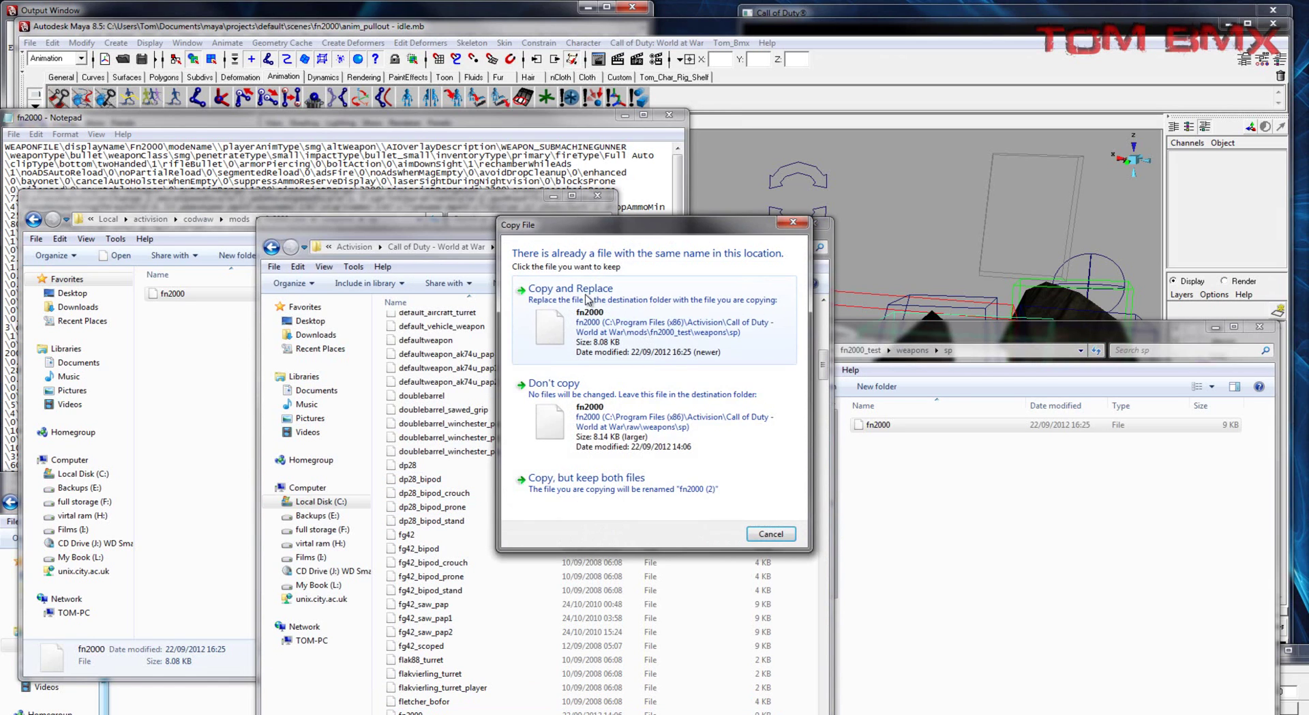
{"action": "left_click", "coordinate": [591, 321]}
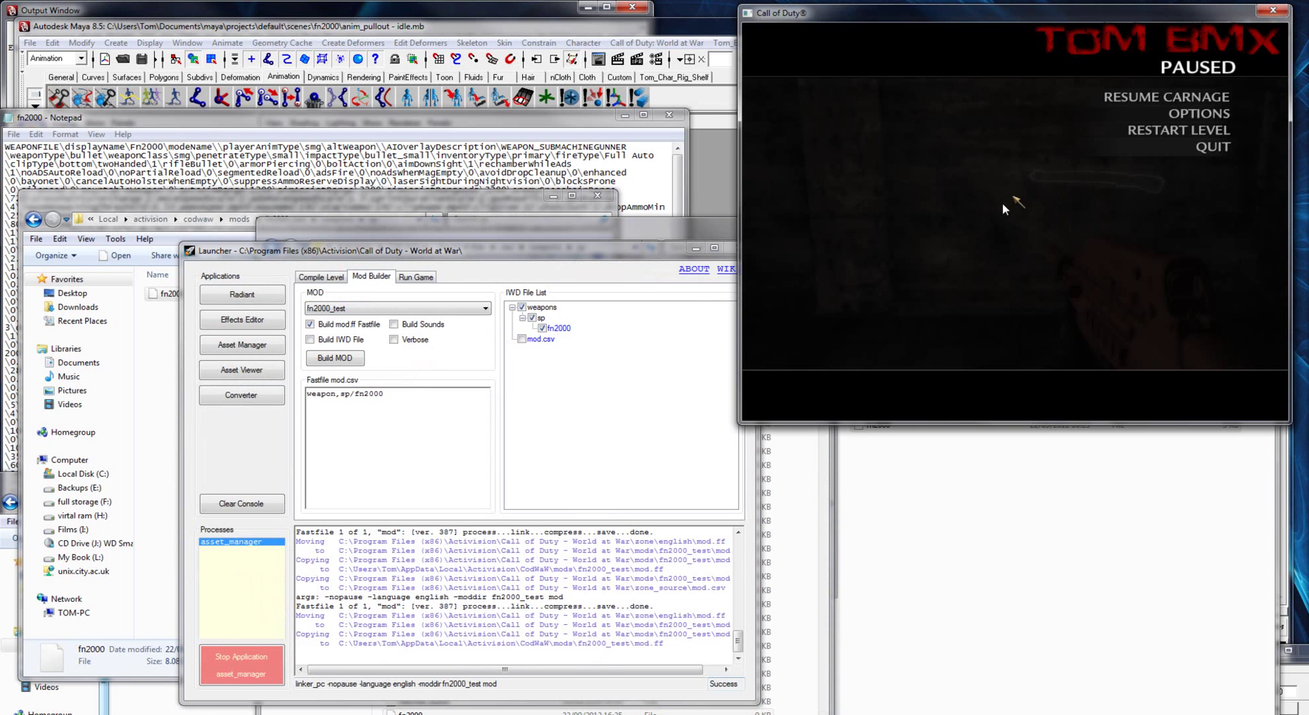
Quit the running level in Call of Duty, and build the fn2000_test mod in the Launcher
{"action": "left_click", "coordinate": [1152, 150]}
{"action": "left_click", "coordinate": [799, 277]}
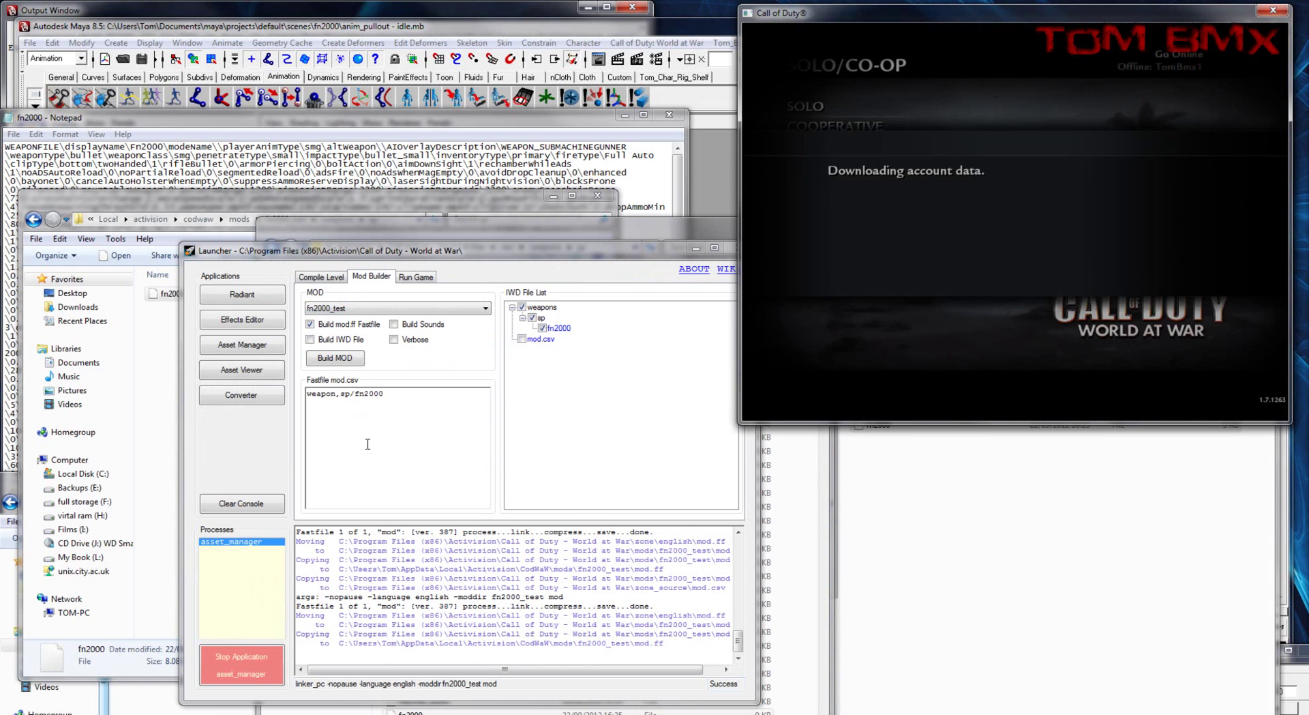
{"action": "left_click", "coordinate": [319, 359]}
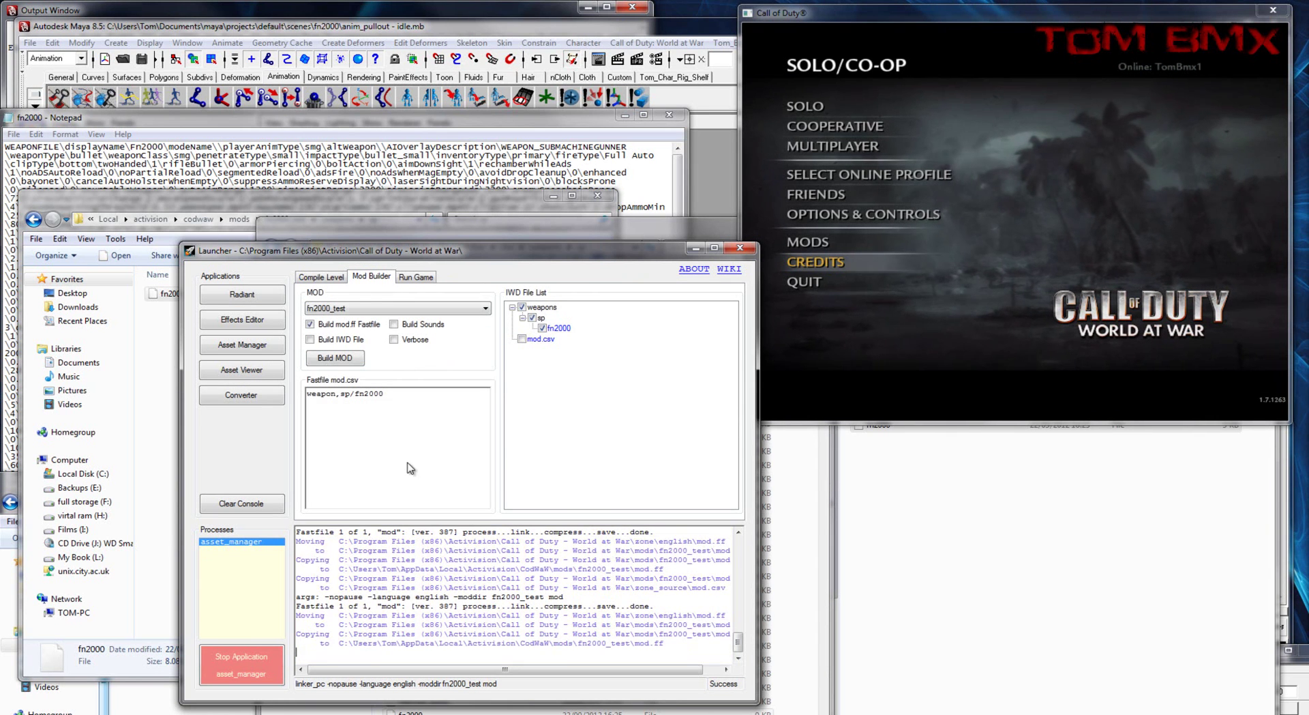
Load the fn2000_test mod in Call of Duty and start the test map by rerunning its earlier console command
{"action": "left_click", "coordinate": [807, 241]}
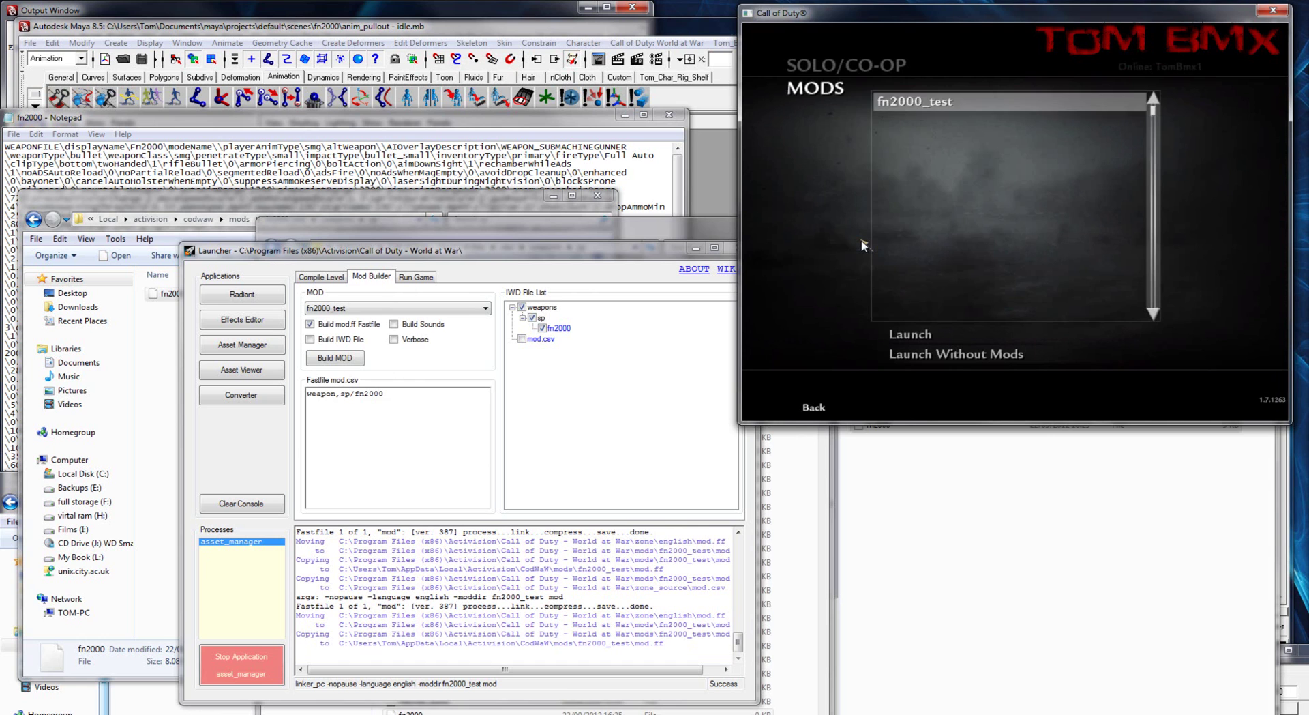
{"action": "double_click", "coordinate": [935, 105]}
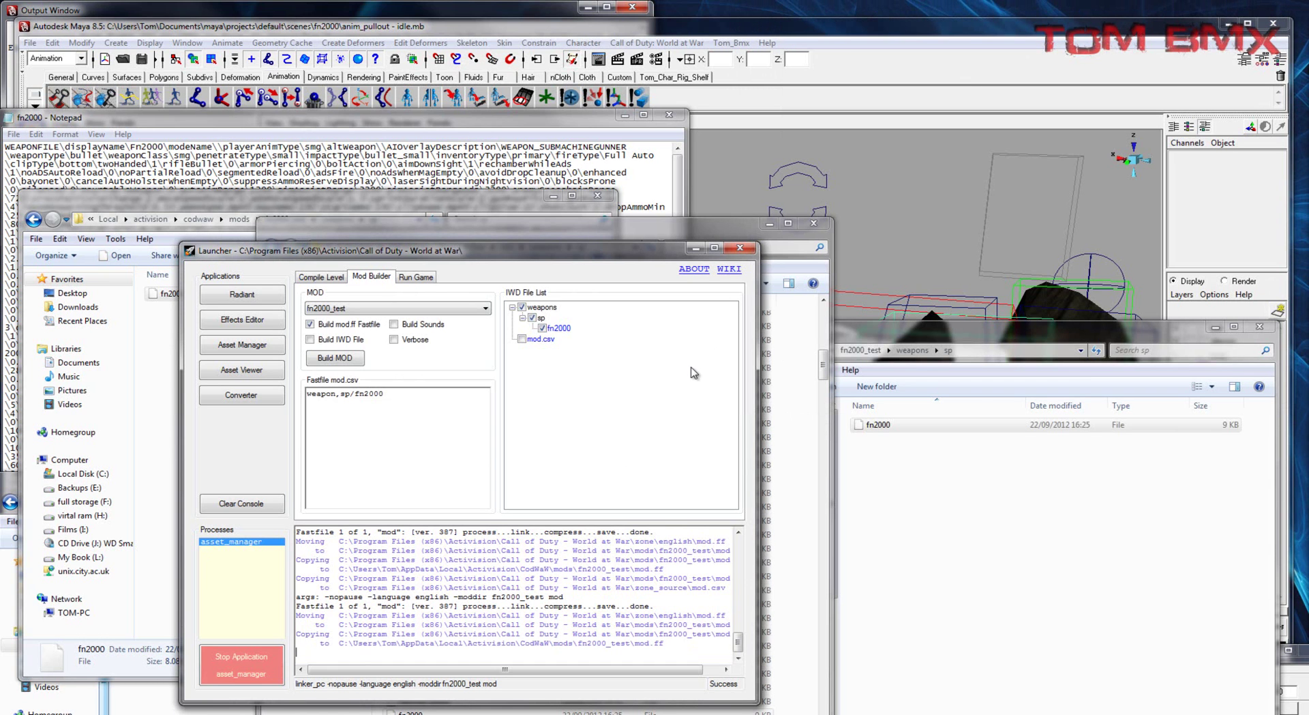
{"action": "key", "text": "grave"}
{"action": "key", "text": "Up"}
{"action": "key", "text": "Up"}
{"action": "key", "text": "Return"}
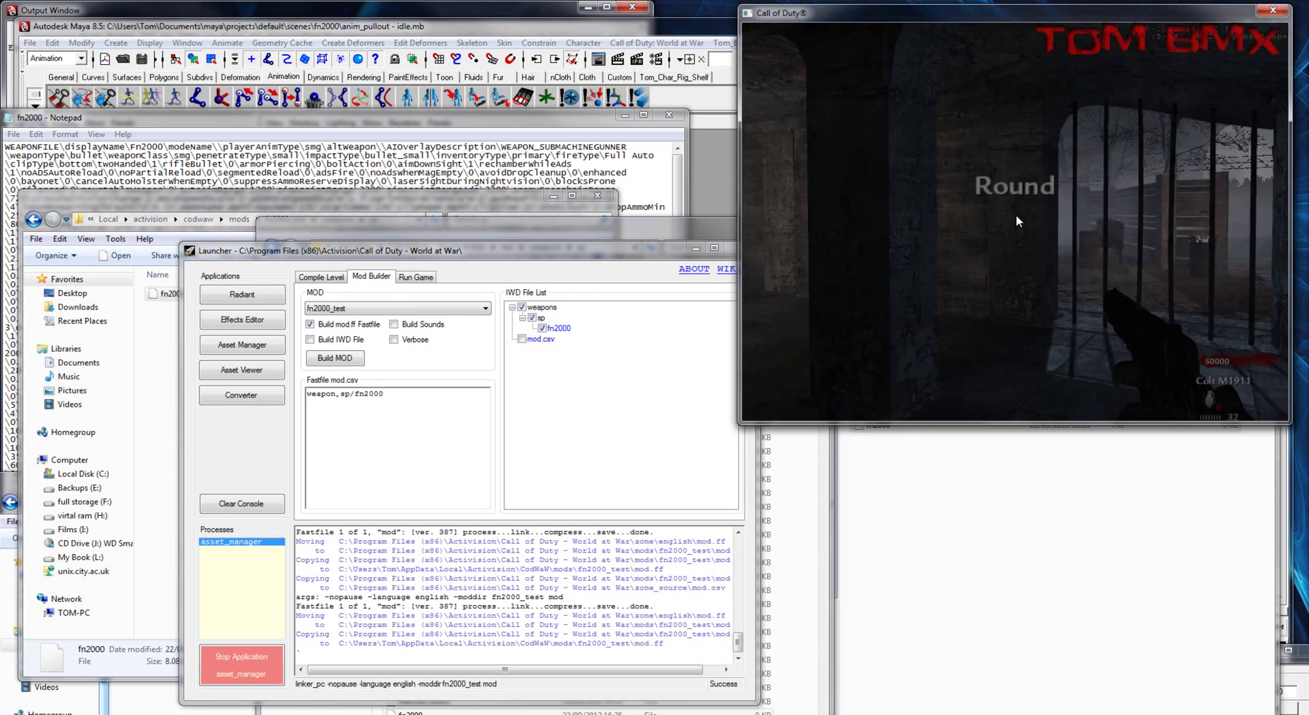
Switch between the Colt M1911 and the Fn2000 in game to check the pullout and drop animations
{"action": "key", "text": "1"}
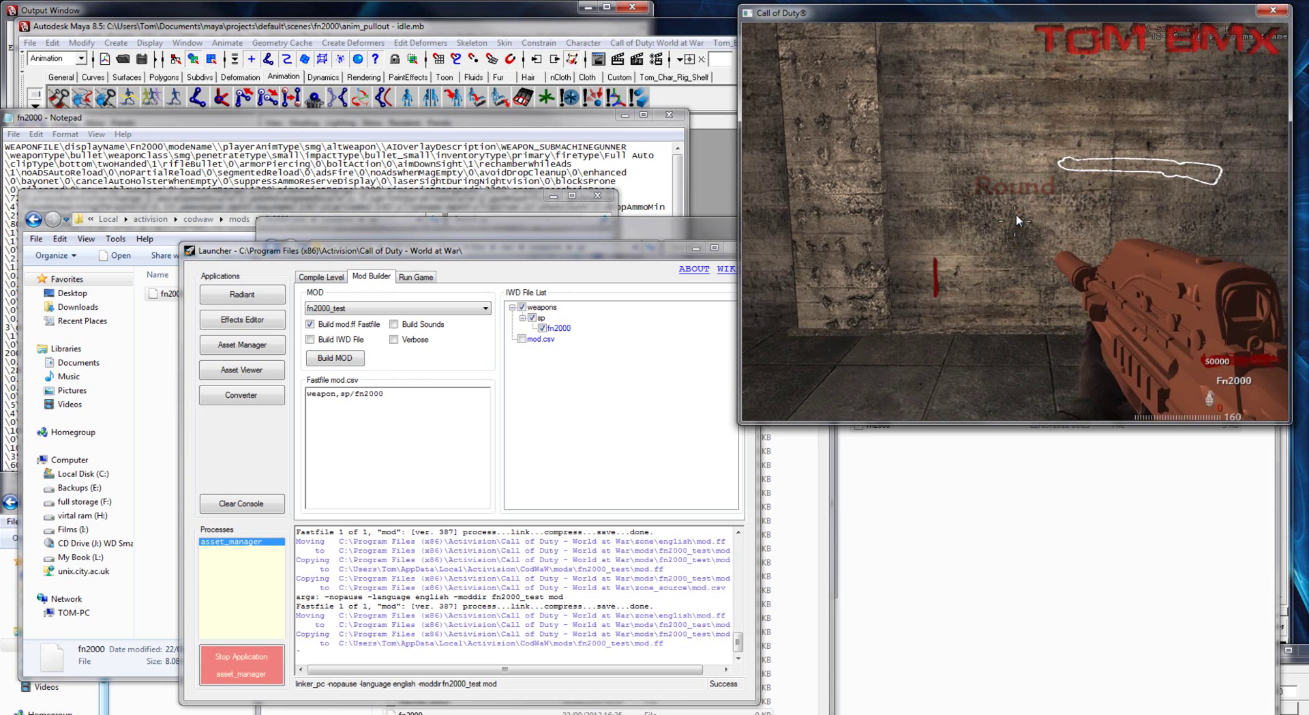
{"action": "key", "text": "1"}
{"action": "key", "text": "1"}
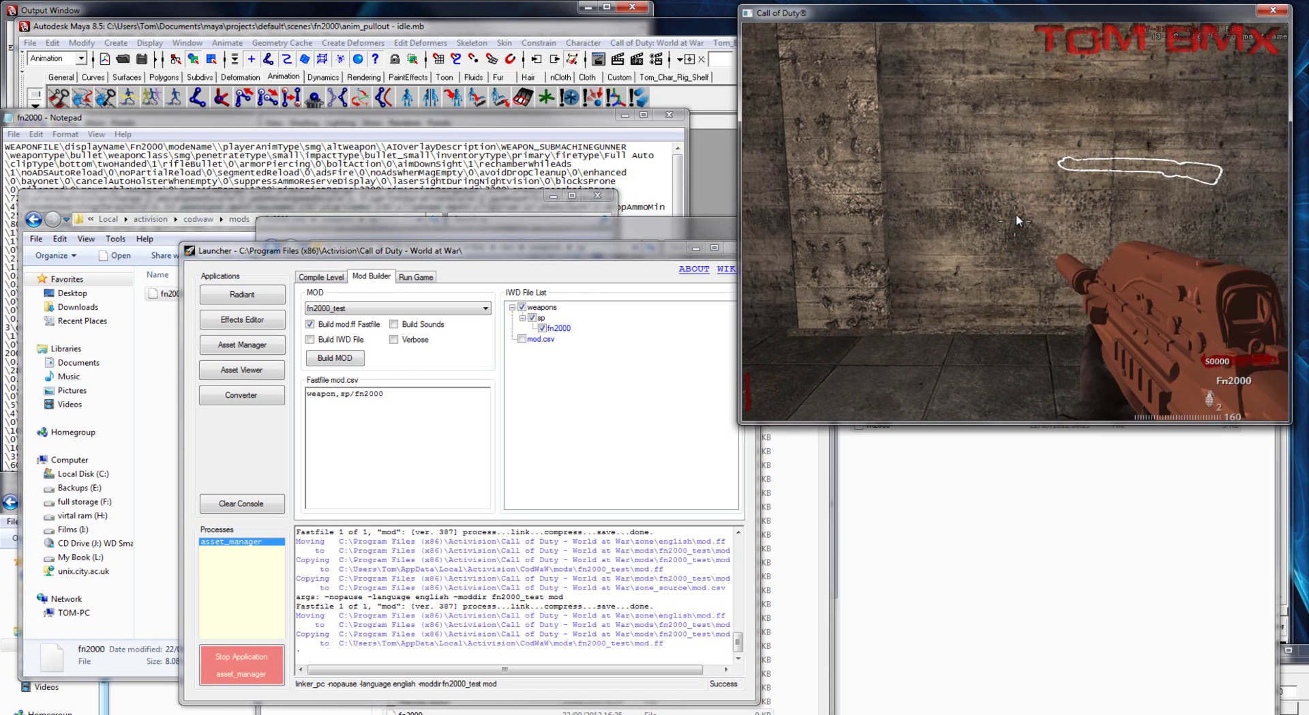
Set the field of view to 80 with the cg_fov console command
{"action": "key", "text": "grave"}
{"action": "type", "text": "cg_"}
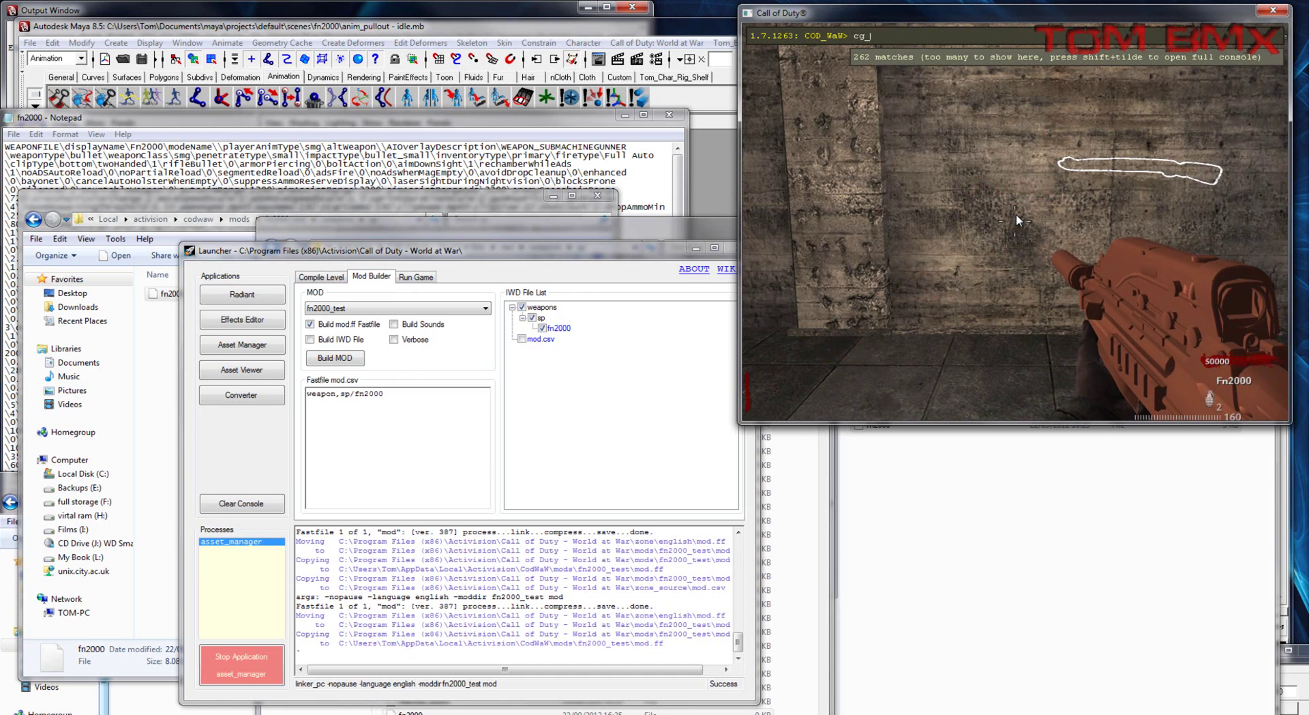
{"action": "type", "text": "fov "}
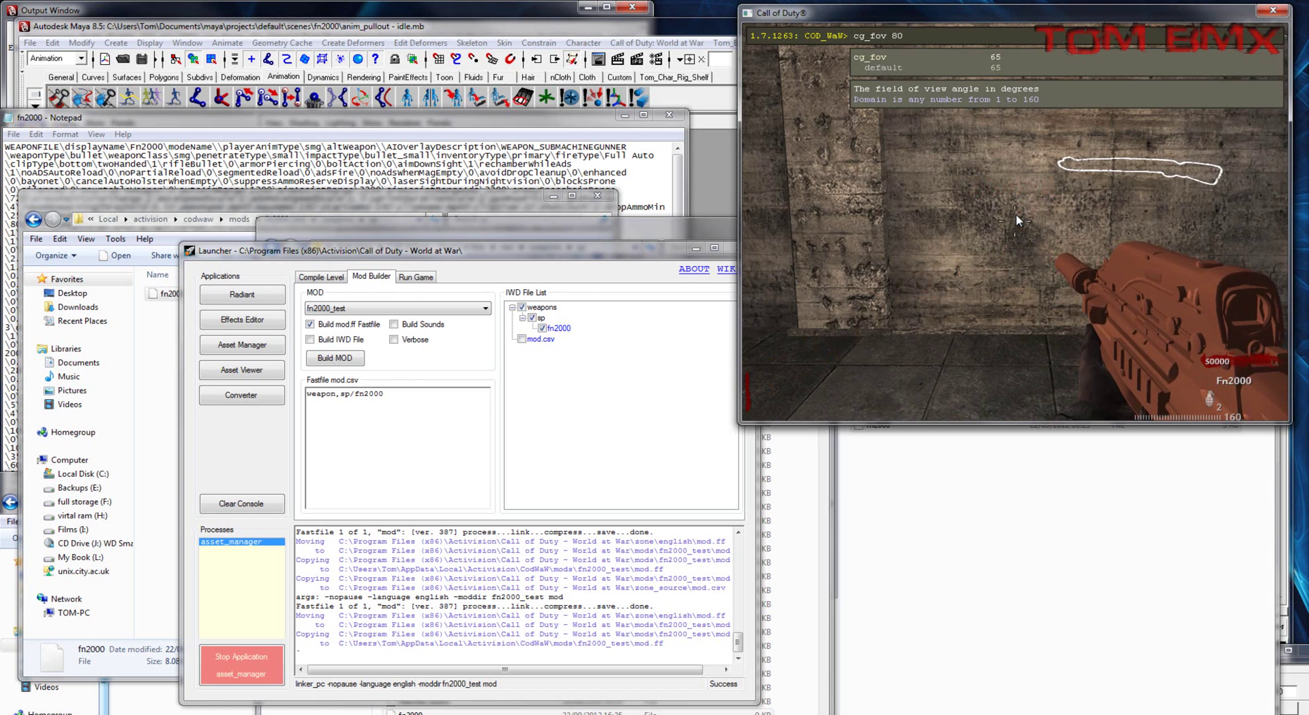
{"action": "type", "text": "80"}
{"action": "key", "text": "Return"}
{"action": "key", "text": "grave"}
Swap weapons repeatedly to check the Fn2000 raise and drop animations with the wider field of view
{"action": "key", "text": "1"}
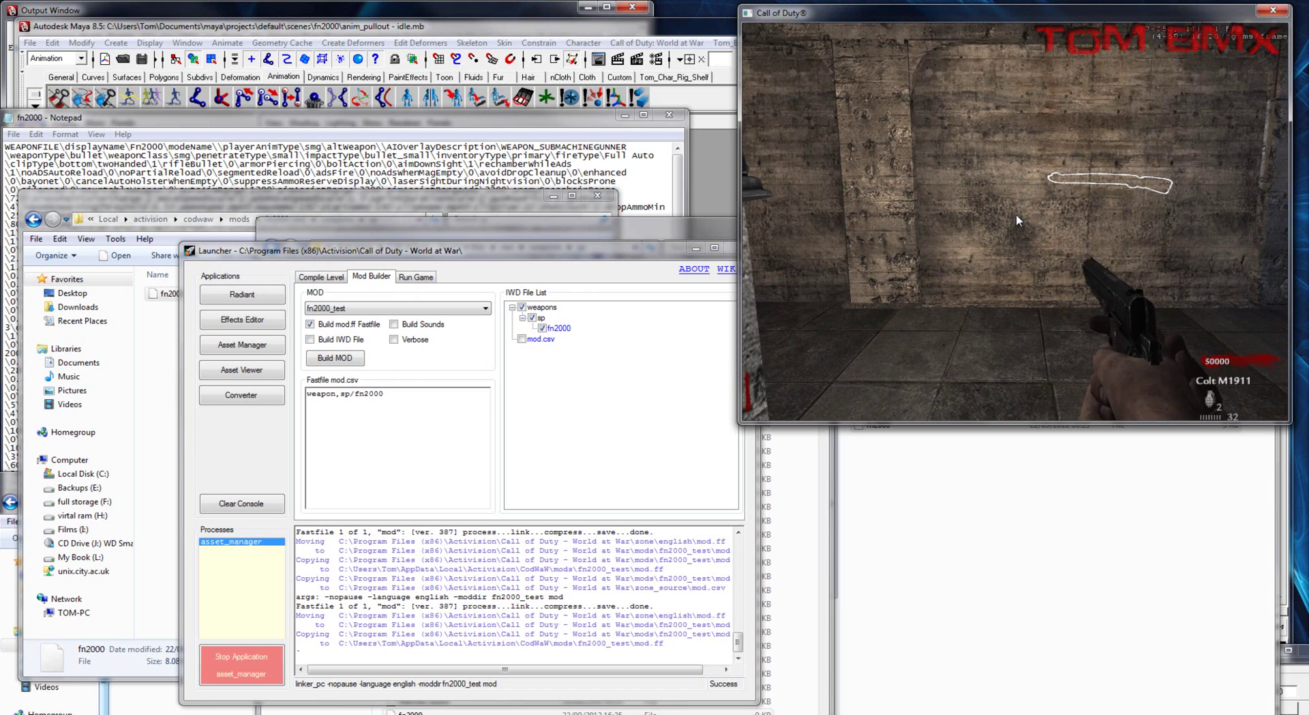
{"action": "key", "text": "1"}
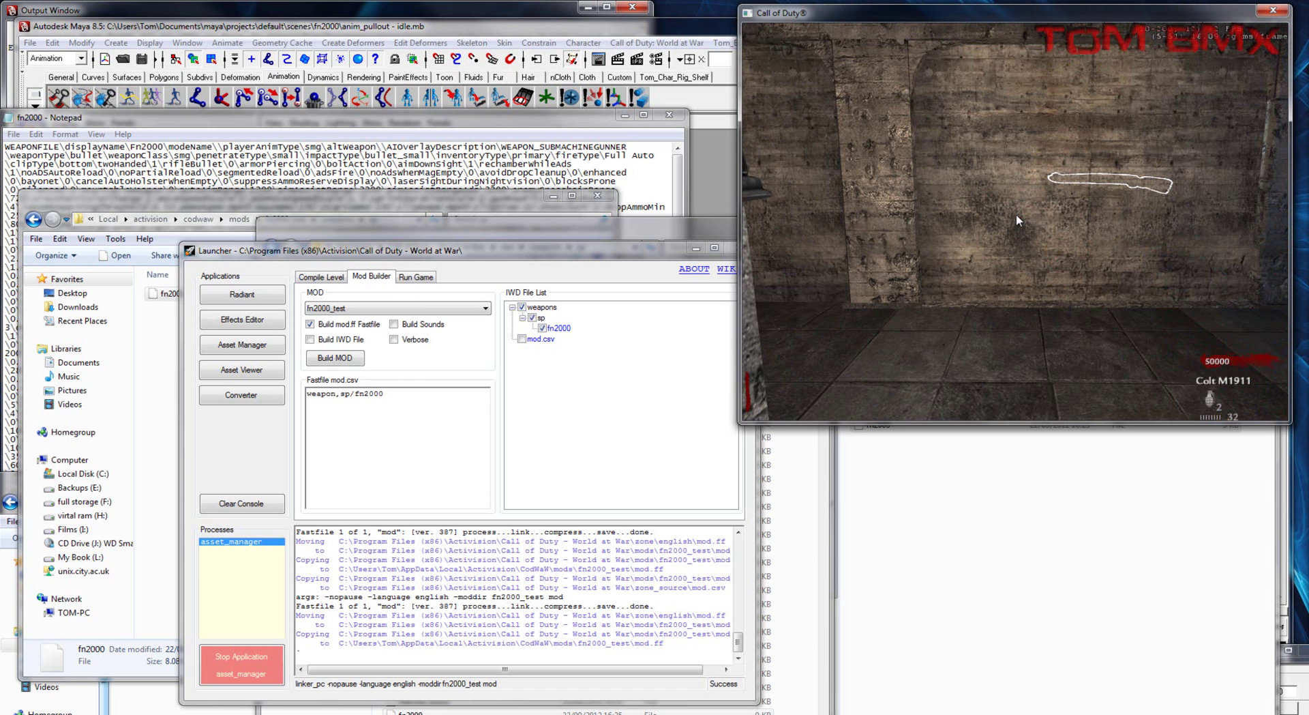
{"action": "key", "text": "1"}
Widen the field of view further with another cg_fov console command
{"action": "key", "text": "grave"}
{"action": "type", "text": "cg_fov 80"}
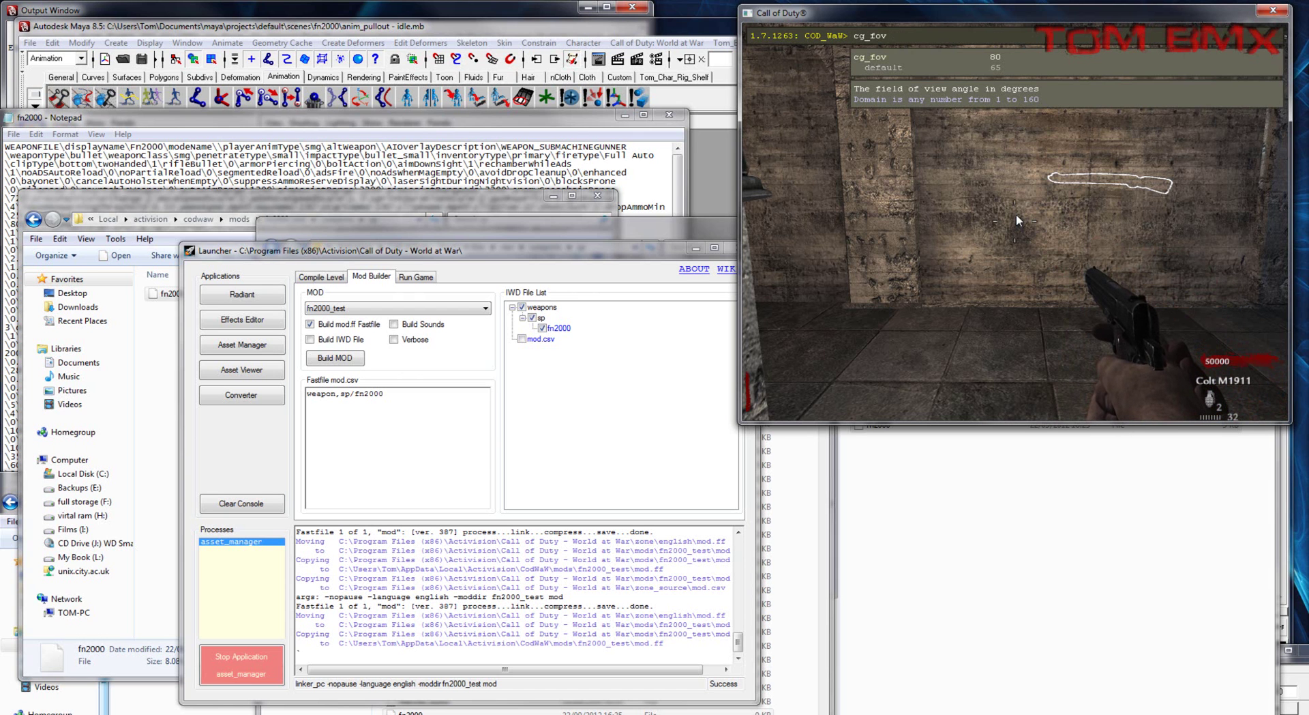
{"action": "key", "text": "Return"}
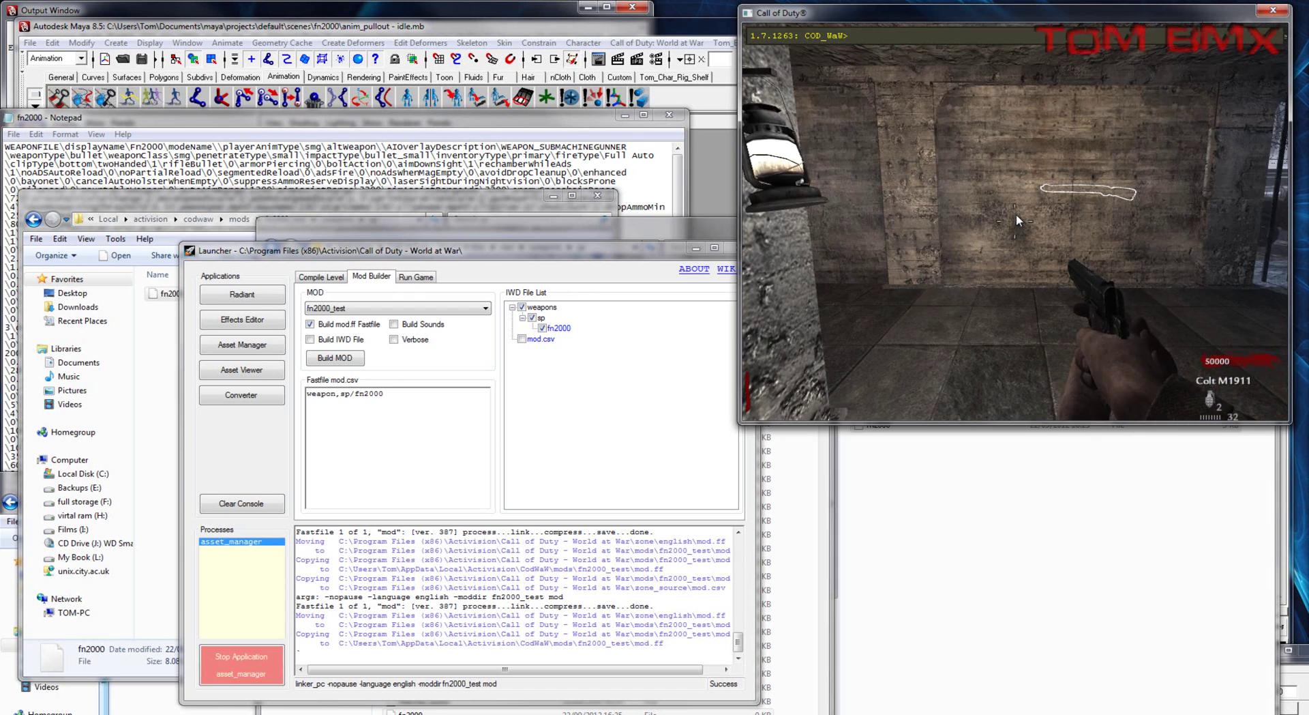
Set cg_gun_x to 6 in the console to shift the viewmodel, and switch weapons to check the animation
{"action": "type", "text": "cg_"}
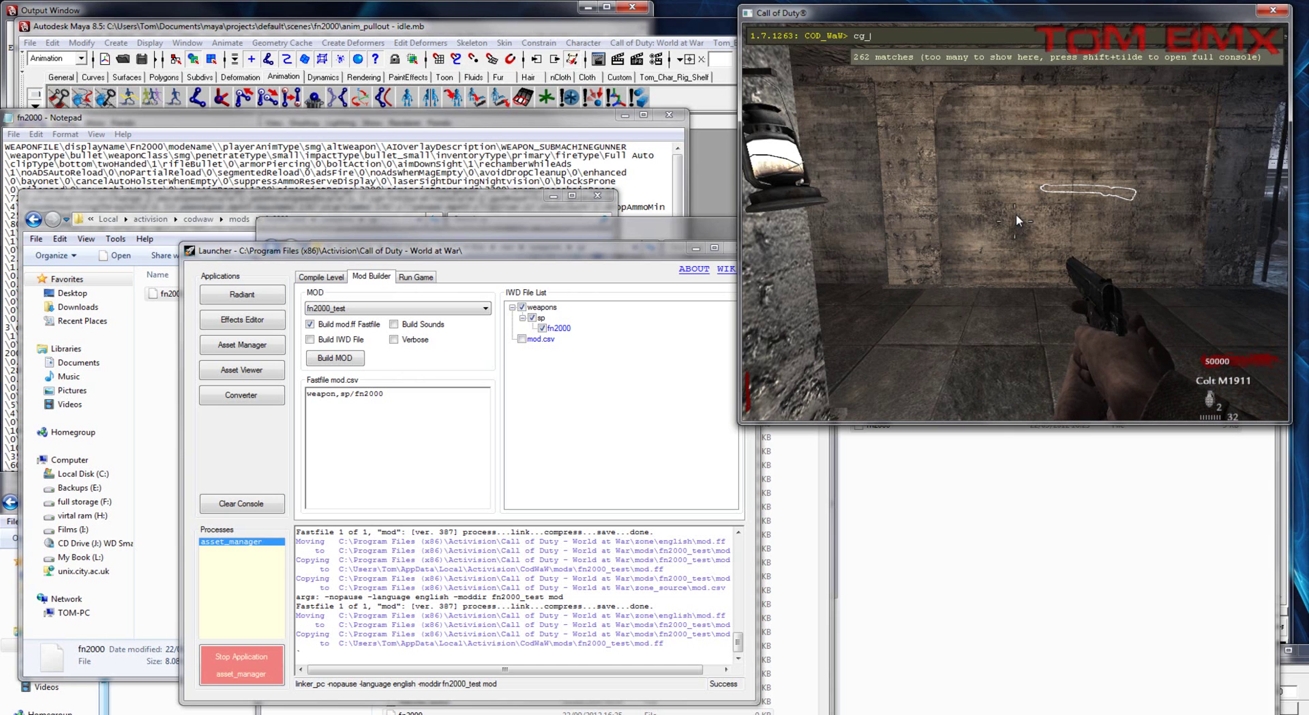
{"action": "type", "text": "gun_x"}
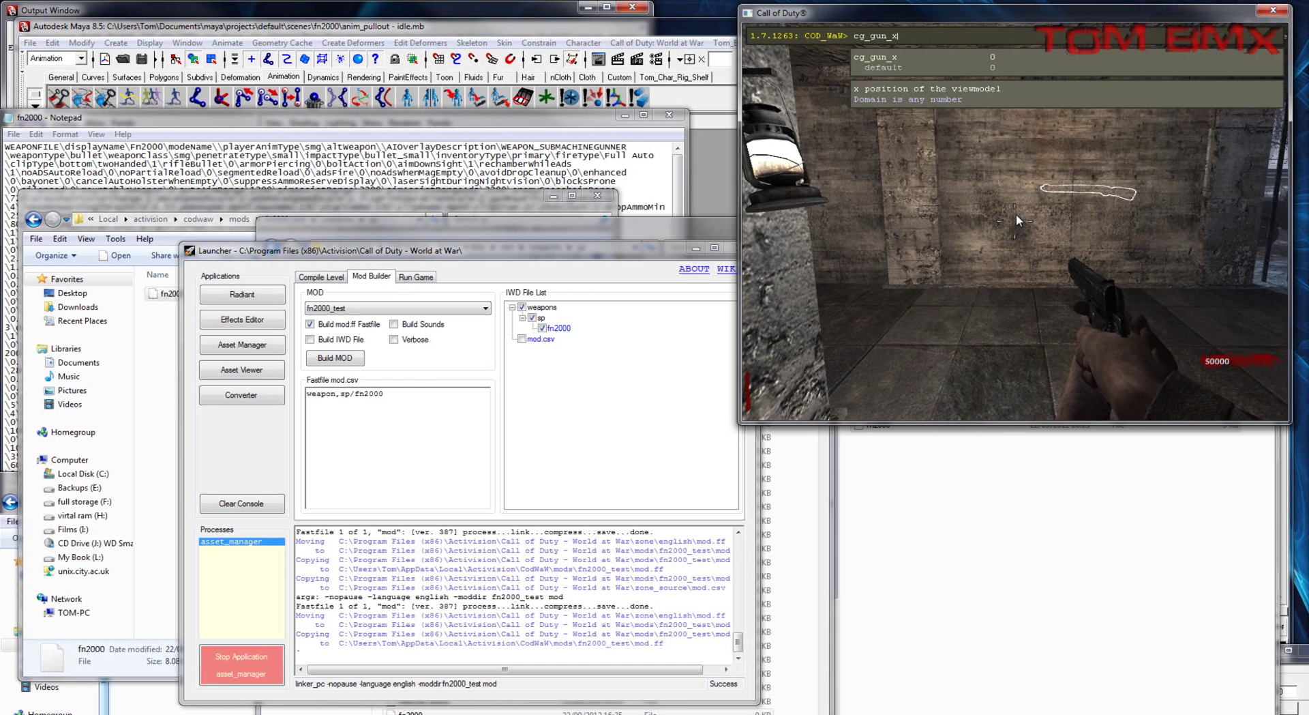
{"action": "type", "text": " 6"}
{"action": "key", "text": "Return"}
{"action": "key", "text": "grave"}
{"action": "key", "text": "1"}
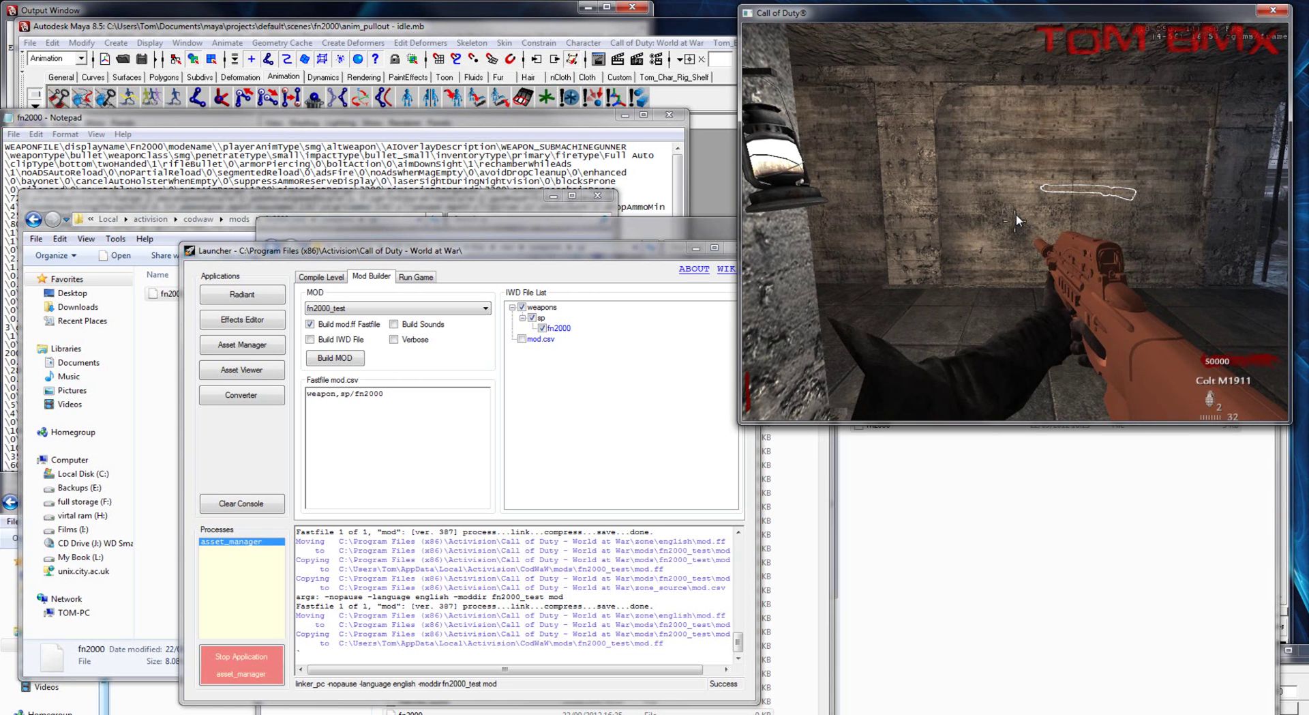
Swap between the Colt M1911 and the Fn2000 and sprint around to check the animations with the shifted viewmodel
{"action": "key", "text": "1"}
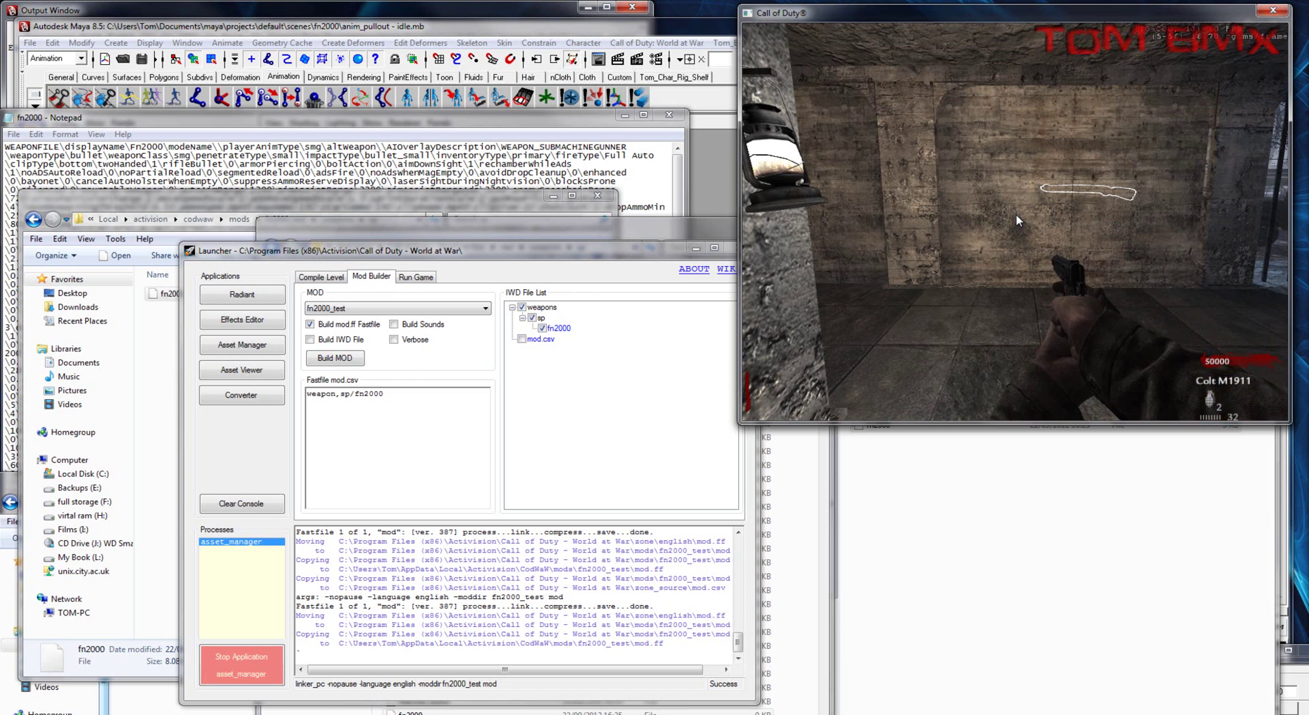
{"action": "key", "text": "1"}
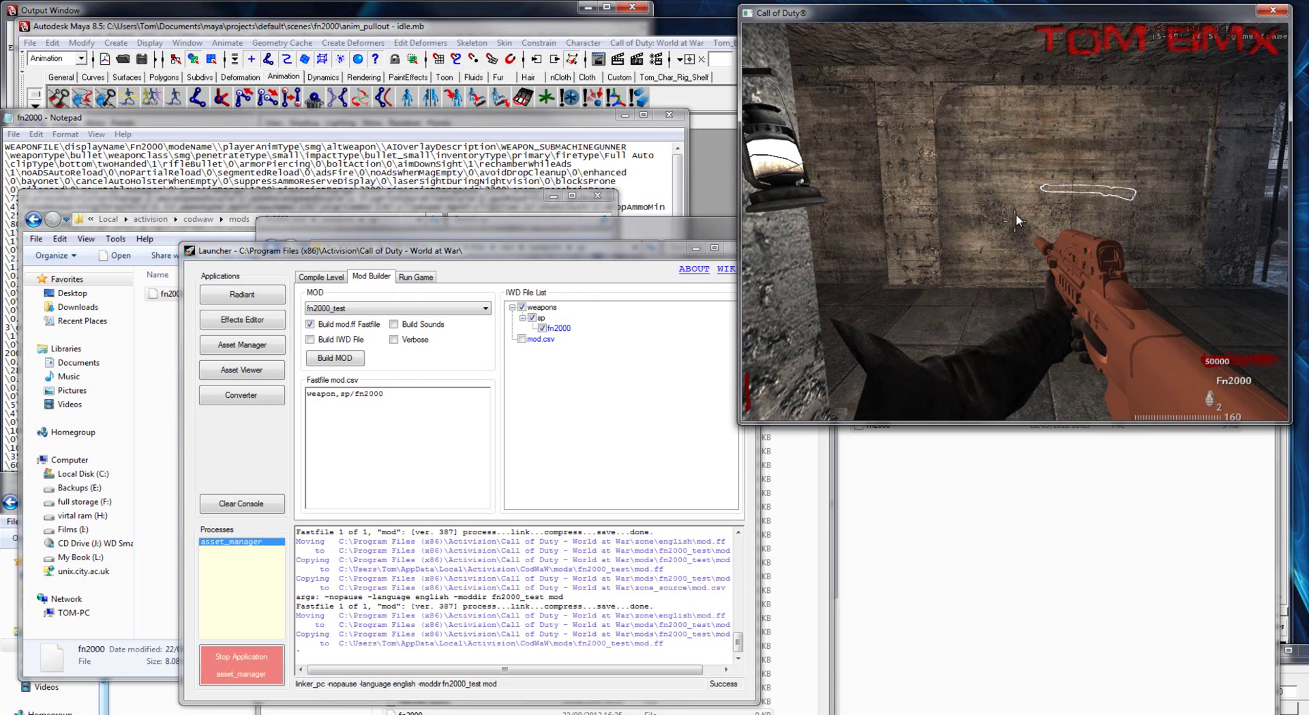
{"action": "key", "text": "shift+w"}
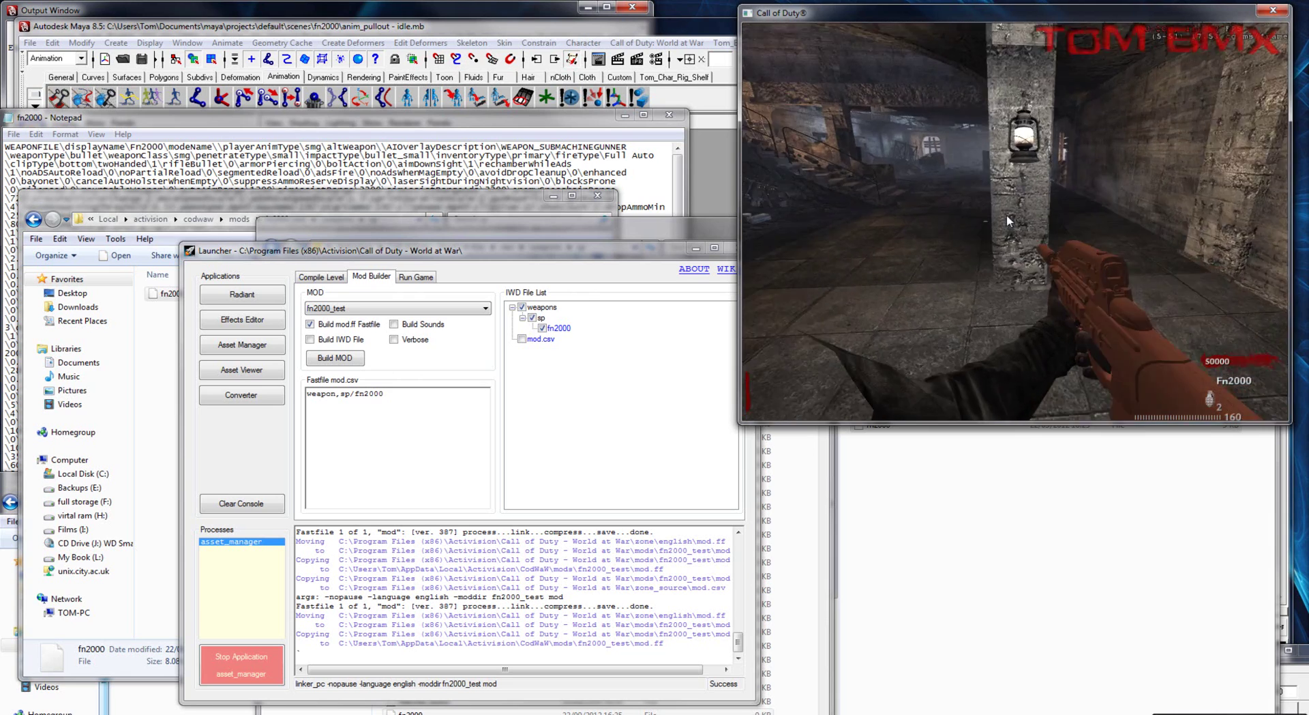
{"action": "key", "text": "shift+w"}
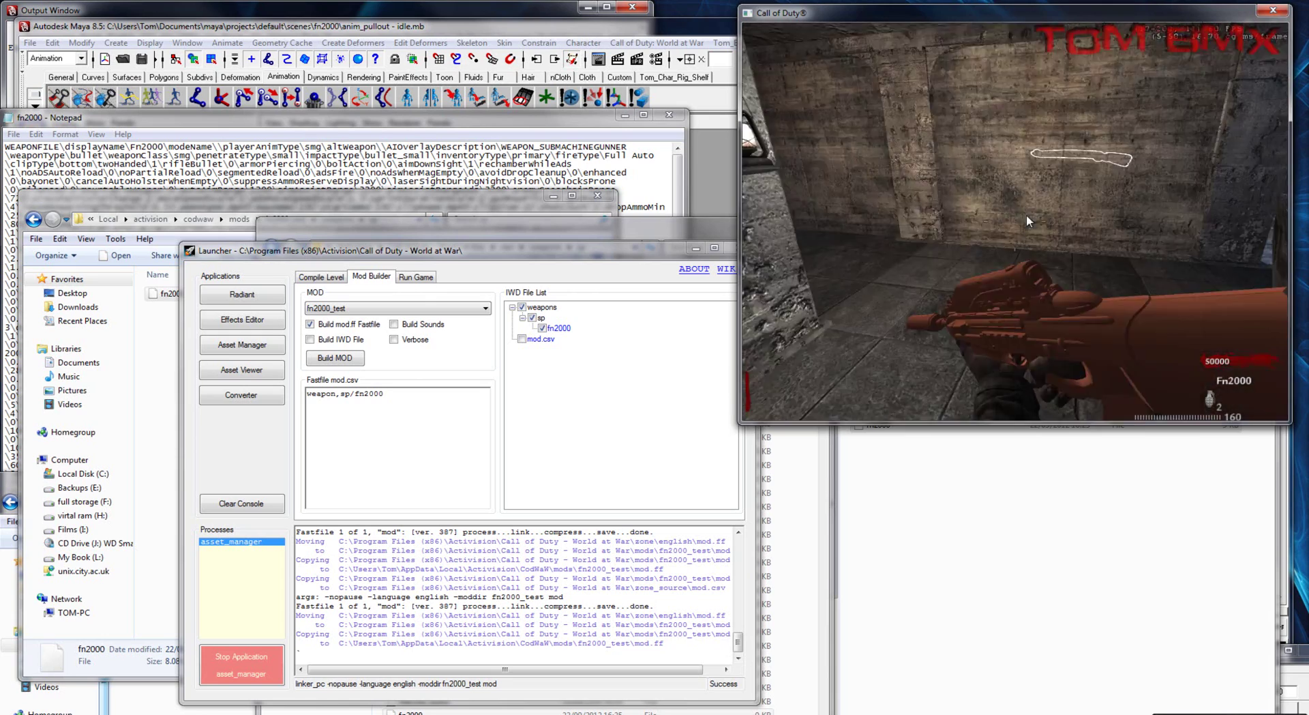
{"action": "key", "text": "shift+w"}
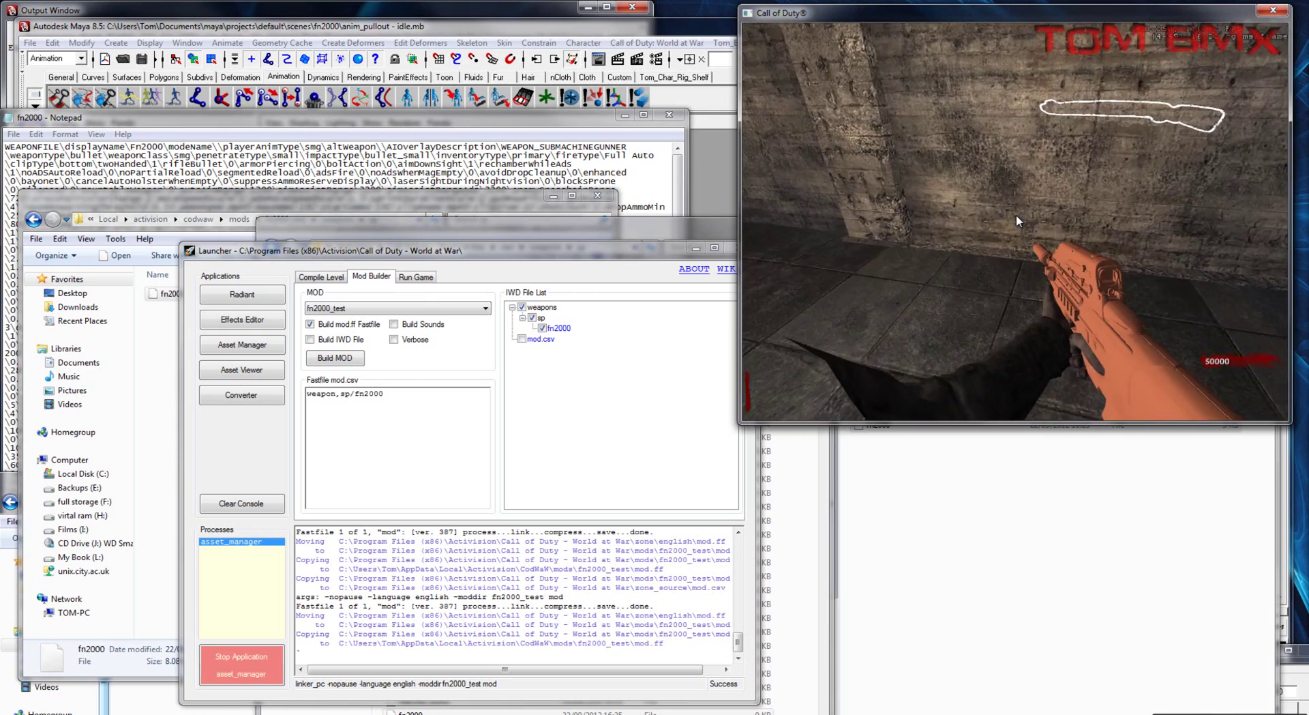
Swap weapons repeatedly in front of the wall to check the Fn2000 drop and pullout animations up close
{"action": "key", "text": "1"}
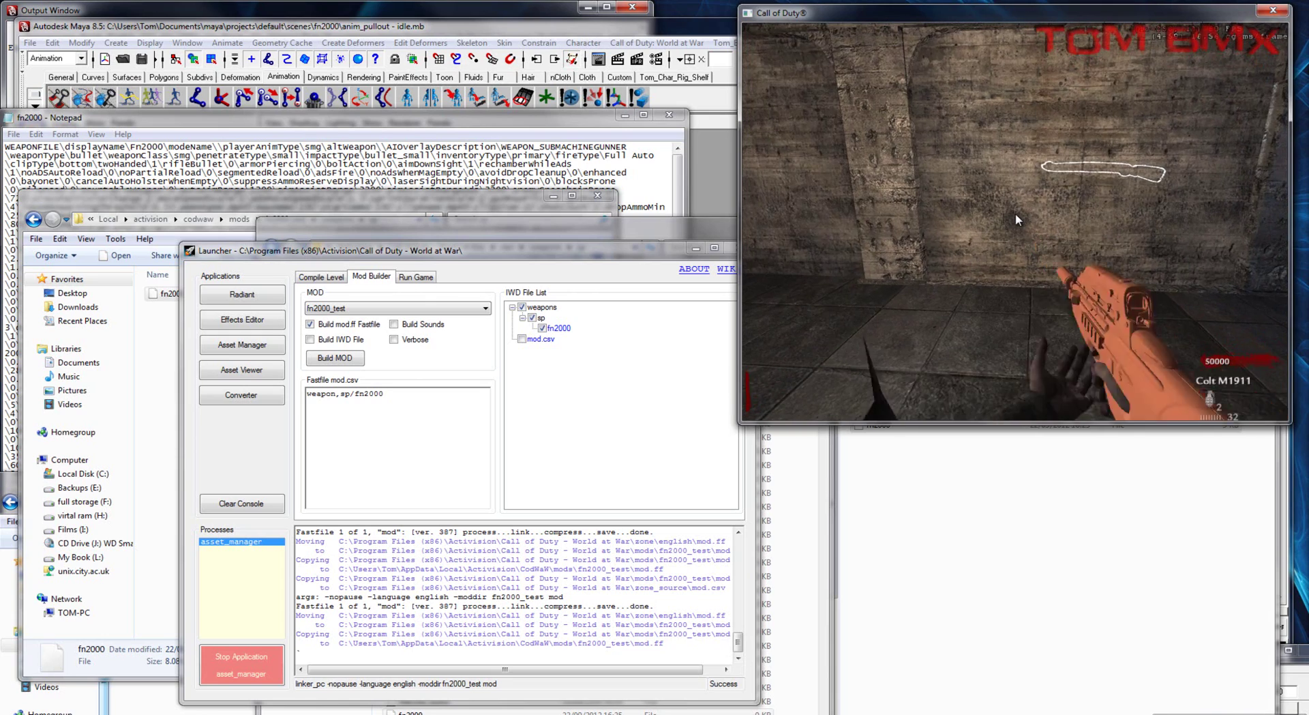
{"action": "key", "text": "1"}
{"action": "key", "text": "1"}
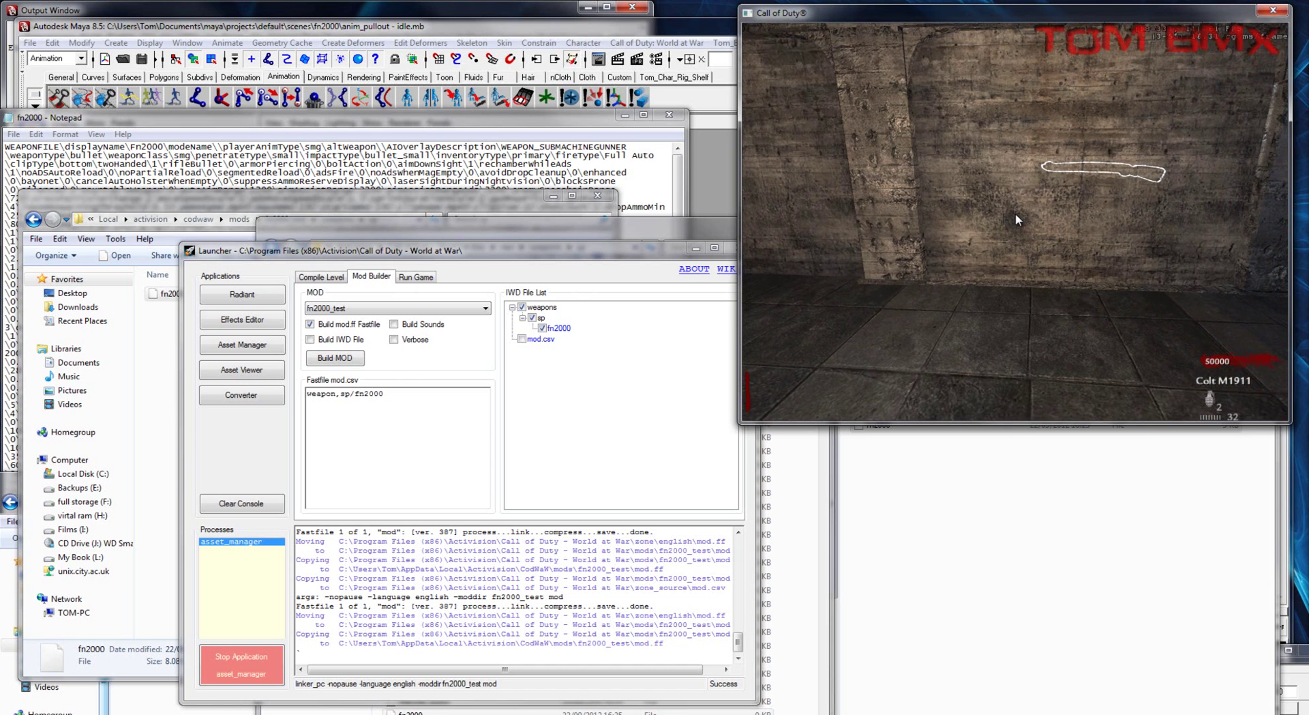
{"action": "key", "text": "1"}
{"action": "key", "text": "1"}
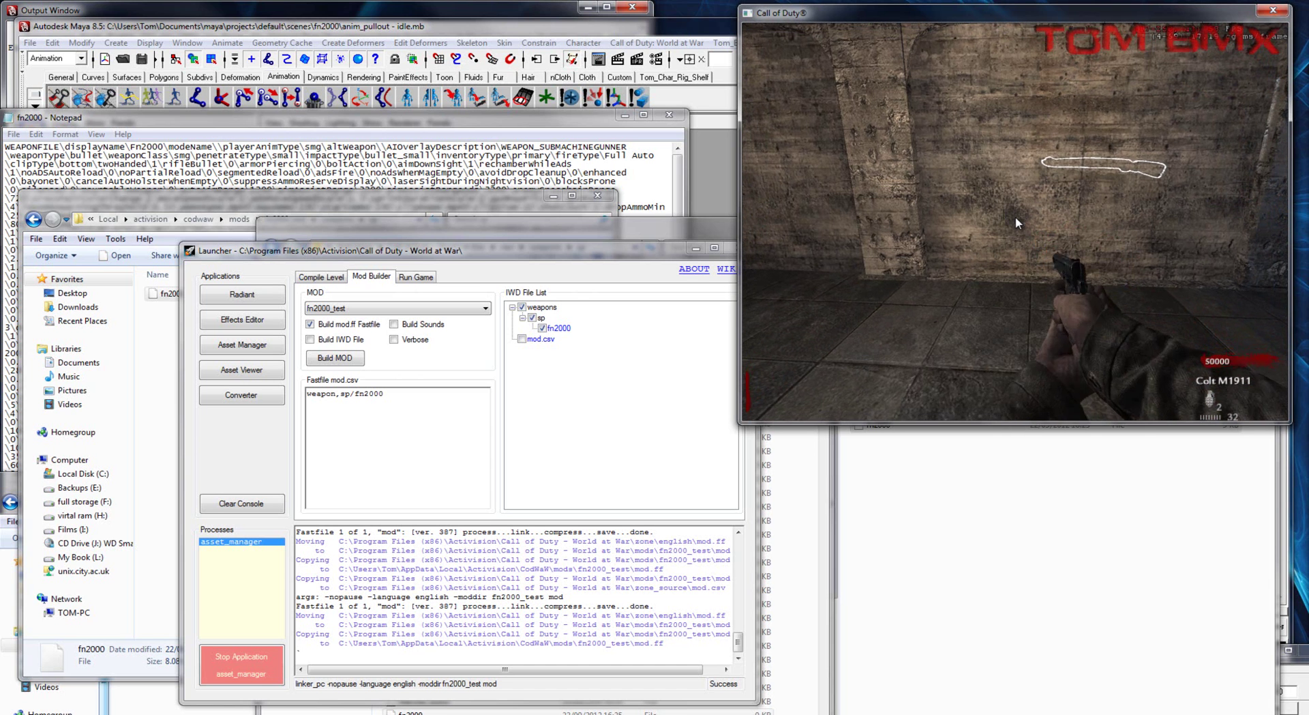
{"action": "key", "text": "1"}
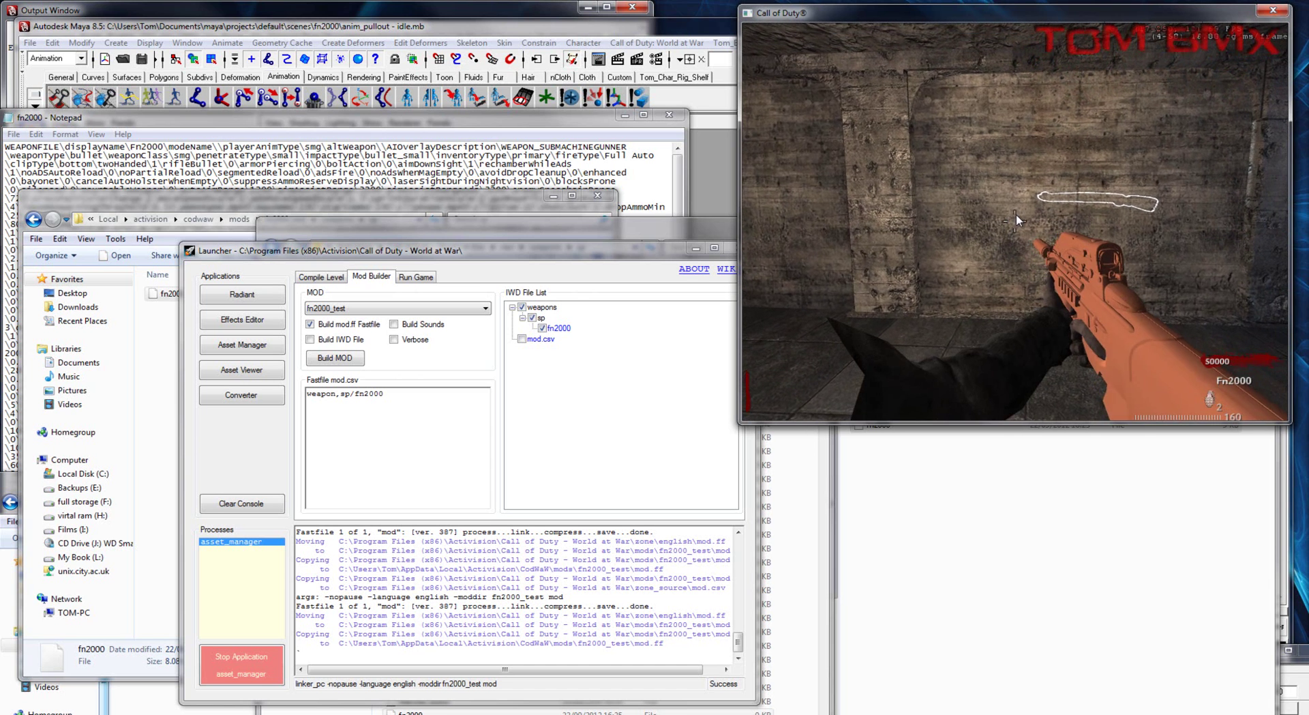
Reset cg_gun_x to 0 and narrow the field of view with cg_fov through the console
{"action": "key", "text": "grave"}
{"action": "key", "text": "Up"}
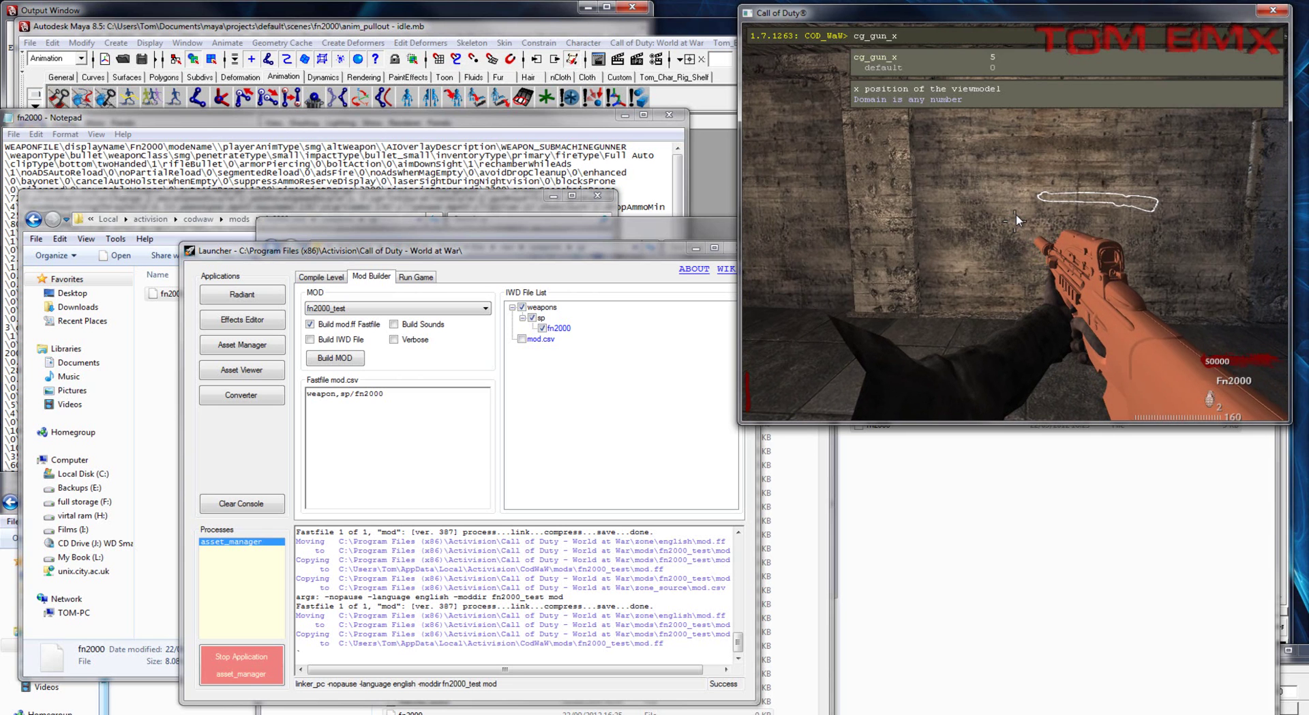
{"action": "type", "text": "0"}
{"action": "key", "text": "Return"}
{"action": "key", "text": "Up"}
{"action": "key", "text": "Up"}
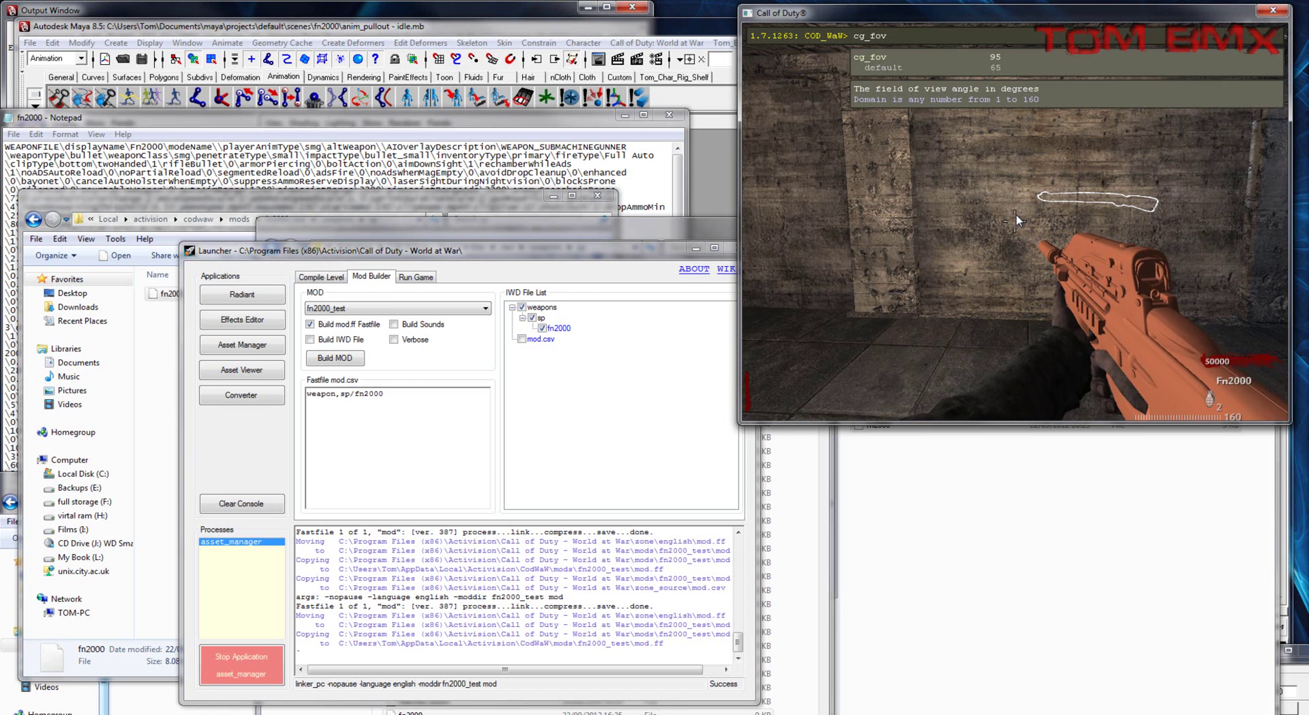
{"action": "key", "text": "Return"}
{"action": "key", "text": "grave"}
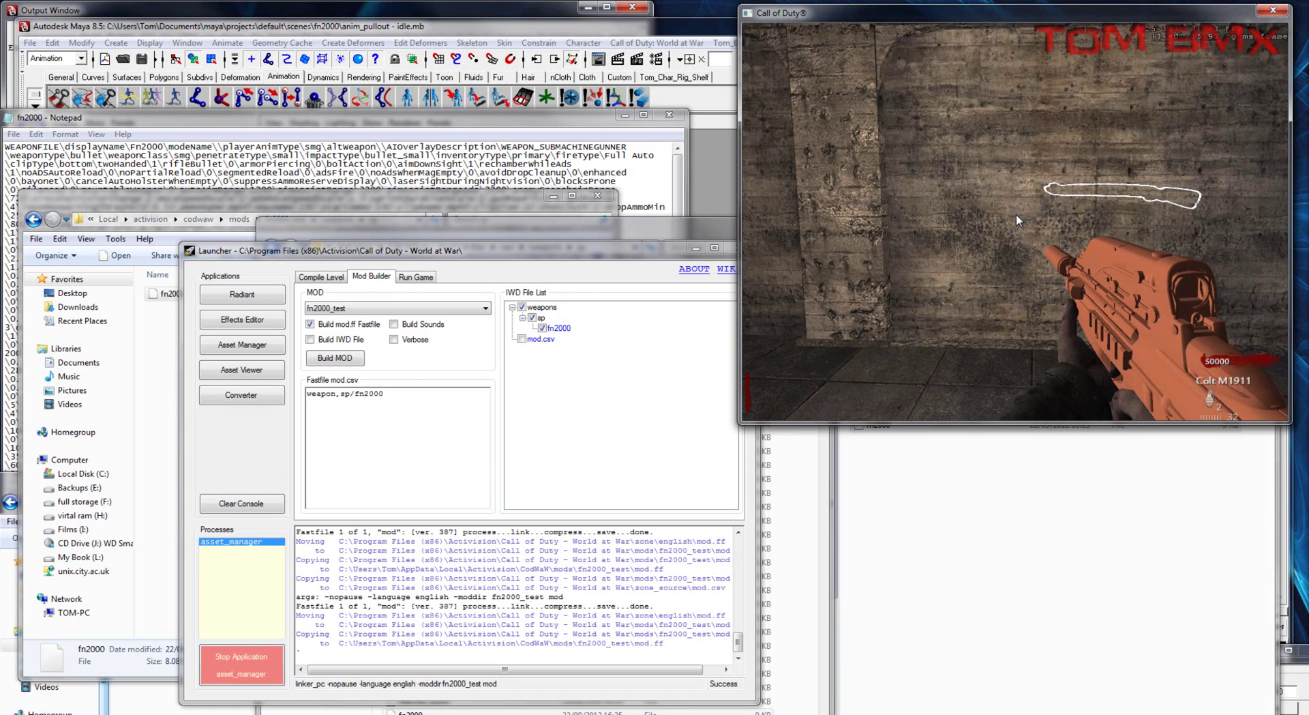
Swap to and from the Fn2000 several times, fire it at the wall and reload to check the viewmodel
{"action": "key", "text": "1"}
{"action": "key", "text": "1"}
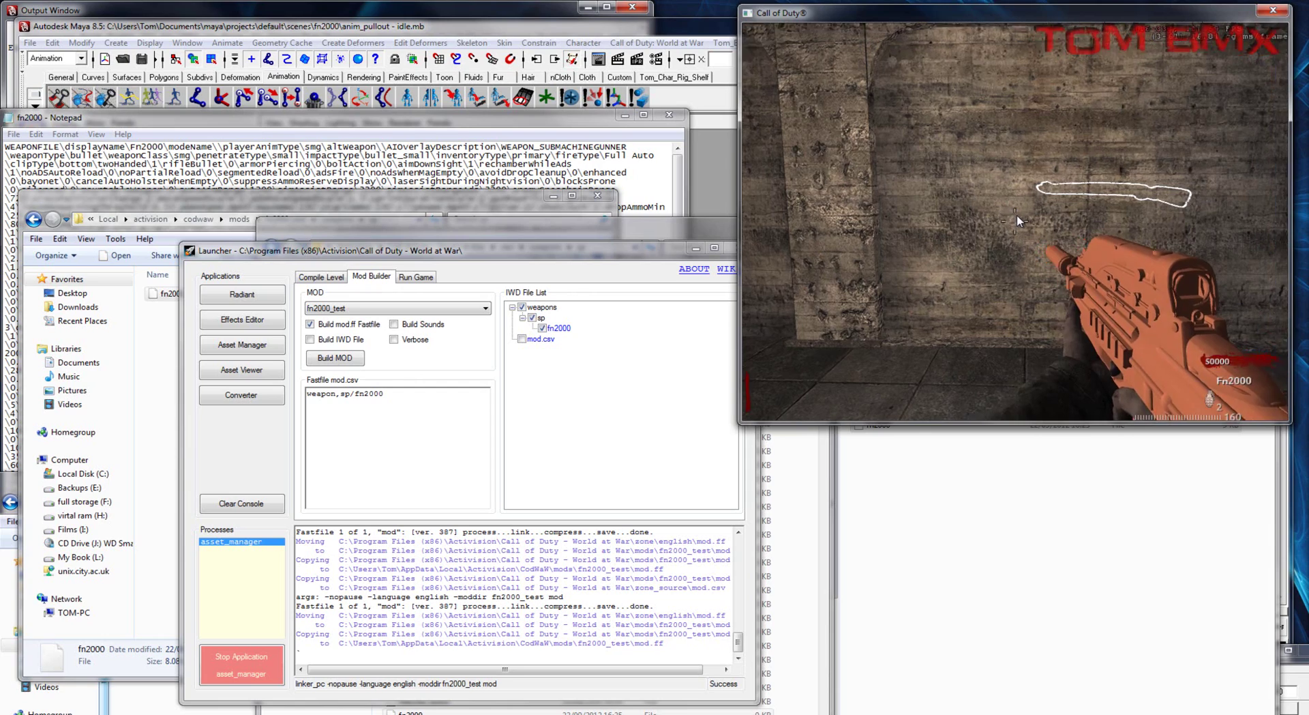
{"action": "key", "text": "1"}
{"action": "key", "text": "1"}
{"action": "key", "text": "1"}
{"action": "key", "text": "1"}
{"action": "left_click", "coordinate": [1018, 219]}
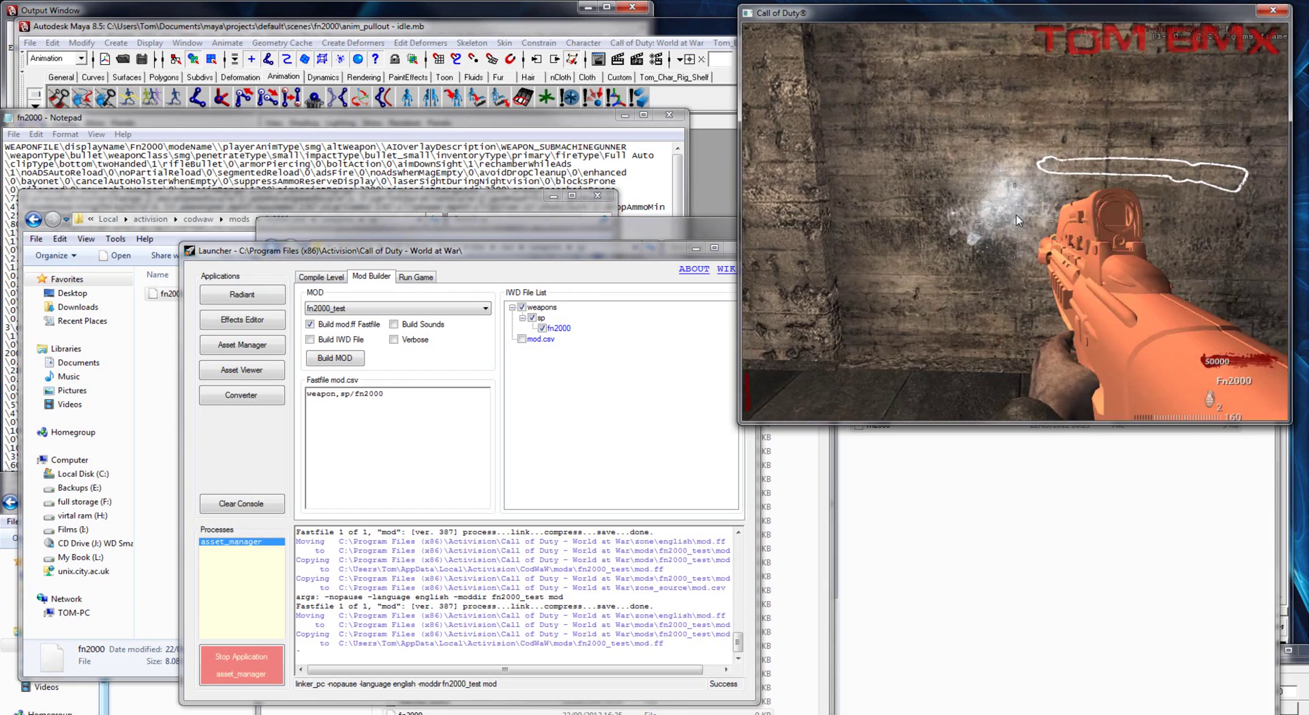
{"action": "key", "text": "r"}
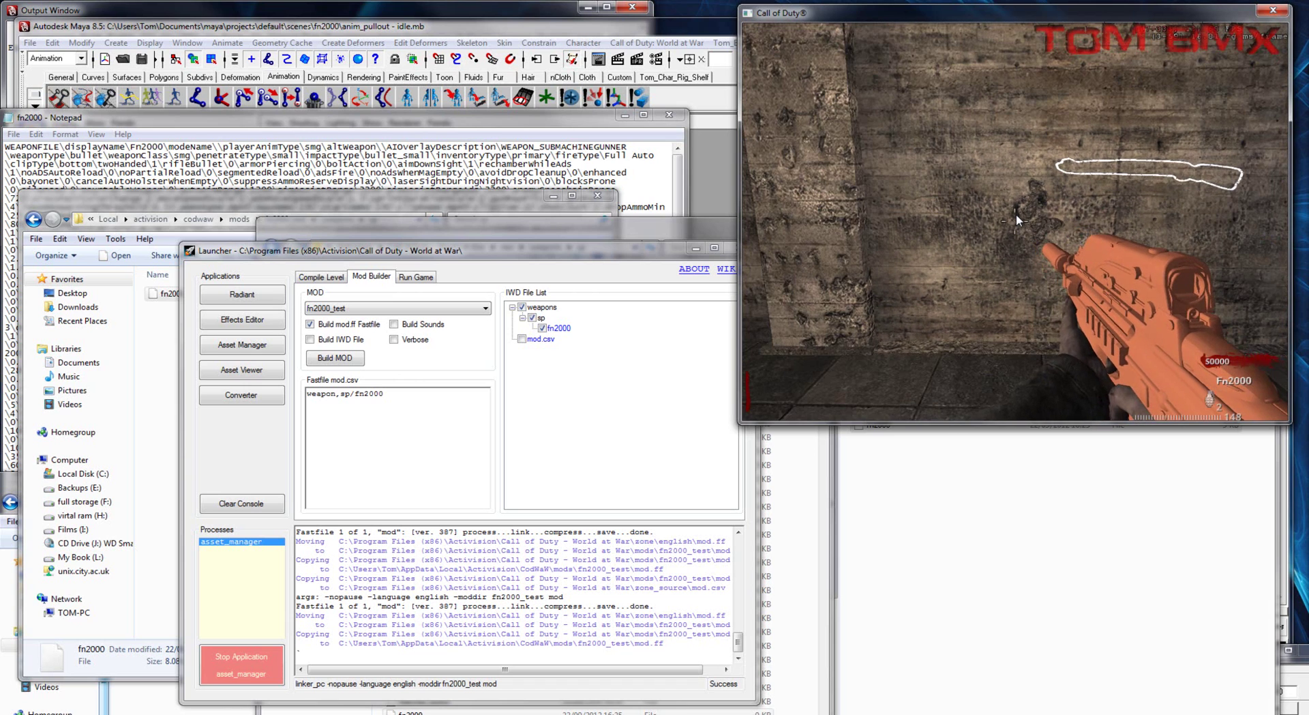
Quit the level to the game's main menu and minimise the mod Launcher window
{"action": "key", "text": "Escape"}
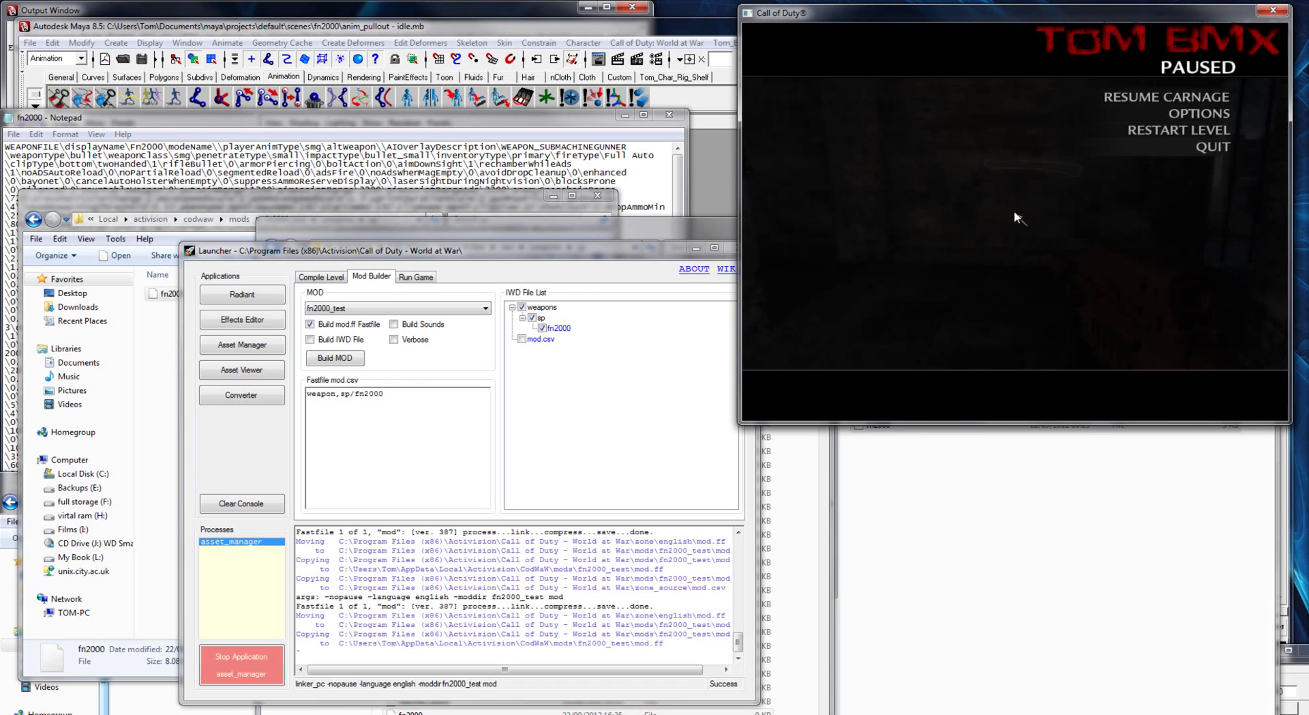
{"action": "left_click", "coordinate": [1153, 147]}
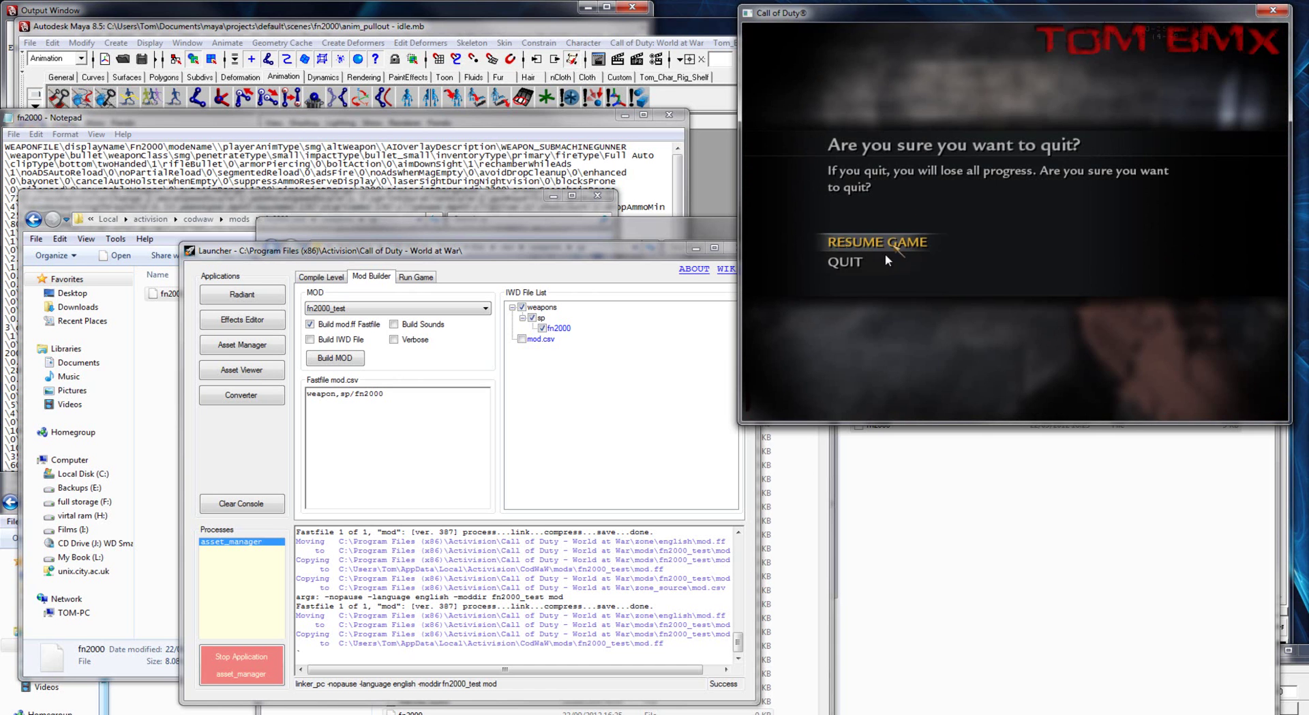
{"action": "left_click", "coordinate": [815, 257]}
{"action": "left_click", "coordinate": [691, 250]}
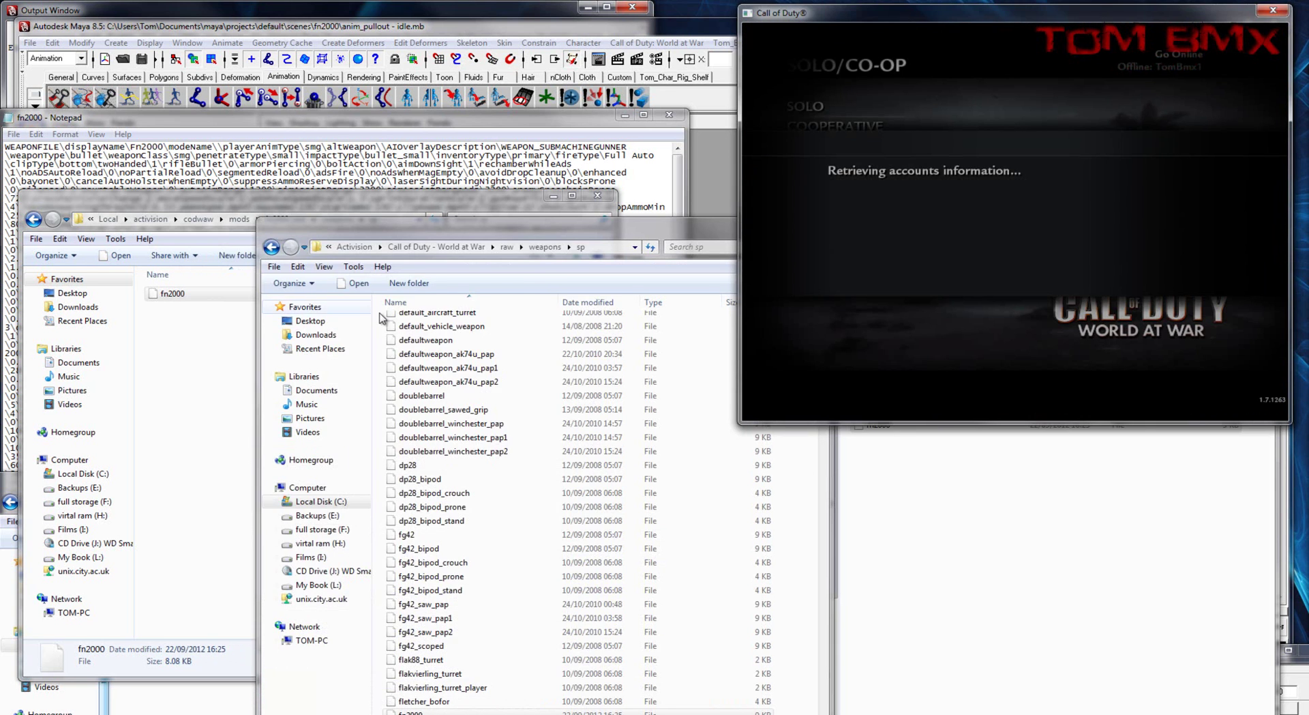
Open the _zombiemode script from the maps folder of the fn2000_test mod
{"action": "left_click", "coordinate": [554, 197]}
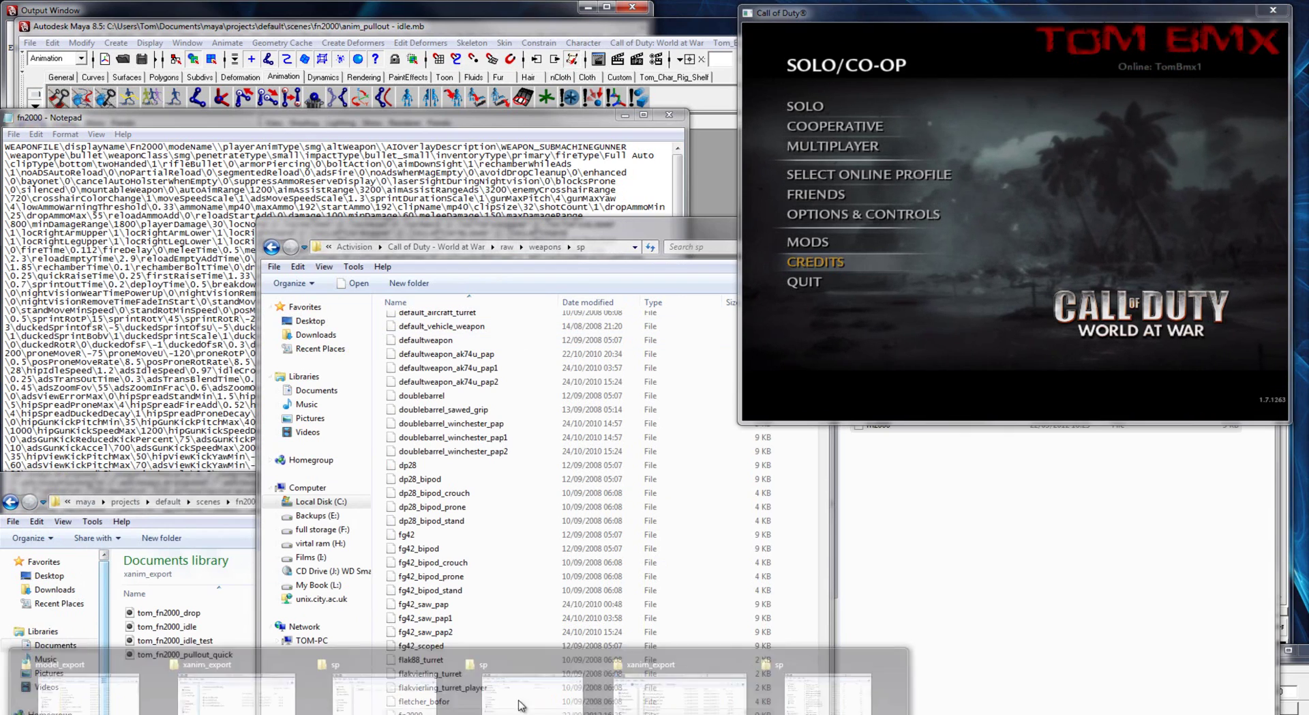
{"action": "mouse_move", "coordinate": [821, 691]}
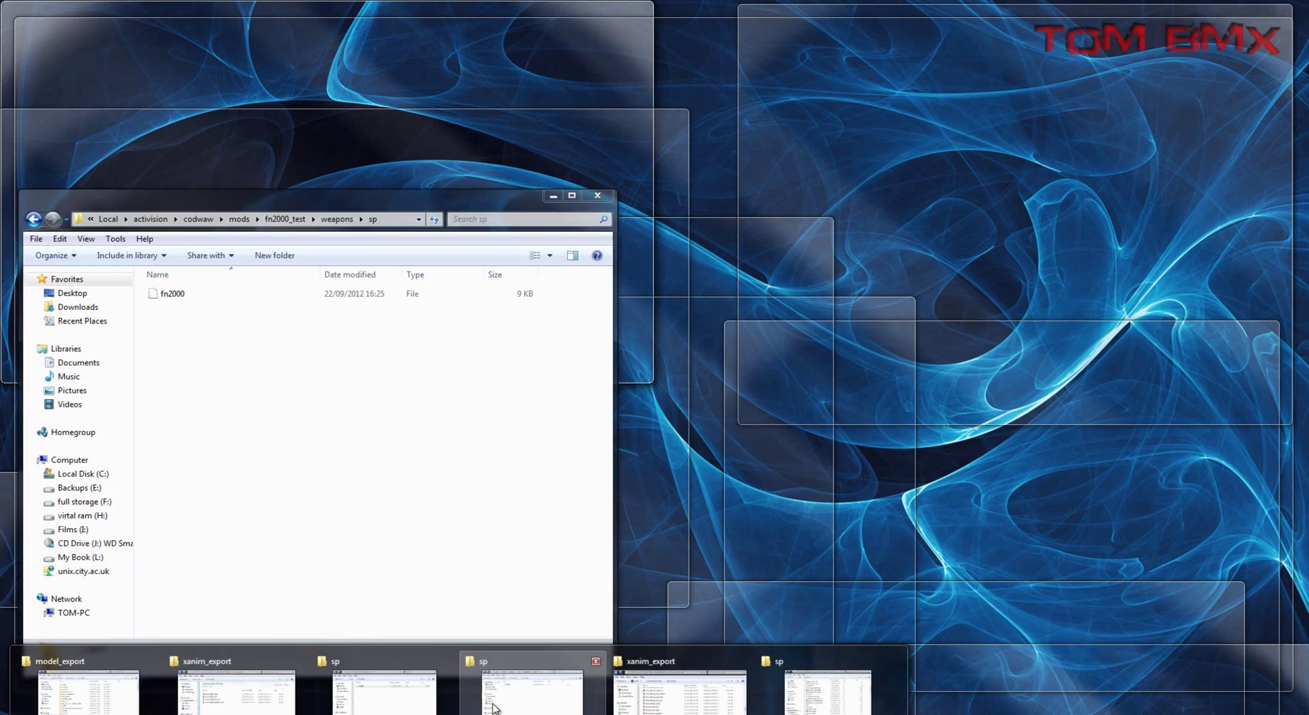
{"action": "left_click", "coordinate": [496, 692]}
{"action": "left_click", "coordinate": [280, 219]}
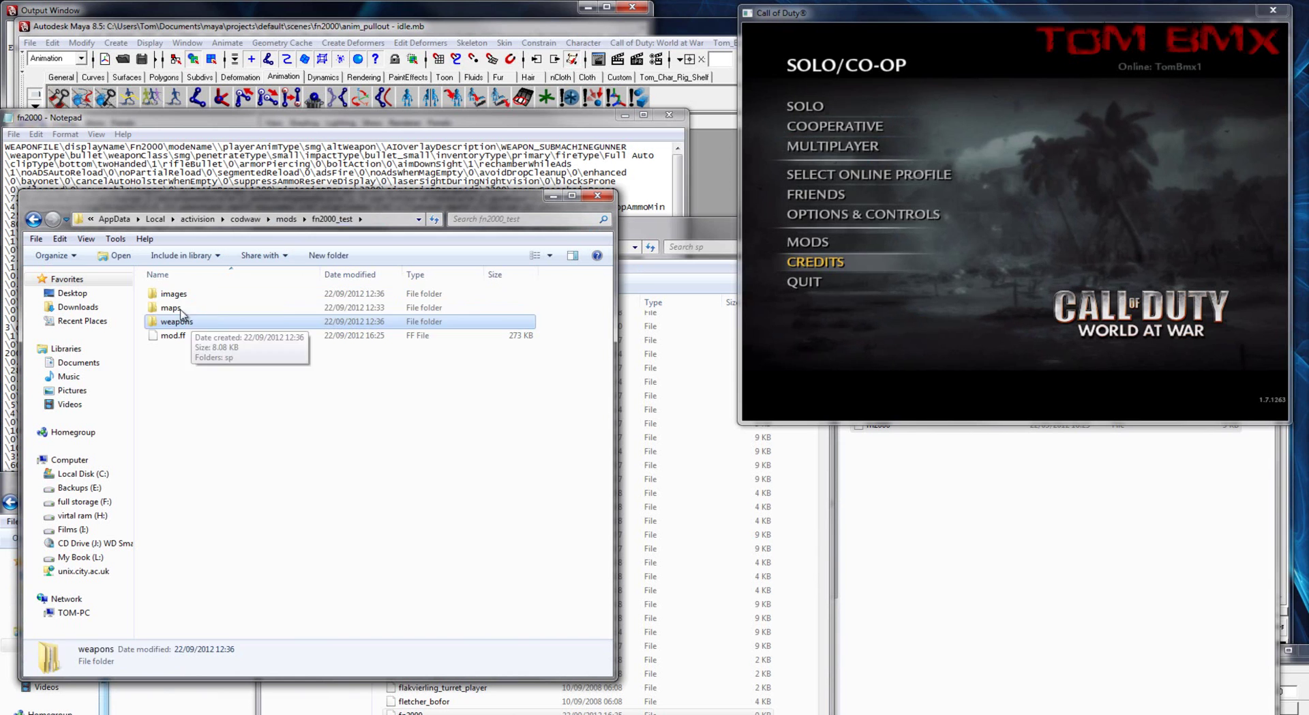
{"action": "double_click", "coordinate": [180, 308]}
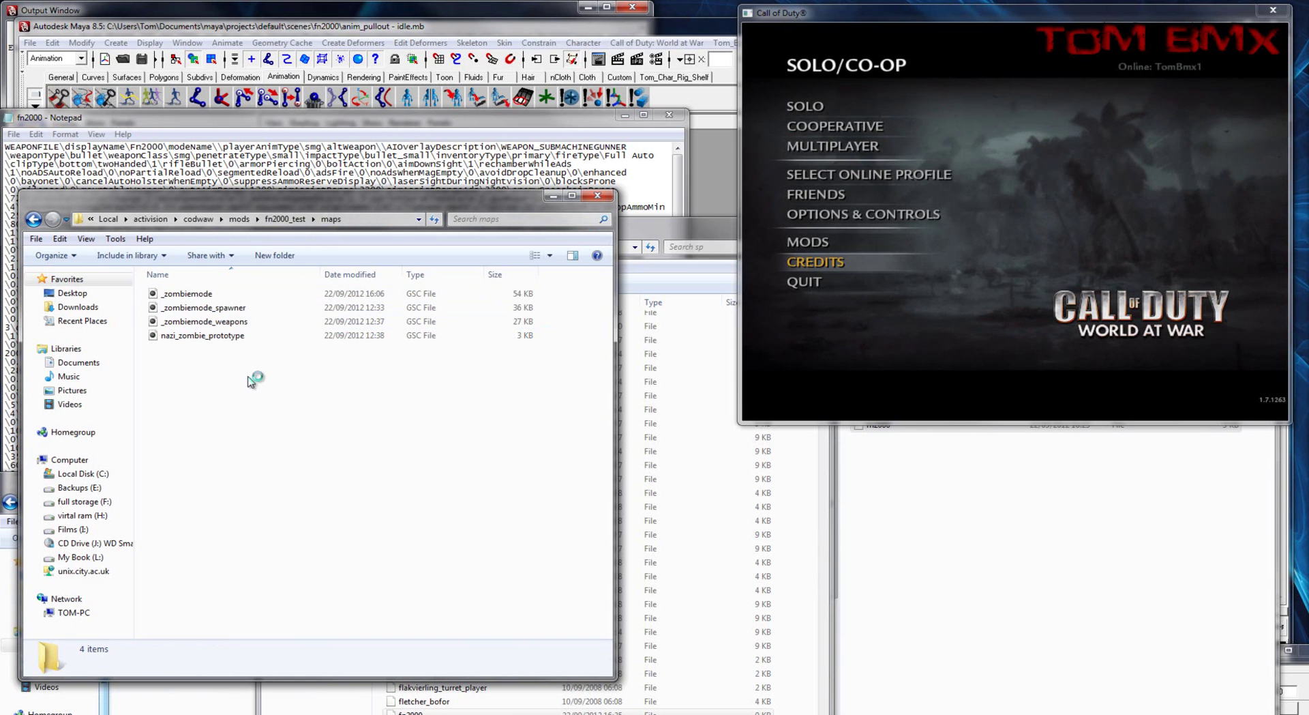
{"action": "left_click", "coordinate": [217, 294]}
{"action": "key", "text": "Return"}
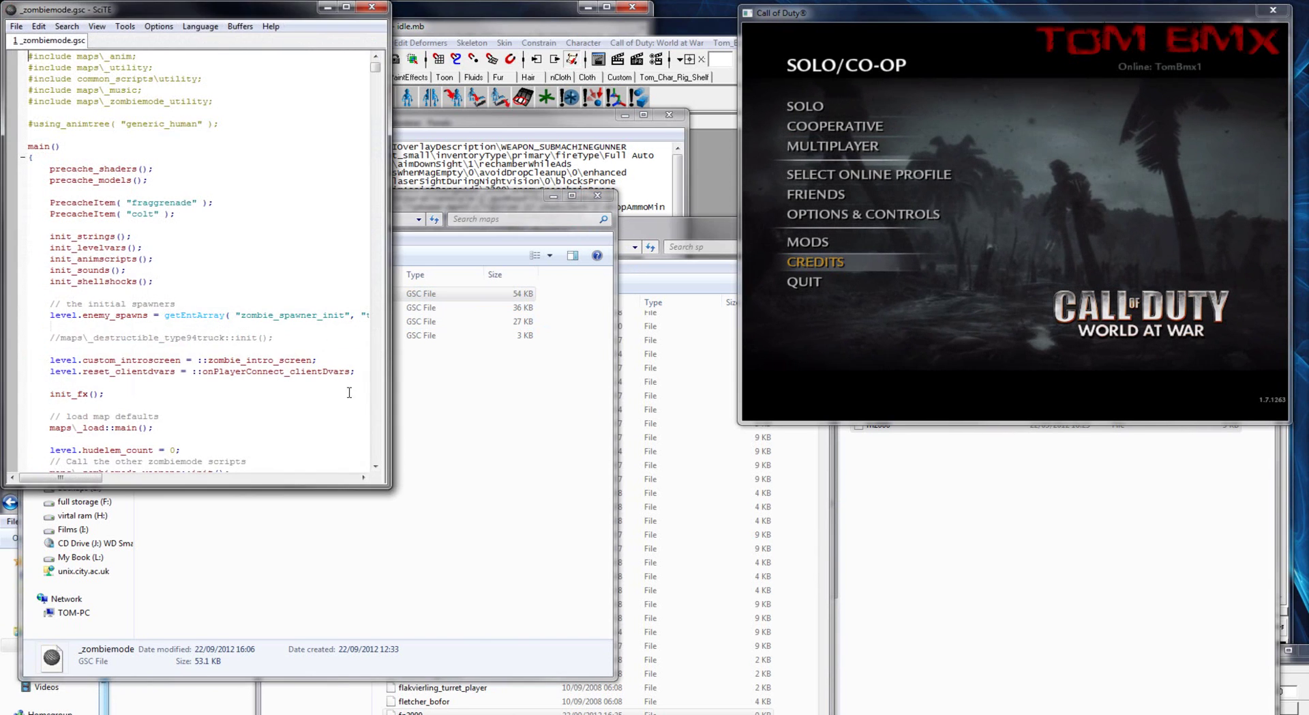
Find the cg_fov entry in the script's onPlayerConnect_clientDvars function and highlight it
{"action": "scroll", "coordinate": [306, 346], "scroll_direction": "down", "scroll_amount": 20}
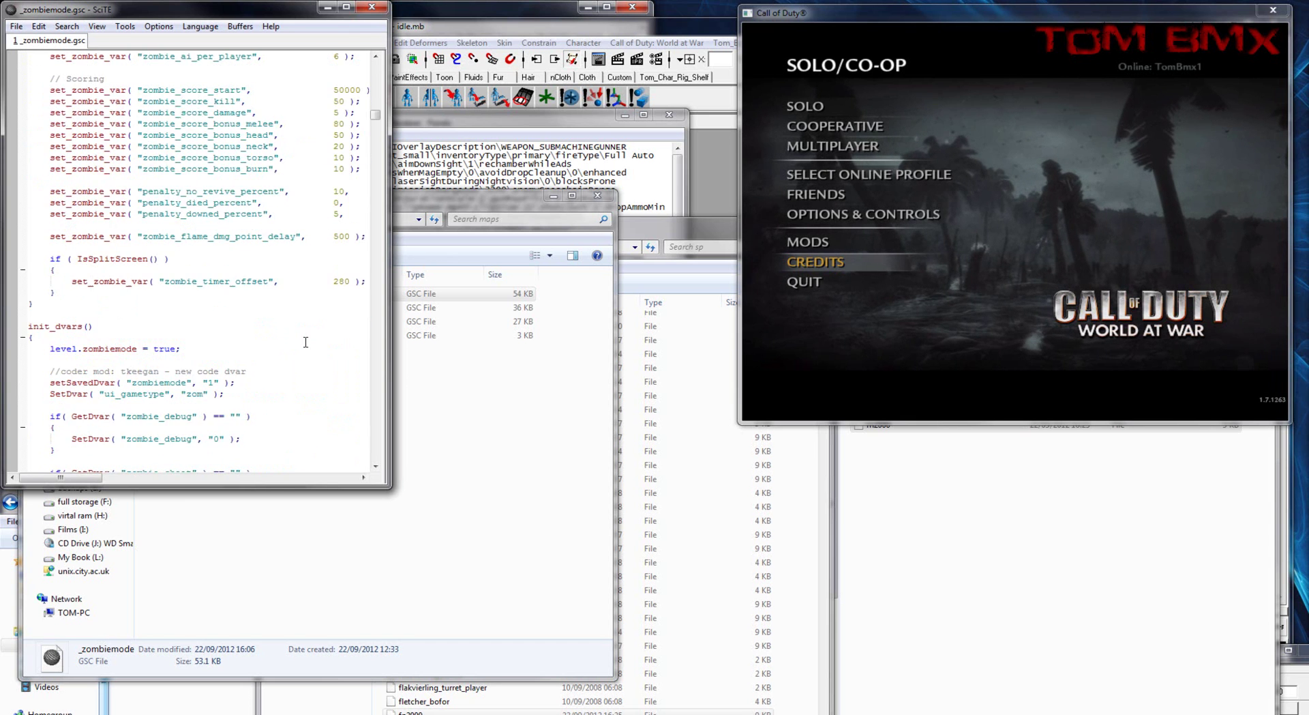
{"action": "scroll", "coordinate": [306, 342], "scroll_direction": "down", "scroll_amount": 20}
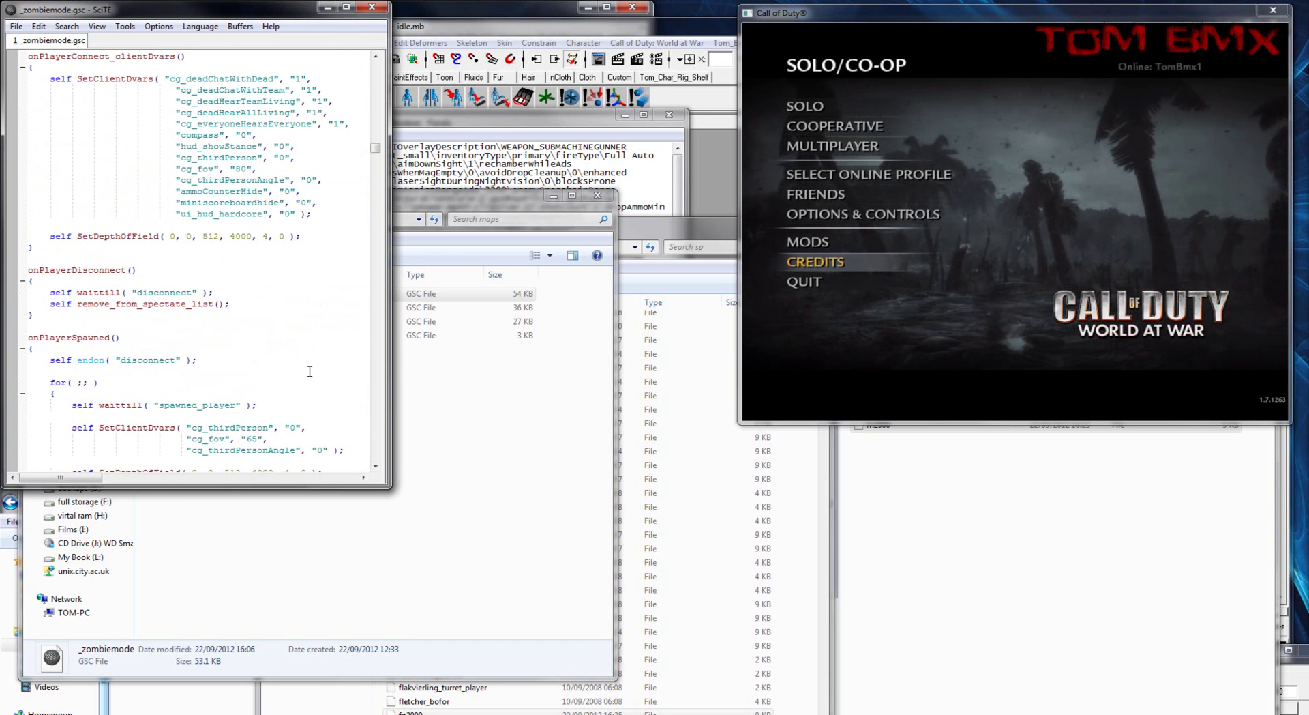
{"action": "left_click_drag", "start_coordinate": [175, 169], "coordinate": [256, 169]}
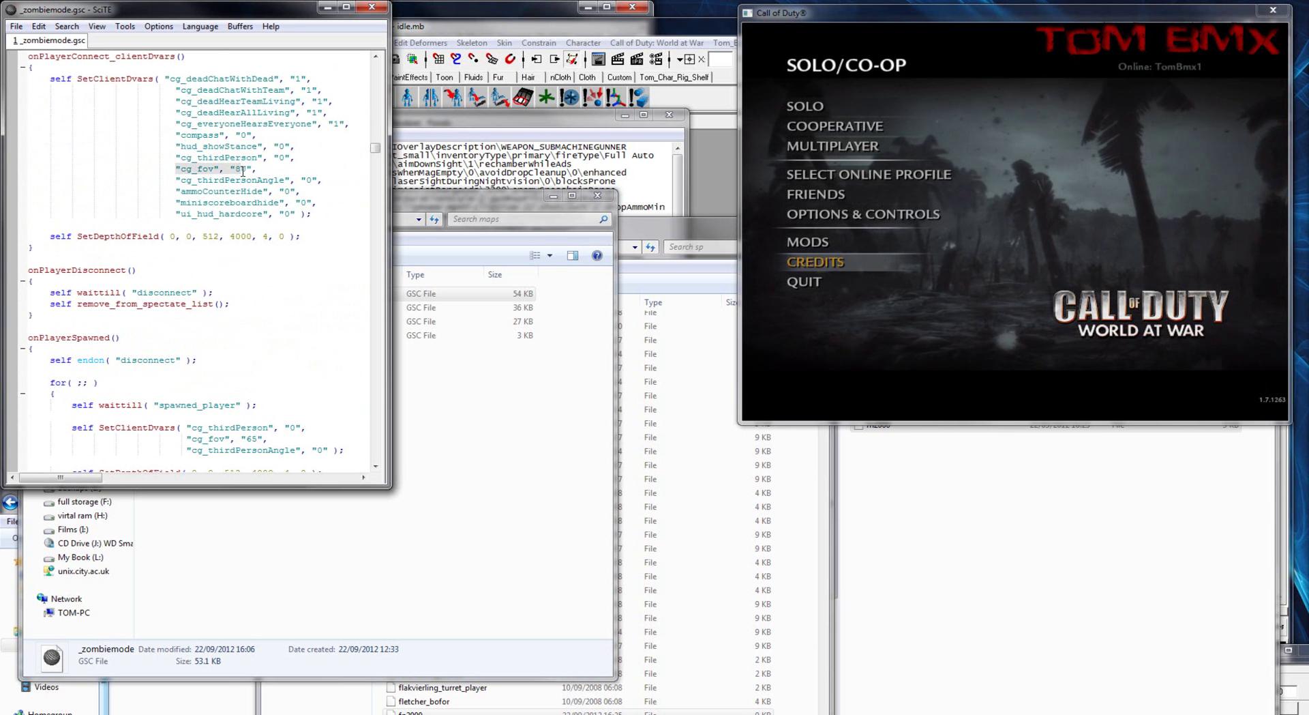
{"action": "scroll", "coordinate": [253, 265], "scroll_direction": "up", "scroll_amount": 4}
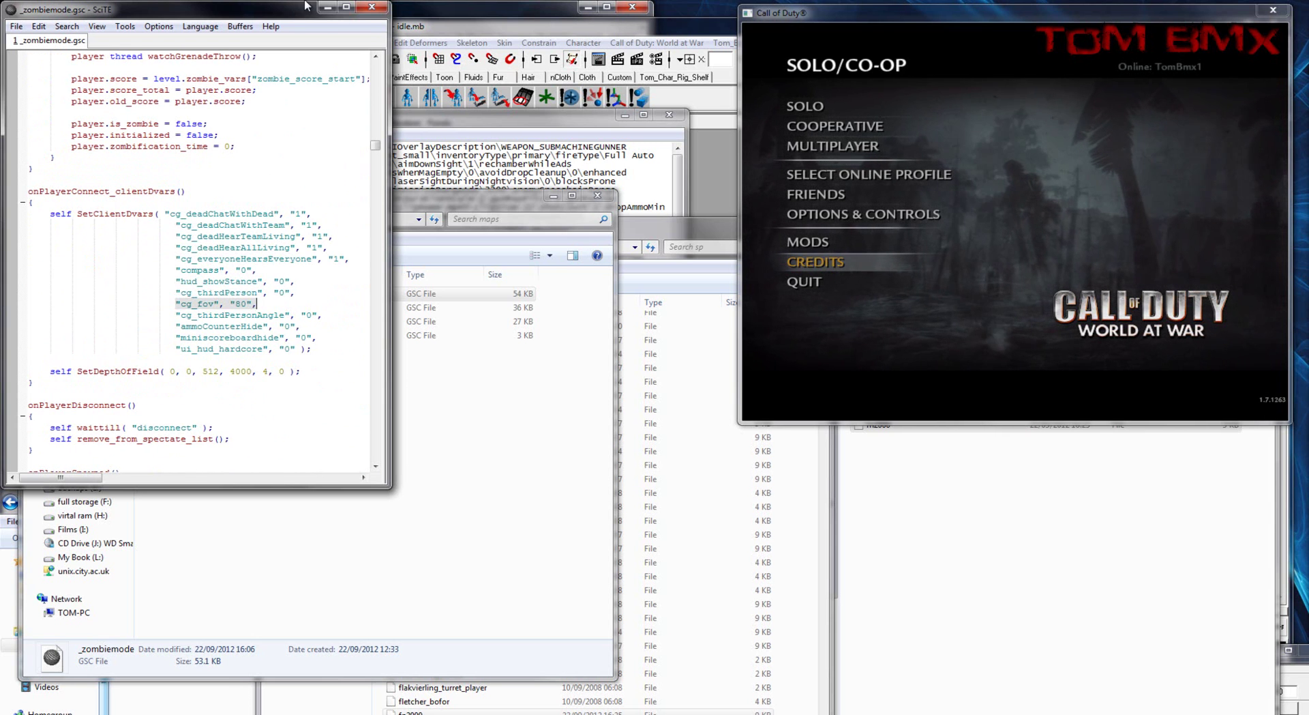
Minimise the script editor, the fn2000 weapon file and the mod and weapons folder windows to uncover Maya
{"action": "left_click", "coordinate": [328, 7]}
{"action": "key", "text": "BackSpace"}
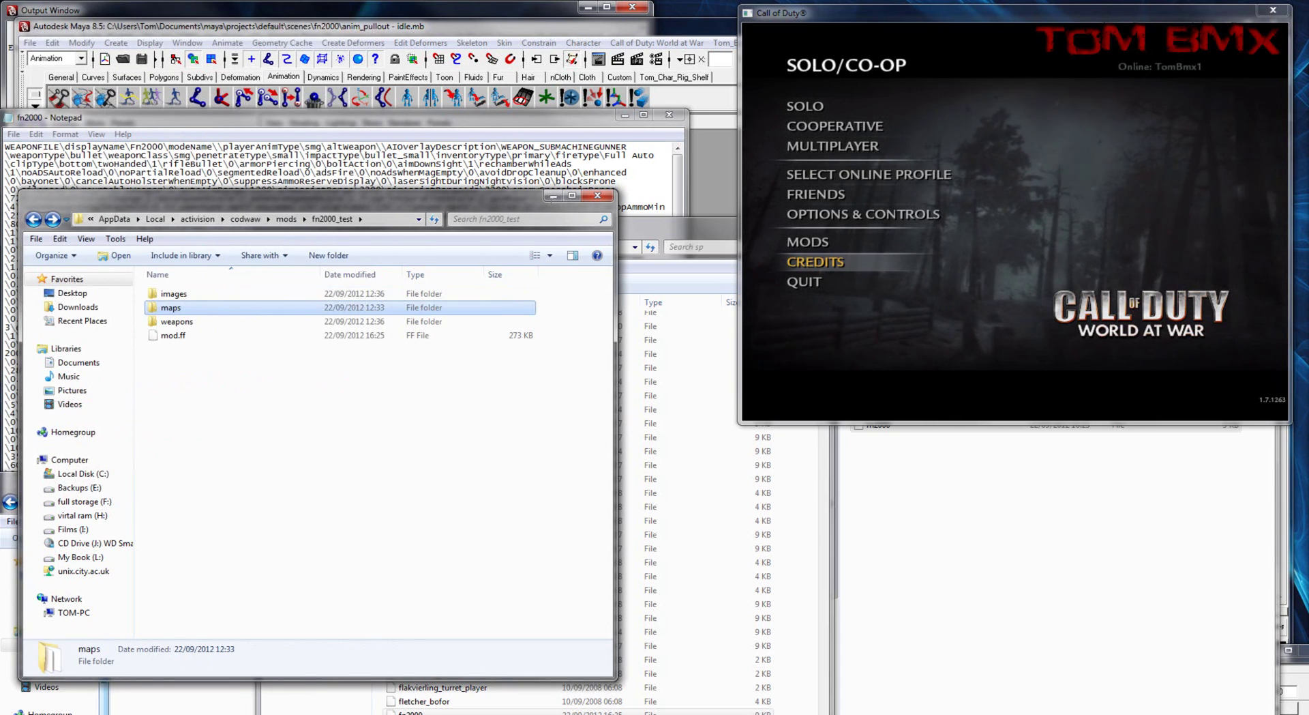
{"action": "left_click", "coordinate": [551, 197]}
{"action": "left_click", "coordinate": [612, 193]}
{"action": "left_click", "coordinate": [623, 118]}
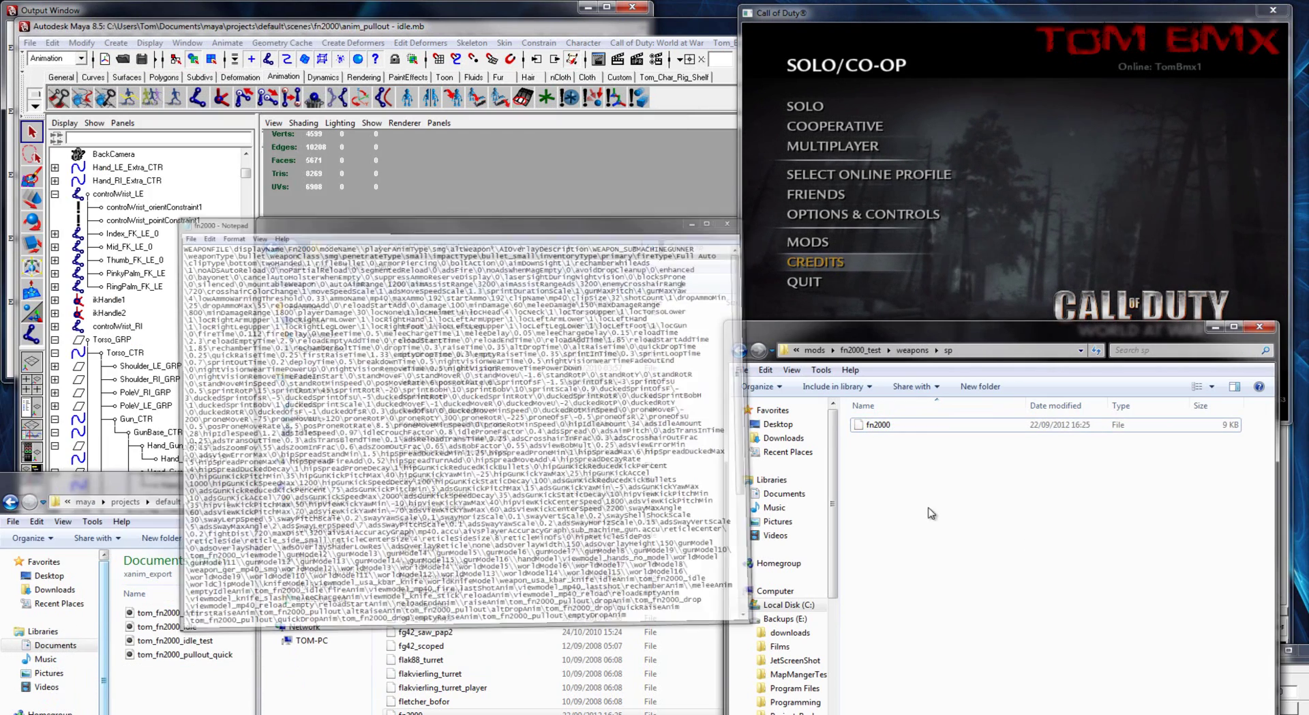
{"action": "left_click", "coordinate": [667, 238]}
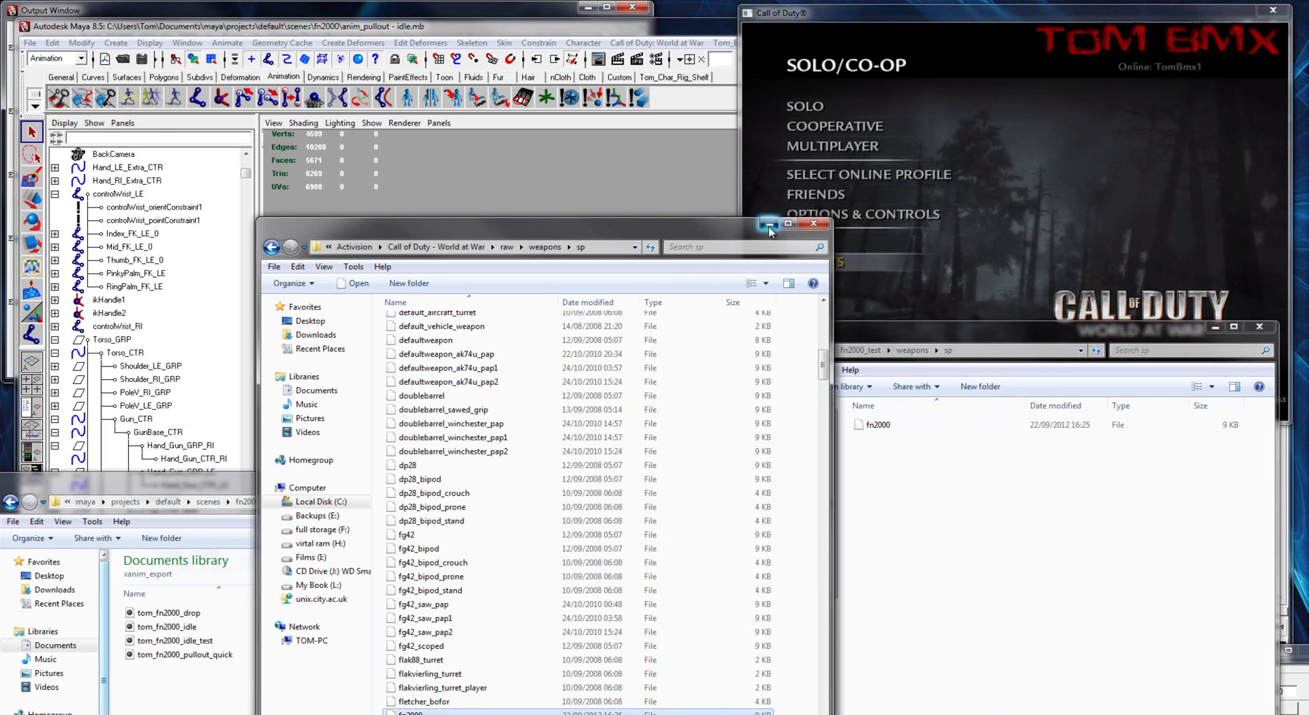
{"action": "left_click", "coordinate": [770, 225]}
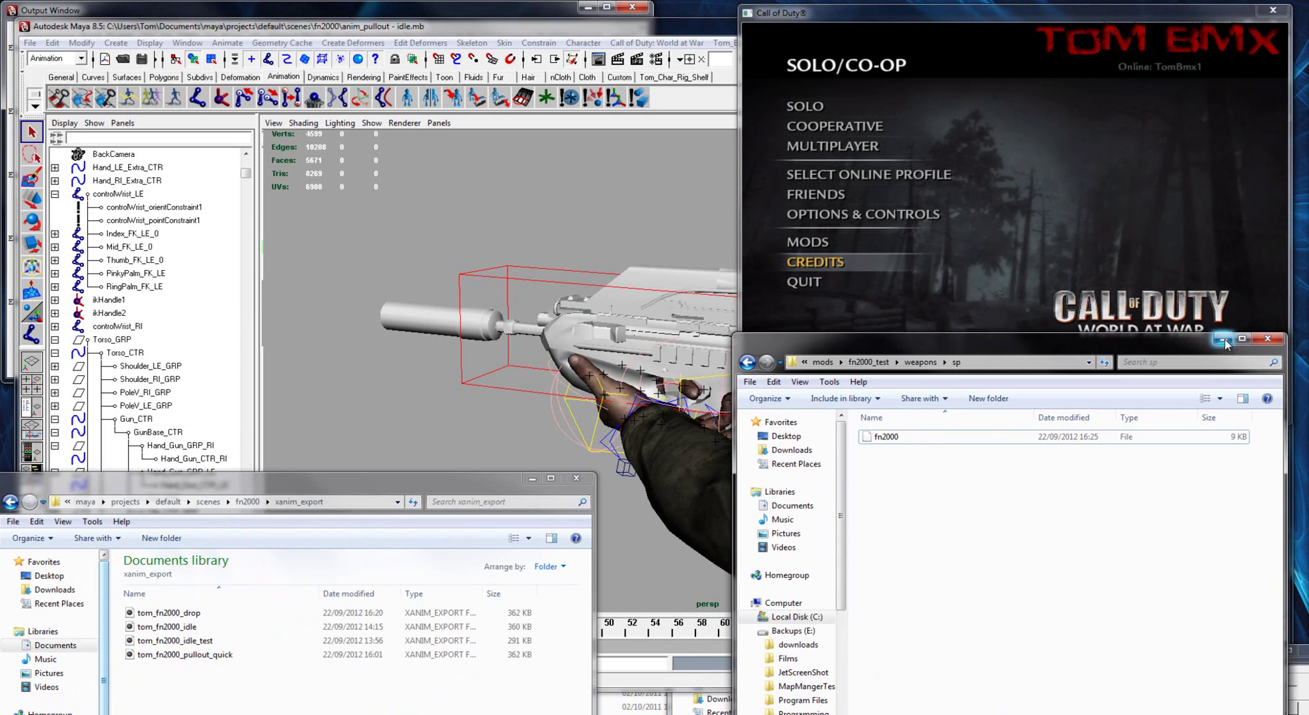
{"action": "left_click", "coordinate": [1215, 327]}
Bring the Maya scene in front of the game window and bring up the xanim_export folder over it
{"action": "left_click_drag", "start_coordinate": [992, 13], "coordinate": [1002, 8]}
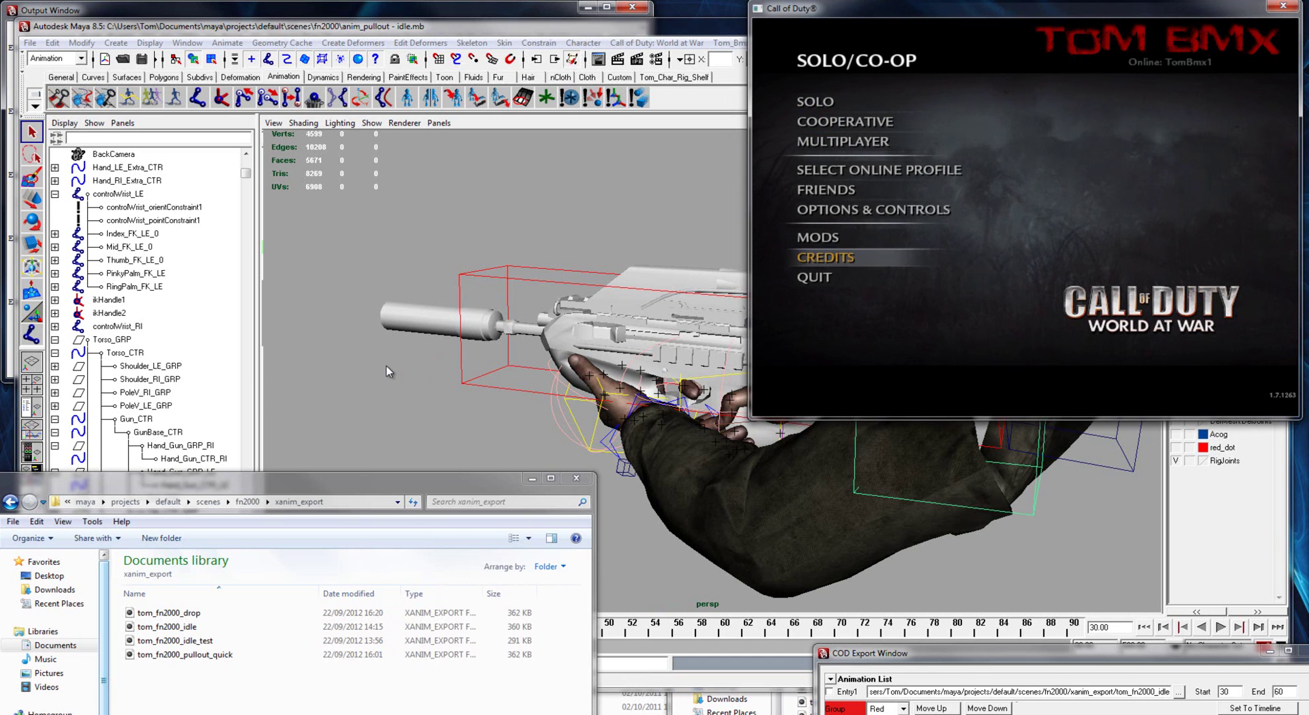
{"action": "left_click", "coordinate": [377, 472]}
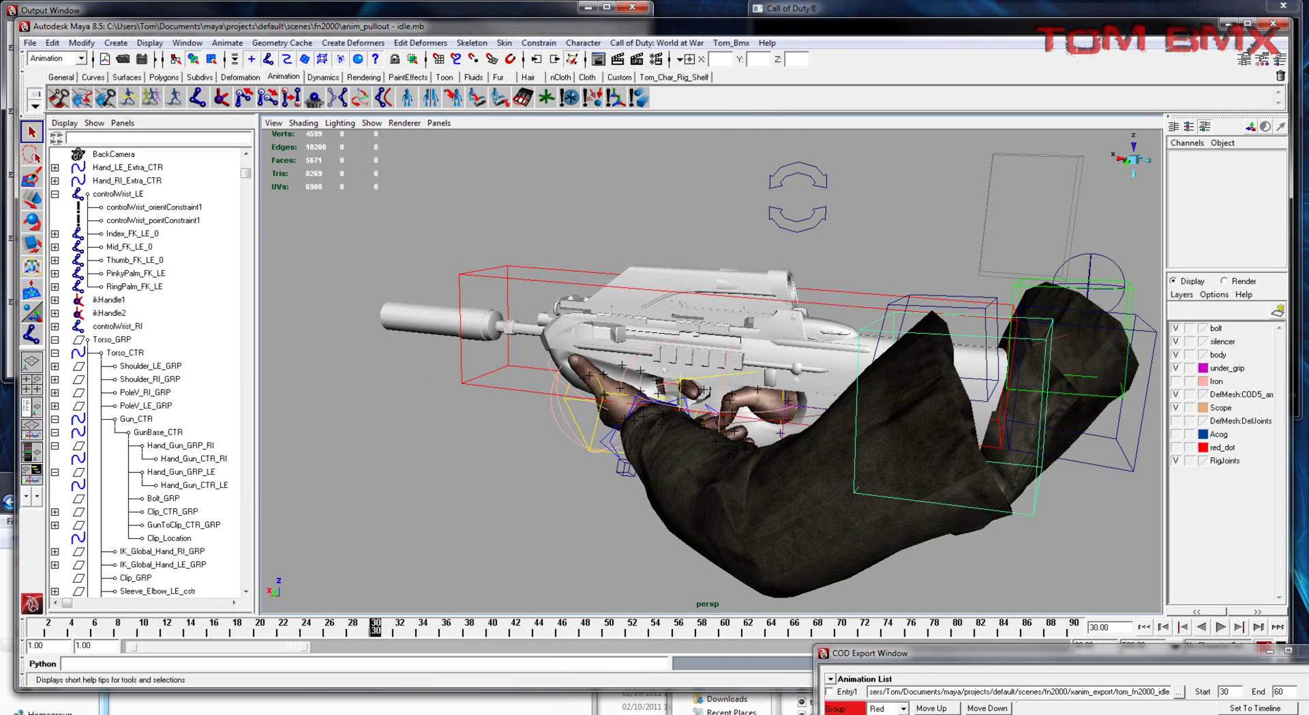
{"action": "left_click_drag", "start_coordinate": [940, 659], "coordinate": [942, 667]}
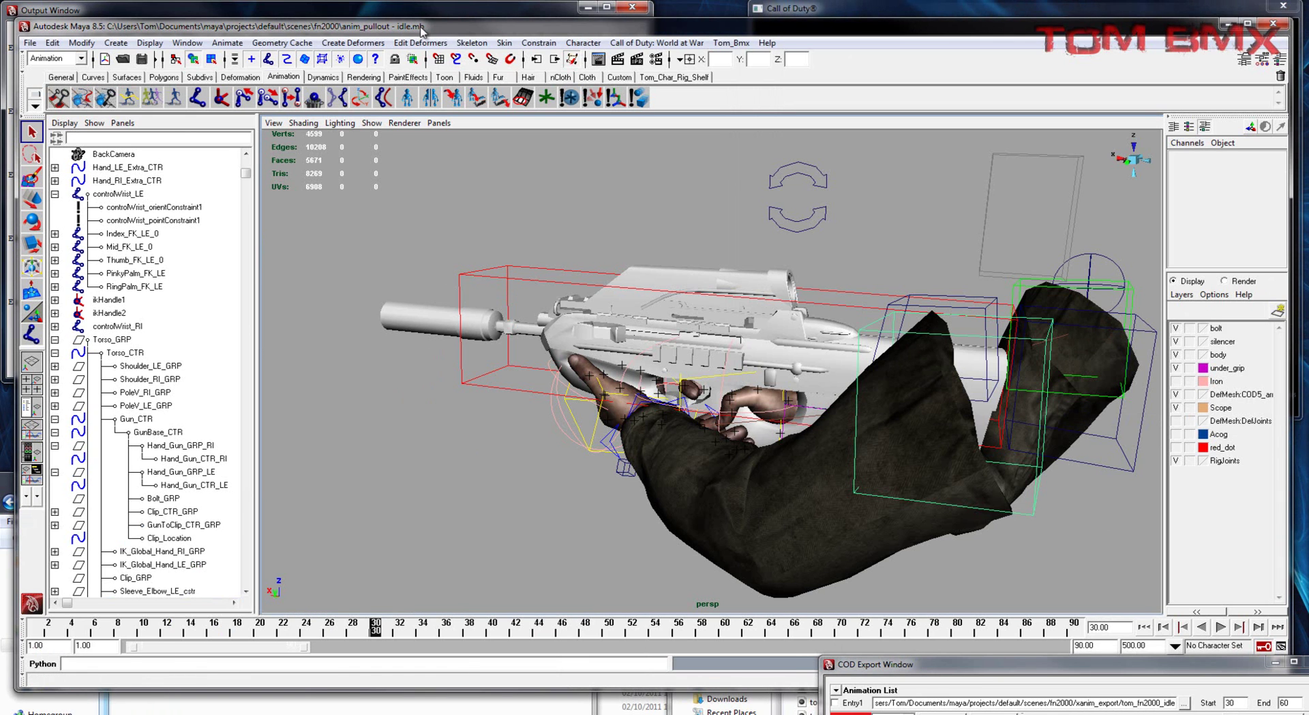
{"action": "left_click", "coordinate": [325, 696]}
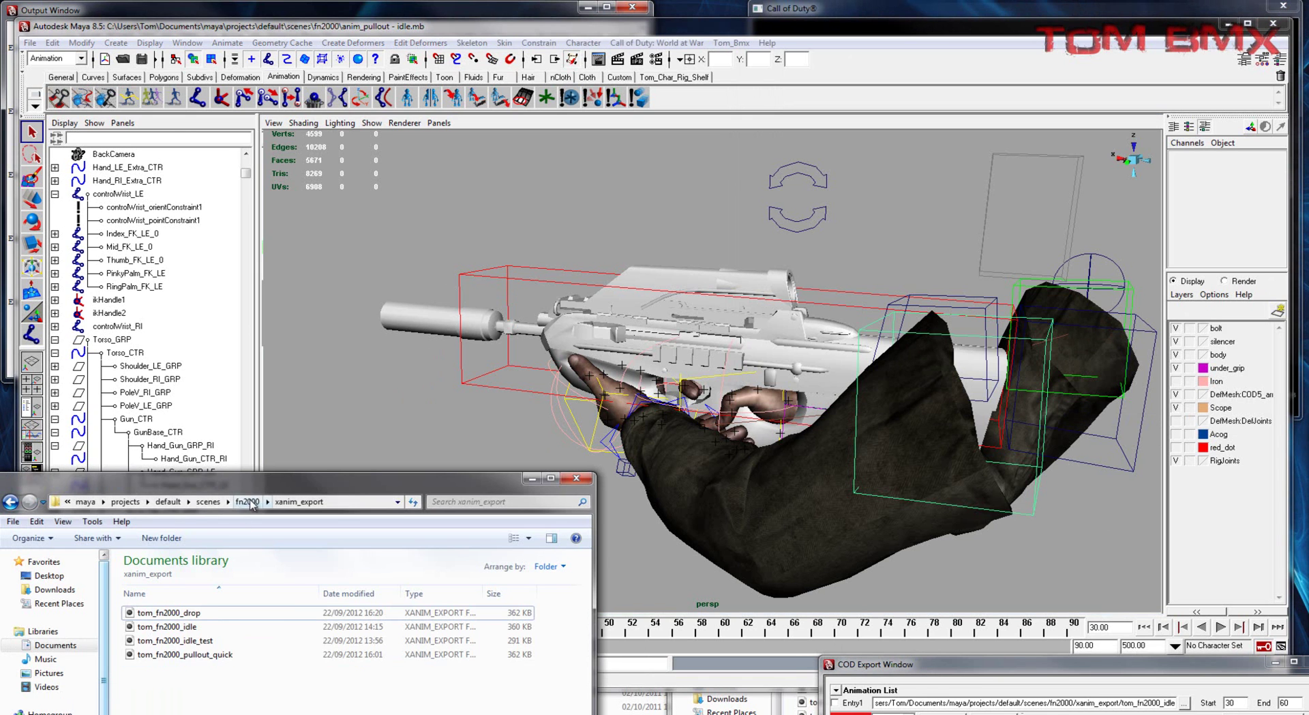
Rename the scene file "anim_pullout - idle" in the fn2000 scenes folder as "anim_pullout - idle - drop"
{"action": "left_click", "coordinate": [242, 503]}
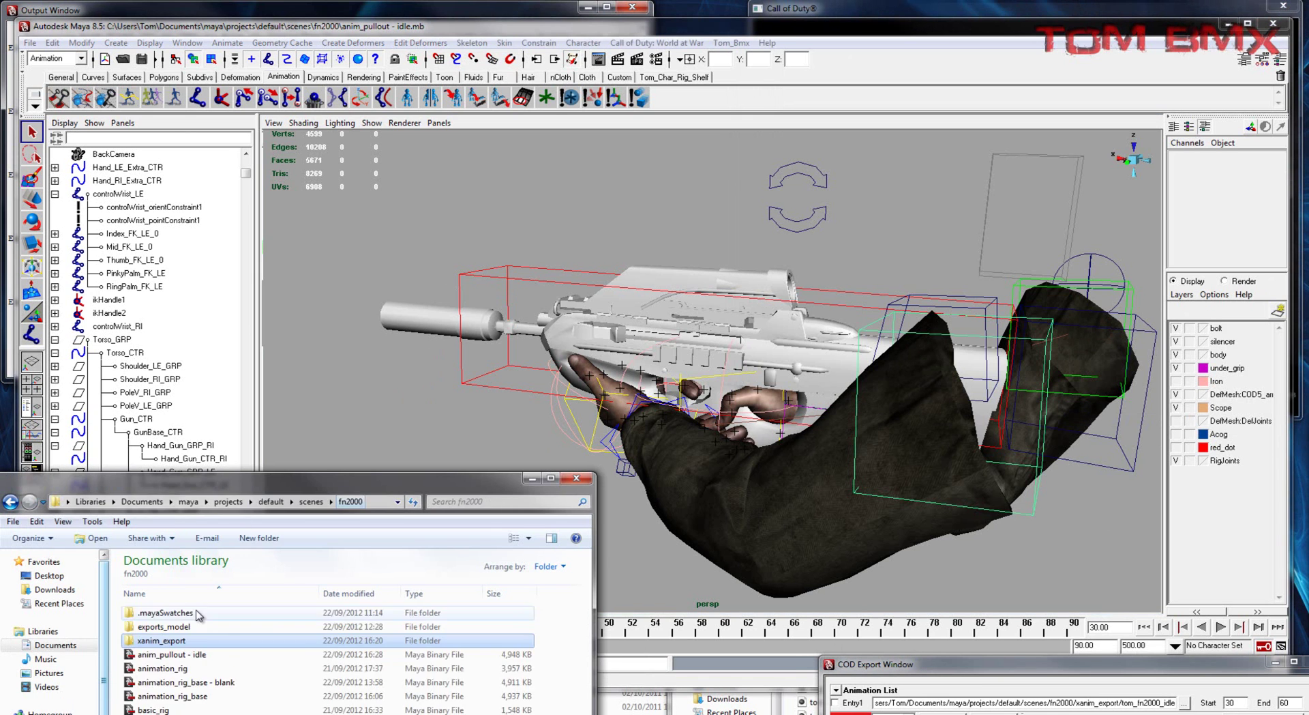
{"action": "right_click", "coordinate": [217, 655]}
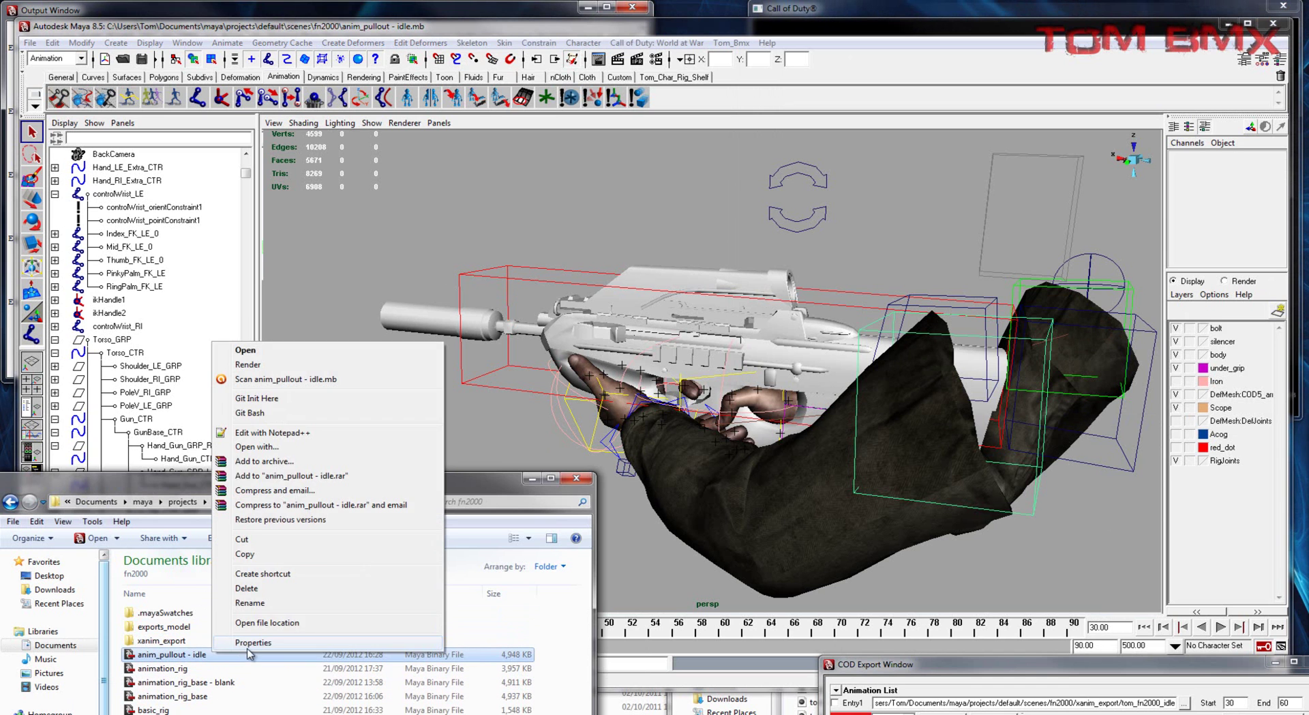
{"action": "left_click", "coordinate": [250, 602]}
{"action": "key", "text": "End"}
{"action": "type", "text": "- drop"}
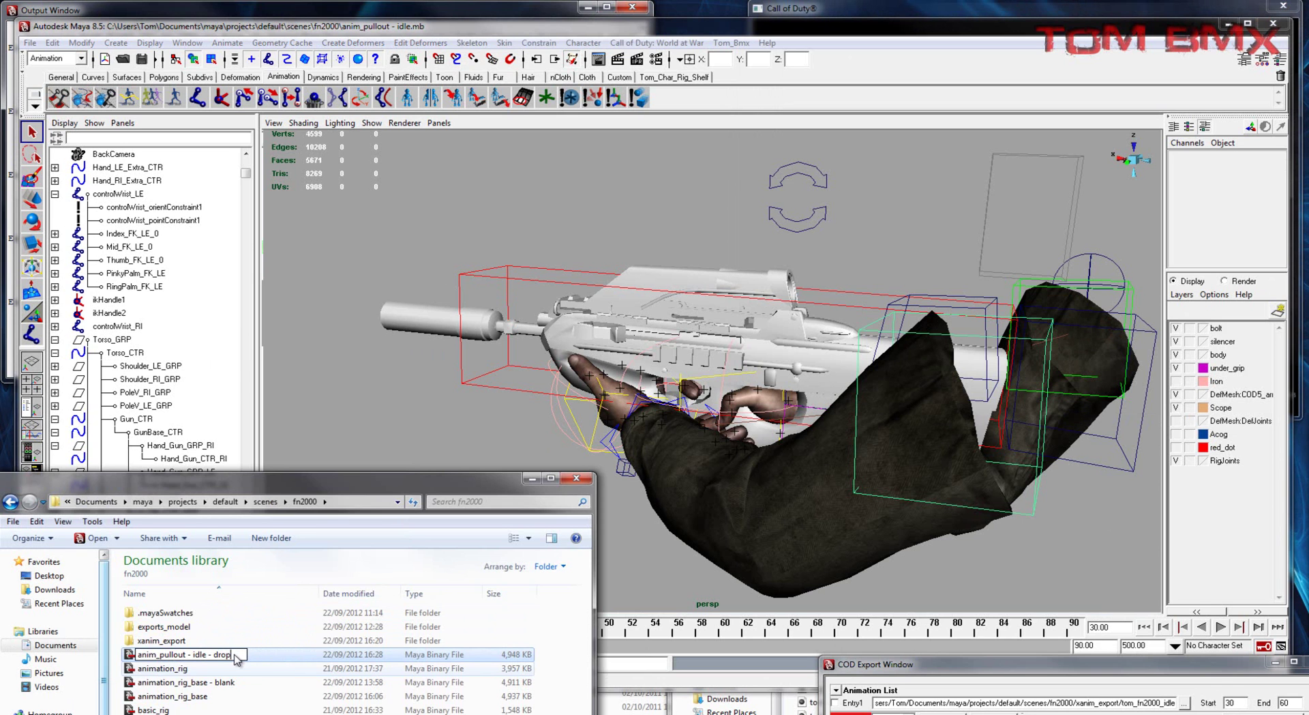
{"action": "key", "text": "Return"}
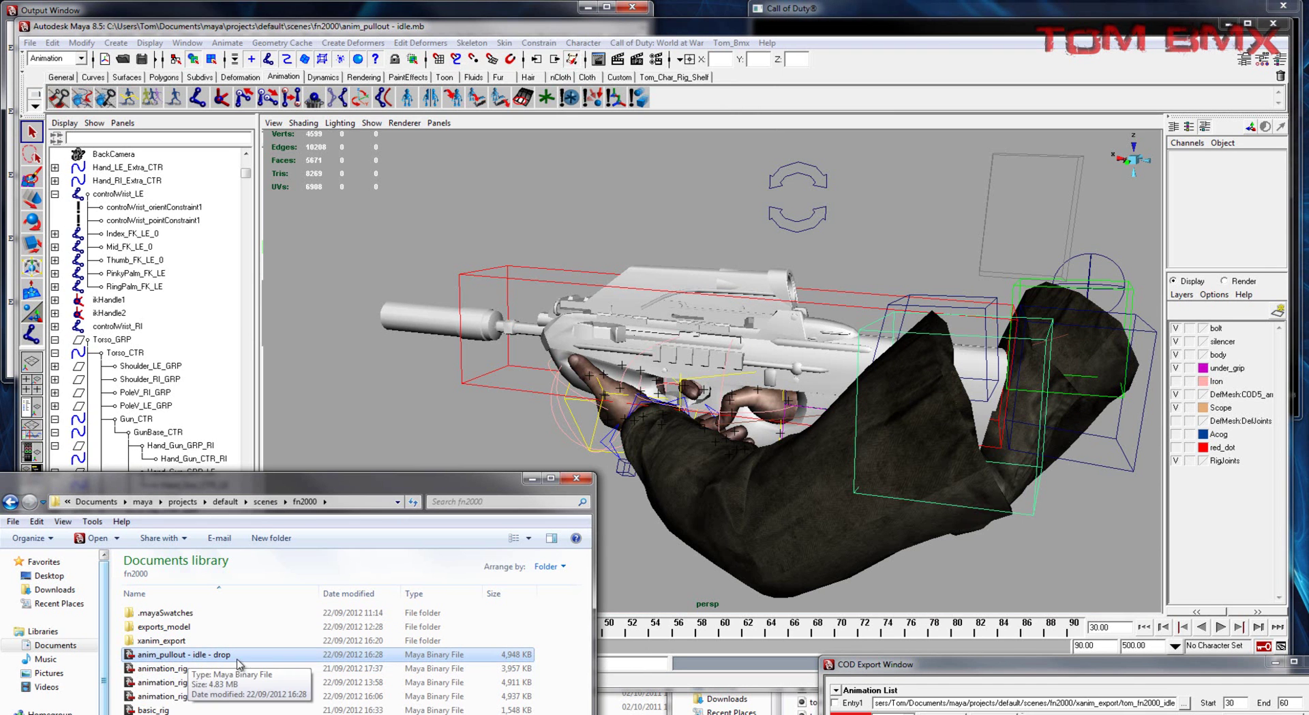
Return from the fn2000 folder window to the Maya scene and bring it in front
{"action": "left_click", "coordinate": [395, 376]}
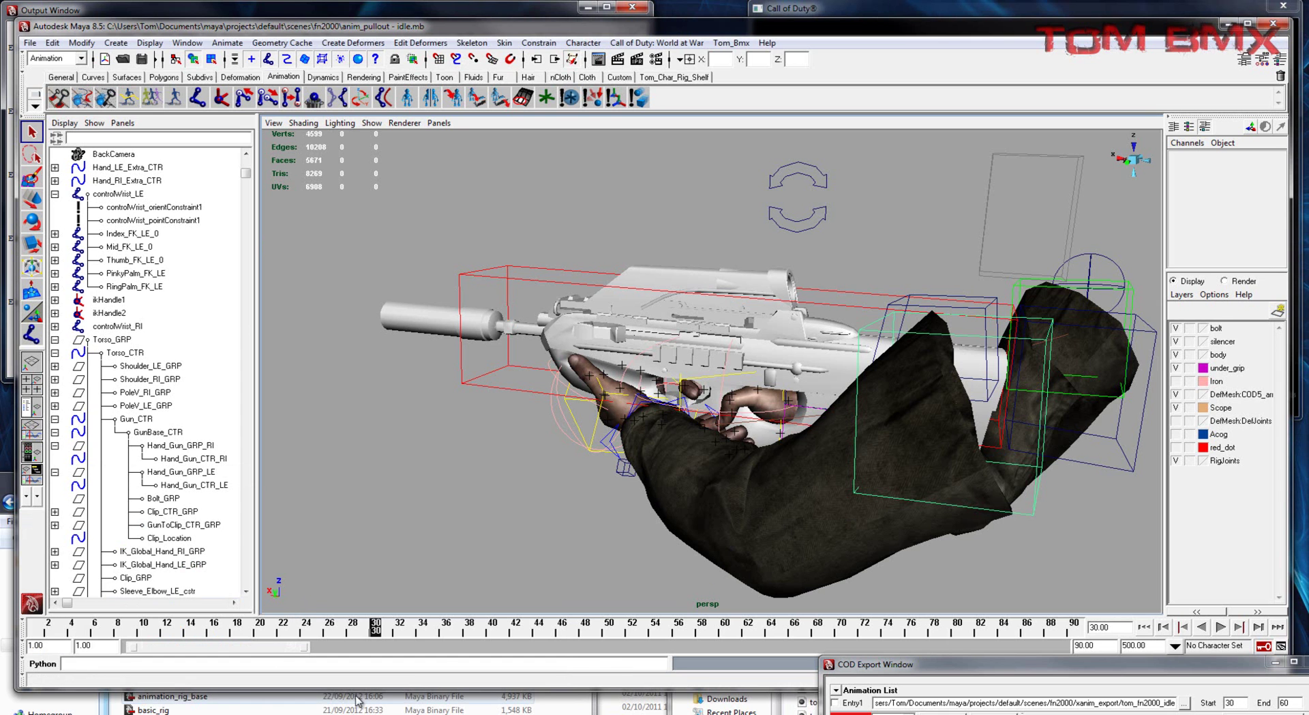
{"action": "left_click", "coordinate": [116, 702]}
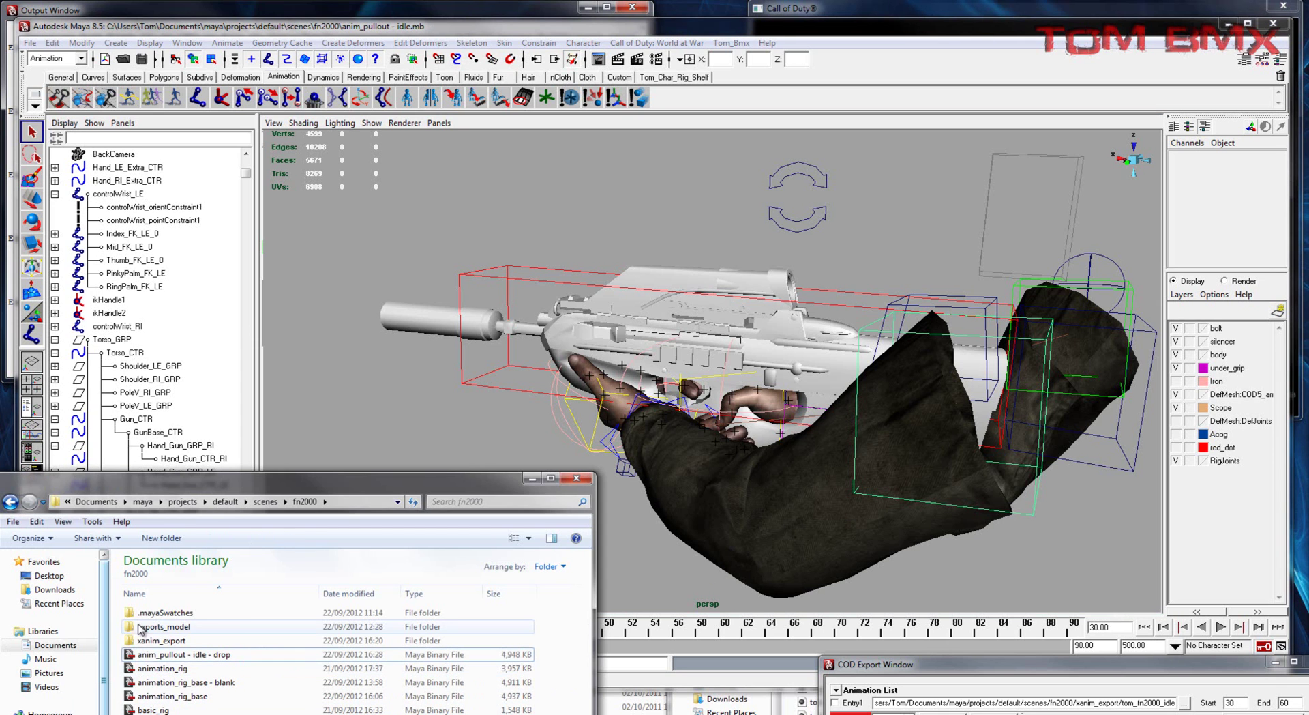
{"action": "left_click", "coordinate": [394, 398]}
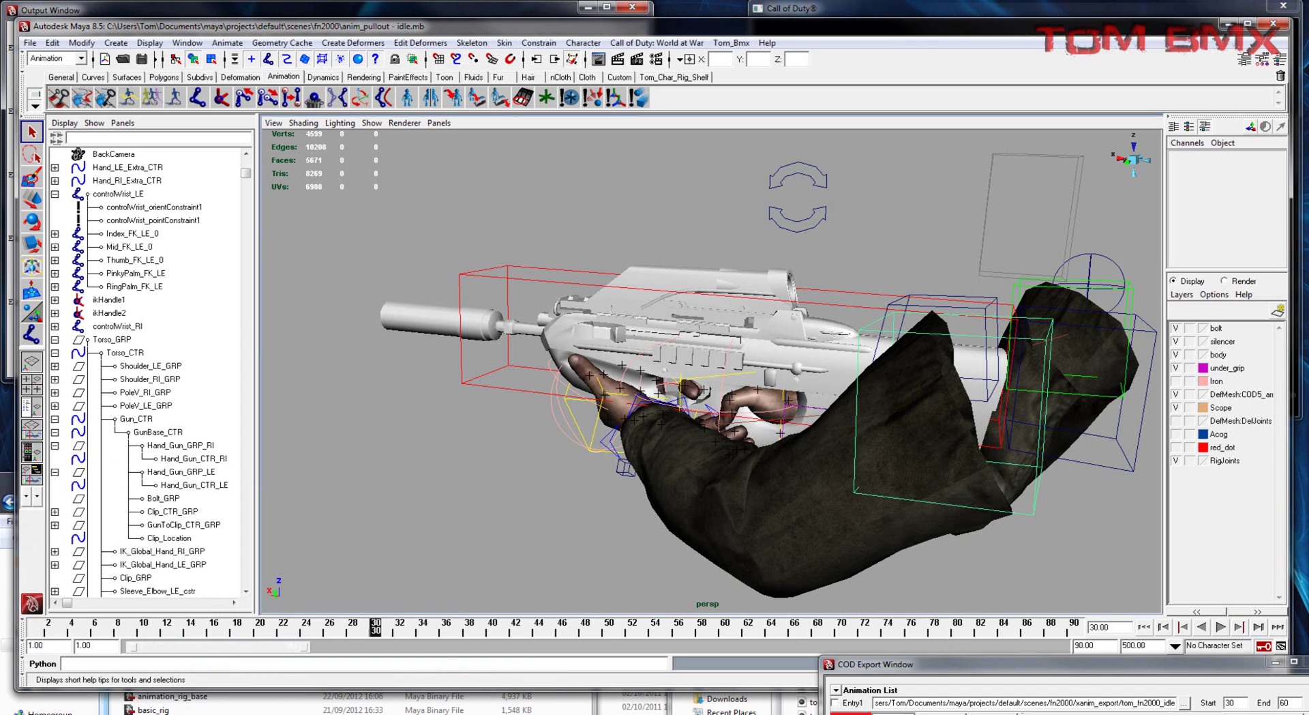
{"action": "left_click", "coordinate": [491, 710]}
{"action": "left_click", "coordinate": [304, 366]}
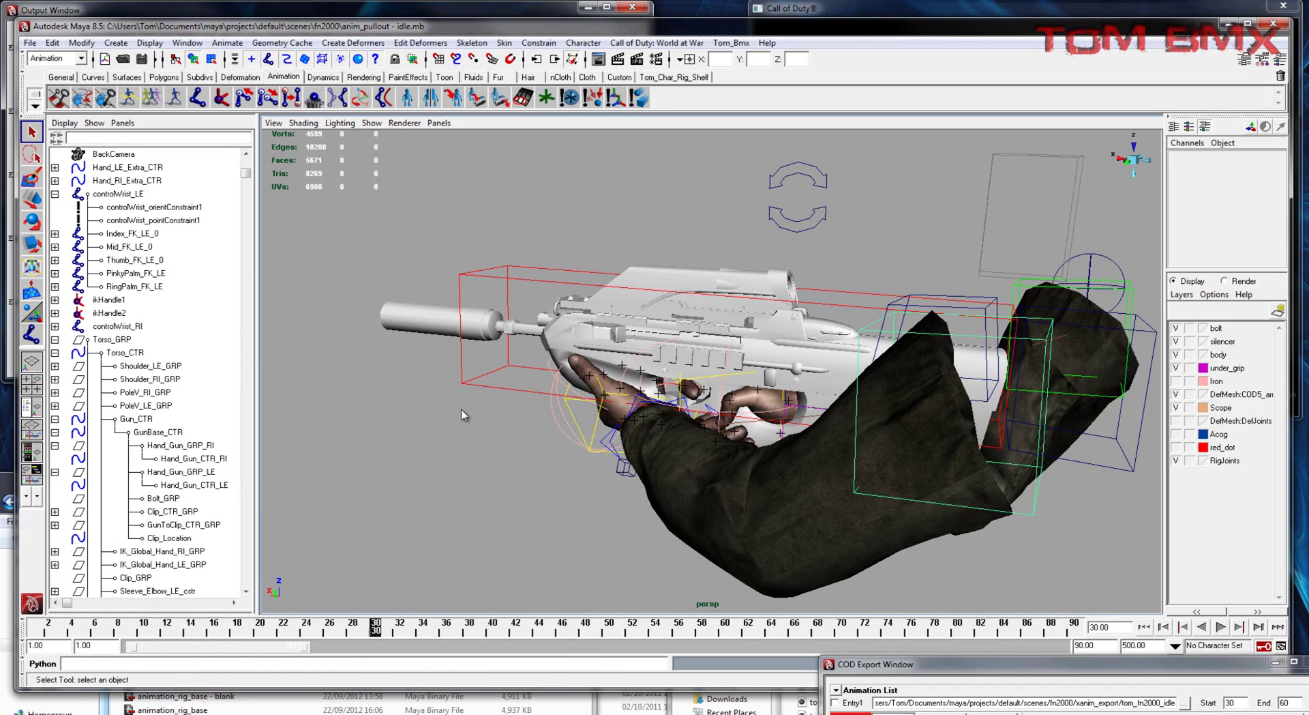
Select the Gun_CTR control and move the current time to frame 60, showing the timeline beyond it
{"action": "left_click", "coordinate": [461, 384]}
{"action": "left_click_drag", "start_coordinate": [222, 649], "coordinate": [175, 647]}
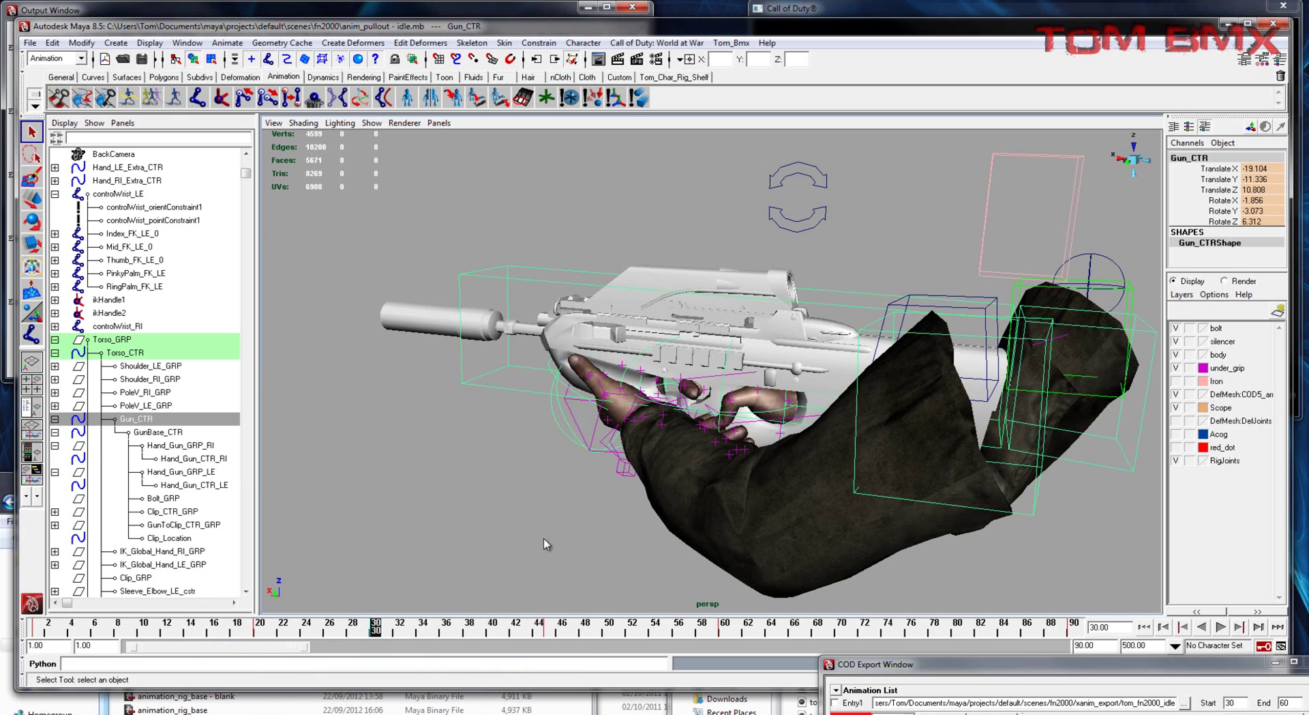
{"action": "left_click_drag", "start_coordinate": [211, 649], "coordinate": [232, 654]}
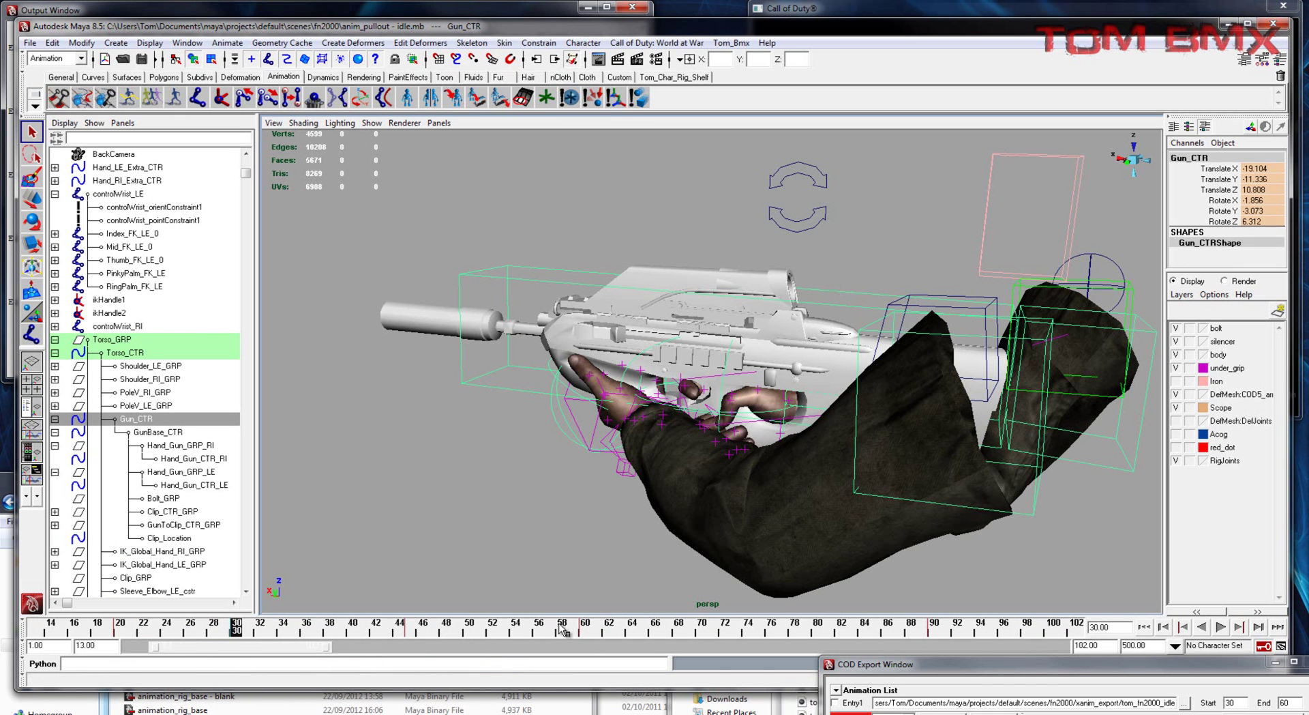
{"action": "left_click", "coordinate": [581, 629]}
{"action": "left_click_drag", "start_coordinate": [230, 650], "coordinate": [279, 644]}
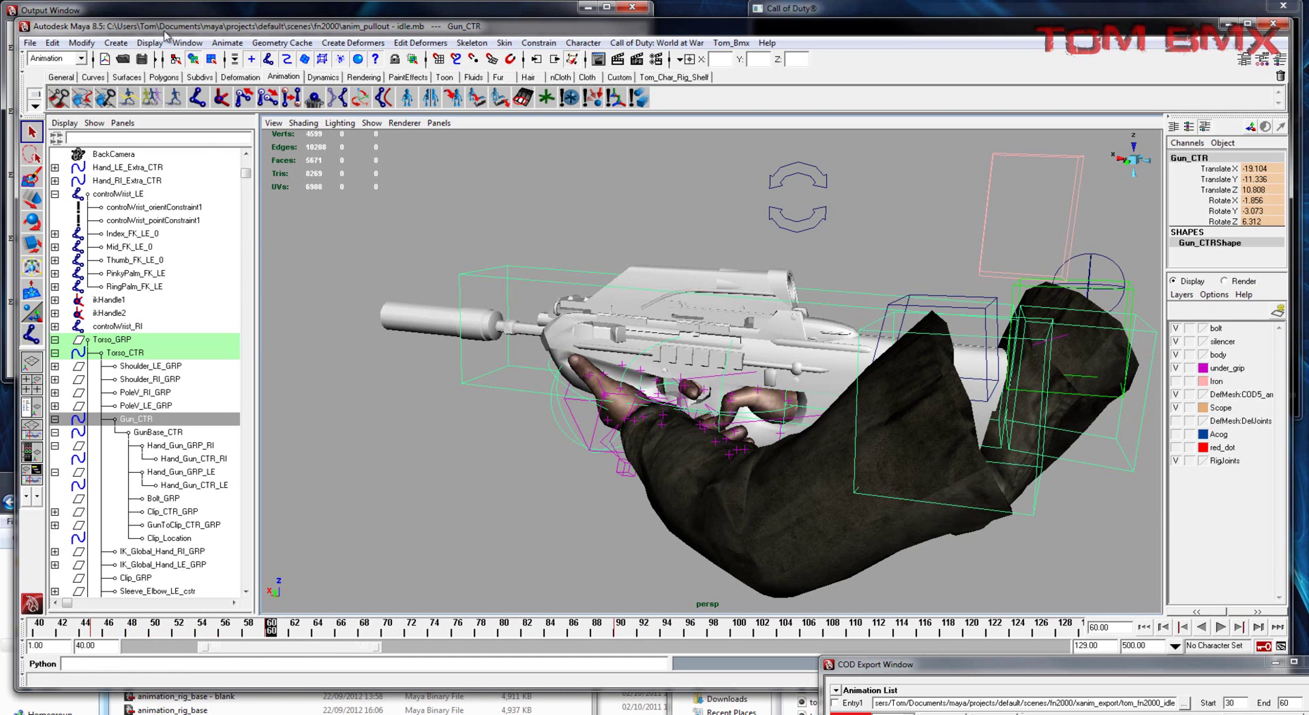
Open the Graph Editor on the Gun_CTR curves and place it, enlarged, over the viewport
{"action": "left_click", "coordinate": [187, 43]}
{"action": "mouse_move", "coordinate": [233, 89]}
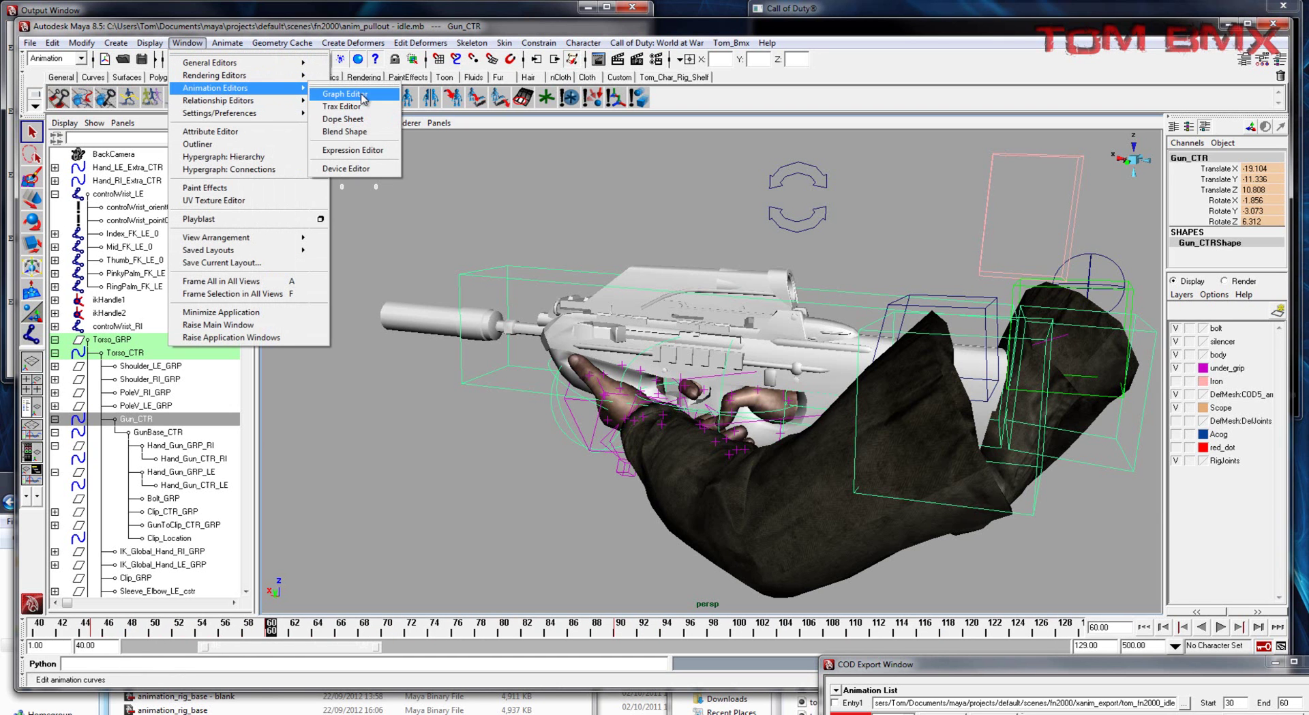
{"action": "mouse_move", "coordinate": [265, 77]}
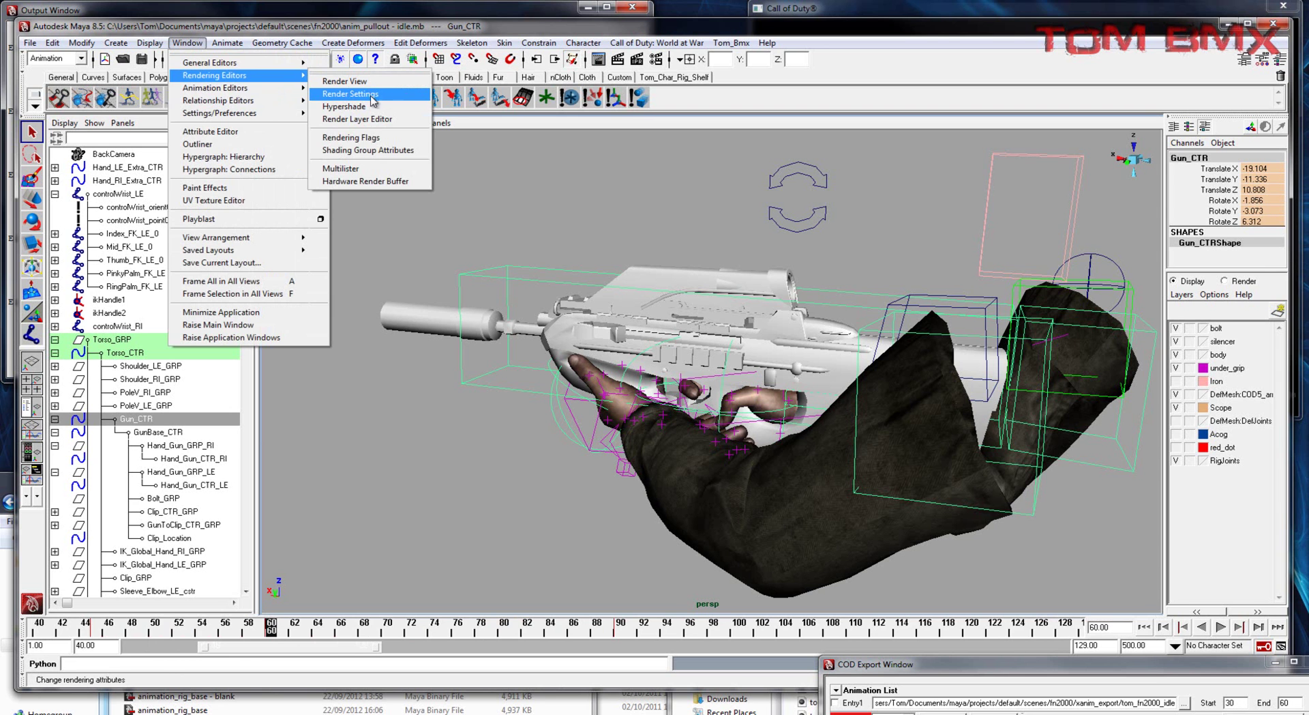
{"action": "left_click", "coordinate": [344, 95]}
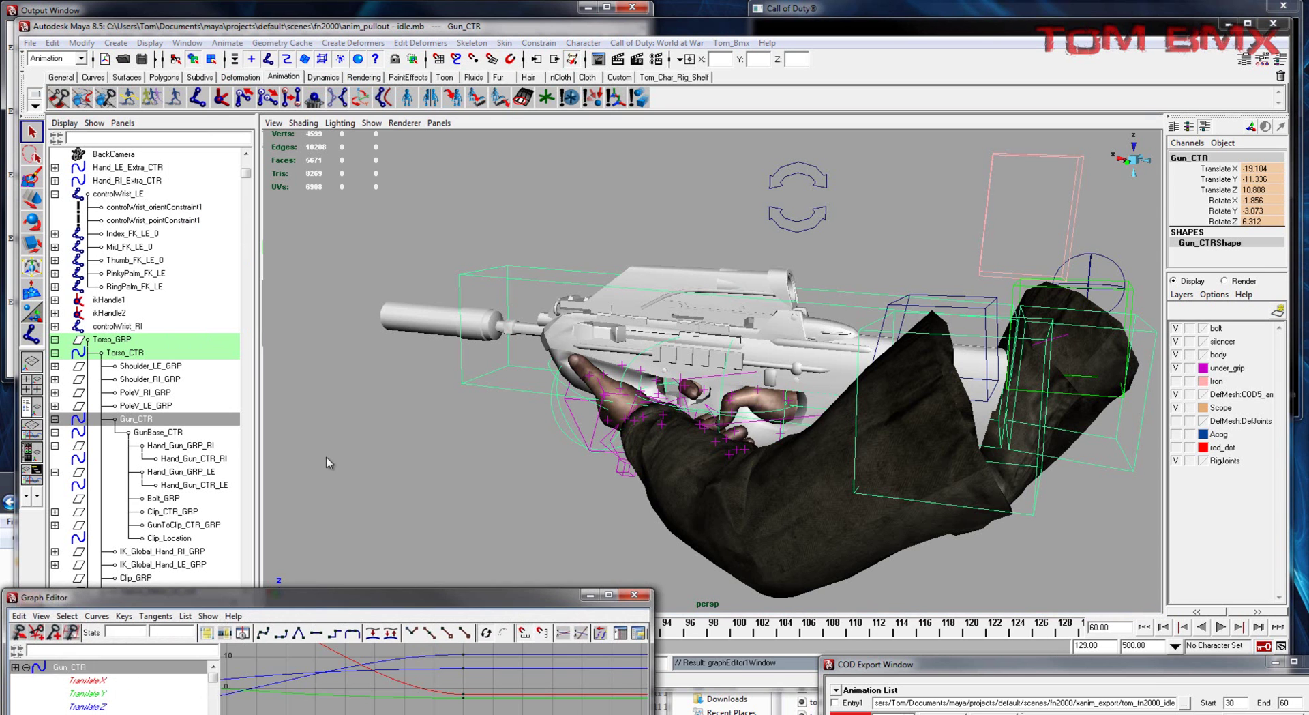
{"action": "left_click_drag", "start_coordinate": [323, 592], "coordinate": [644, 174]}
{"action": "scroll", "coordinate": [923, 347], "scroll_direction": "down", "scroll_amount": 10}
{"action": "left_click_drag", "start_coordinate": [937, 338], "coordinate": [981, 338]}
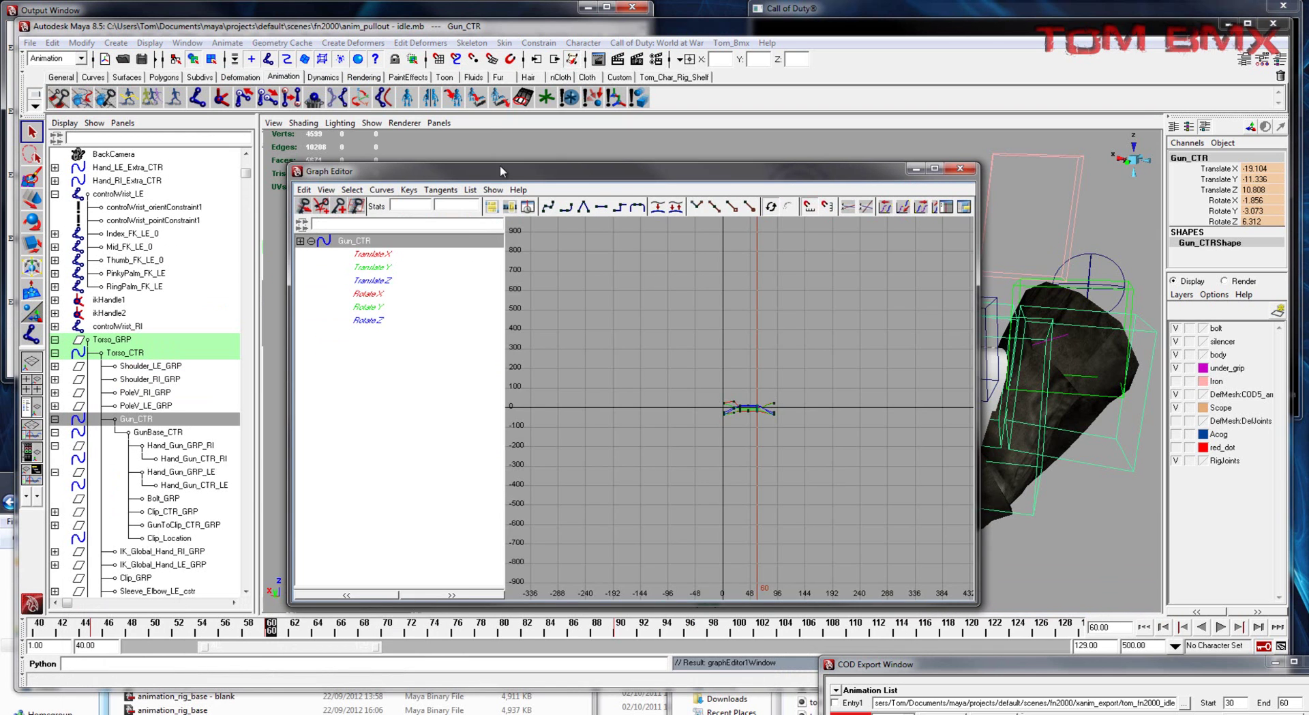
{"action": "left_click_drag", "start_coordinate": [505, 172], "coordinate": [532, 150]}
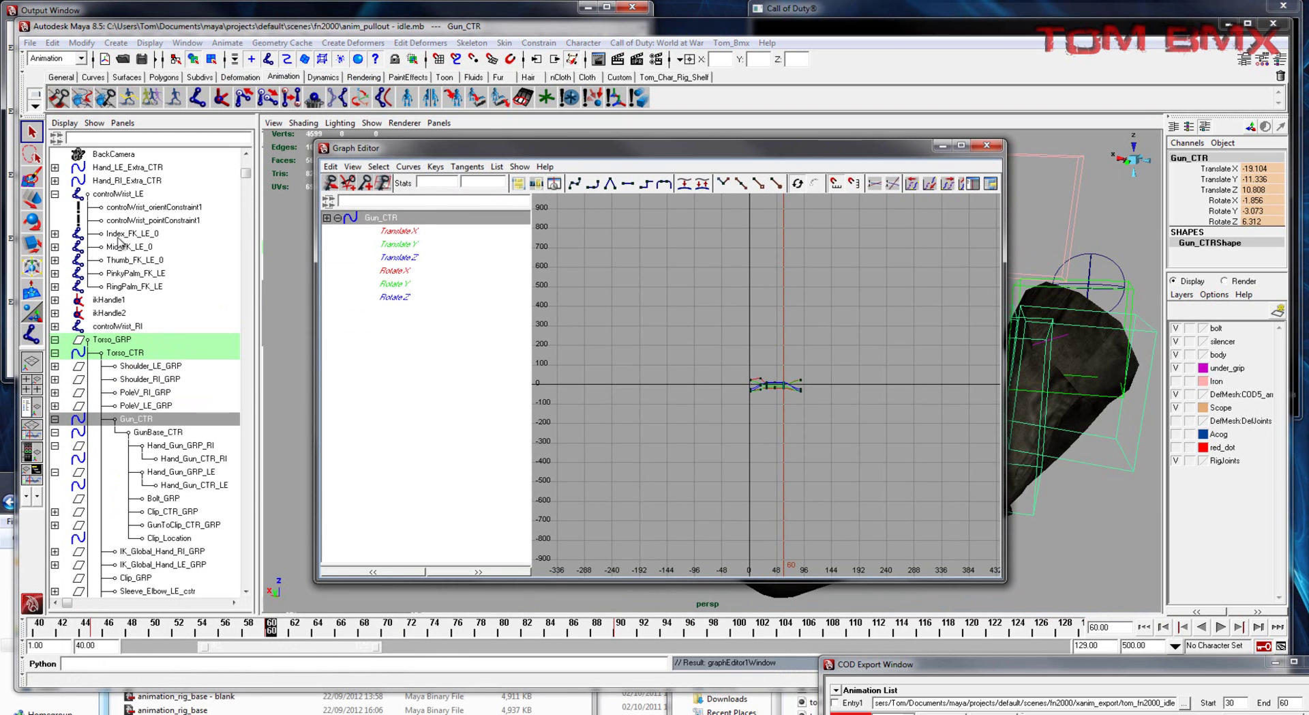
Select the left finger controls from Index_FK_LE_0 to RingPalm_FK_LE with their hierarchy and frame their curves after frame 60
{"action": "left_click", "coordinate": [119, 237]}
{"action": "left_click", "coordinate": [133, 286], "text": "shift"}
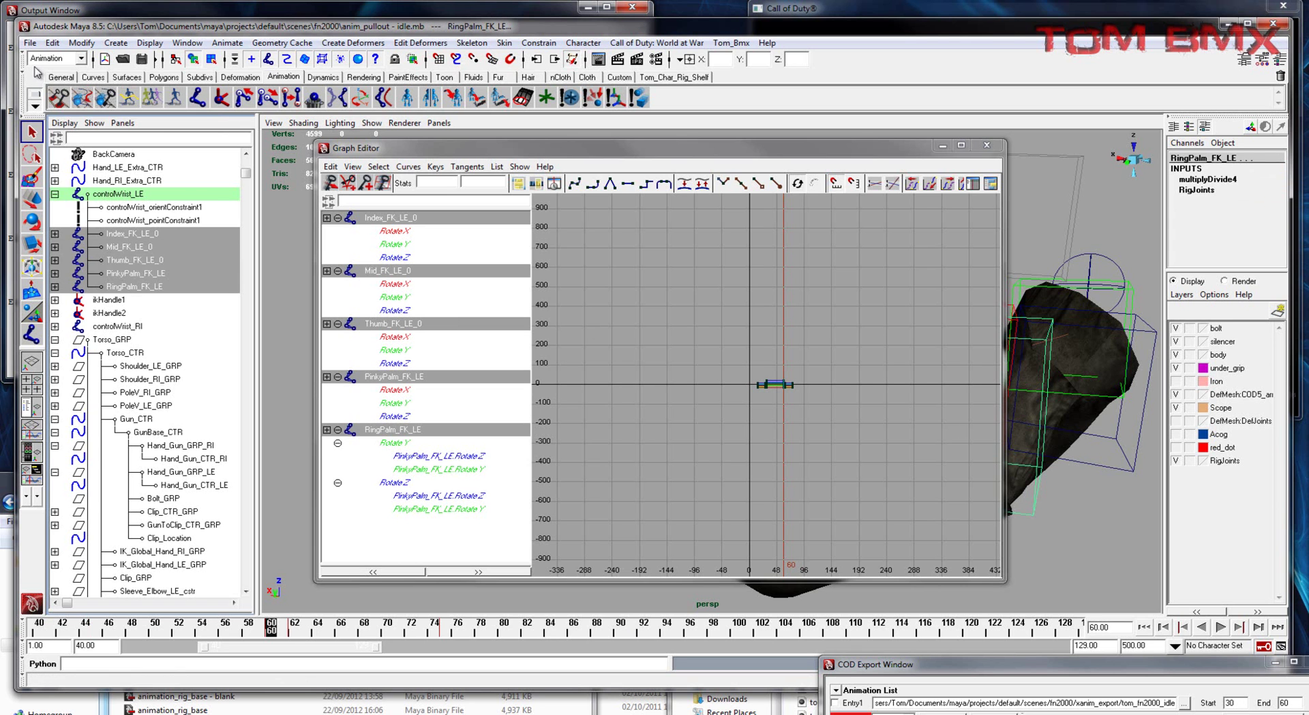
{"action": "left_click", "coordinate": [52, 42]}
{"action": "left_click", "coordinate": [129, 293]}
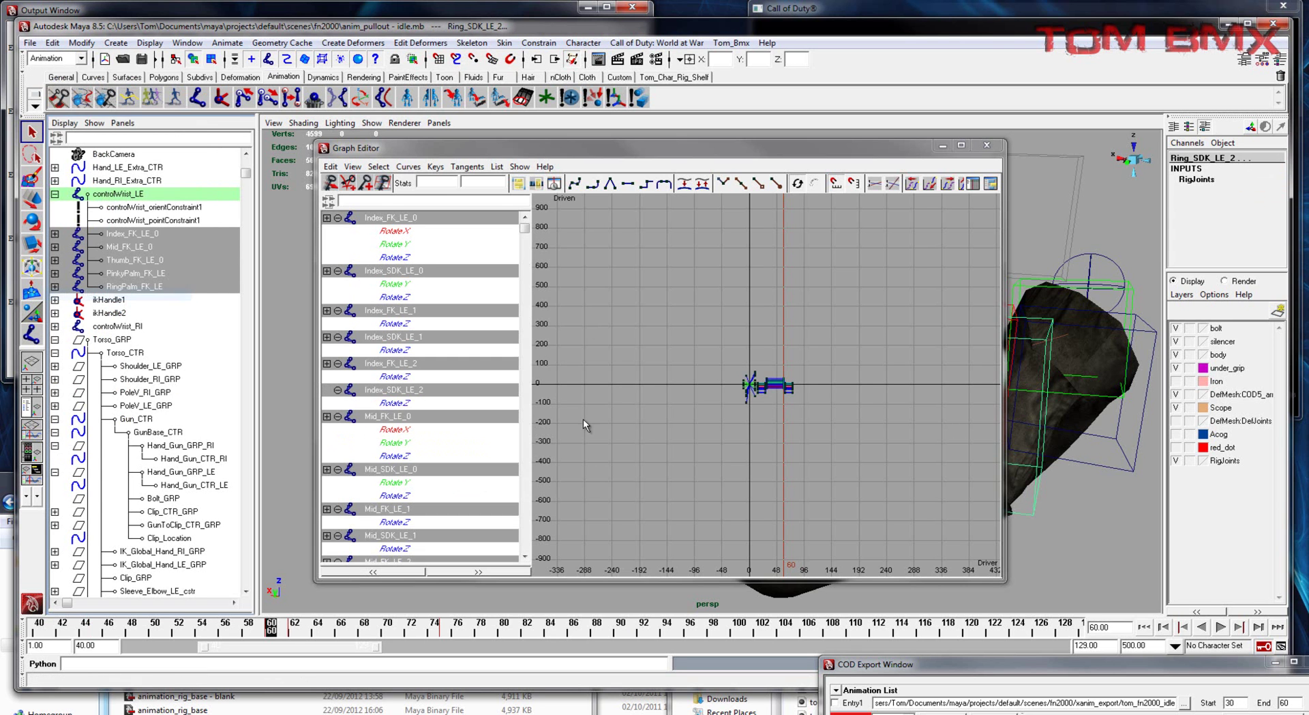
{"action": "left_click", "coordinate": [790, 414]}
{"action": "scroll", "coordinate": [790, 414], "scroll_direction": "up", "scroll_amount": 8}
{"action": "scroll", "coordinate": [791, 414], "scroll_direction": "down", "scroll_amount": 5}
{"action": "middle_click_drag", "start_coordinate": [824, 420], "coordinate": [718, 395], "text": "alt"}
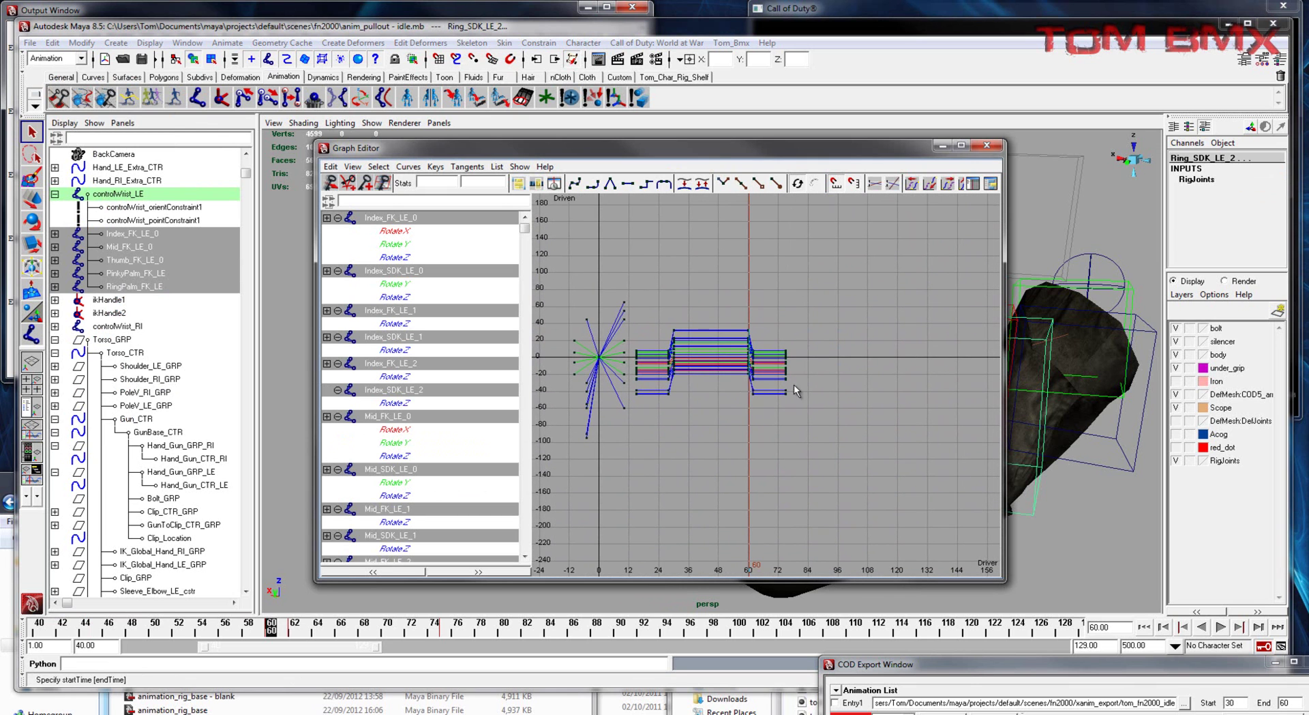
{"action": "scroll", "coordinate": [769, 386], "scroll_direction": "up", "scroll_amount": 5}
{"action": "middle_click_drag", "start_coordinate": [797, 335], "coordinate": [766, 364], "text": "alt"}
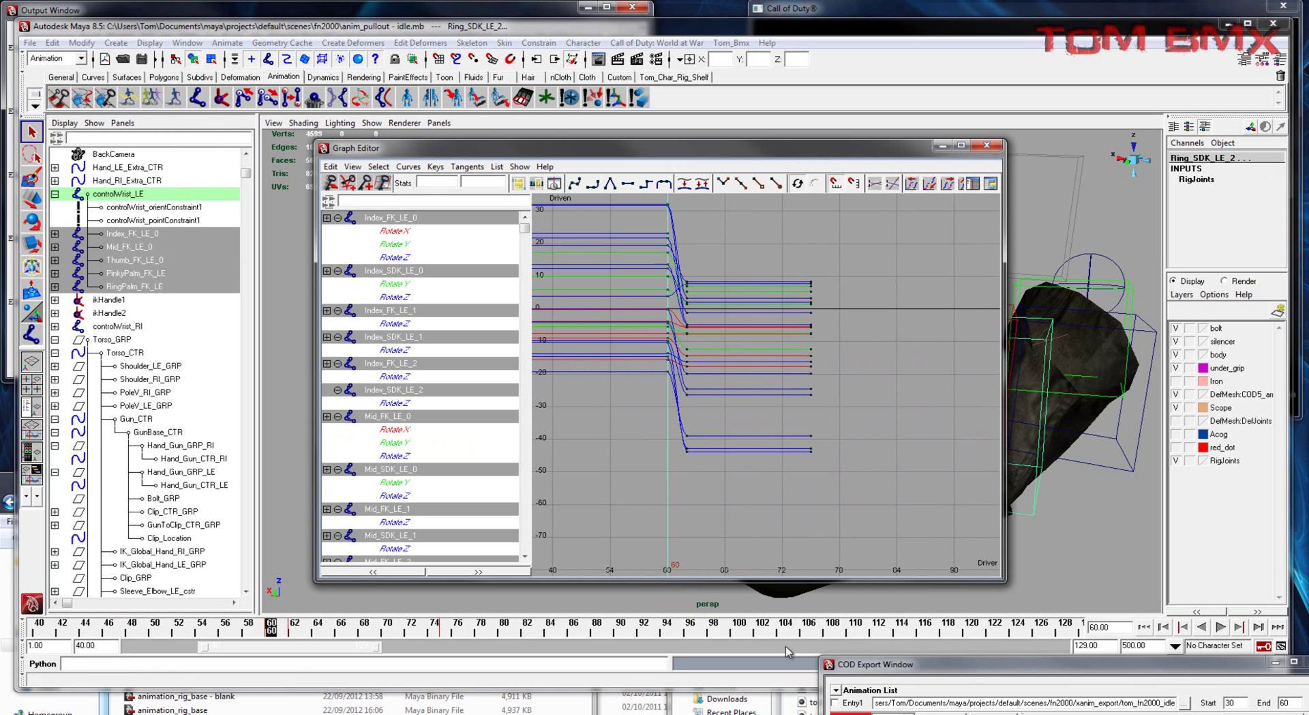
Cut the left finger controls' keys at frames 62 and 75
{"action": "left_click_drag", "start_coordinate": [938, 672], "coordinate": [942, 699]}
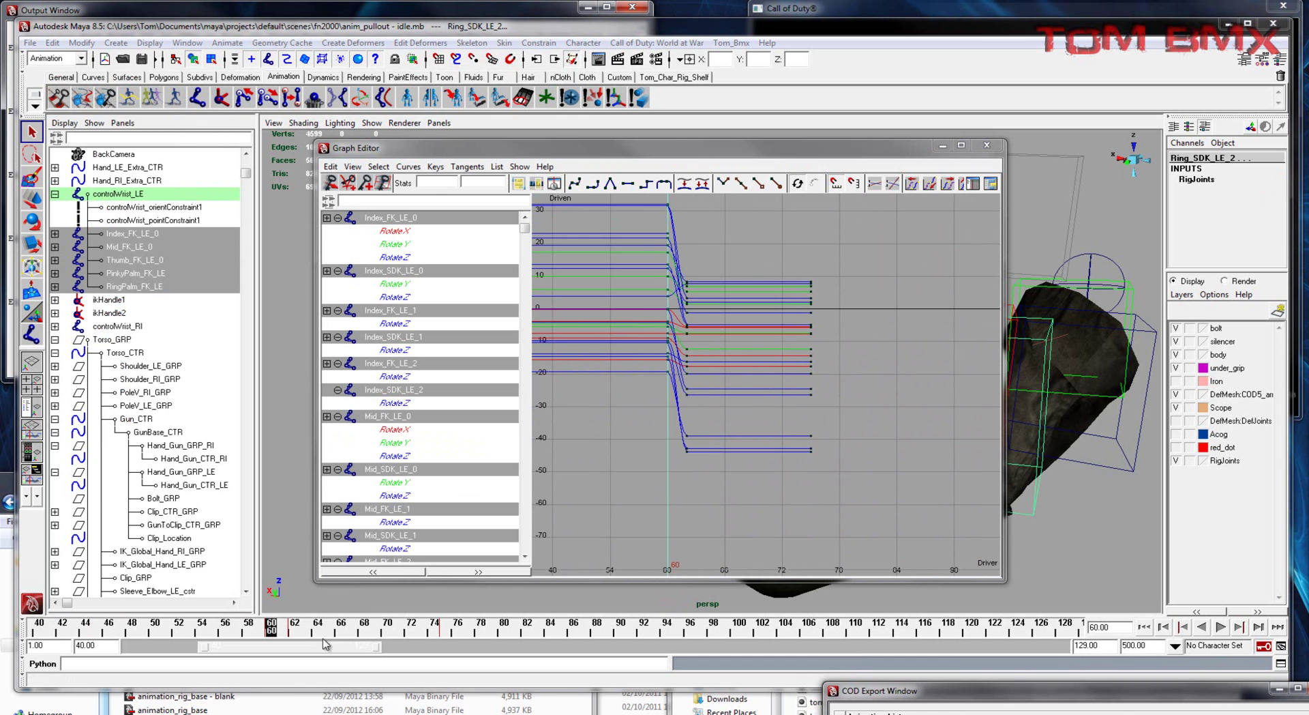
{"action": "left_click_drag", "start_coordinate": [354, 650], "coordinate": [286, 651]}
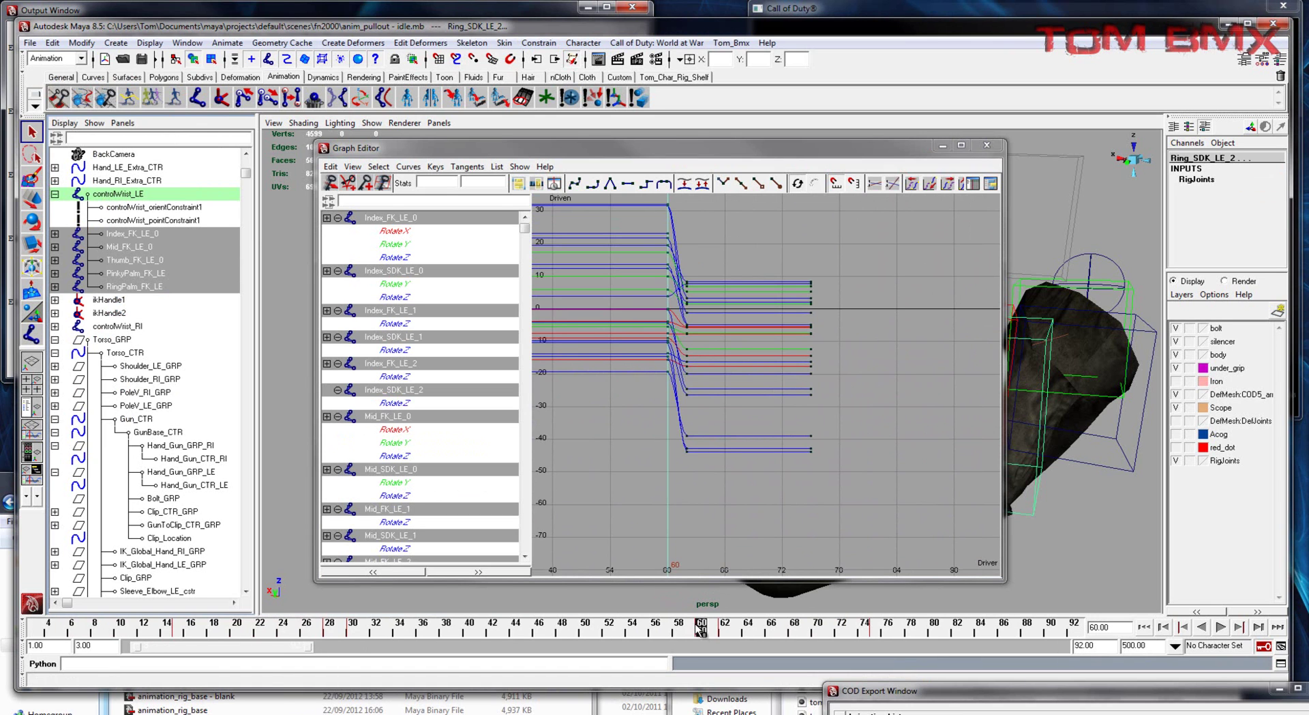
{"action": "left_click_drag", "start_coordinate": [702, 634], "coordinate": [724, 634]}
{"action": "right_click", "coordinate": [724, 631]}
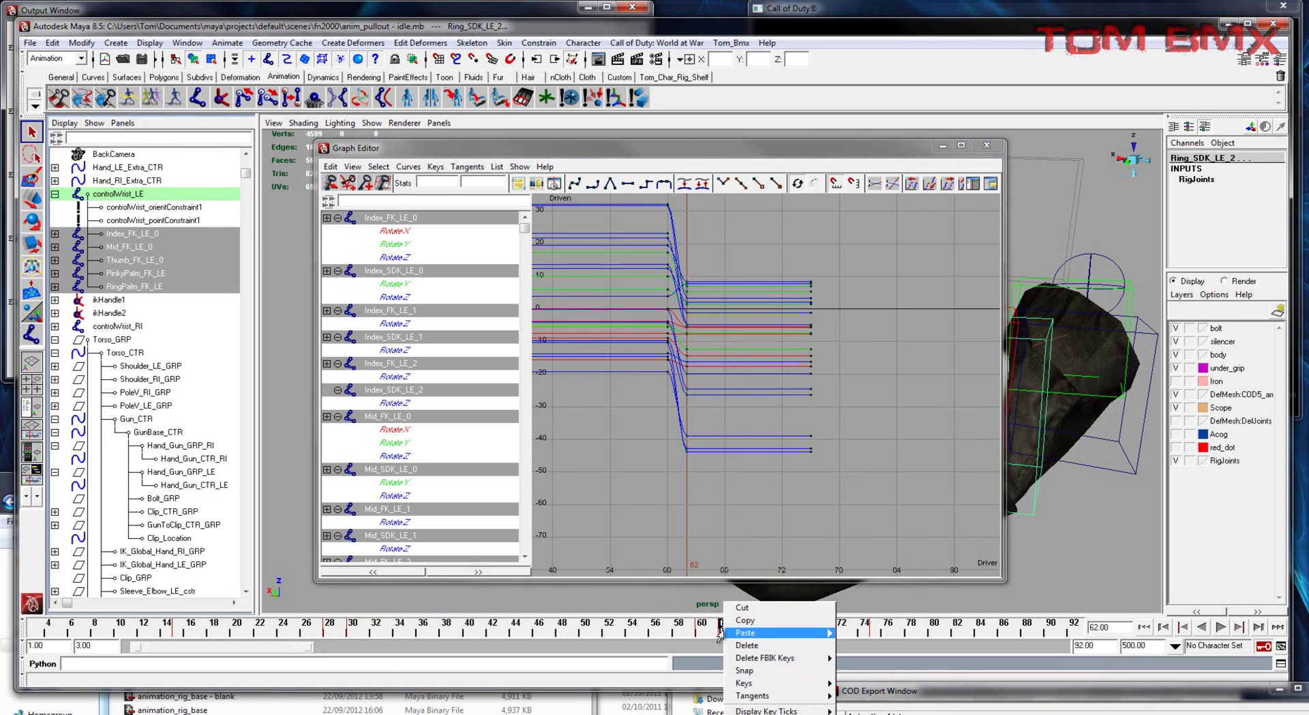
{"action": "left_click", "coordinate": [740, 609]}
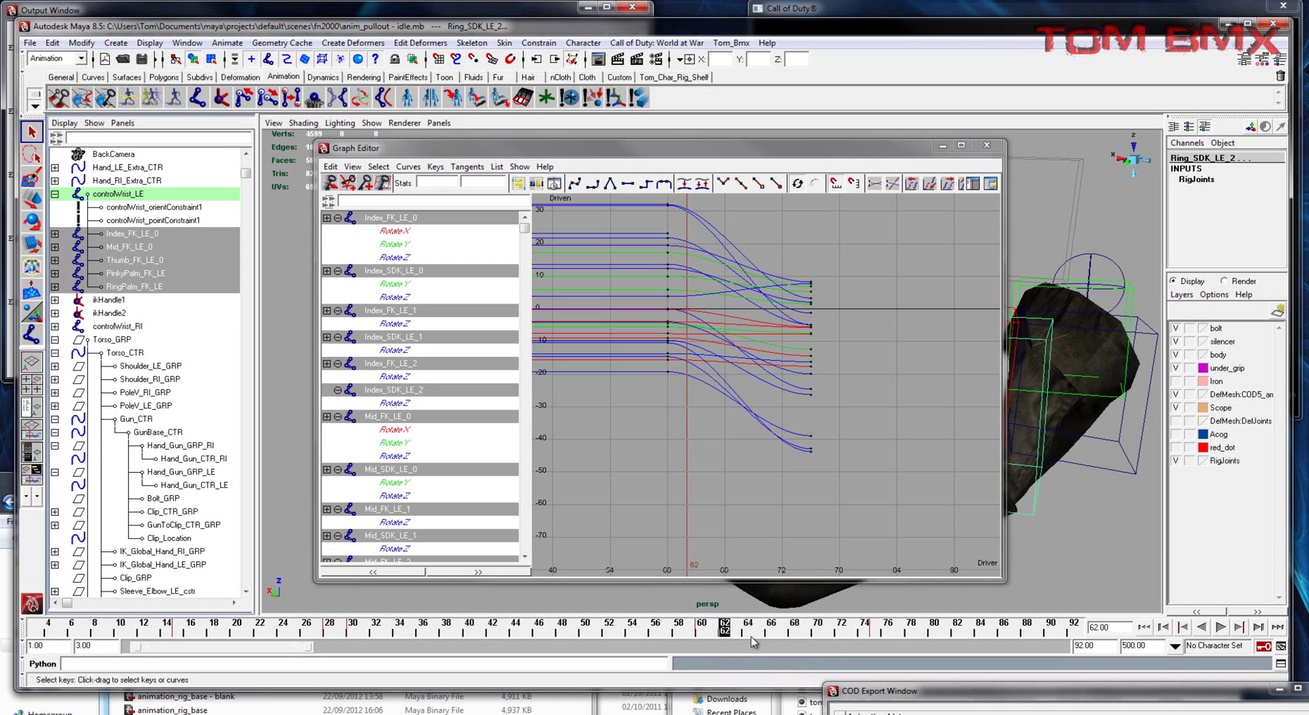
{"action": "left_click", "coordinate": [873, 628]}
{"action": "right_click", "coordinate": [873, 628]}
{"action": "left_click", "coordinate": [891, 607]}
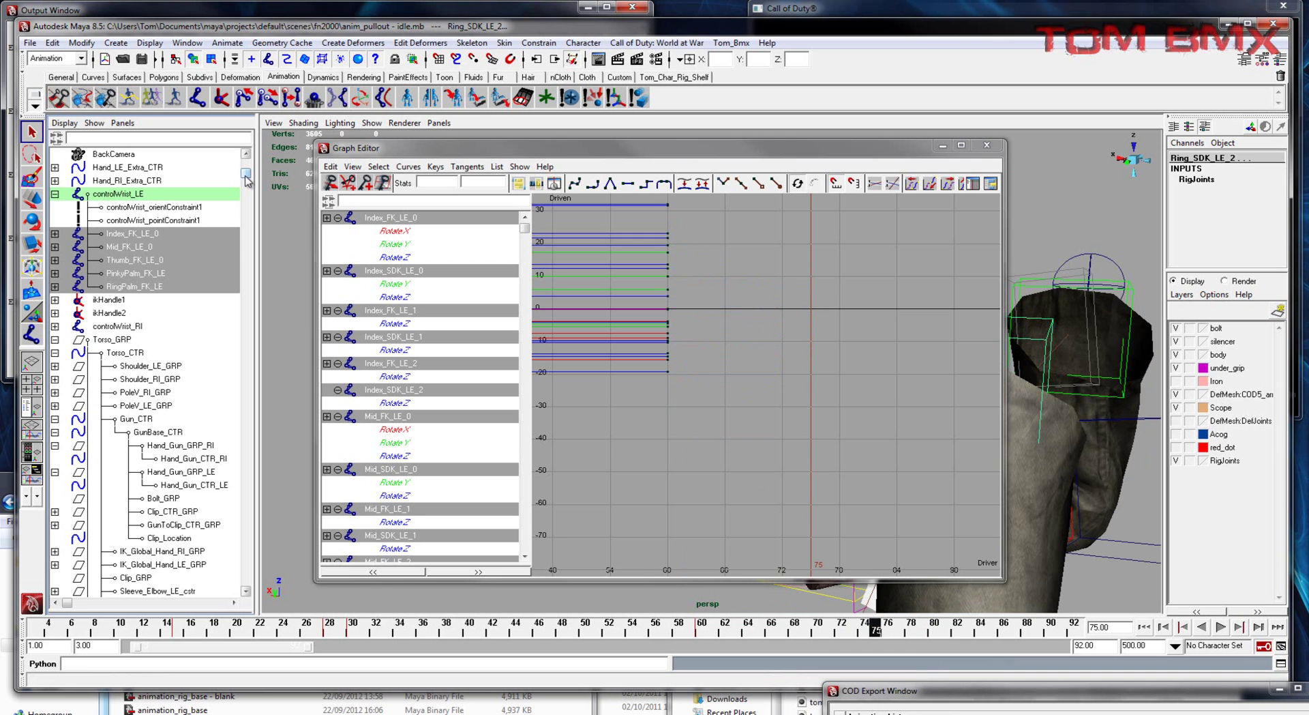
Select Gun_CTR in the viewport and cut its keys at frame 90
{"action": "left_click_drag", "start_coordinate": [613, 148], "coordinate": [372, 118]}
{"action": "middle_click_drag", "start_coordinate": [808, 577], "coordinate": [927, 519], "text": "alt"}
{"action": "middle_click_drag", "start_coordinate": [771, 505], "coordinate": [882, 514], "text": "alt"}
{"action": "left_click", "coordinate": [843, 488]}
{"action": "left_click_drag", "start_coordinate": [976, 631], "coordinate": [1053, 630]}
{"action": "right_click", "coordinate": [1051, 625]}
{"action": "left_click", "coordinate": [1065, 607]}
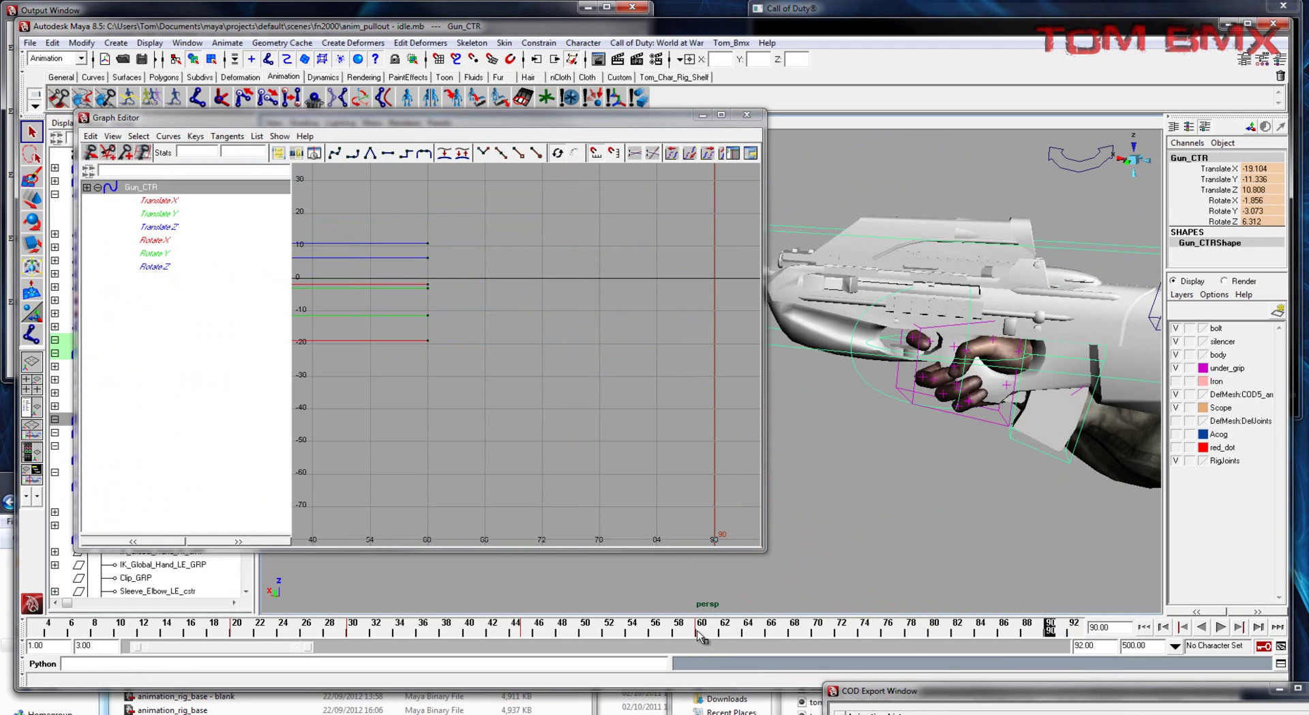
Remove the keys of Hand_Gun_CTR_LE at frames 75 and 90 and close the Graph Editor
{"action": "left_click", "coordinate": [699, 629]}
{"action": "left_click", "coordinate": [796, 409]}
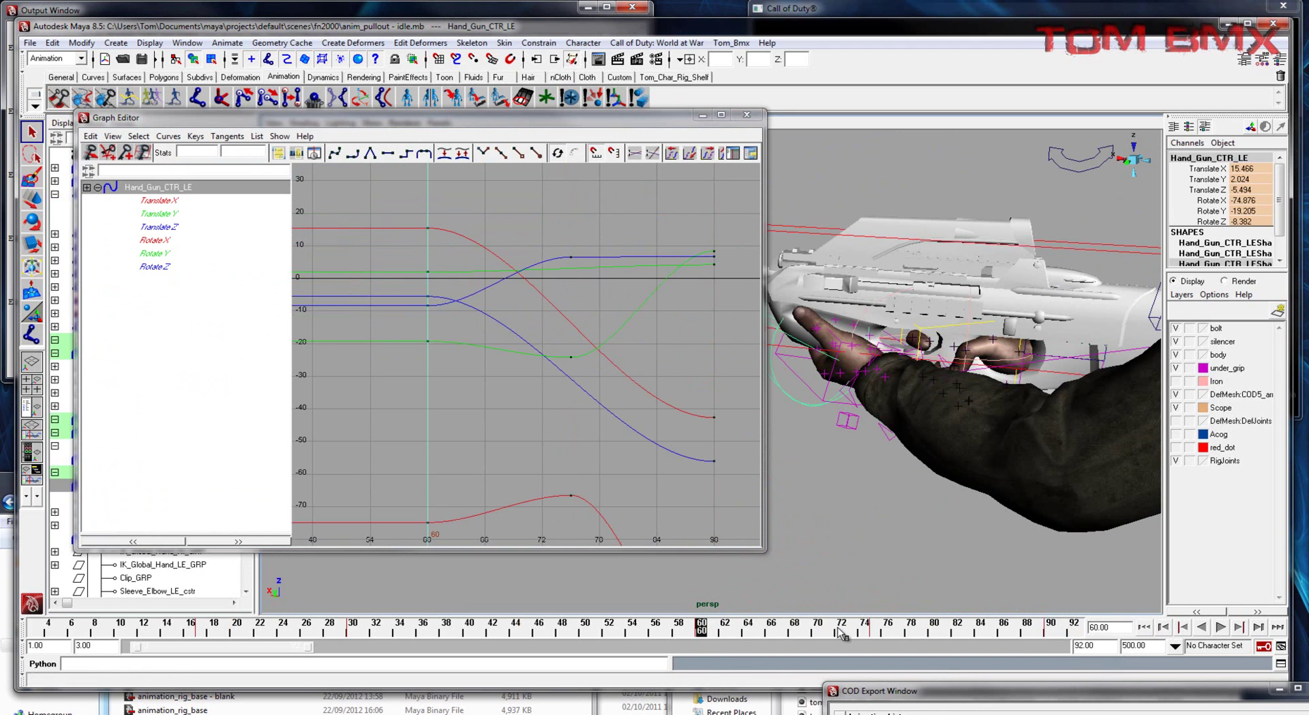
{"action": "left_click", "coordinate": [877, 631]}
{"action": "right_click", "coordinate": [876, 630]}
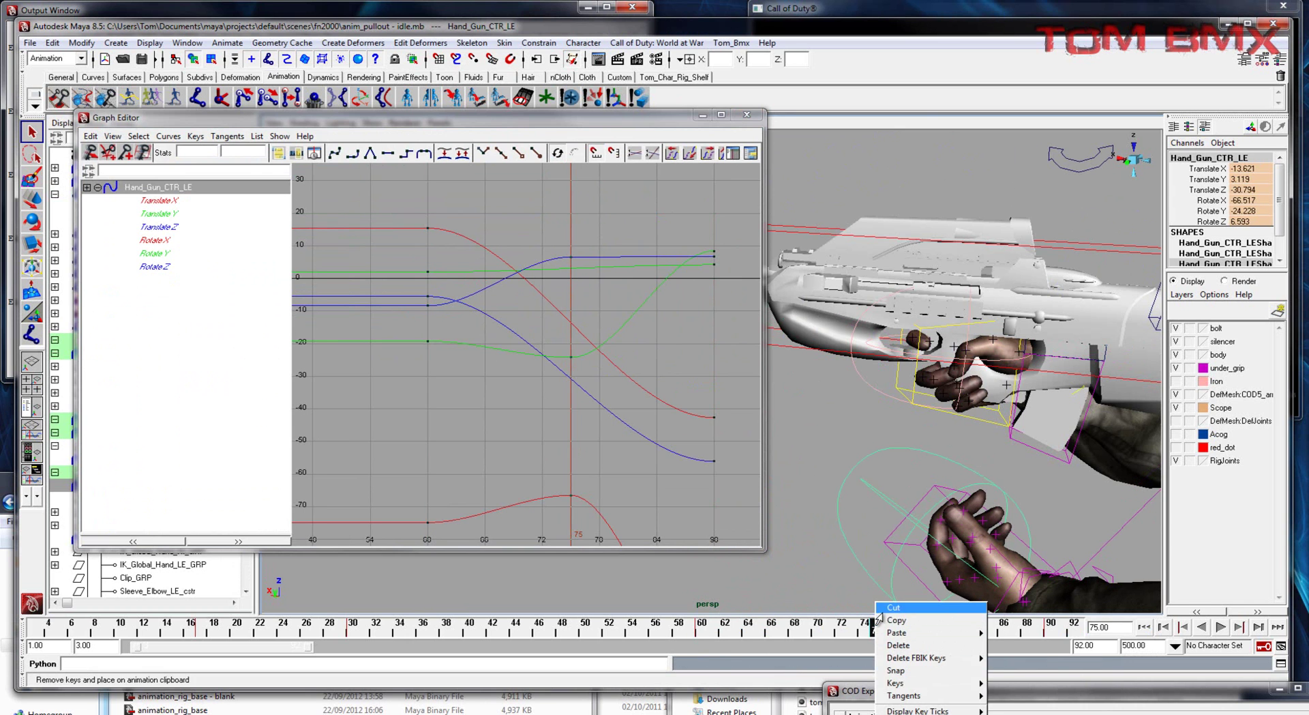
{"action": "left_click", "coordinate": [893, 608]}
{"action": "left_click", "coordinate": [1048, 630]}
{"action": "right_click", "coordinate": [1048, 631]}
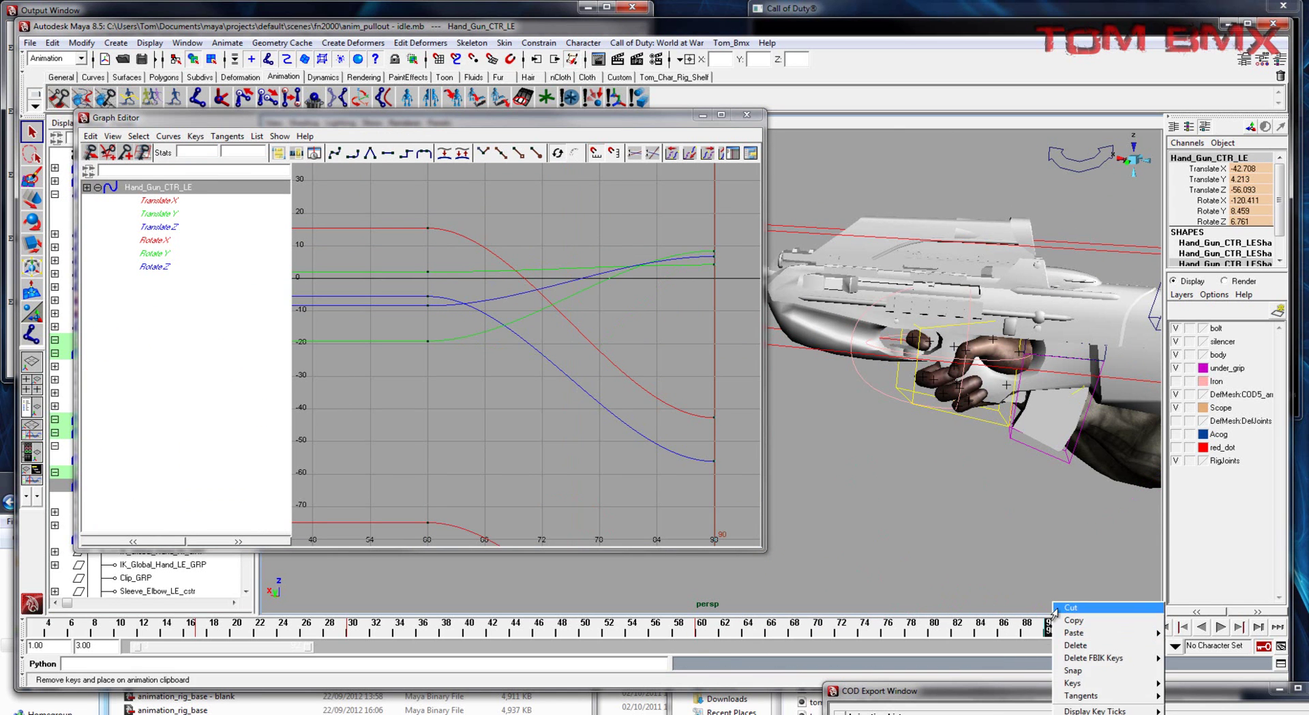
{"action": "left_click", "coordinate": [1076, 644]}
{"action": "left_click", "coordinate": [747, 115]}
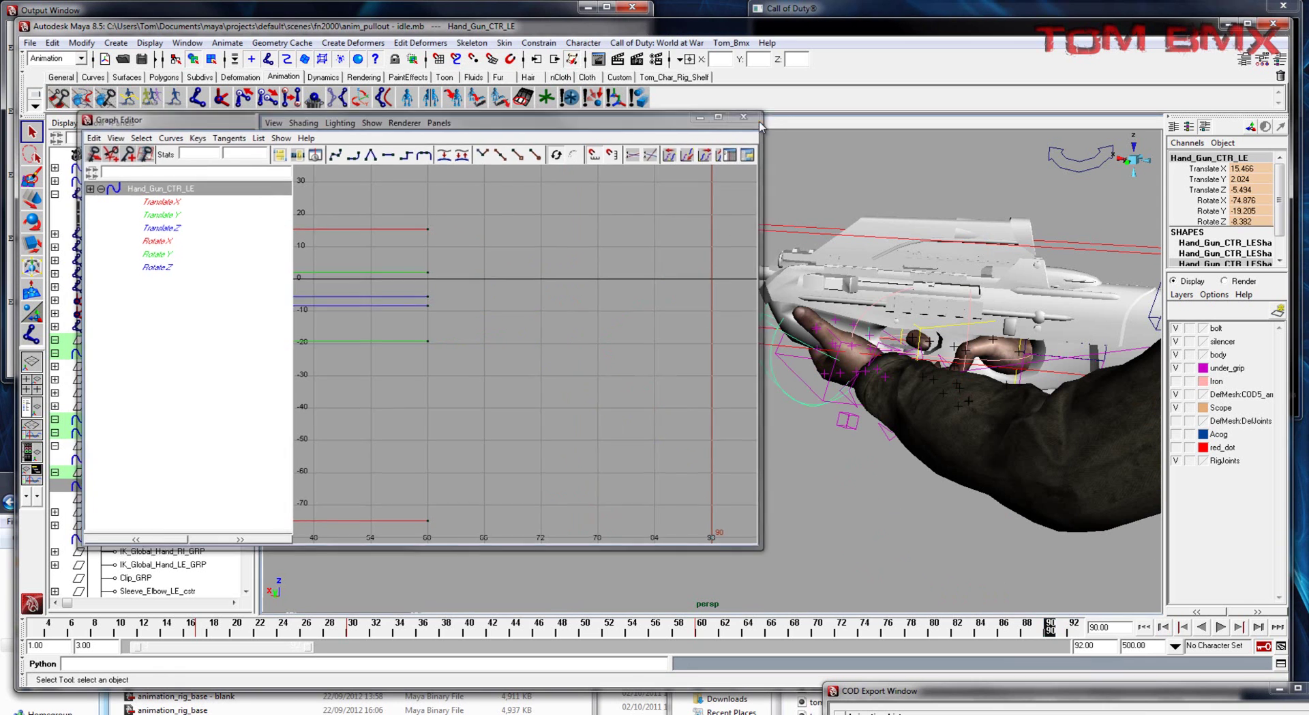
Scrub the timeline past frame 60 and check the arms and gun from the front
{"action": "left_click_drag", "start_coordinate": [709, 629], "coordinate": [992, 622]}
{"action": "left_click_drag", "start_coordinate": [635, 437], "coordinate": [833, 414], "text": "alt"}
{"action": "left_click", "coordinate": [875, 624]}
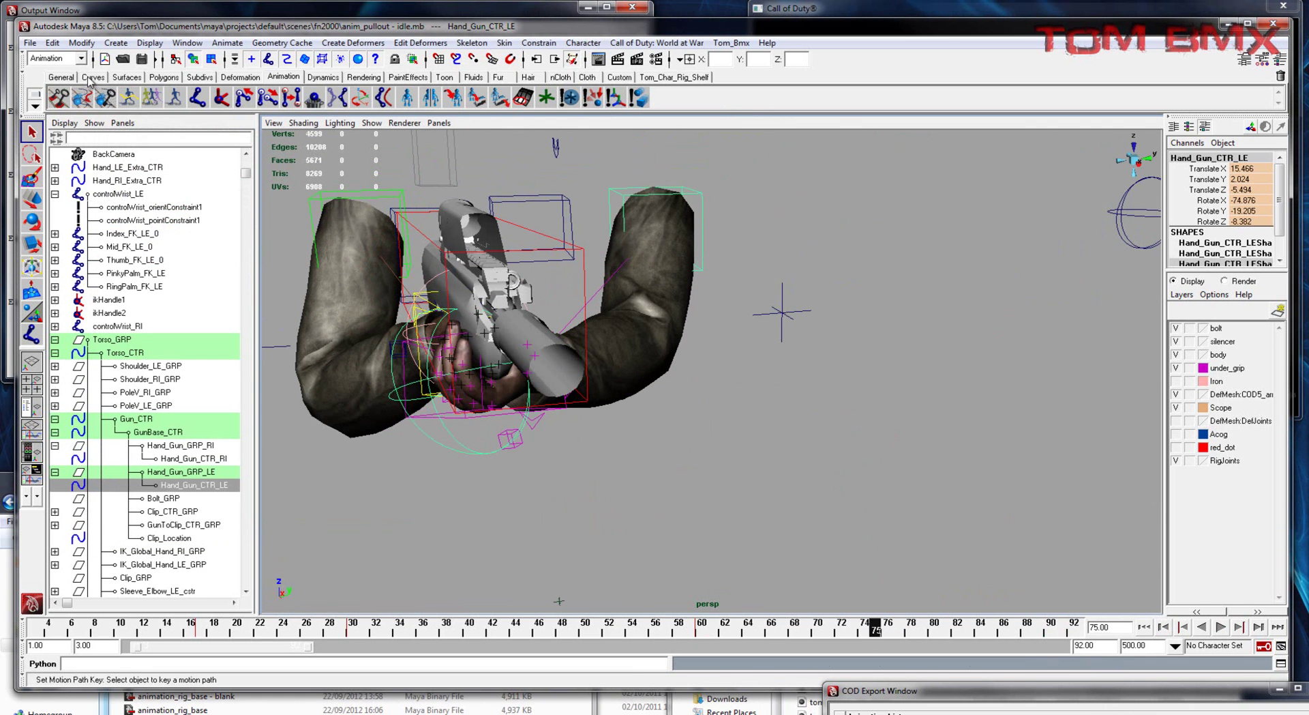
Save the scene as "anim_pull_idle - Fire" in the fn2000 folder and locate the new file in the file browser
{"action": "left_click", "coordinate": [30, 42]}
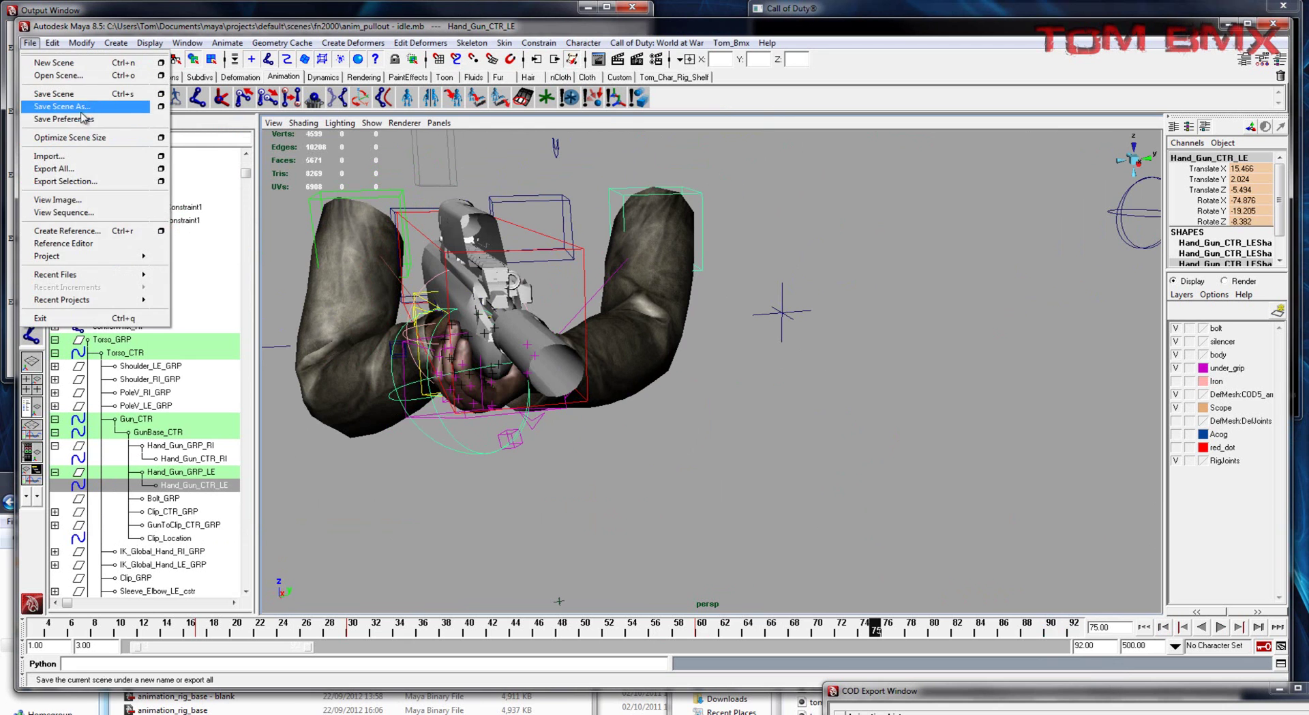
{"action": "left_click", "coordinate": [75, 107]}
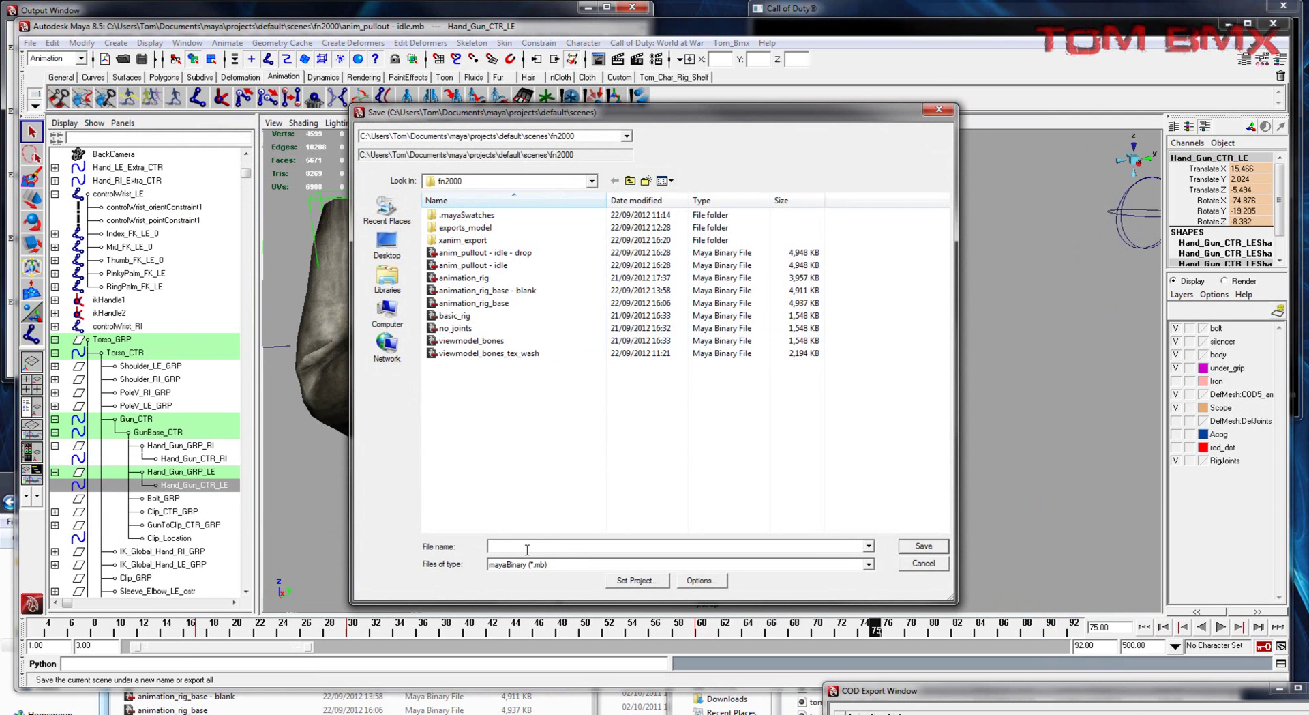
{"action": "type", "text": "anim_"}
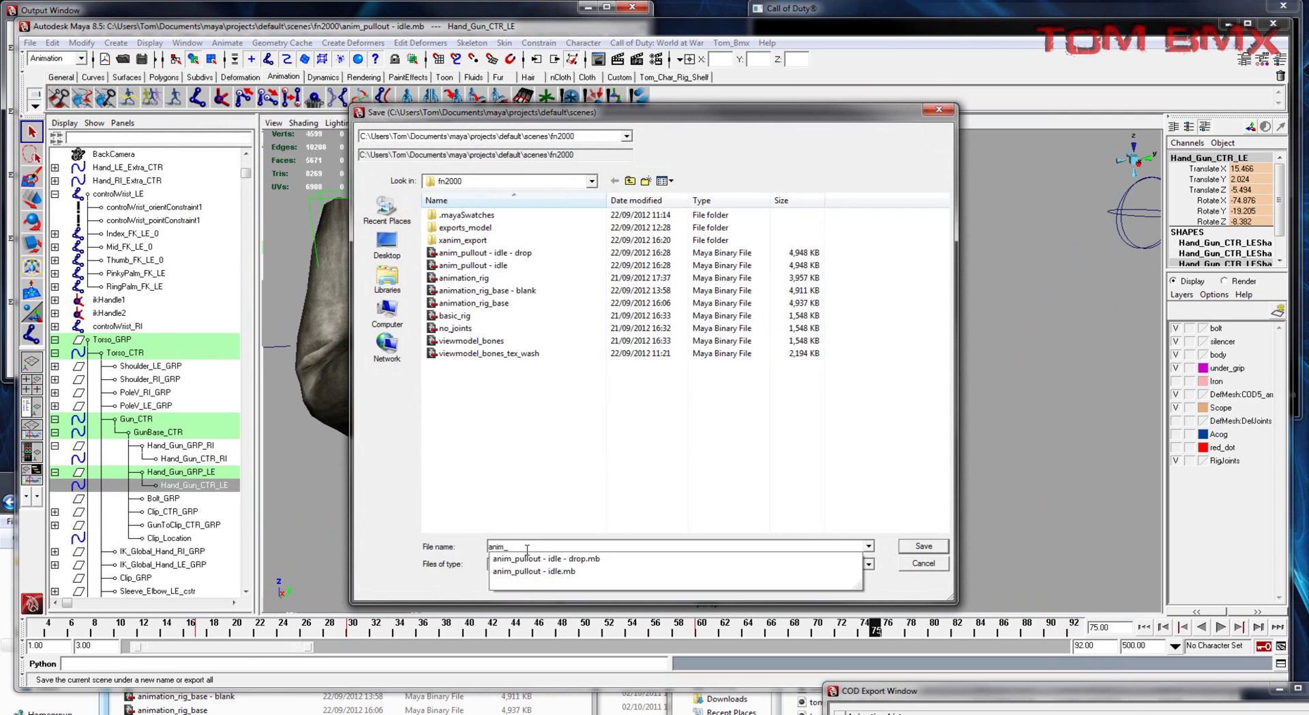
{"action": "type", "text": "pull_idle - Fire"}
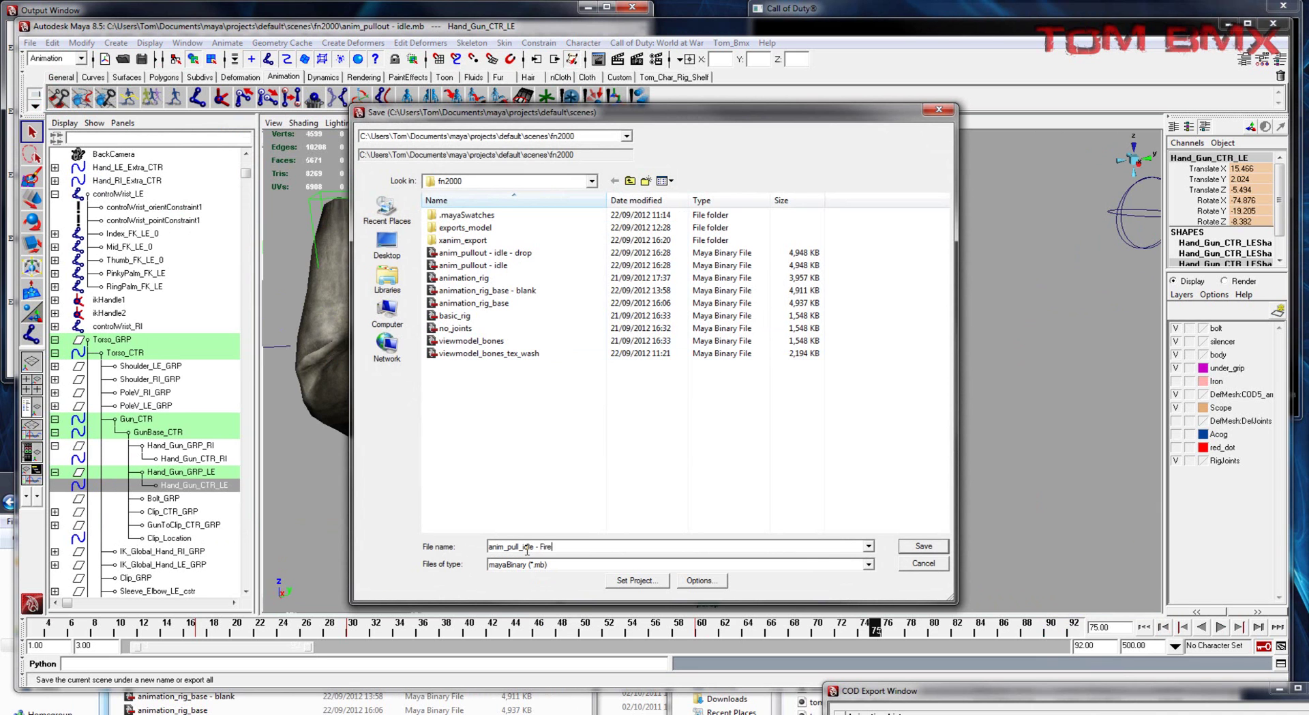
{"action": "key", "text": "Return"}
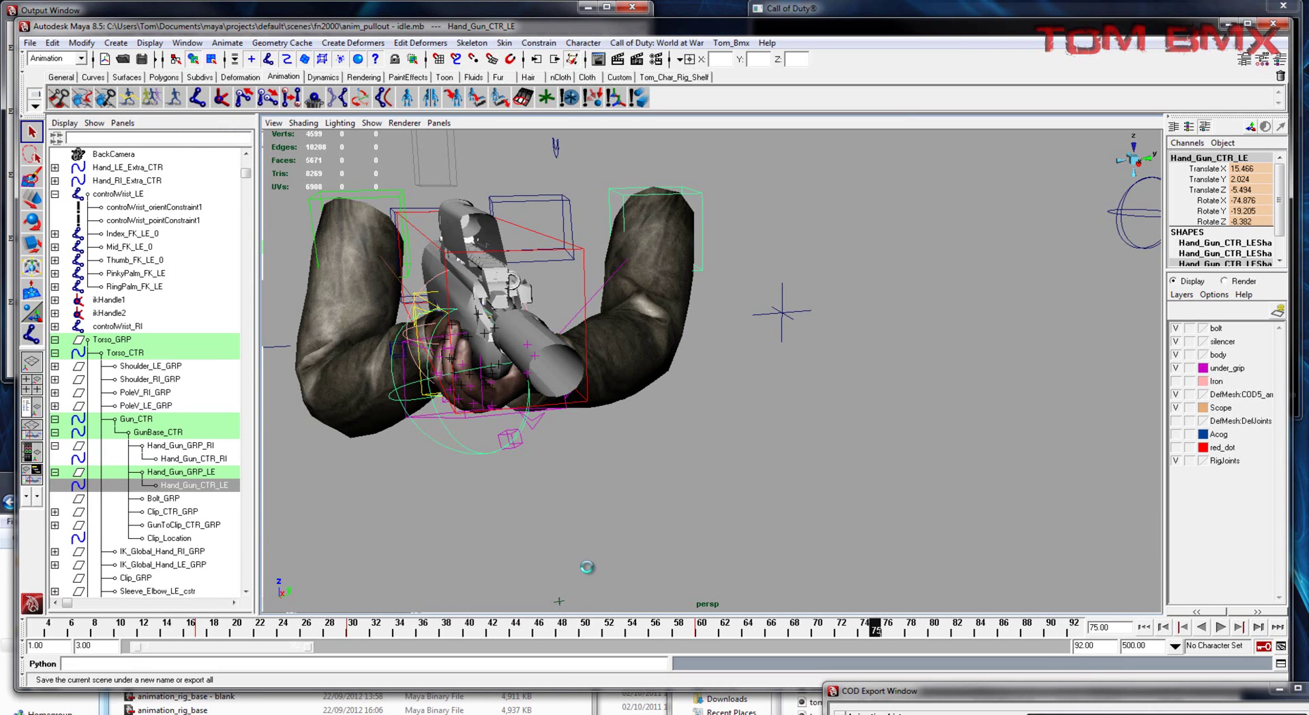
{"action": "left_click", "coordinate": [568, 696]}
{"action": "left_click", "coordinate": [231, 671]}
{"action": "left_click_drag", "start_coordinate": [233, 478], "coordinate": [232, 464]}
{"action": "double_click", "coordinate": [295, 639]}
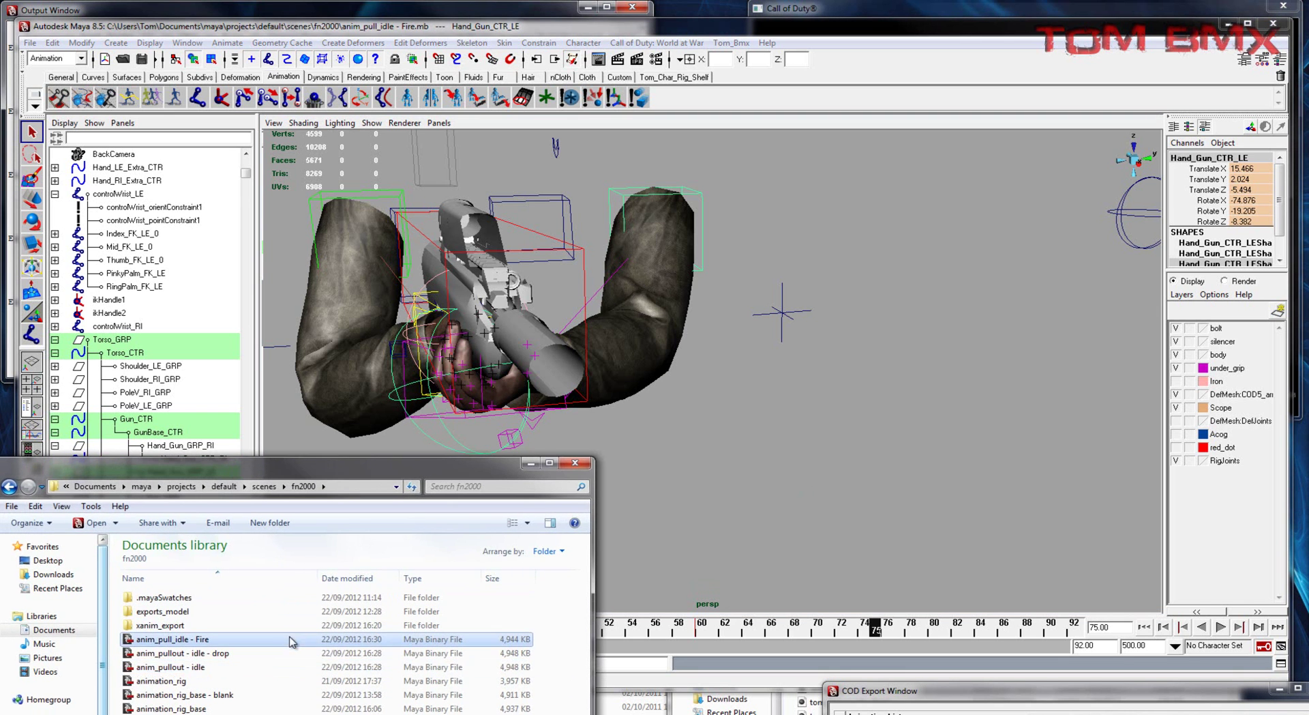
Play the animation and scrub through the timeline while viewing the gun and arms from the side
{"action": "key", "text": "alt+v"}
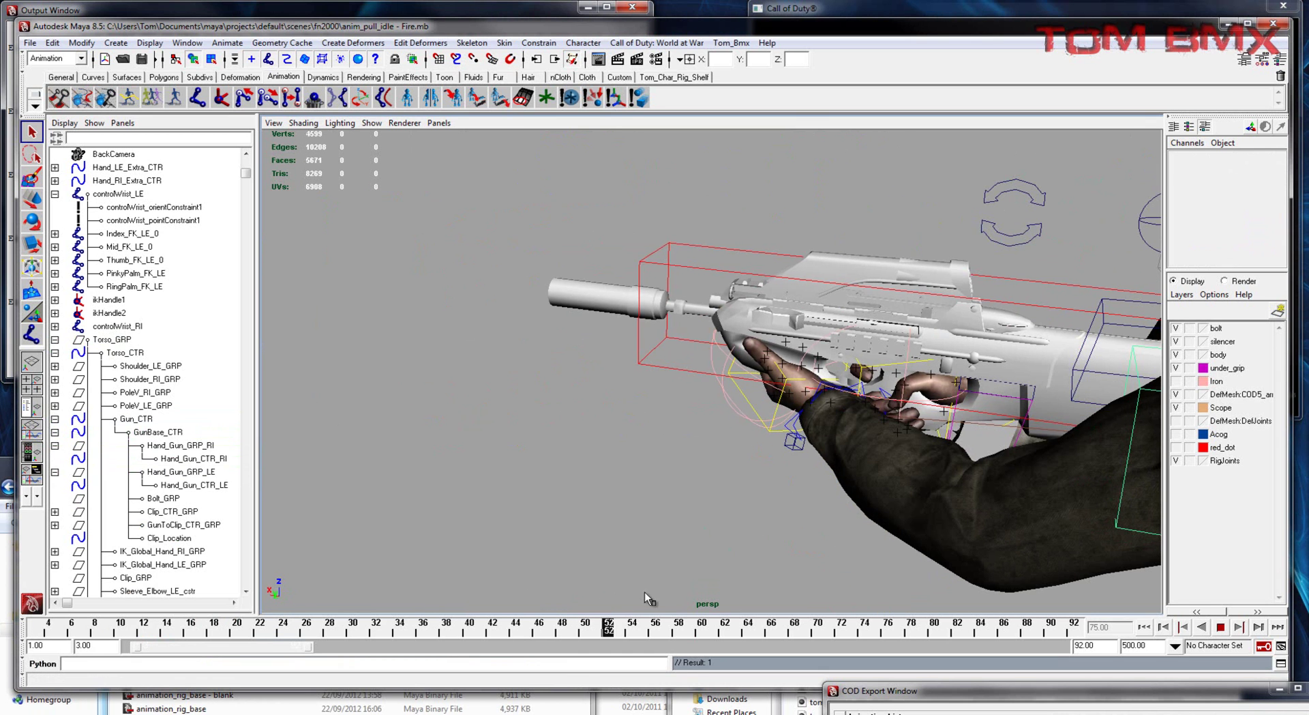
{"action": "key", "text": "alt+v"}
{"action": "left_click_drag", "start_coordinate": [791, 493], "coordinate": [653, 432], "text": "alt"}
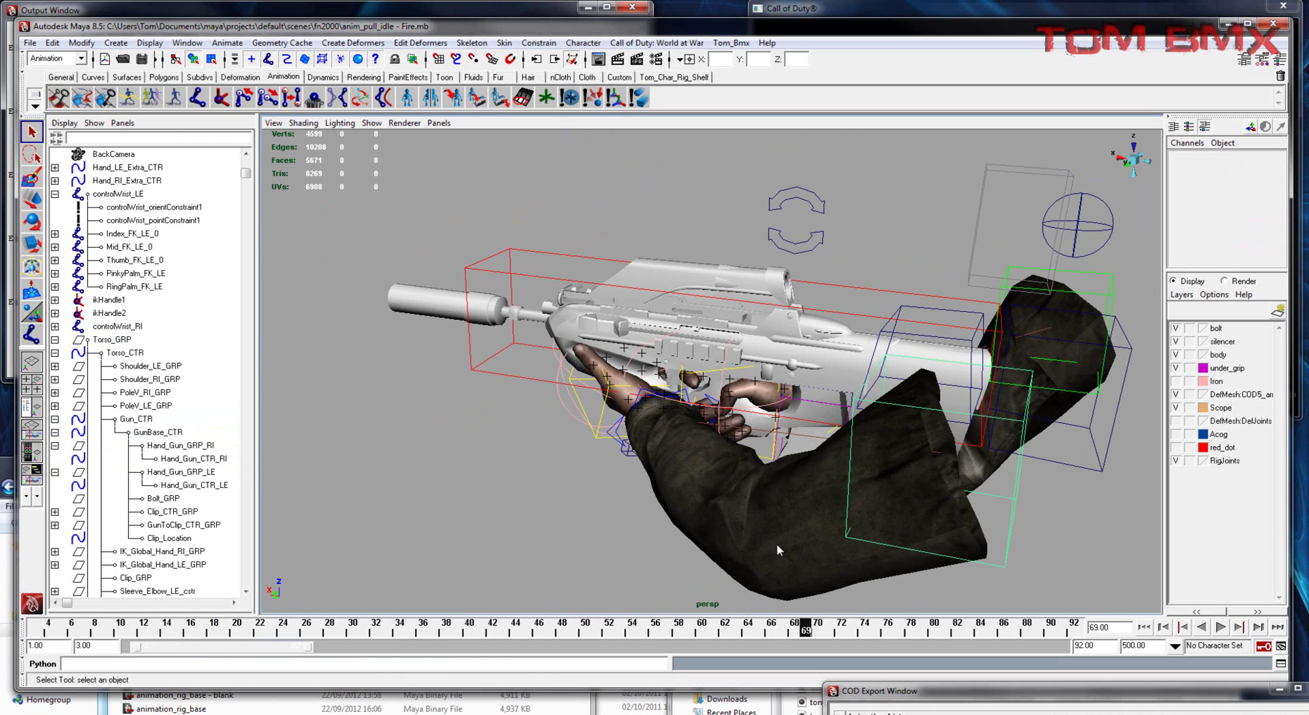
{"action": "left_click_drag", "start_coordinate": [464, 628], "coordinate": [744, 632]}
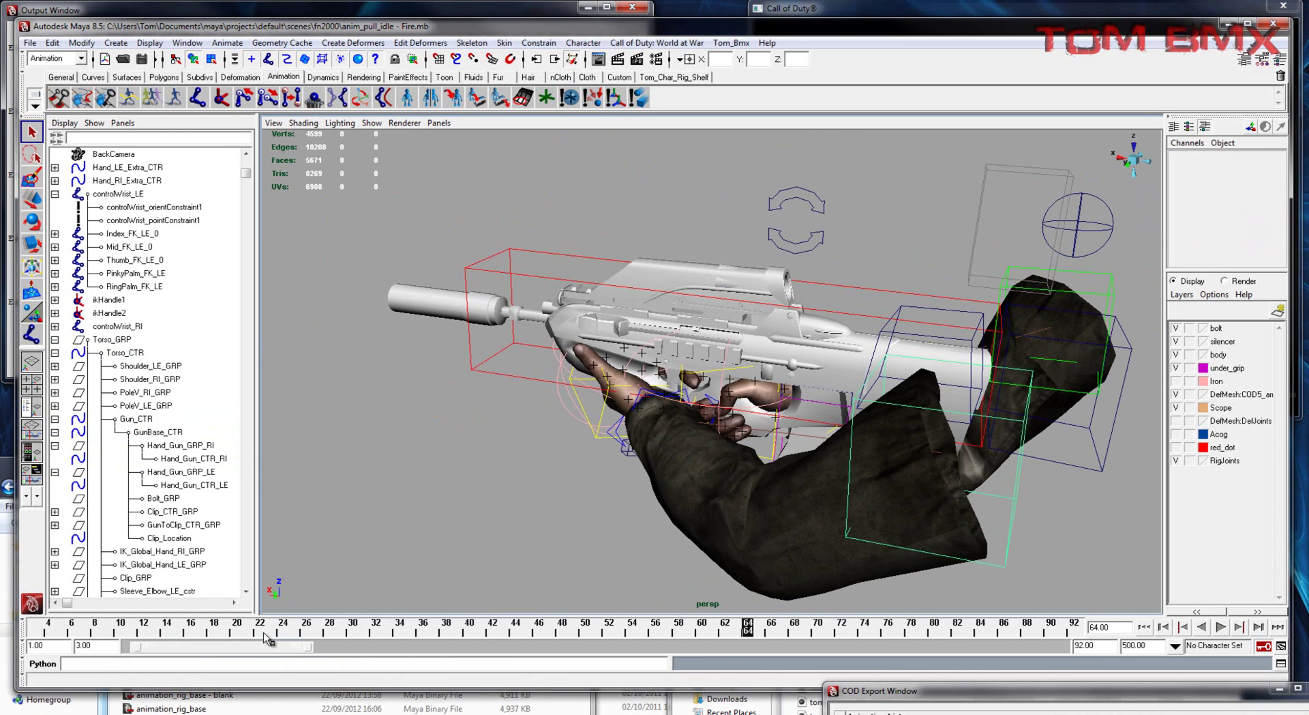
Limit the playback range to frames 60 to 63
{"action": "left_click_drag", "start_coordinate": [223, 653], "coordinate": [331, 652]}
{"action": "left_click_drag", "start_coordinate": [412, 648], "coordinate": [287, 650]}
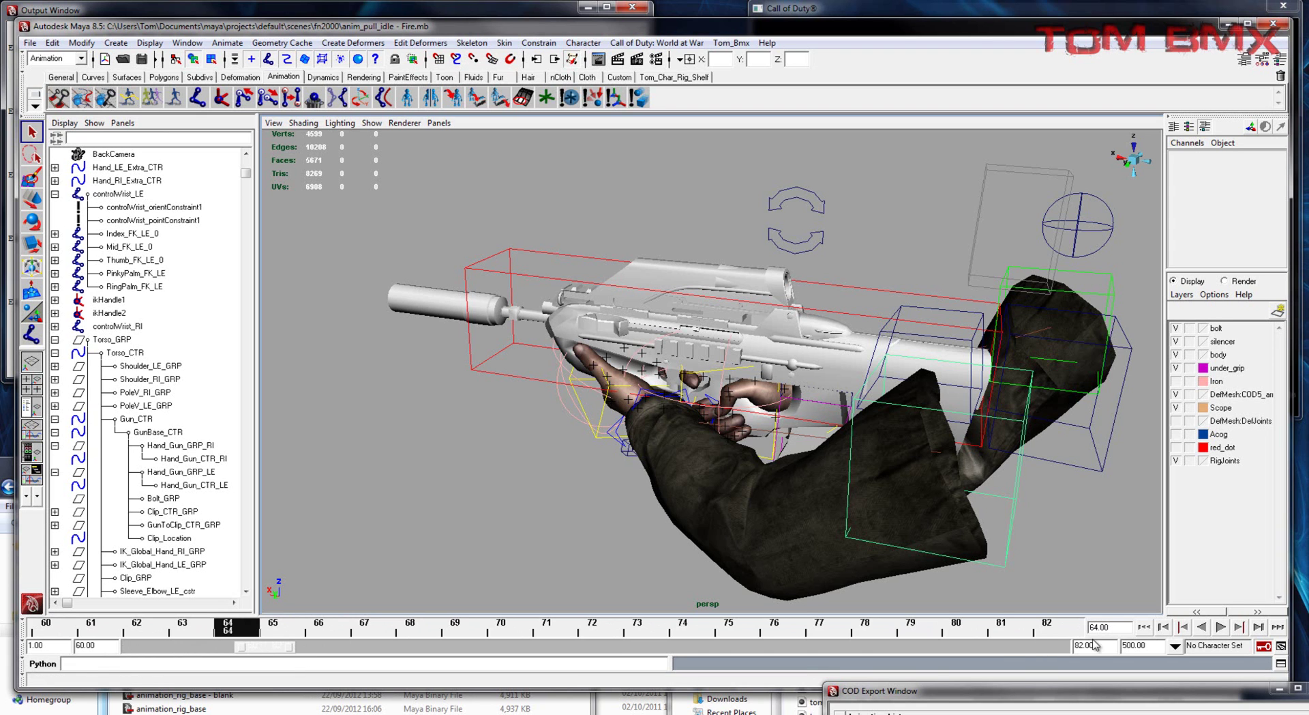
{"action": "double_click", "coordinate": [1081, 644]}
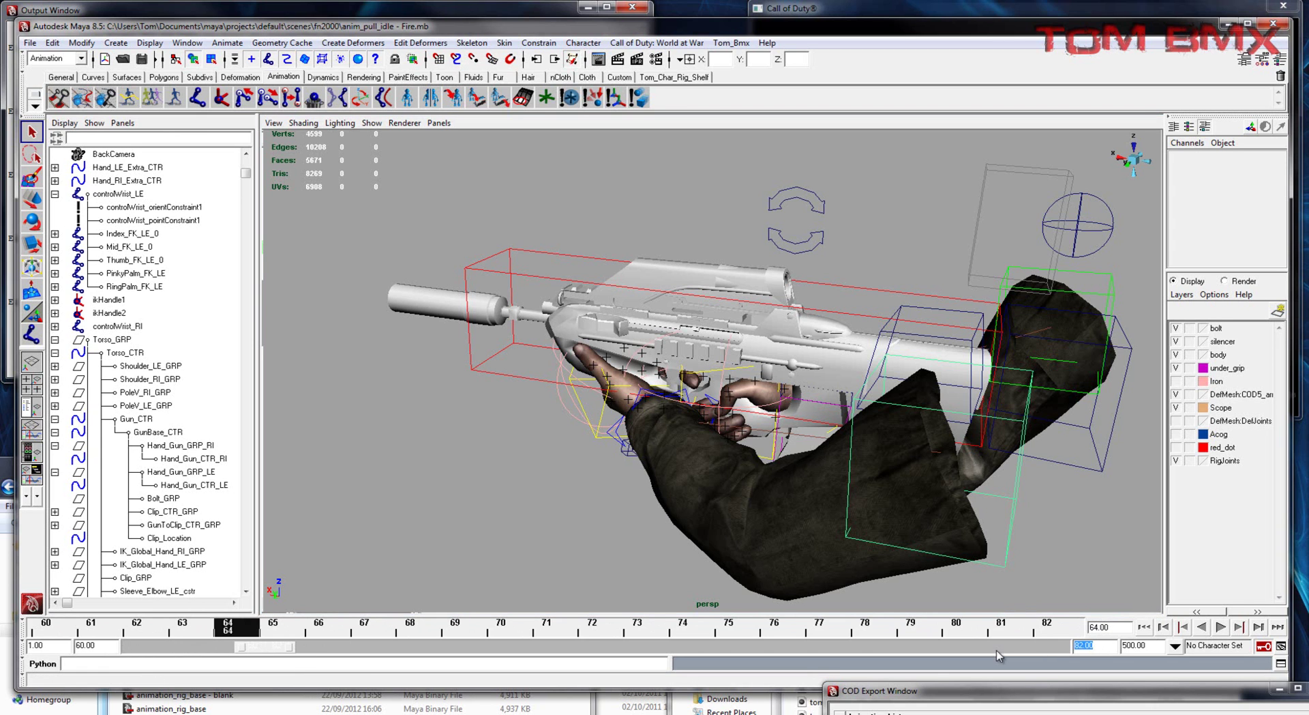
{"action": "type", "text": "63"}
{"action": "key", "text": "Return"}
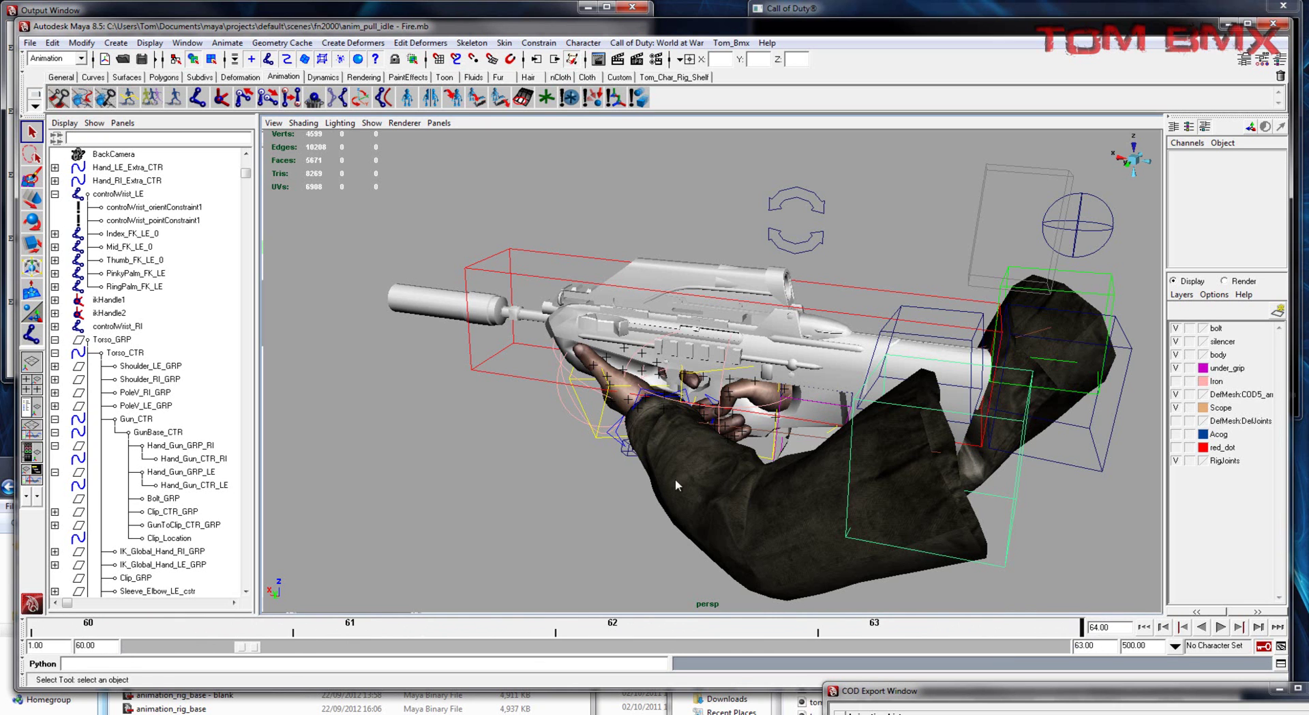
Select Gun_CTR in the viewport and set a key on it at frame 63
{"action": "left_click", "coordinate": [495, 356]}
{"action": "left_click", "coordinate": [927, 631]}
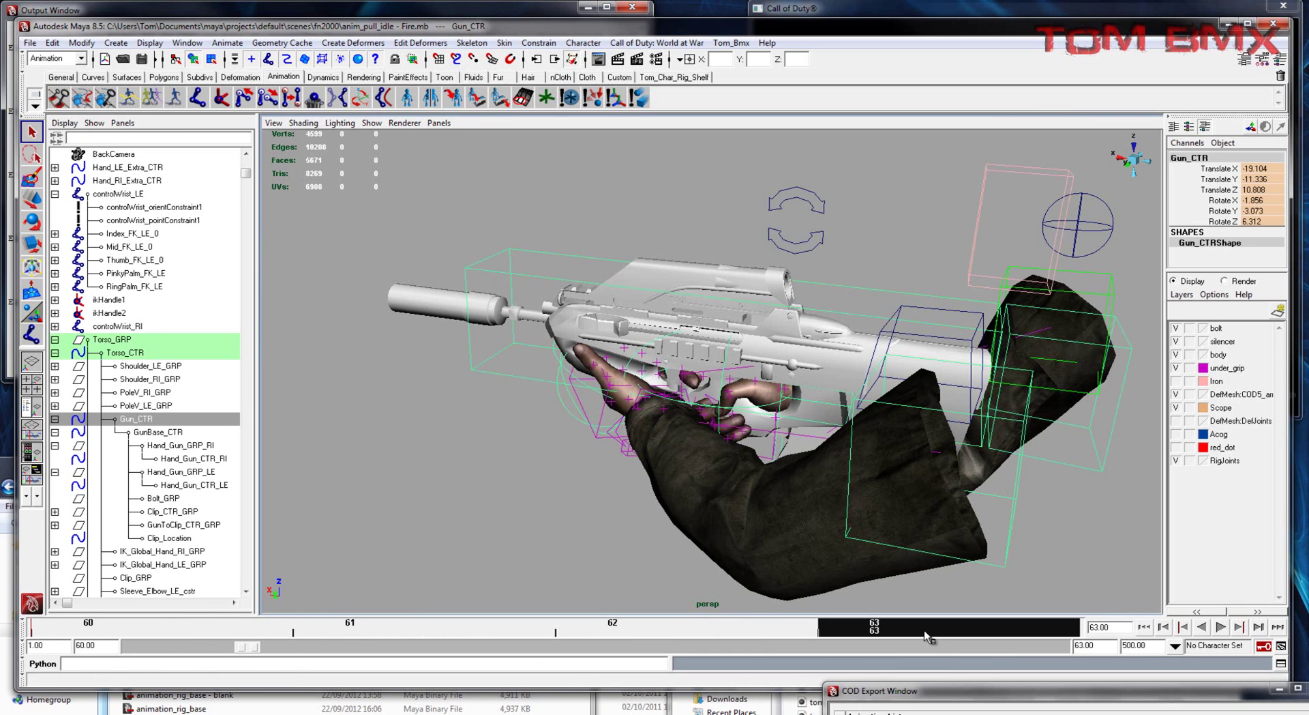
{"action": "key", "text": "s"}
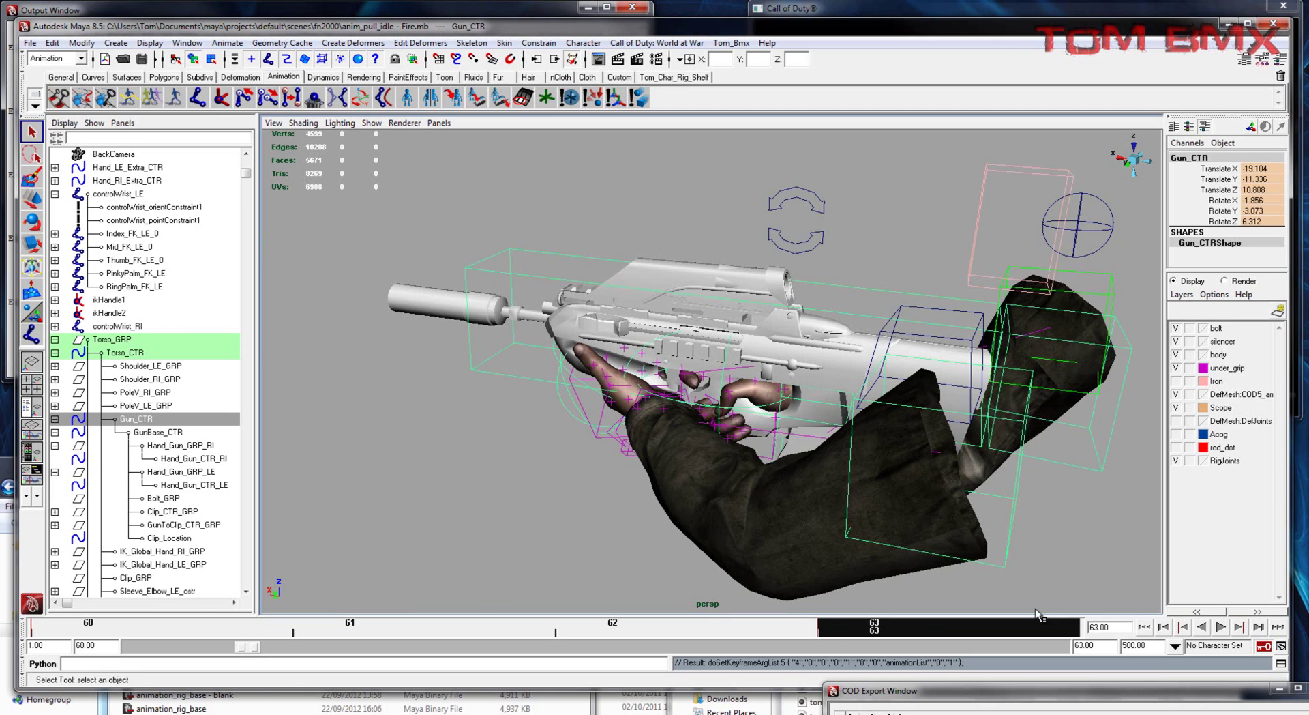
Extend the playback range to frame 64 and move Gun_CTR's key from frame 63 to frame 64
{"action": "left_click", "coordinate": [1098, 645]}
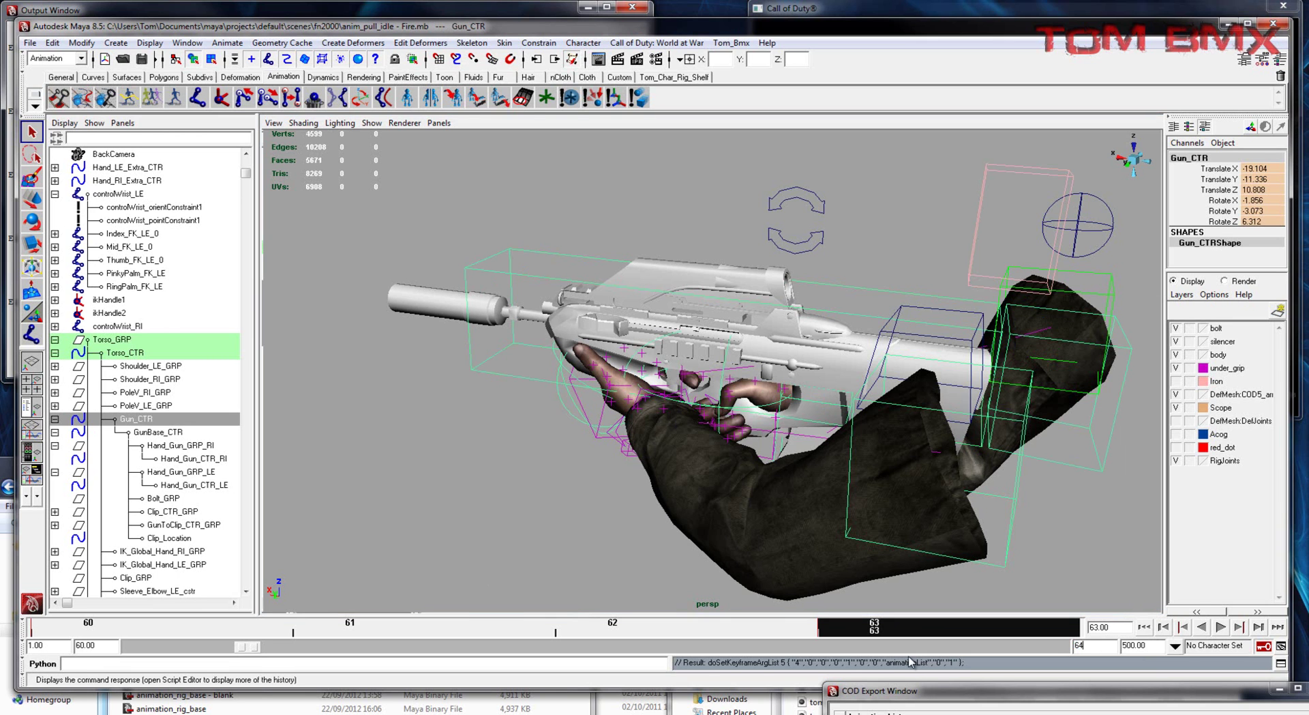
{"action": "key", "text": "Return"}
{"action": "right_click", "coordinate": [738, 617]}
{"action": "right_click", "coordinate": [725, 624]}
{"action": "left_click", "coordinate": [738, 609]}
{"action": "left_click", "coordinate": [916, 624]}
{"action": "right_click", "coordinate": [916, 624]}
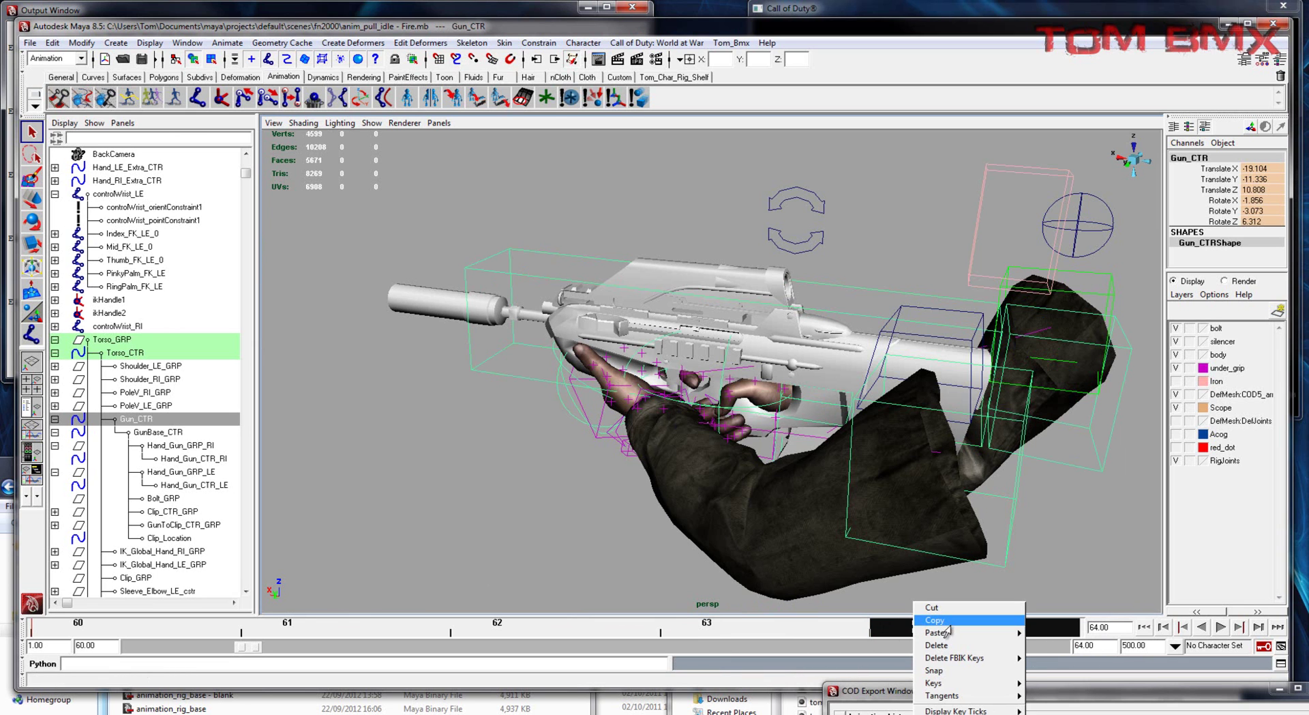
{"action": "mouse_move", "coordinate": [949, 634]}
{"action": "left_click", "coordinate": [1046, 632]}
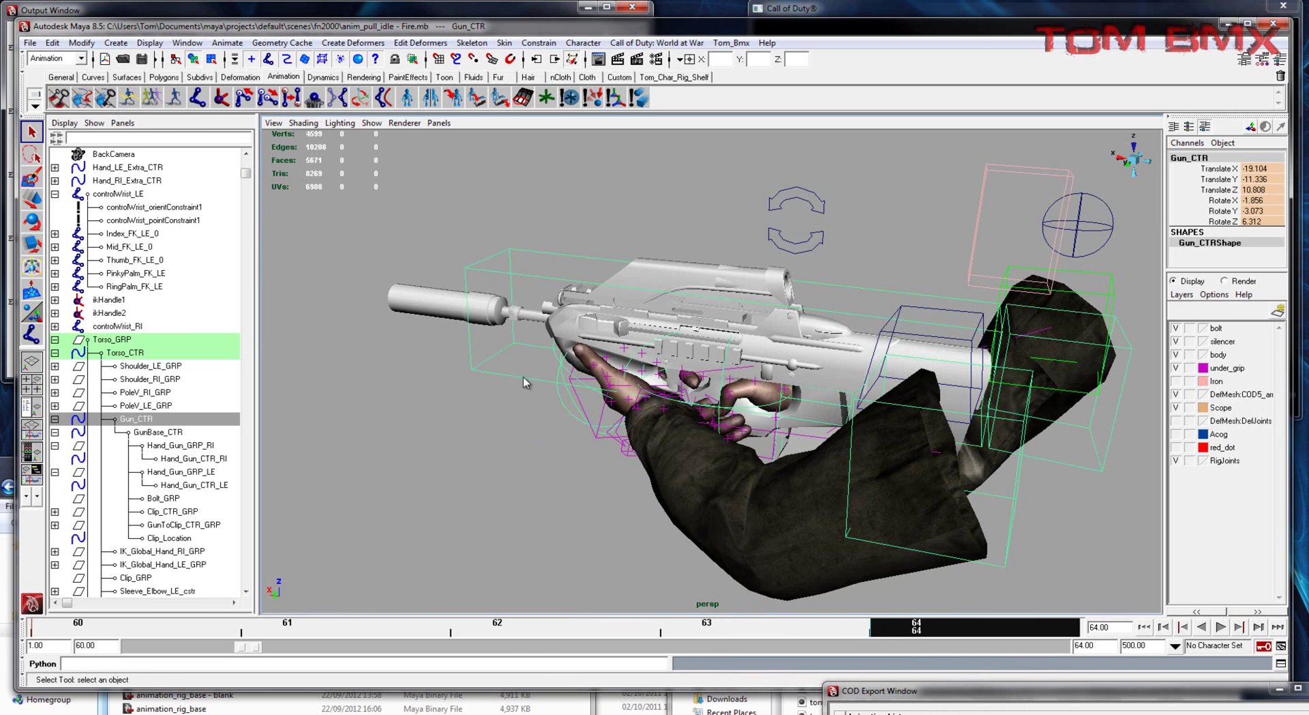
Go to frame 62 and consult the F2000 gameplay reference video in the Firefox window
{"action": "left_click", "coordinate": [501, 633]}
{"action": "left_click_drag", "start_coordinate": [595, 344], "coordinate": [781, 423], "text": "alt"}
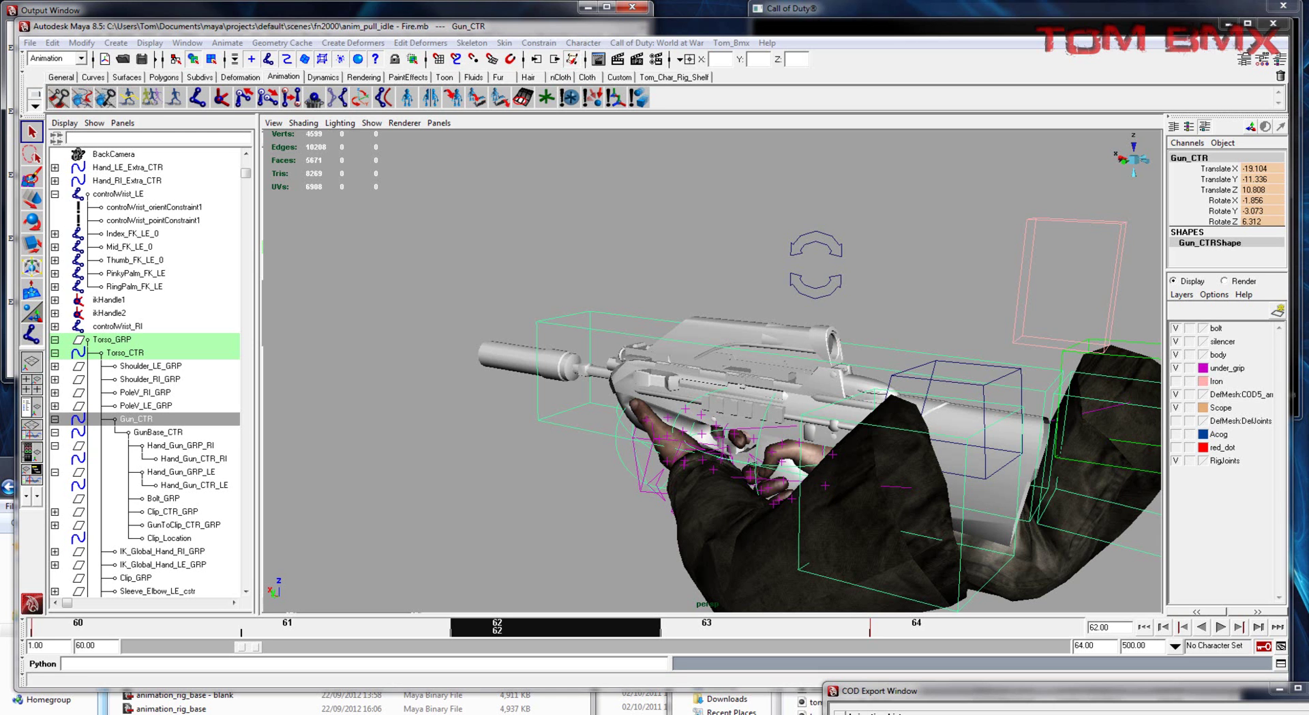
{"action": "left_click_drag", "start_coordinate": [1308, 116], "coordinate": [1053, 108]}
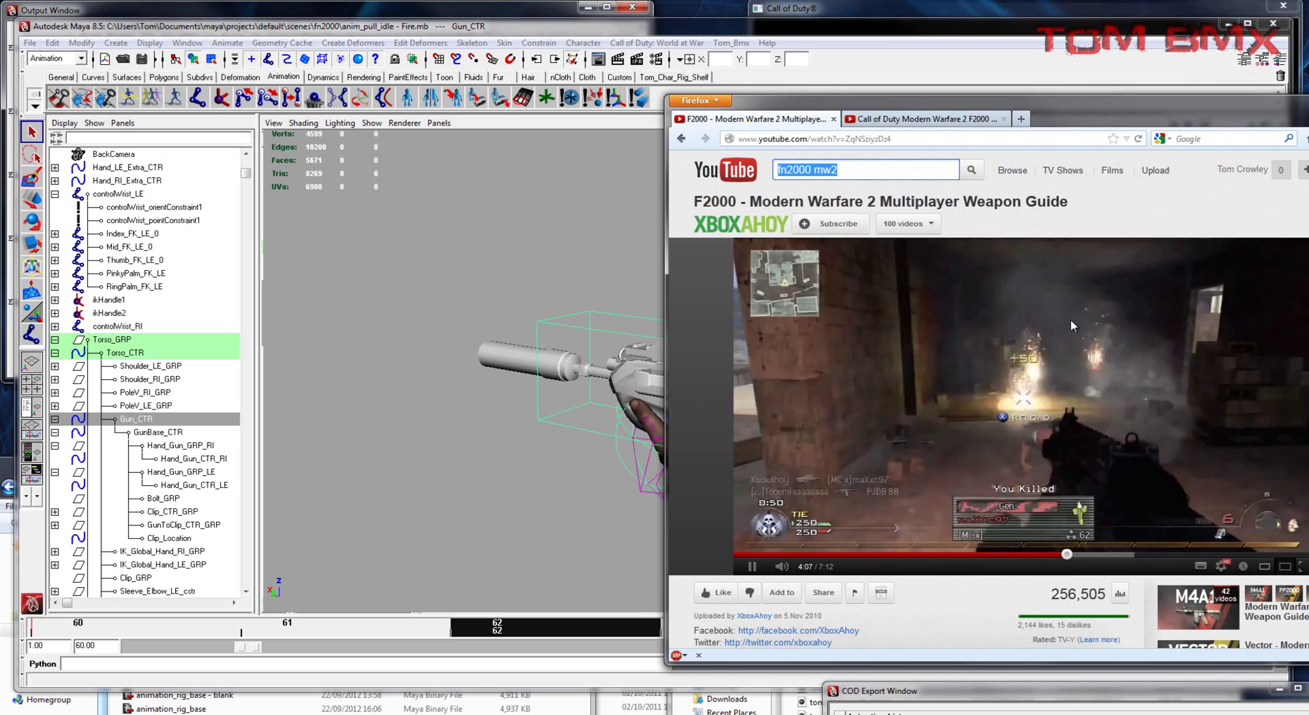
{"action": "left_click_drag", "start_coordinate": [1059, 107], "coordinate": [1308, 113]}
Move Gun_CTR along X to Translate X -19.956 at frame 62 for the recoil
{"action": "middle_click_drag", "start_coordinate": [939, 255], "coordinate": [937, 225], "text": "alt"}
{"action": "left_click_drag", "start_coordinate": [937, 225], "coordinate": [592, 472], "text": "alt"}
{"action": "key", "text": "w"}
{"action": "left_click_drag", "start_coordinate": [743, 430], "coordinate": [622, 463], "text": "alt"}
{"action": "right_click_drag", "start_coordinate": [623, 462], "coordinate": [679, 410], "text": "alt"}
{"action": "left_click_drag", "start_coordinate": [678, 410], "coordinate": [670, 425]}
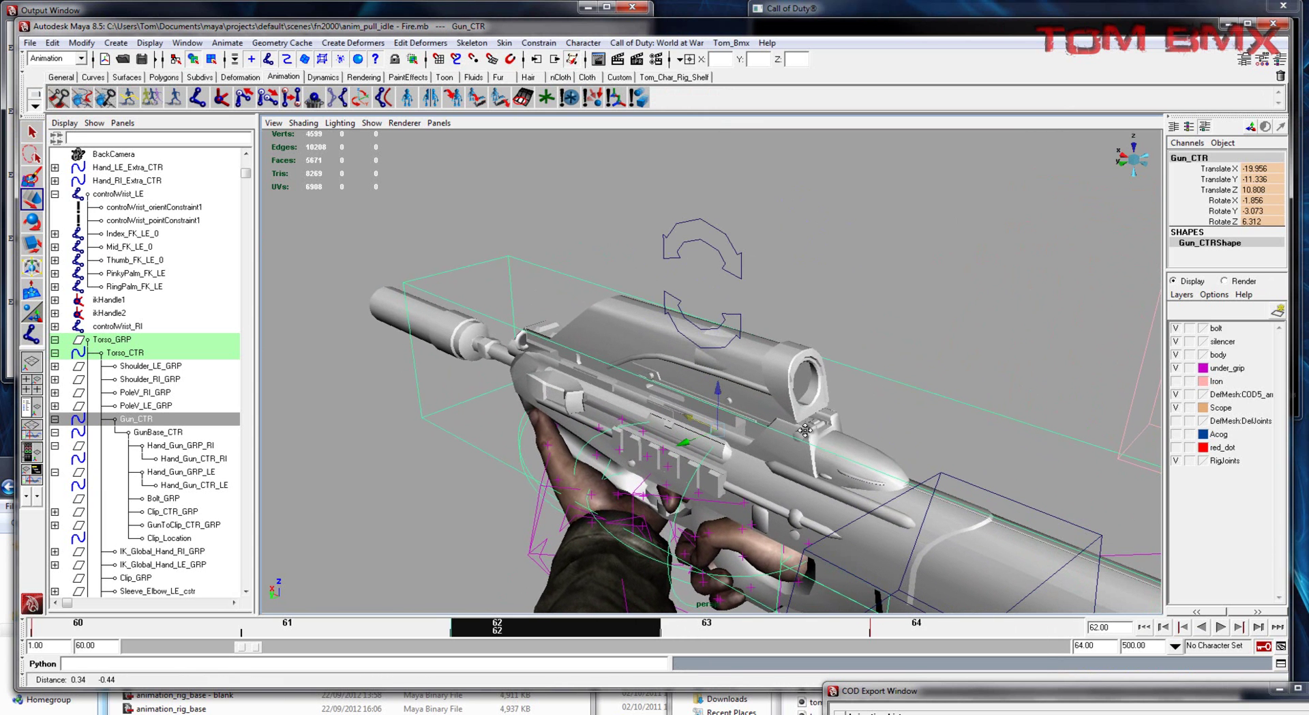
{"action": "middle_click_drag", "start_coordinate": [823, 450], "coordinate": [789, 414], "text": "alt"}
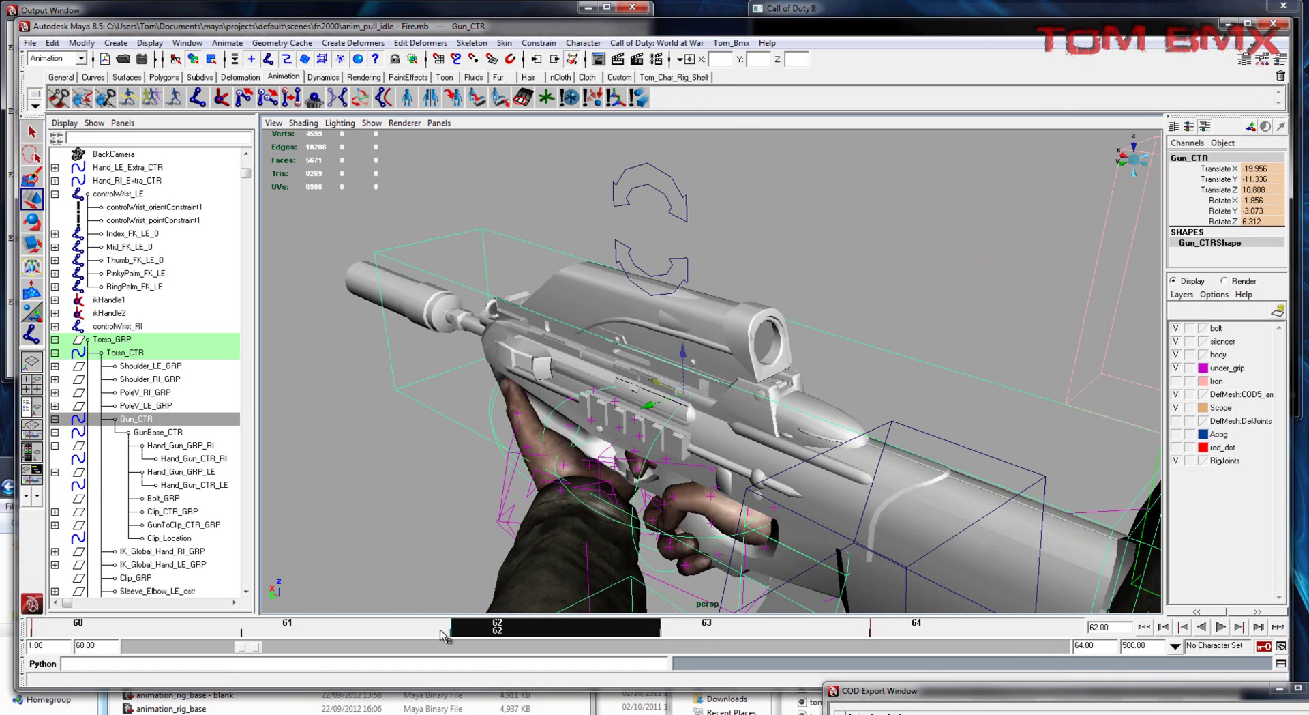
Rotate Gun_CTR slightly at frame 62 to Rotate X -1.923, Y -3.674 and Z 6.316
{"action": "mouse_move", "coordinate": [438, 564]}
{"action": "left_mouse_down", "text": "alt"}
{"action": "mouse_move", "coordinate": [812, 453]}
{"action": "mouse_move", "coordinate": [756, 490]}
{"action": "left_mouse_up", "text": "alt"}
{"action": "key", "text": "e"}
{"action": "middle_click_drag", "start_coordinate": [757, 489], "coordinate": [694, 448], "text": "alt"}
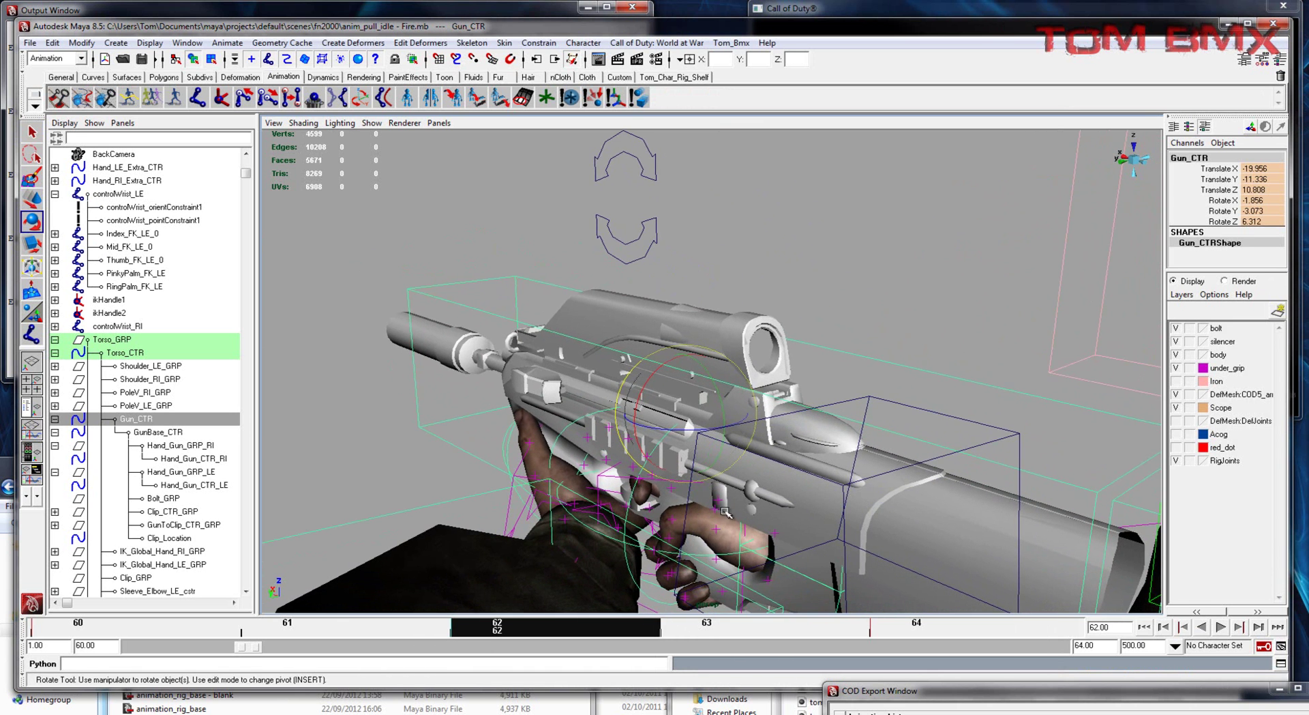
{"action": "left_click_drag", "start_coordinate": [713, 339], "coordinate": [716, 405], "text": "alt"}
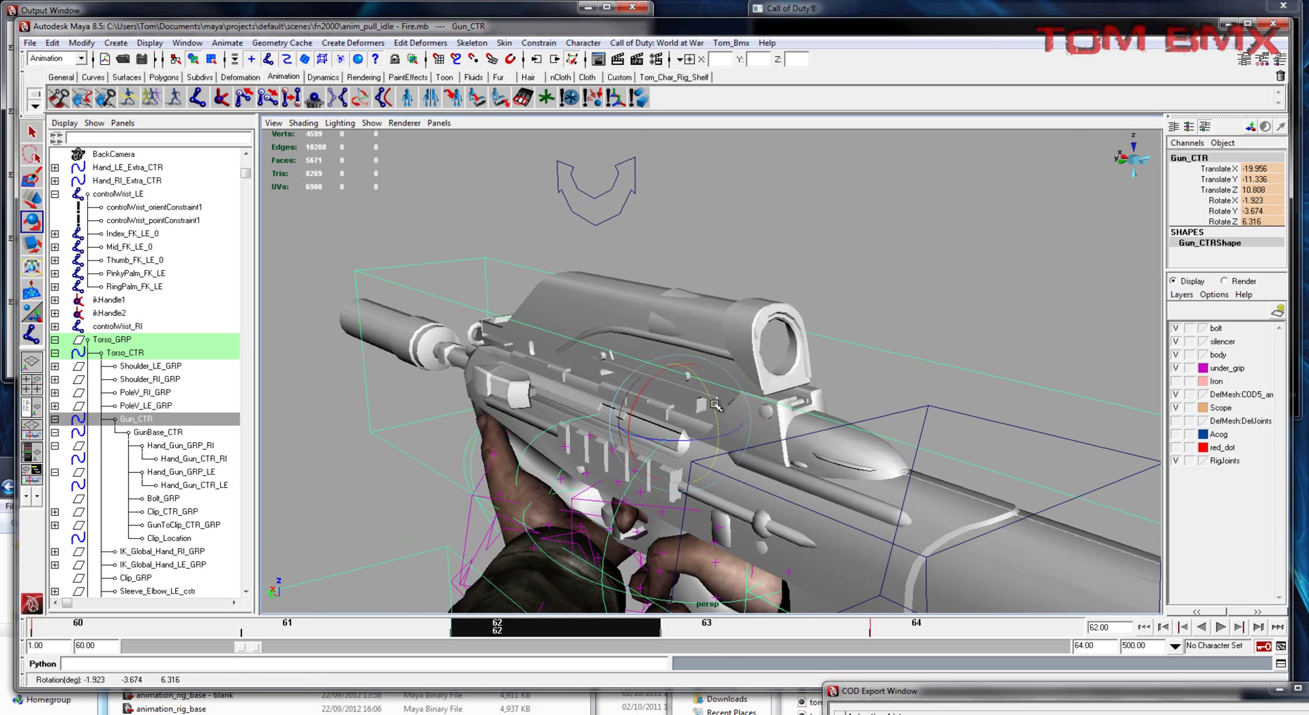
Lower Gun_CTR to Translate Z 10.662 and play back the recoil to check it from the side
{"action": "key", "text": "w"}
{"action": "key", "text": "alt+v"}
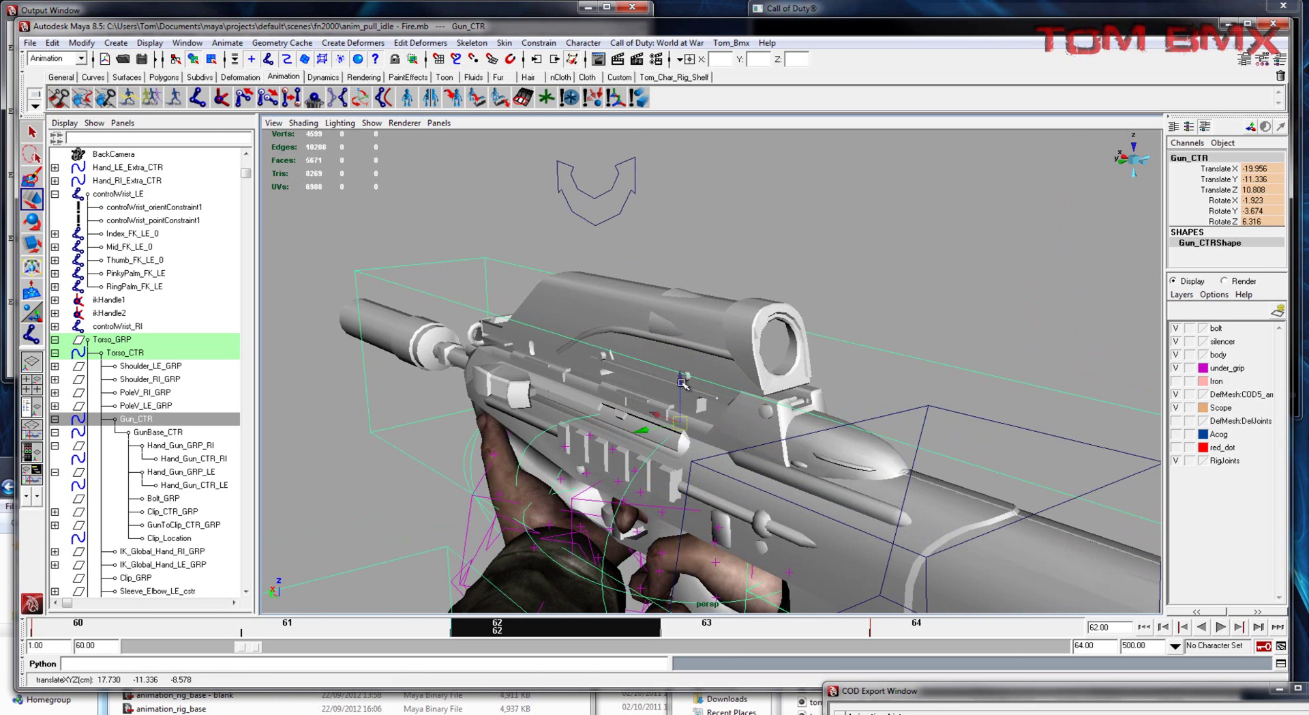
{"action": "scroll", "coordinate": [666, 306], "scroll_direction": "down", "scroll_amount": 5}
{"action": "left_click_drag", "start_coordinate": [486, 389], "coordinate": [536, 391], "text": "alt"}
{"action": "scroll", "coordinate": [508, 410], "scroll_direction": "down", "scroll_amount": 1}
{"action": "middle_click_drag", "start_coordinate": [506, 410], "coordinate": [603, 402], "text": "alt"}
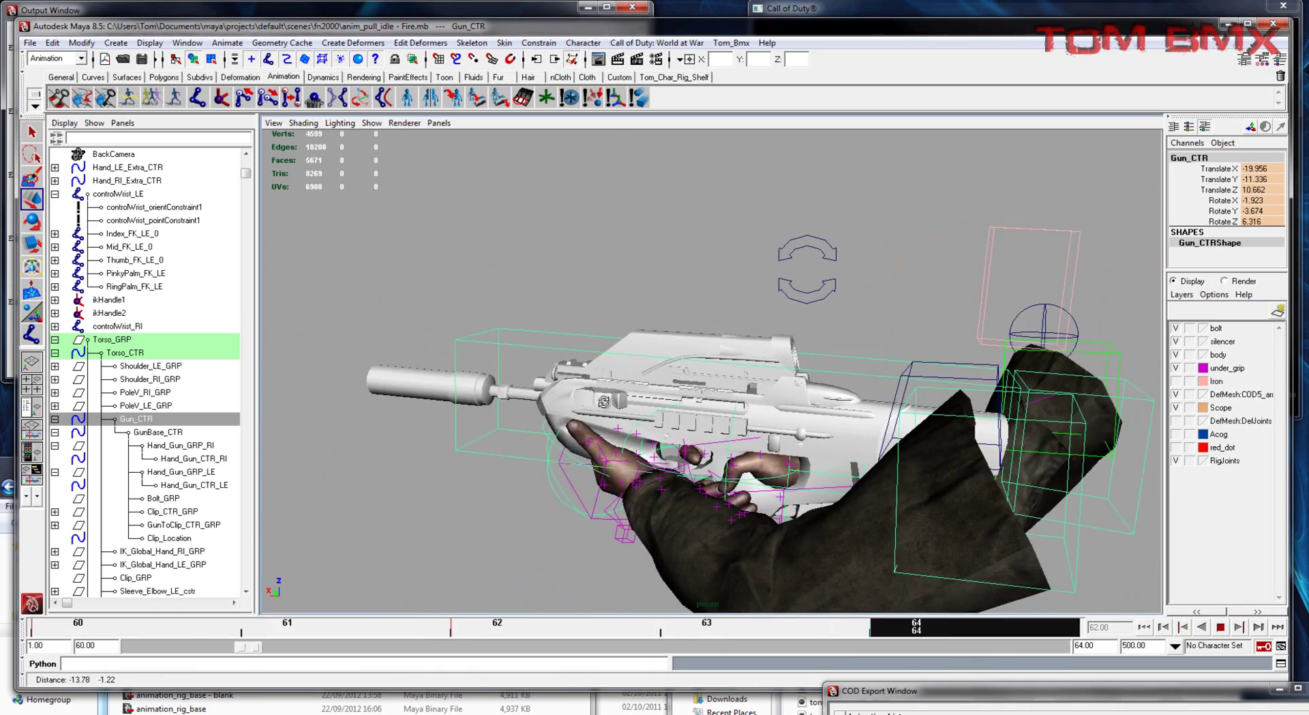
{"action": "left_click_drag", "start_coordinate": [603, 402], "coordinate": [873, 445], "text": "alt"}
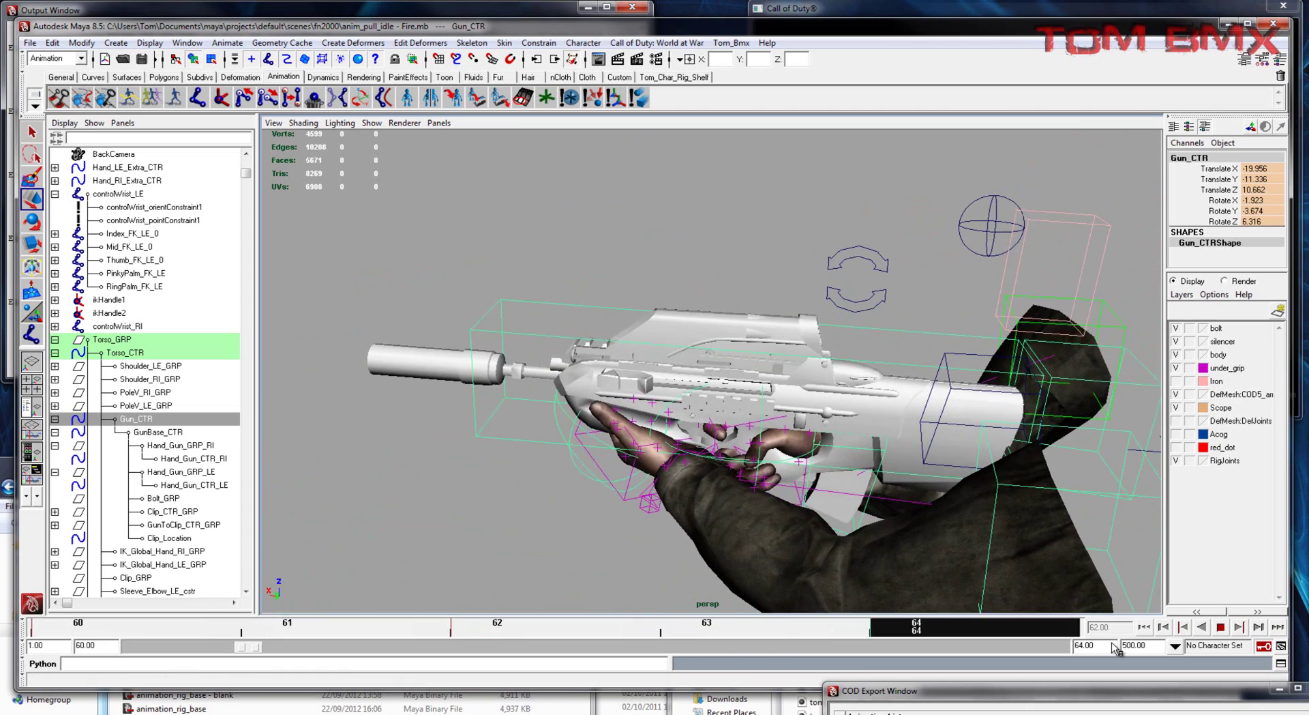
{"action": "left_click", "coordinate": [1220, 627]}
Bring up the COD Export Window, add a fourth animation entry and delete it again
{"action": "left_click_drag", "start_coordinate": [1200, 691], "coordinate": [1021, 372]}
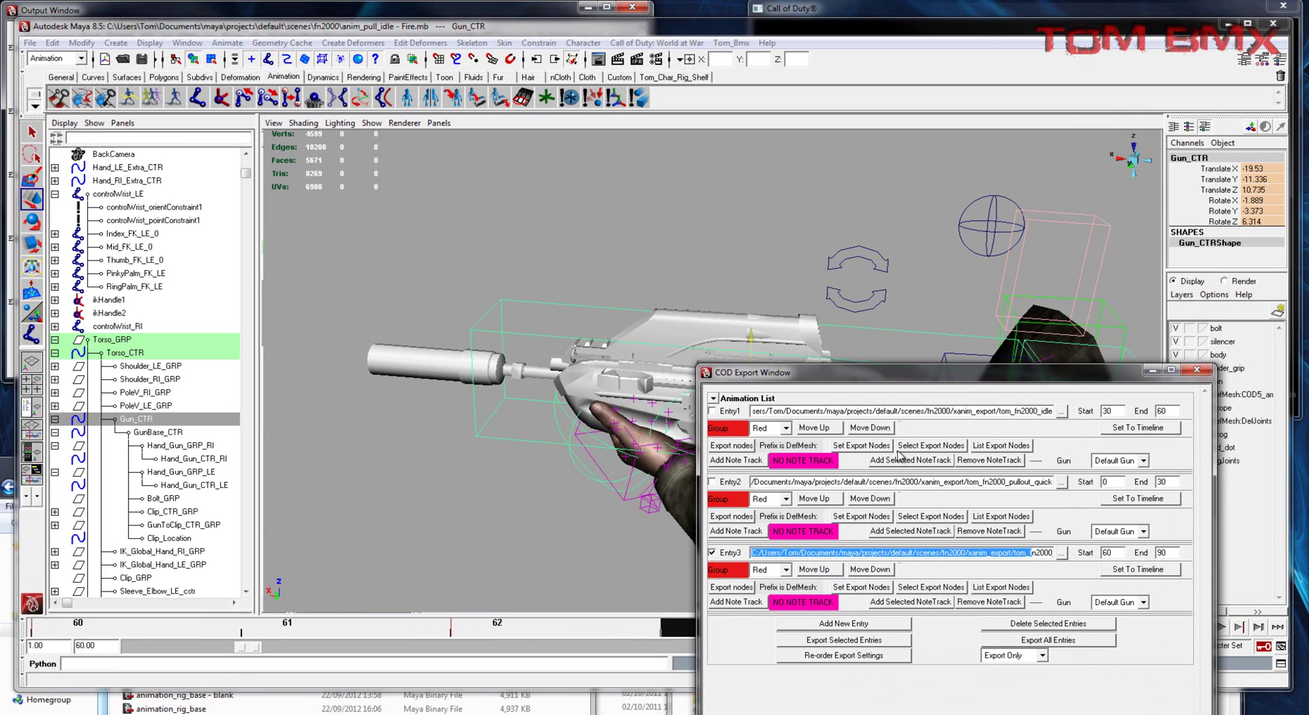
{"action": "left_click", "coordinate": [852, 622]}
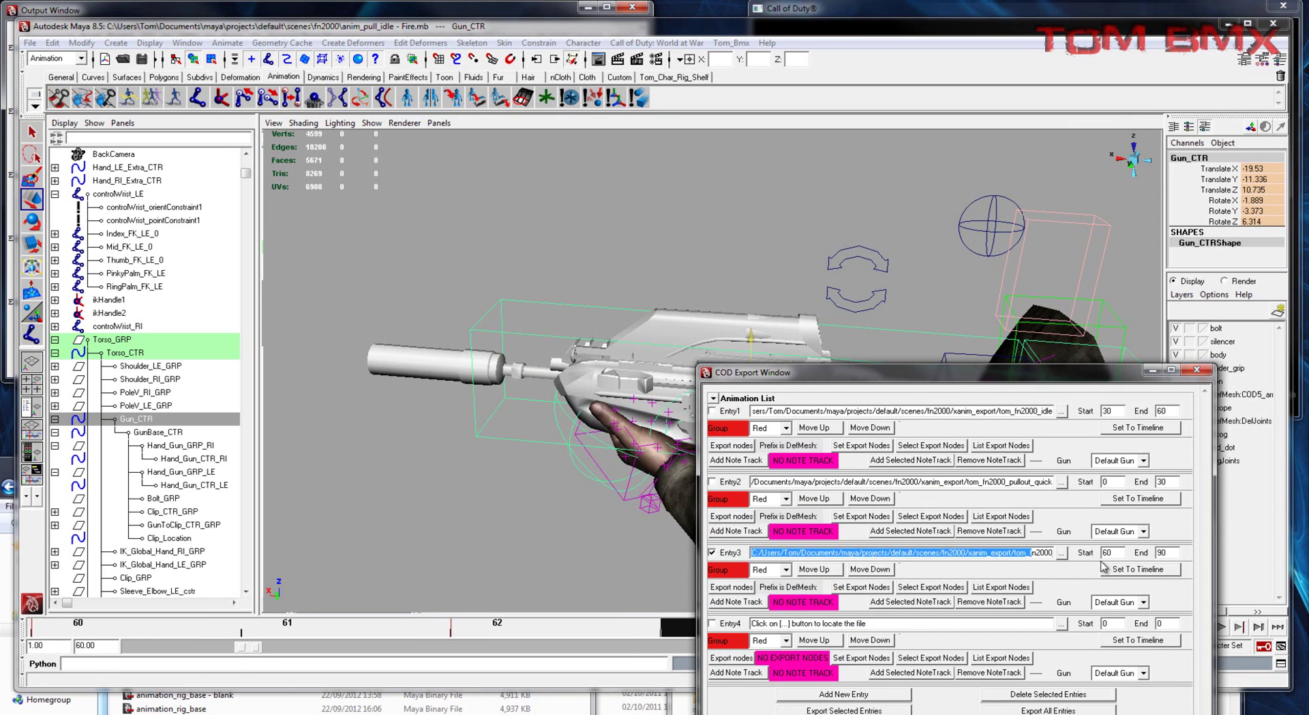
{"action": "left_click", "coordinate": [712, 623]}
{"action": "left_click", "coordinate": [712, 552]}
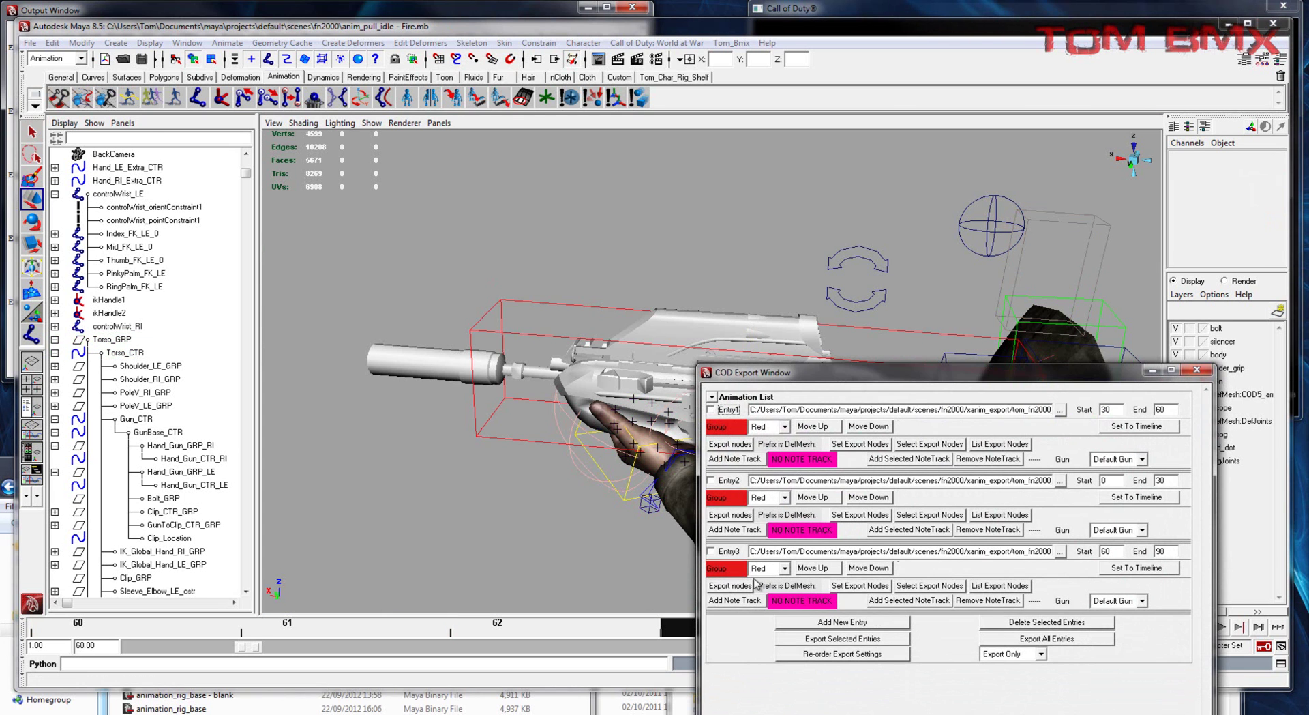
Enable only Entry3 in the animation list and set its end frame to 64
{"action": "left_click", "coordinate": [711, 551]}
{"action": "double_click", "coordinate": [1167, 552]}
{"action": "left_click_drag", "start_coordinate": [824, 373], "coordinate": [840, 292]}
{"action": "type", "text": "64"}
Set Entry3's export file to tom_fn2000_fire in the xanim_export folder
{"action": "left_click", "coordinate": [1076, 468]}
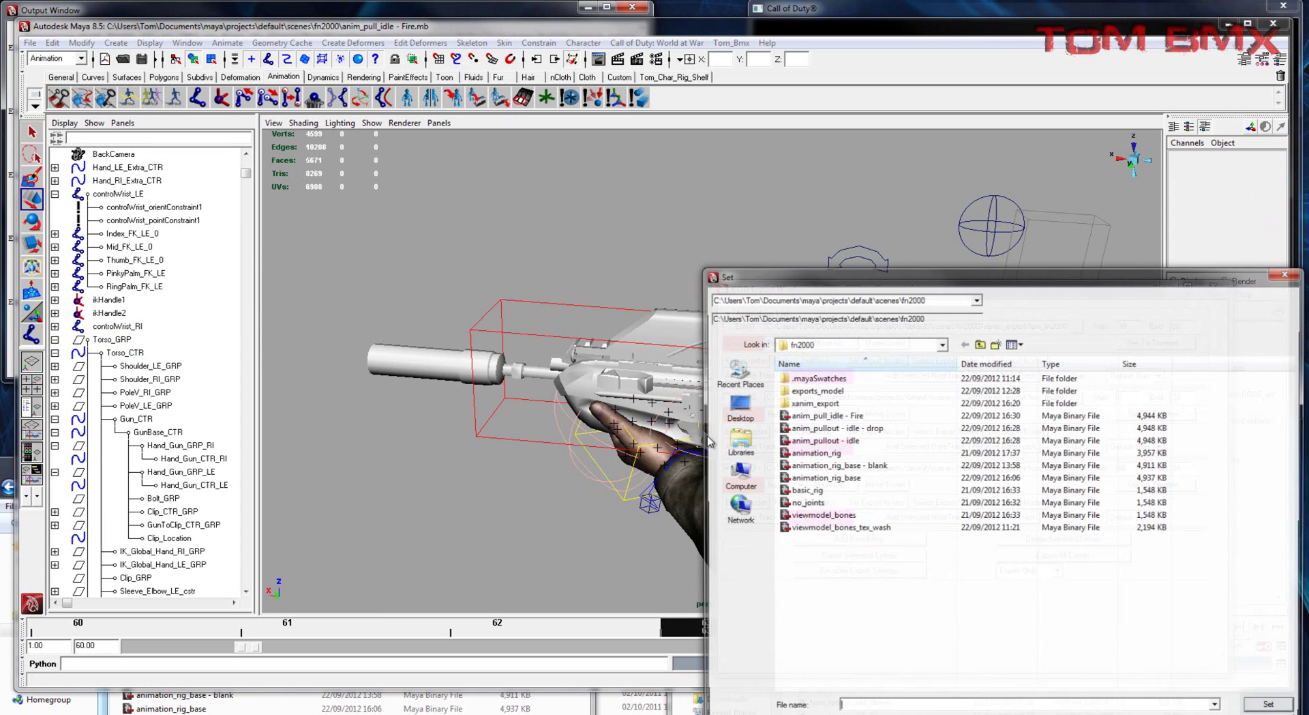
{"action": "double_click", "coordinate": [815, 401]}
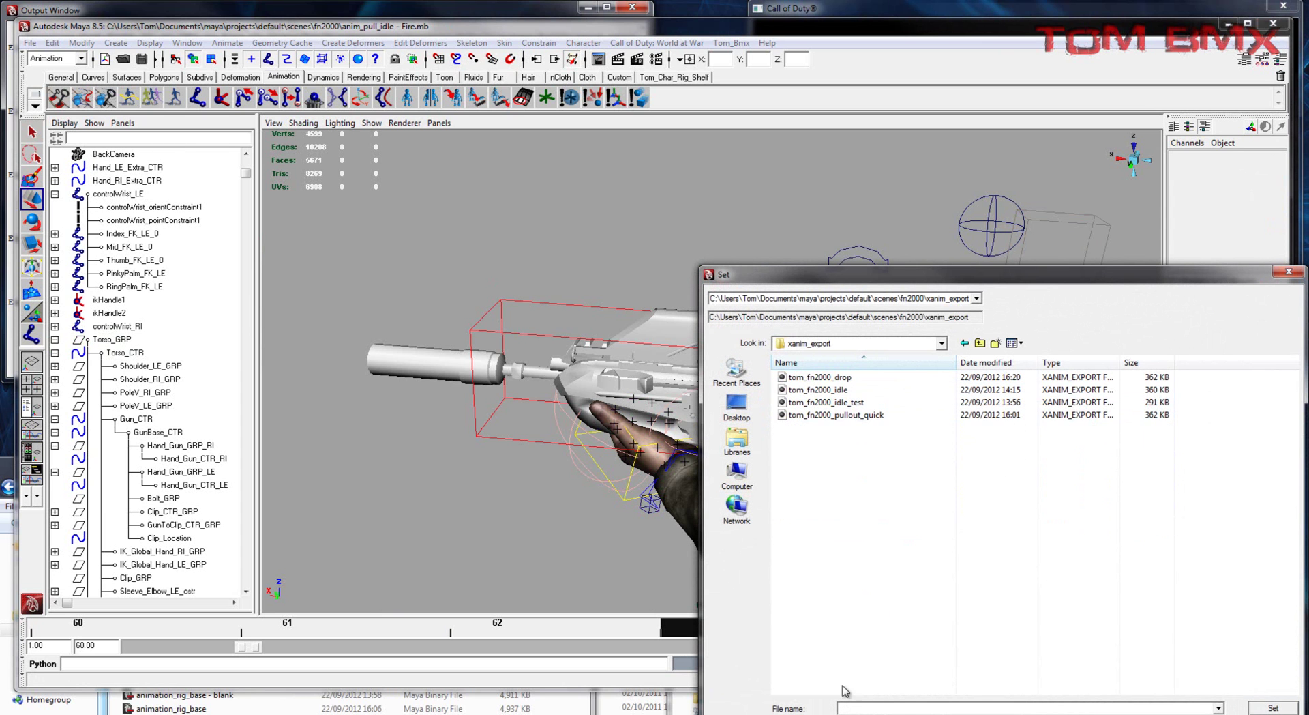
{"action": "left_click", "coordinate": [826, 415]}
{"action": "left_click", "coordinate": [818, 389]}
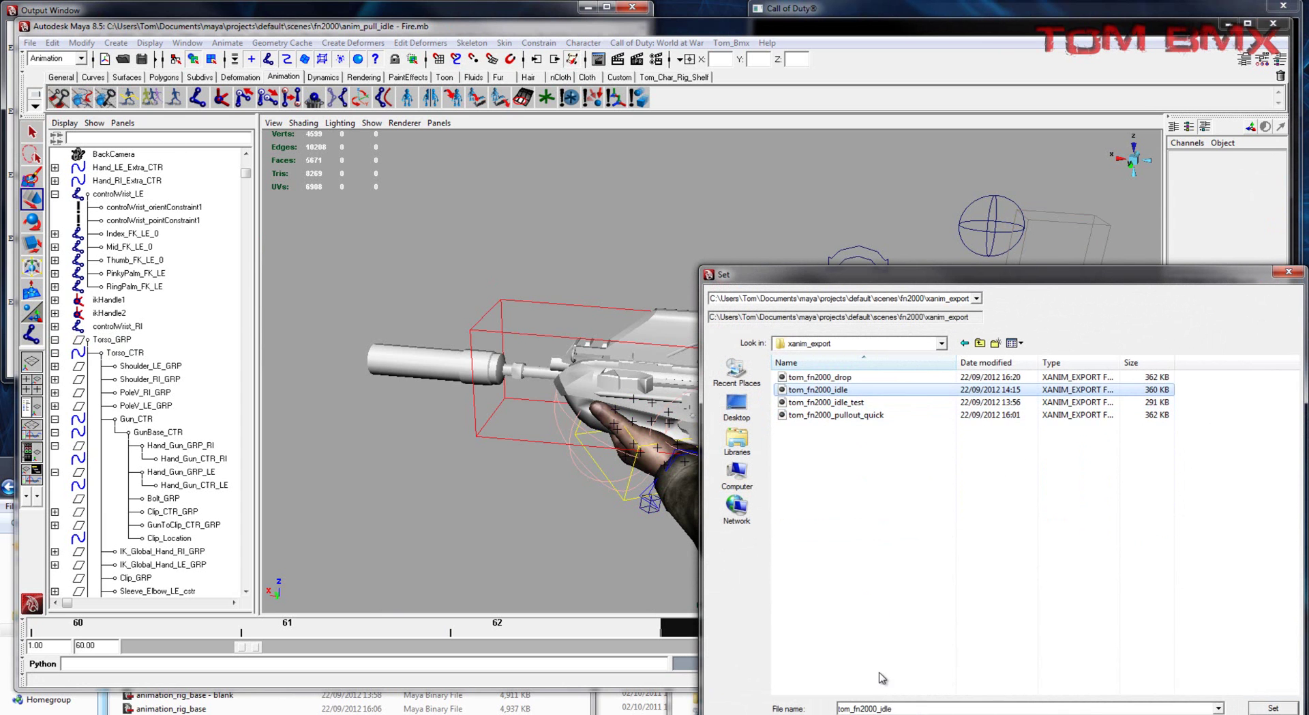
{"action": "double_click", "coordinate": [880, 707]}
{"action": "key", "text": "End"}
{"action": "key", "text": "BackSpace"}
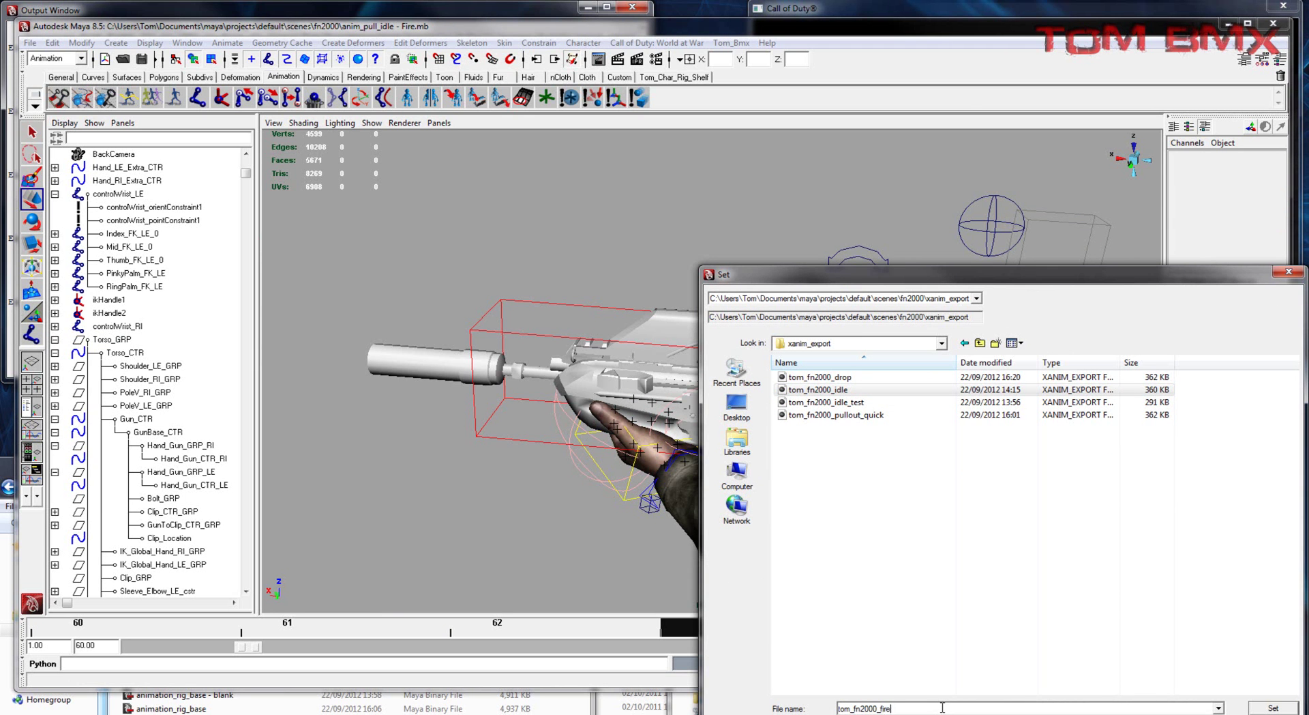
{"action": "key", "text": "Return"}
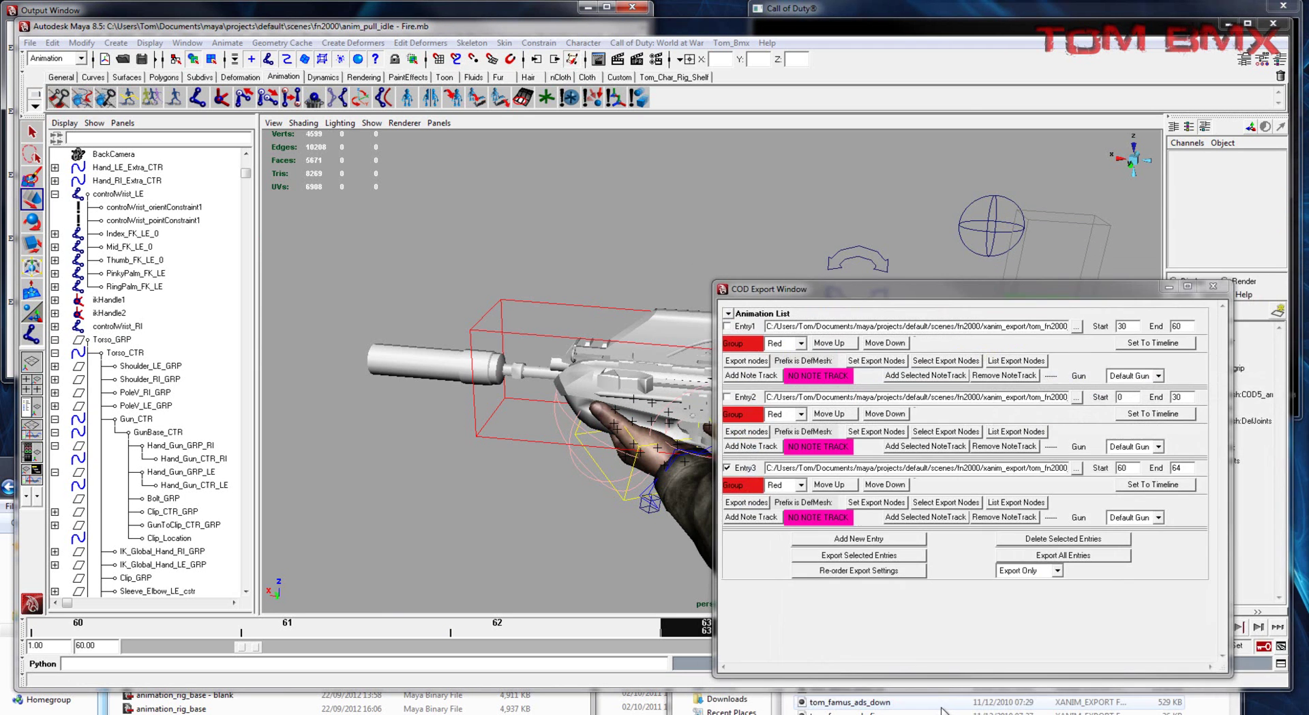
Export the selected Entry3 animation and bring up the fn2000 folder in the file browser
{"action": "left_click", "coordinate": [815, 555]}
{"action": "left_click", "coordinate": [1019, 471]}
{"action": "left_click", "coordinate": [163, 705]}
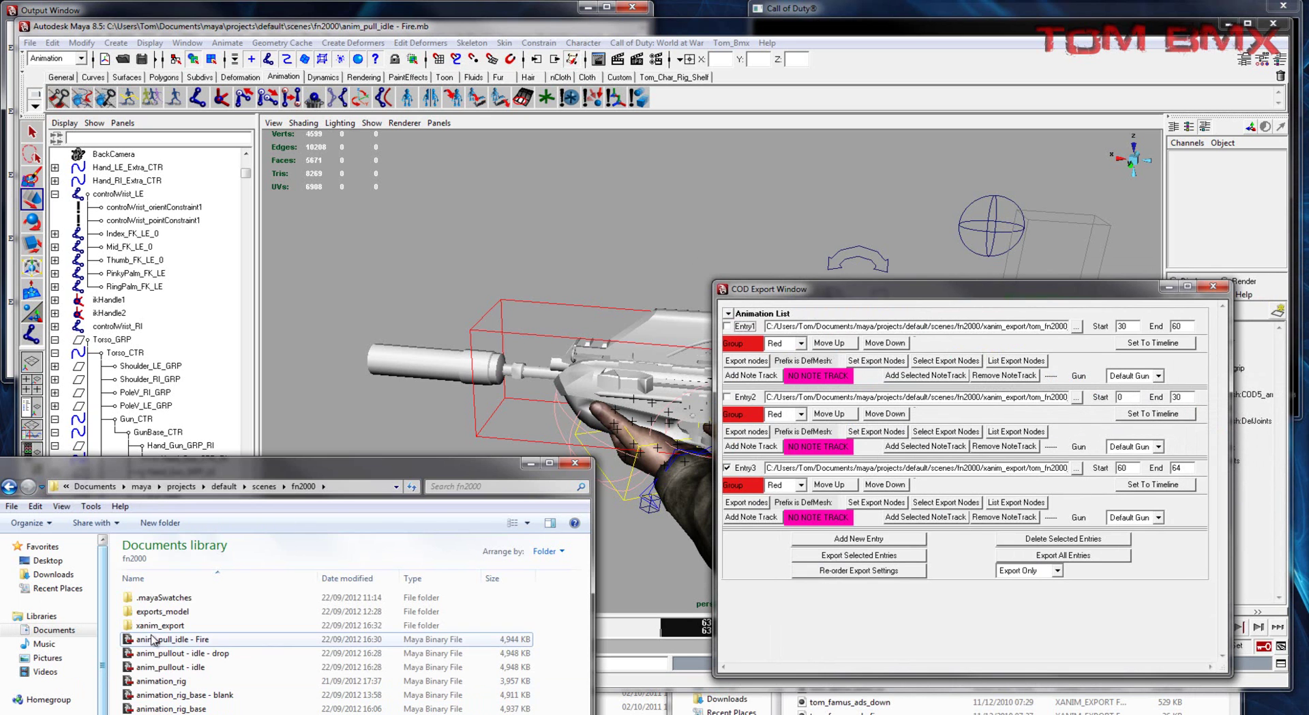
Copy the tom_fn2000_fire export file from the project's xanim_export folder into the Call of Duty - World at War xanim_export folder
{"action": "double_click", "coordinate": [180, 625]}
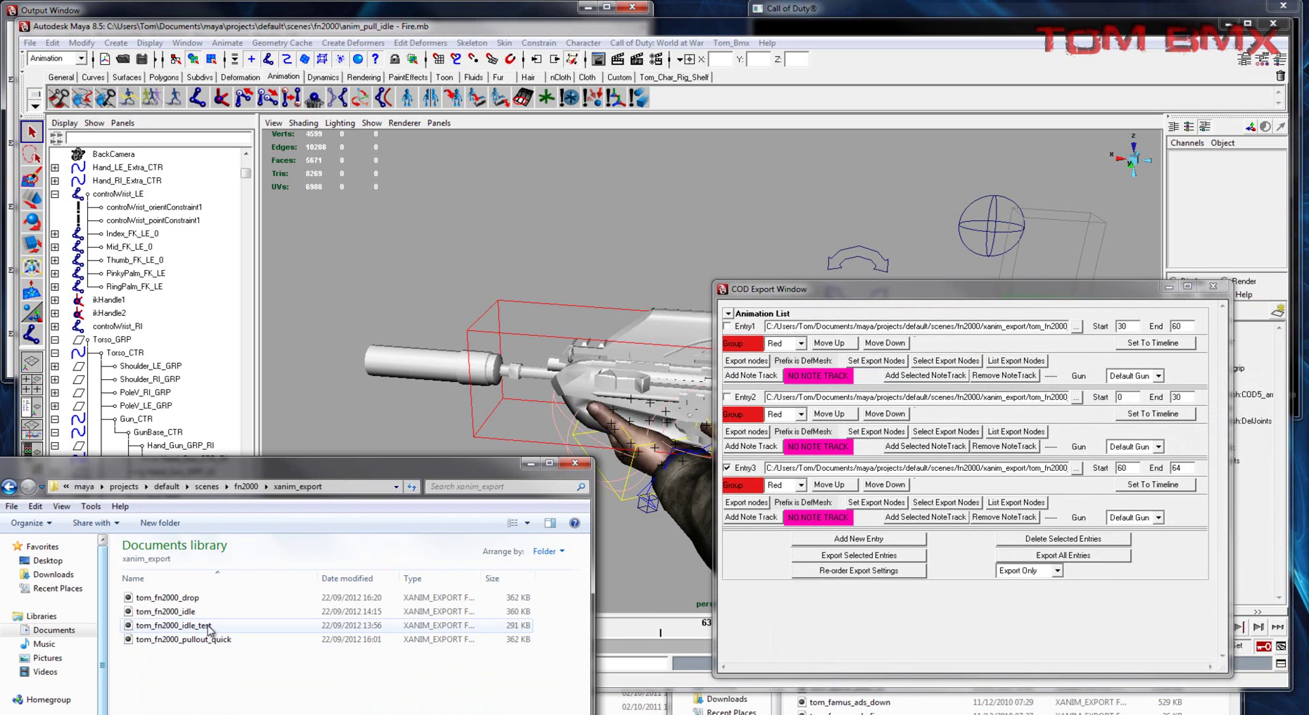
{"action": "left_click", "coordinate": [411, 486]}
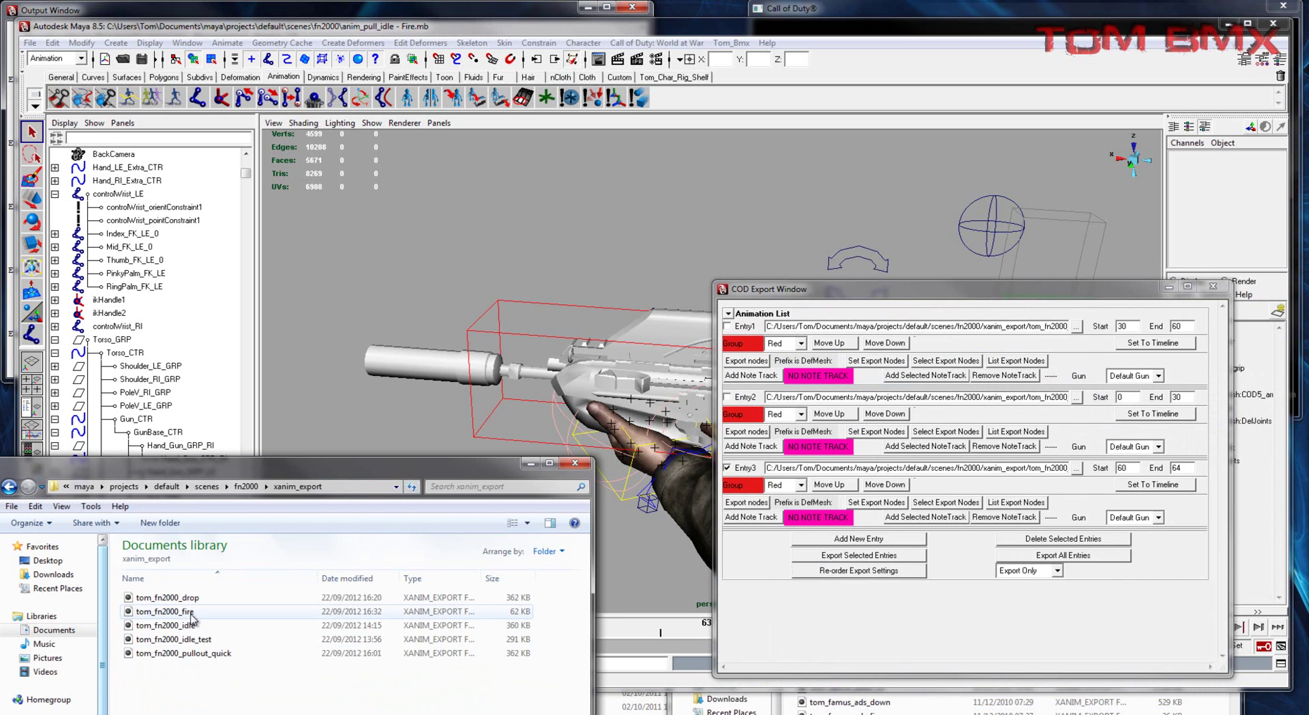
{"action": "left_click", "coordinate": [167, 611]}
{"action": "left_click", "coordinate": [886, 711]}
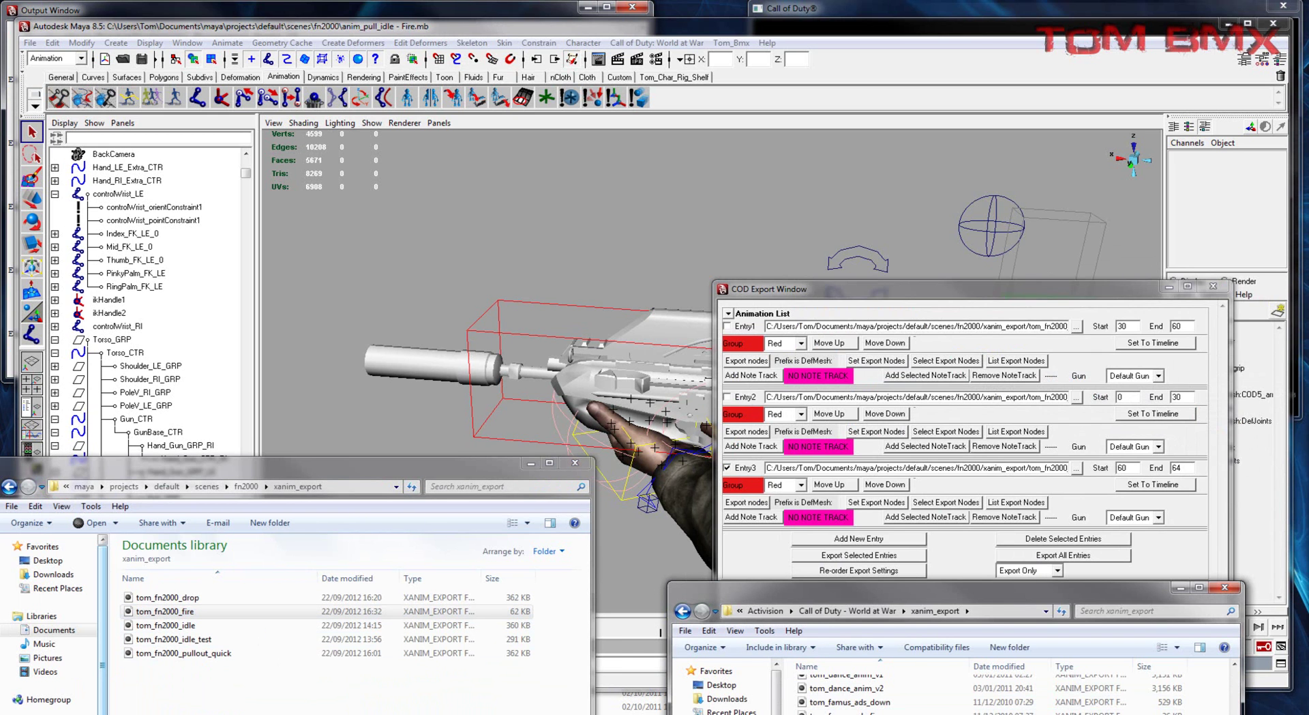
{"action": "key", "text": "ctrl+v"}
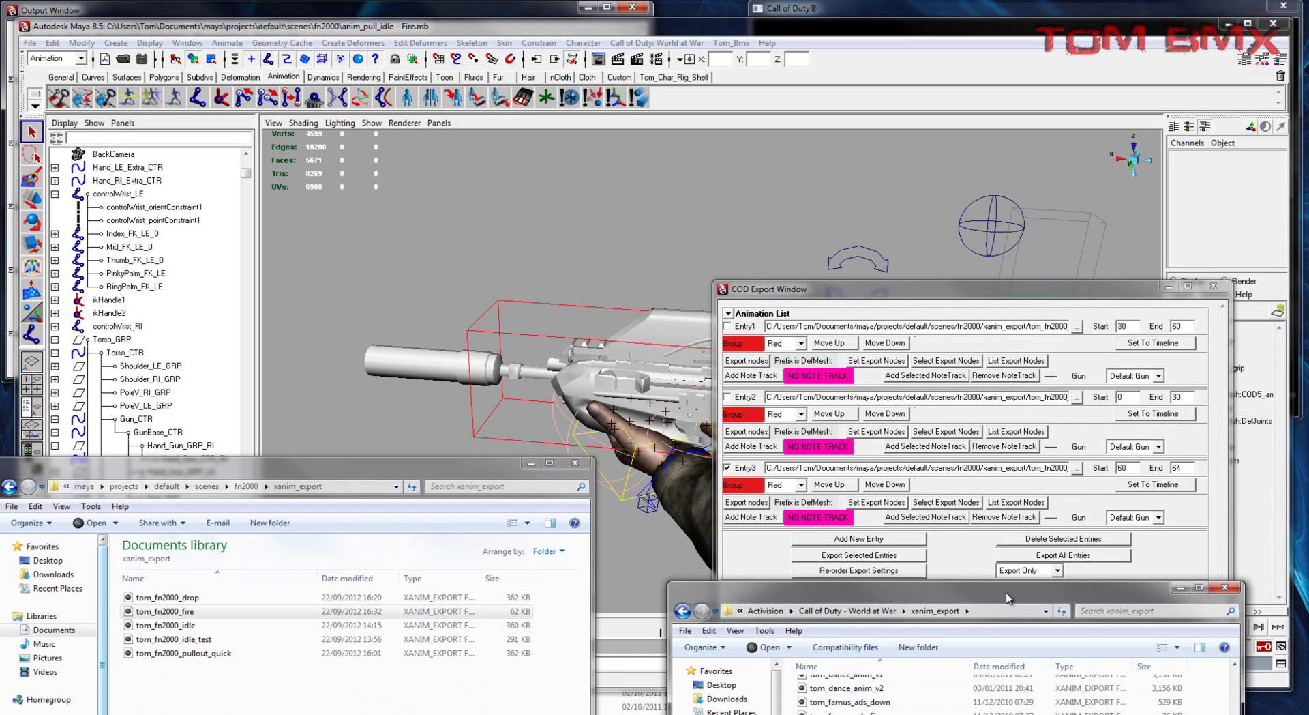
Switch to Asset Manager and duplicate the tom_fn2000_drop xanim entry under the name tom_fn2000_fire
{"action": "left_click", "coordinate": [988, 711]}
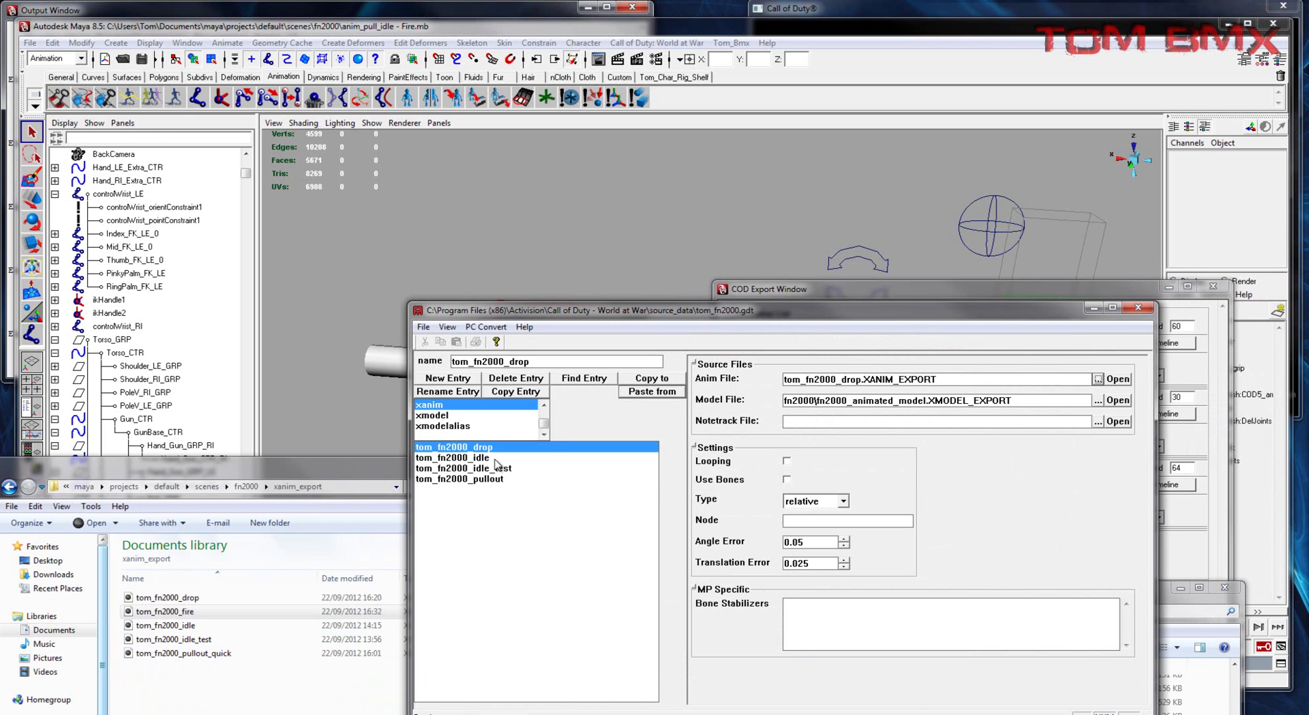
{"action": "left_click", "coordinate": [653, 391]}
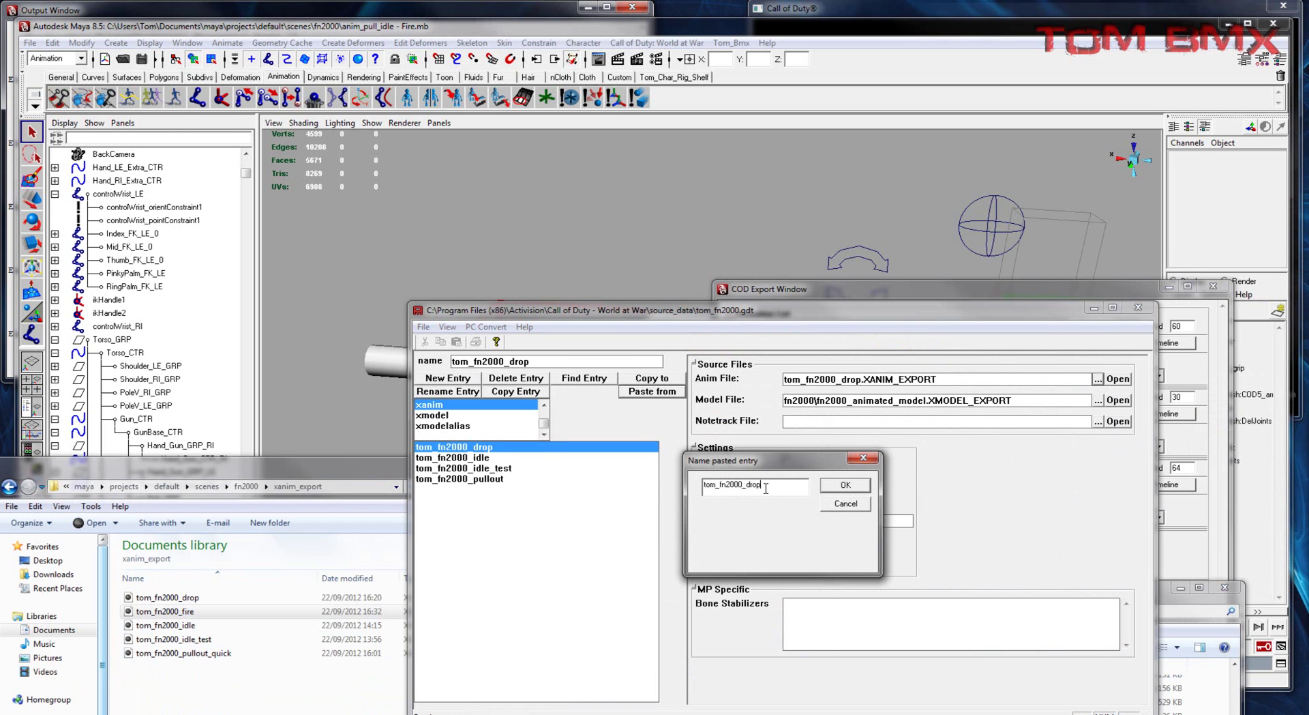
{"action": "type", "text": "fire"}
{"action": "key", "text": "Return"}
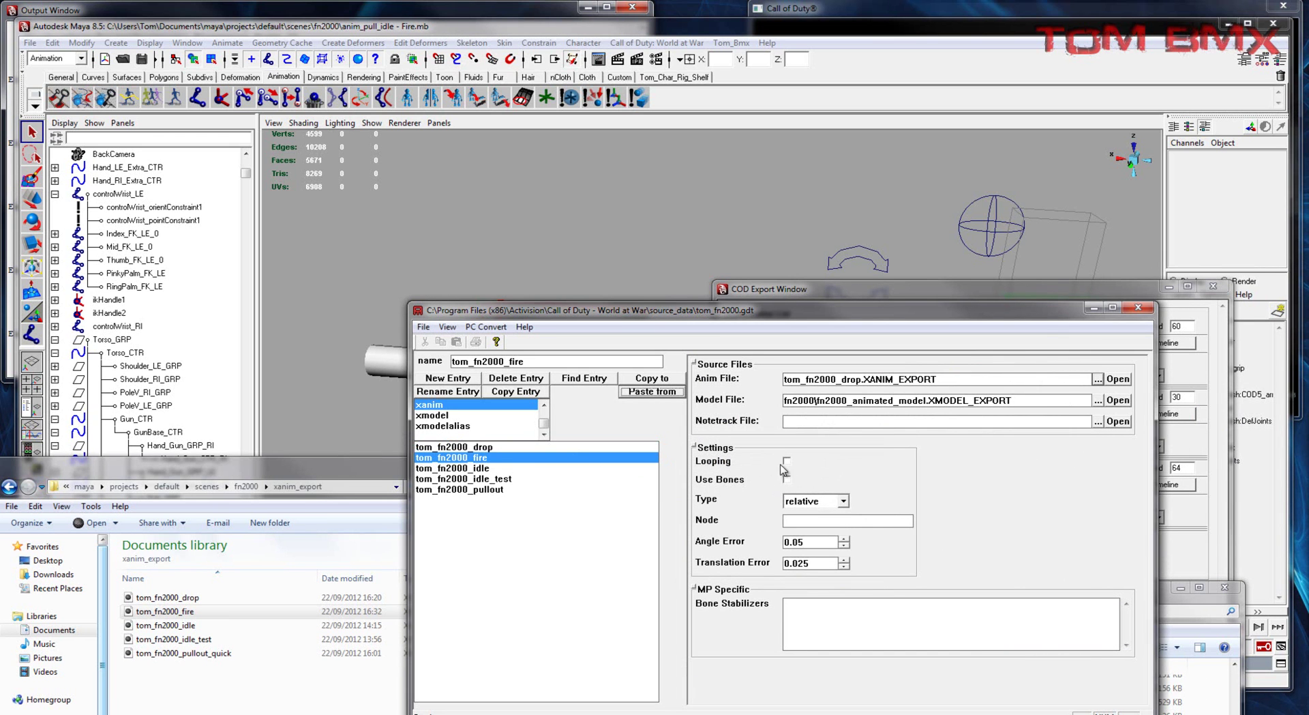
Set the tom_fn2000_fire entry's anim file to tom_fn2000_fire.XANIM_EXPORT from the World at War xanim_export folder
{"action": "left_click", "coordinate": [1098, 378]}
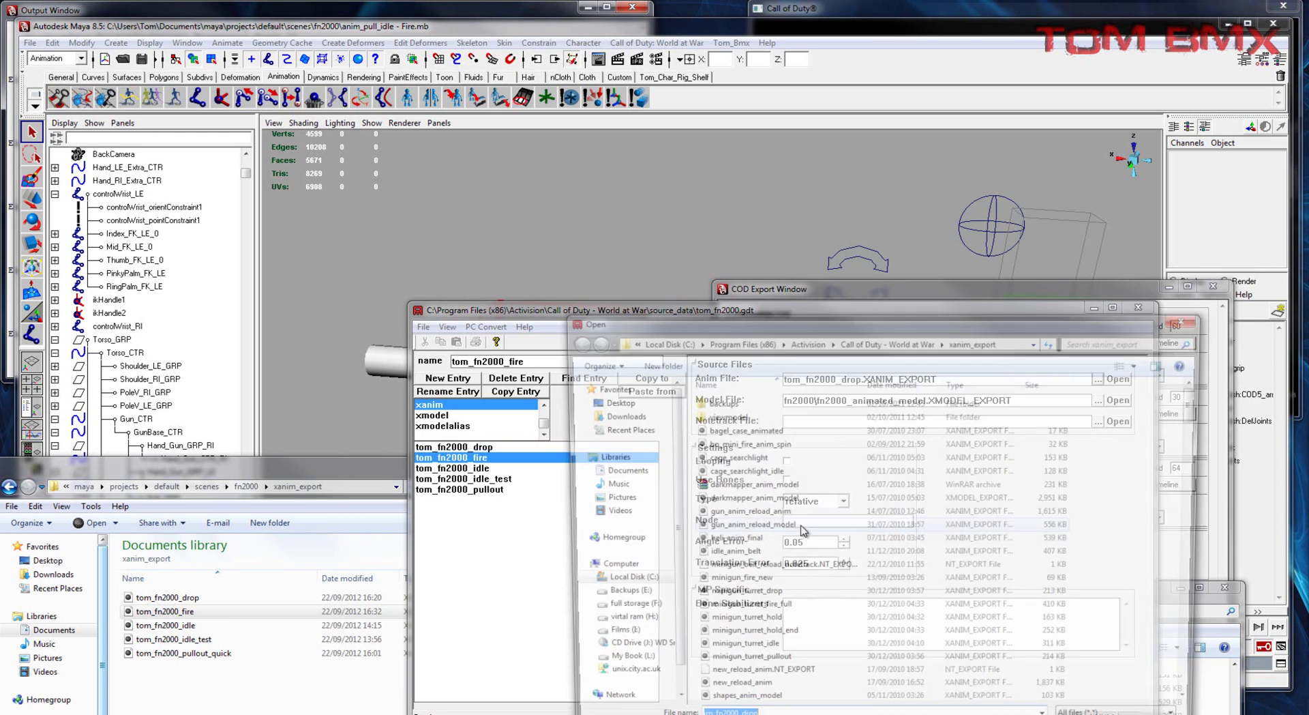
{"action": "scroll", "coordinate": [784, 555], "scroll_direction": "down", "scroll_amount": 20}
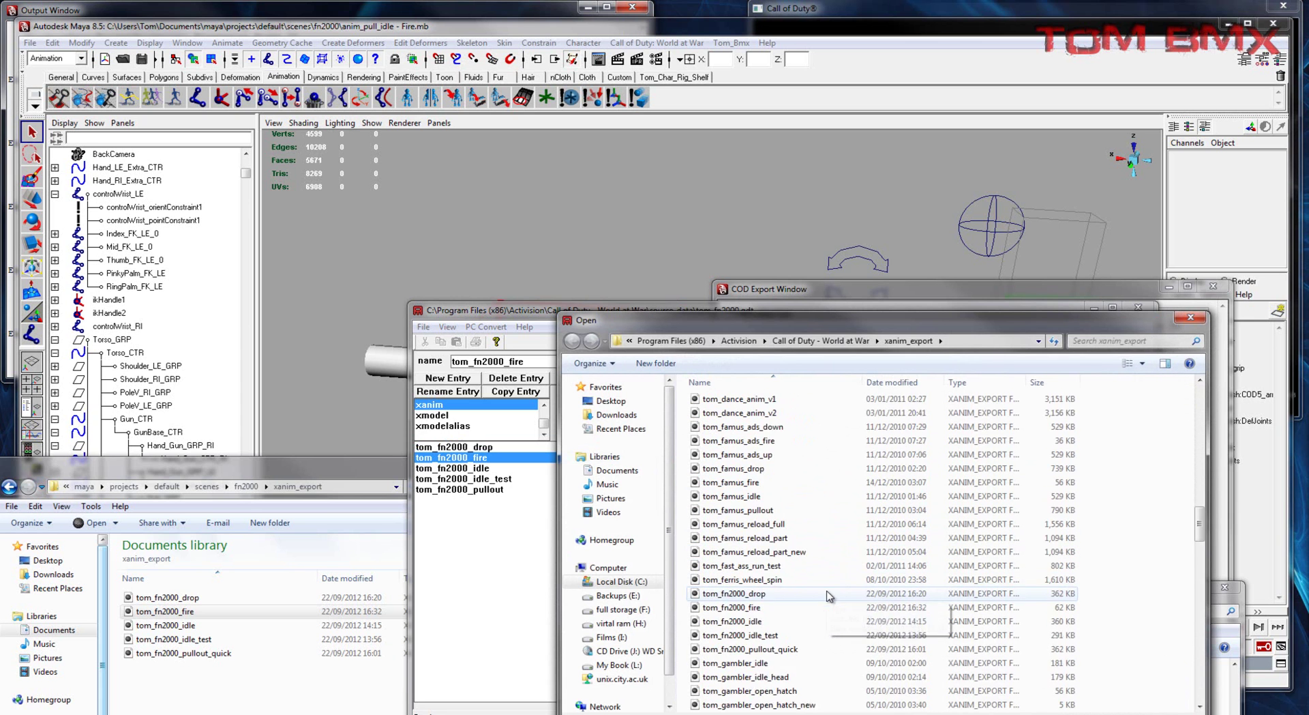
{"action": "scroll", "coordinate": [818, 600], "scroll_direction": "down", "scroll_amount": 10}
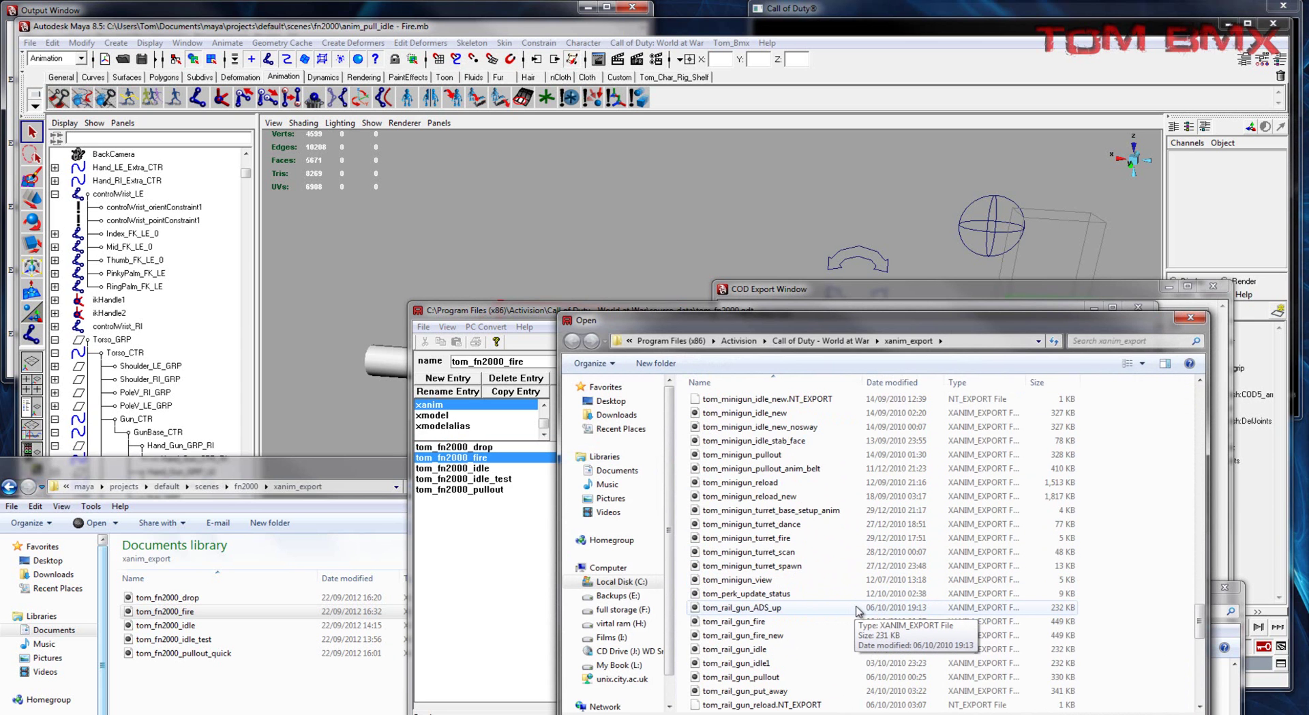
{"action": "scroll", "coordinate": [858, 610], "scroll_direction": "up", "scroll_amount": 10}
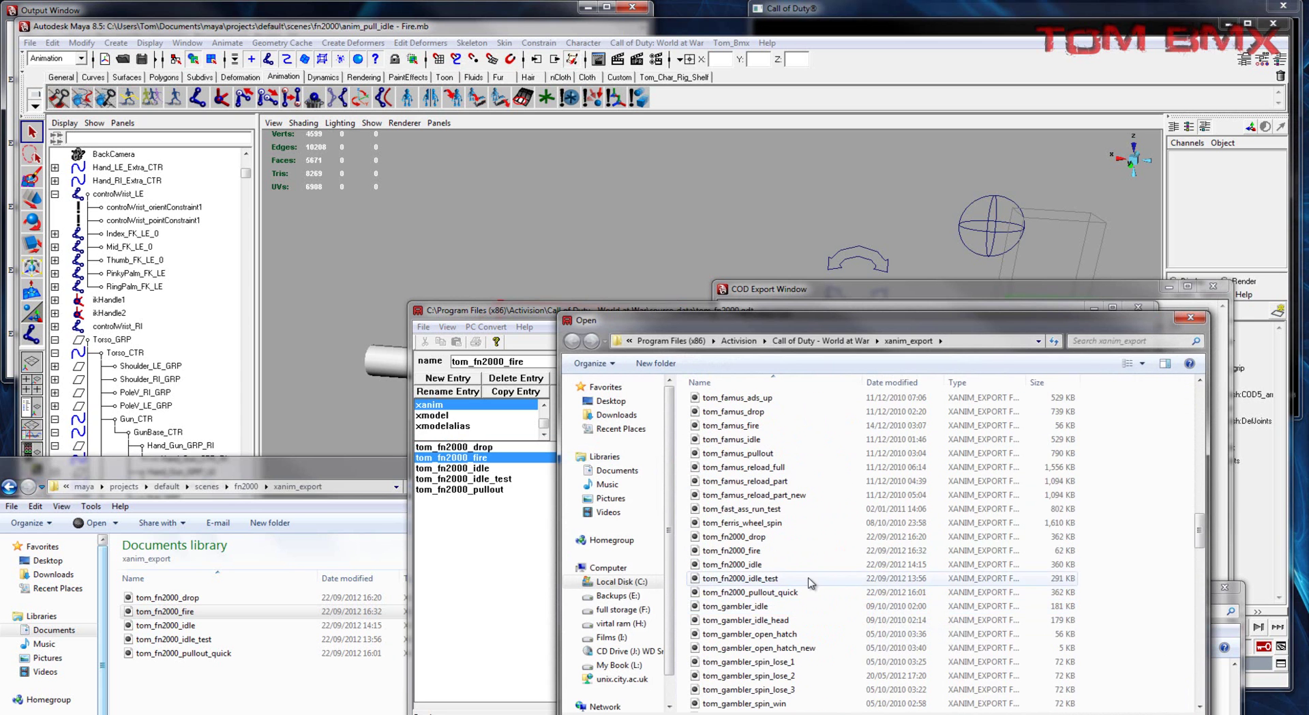
{"action": "double_click", "coordinate": [750, 550]}
Convert the tom_fn2000_fire entry for PC and dismiss the conversion console
{"action": "left_click", "coordinate": [486, 326]}
{"action": "left_click", "coordinate": [496, 341]}
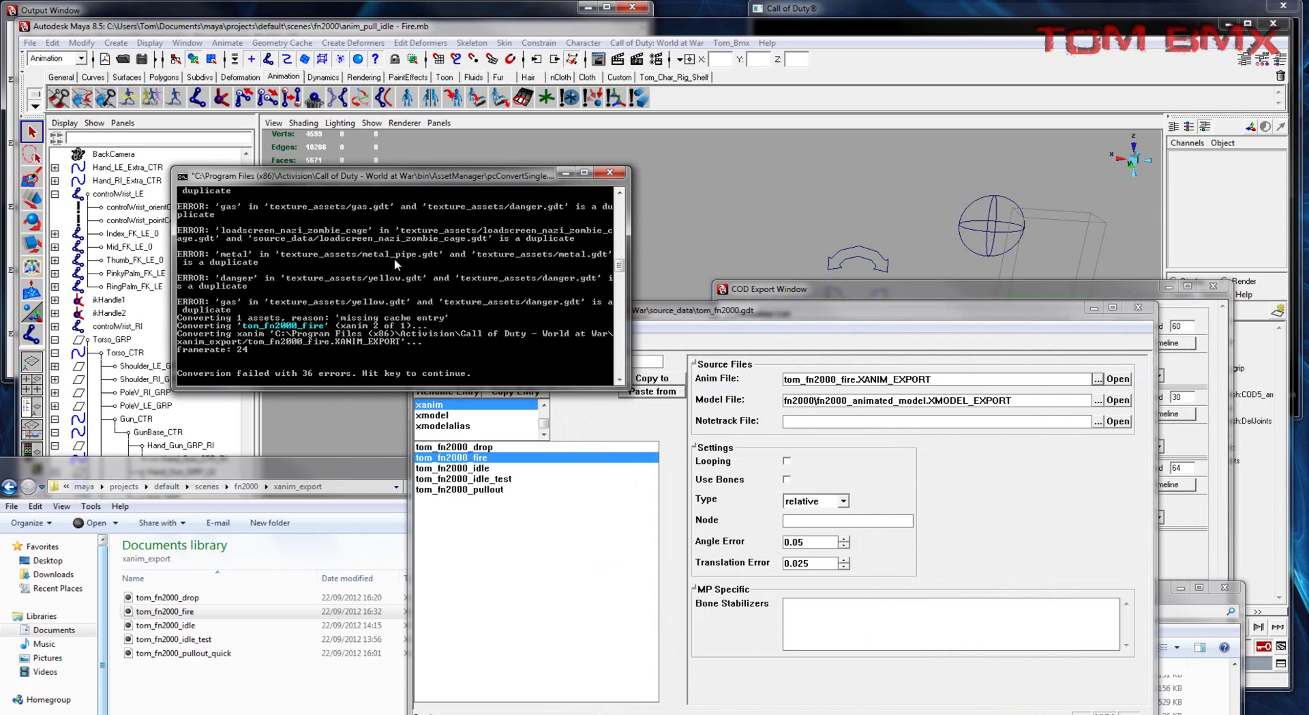
{"action": "key", "text": "Return"}
{"action": "left_click_drag", "start_coordinate": [734, 310], "coordinate": [750, 319]}
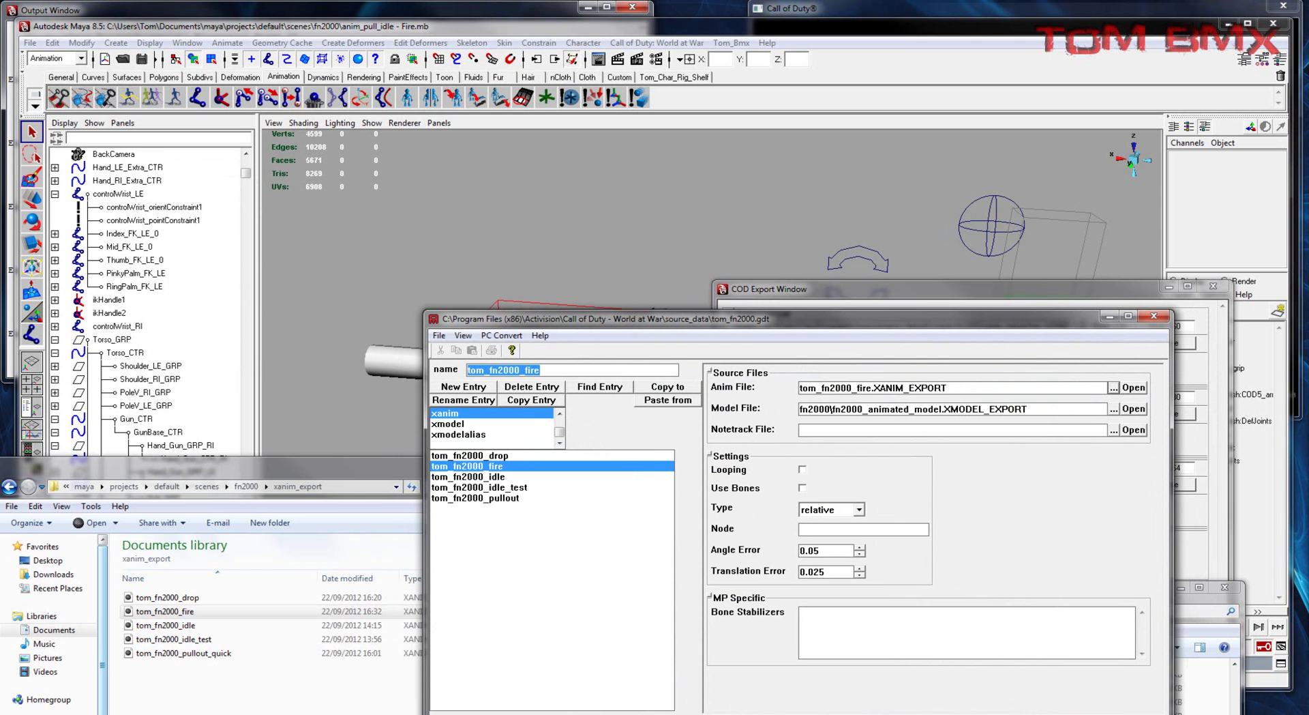
Switch to the fn2000 weapon file in Notepad, search for "anim" and set fireAnim to tom_fn2000_fire
{"action": "left_click", "coordinate": [783, 714]}
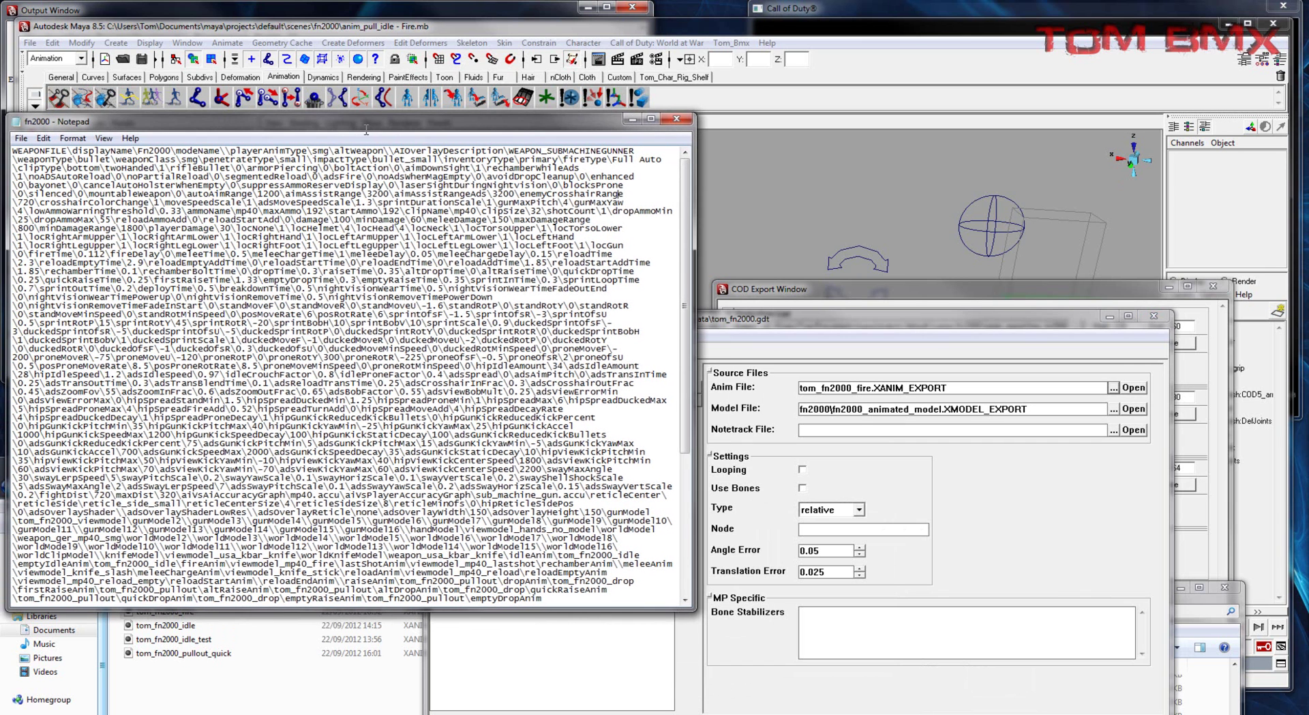
{"action": "key", "text": "ctrl+f"}
{"action": "type", "text": "anim"}
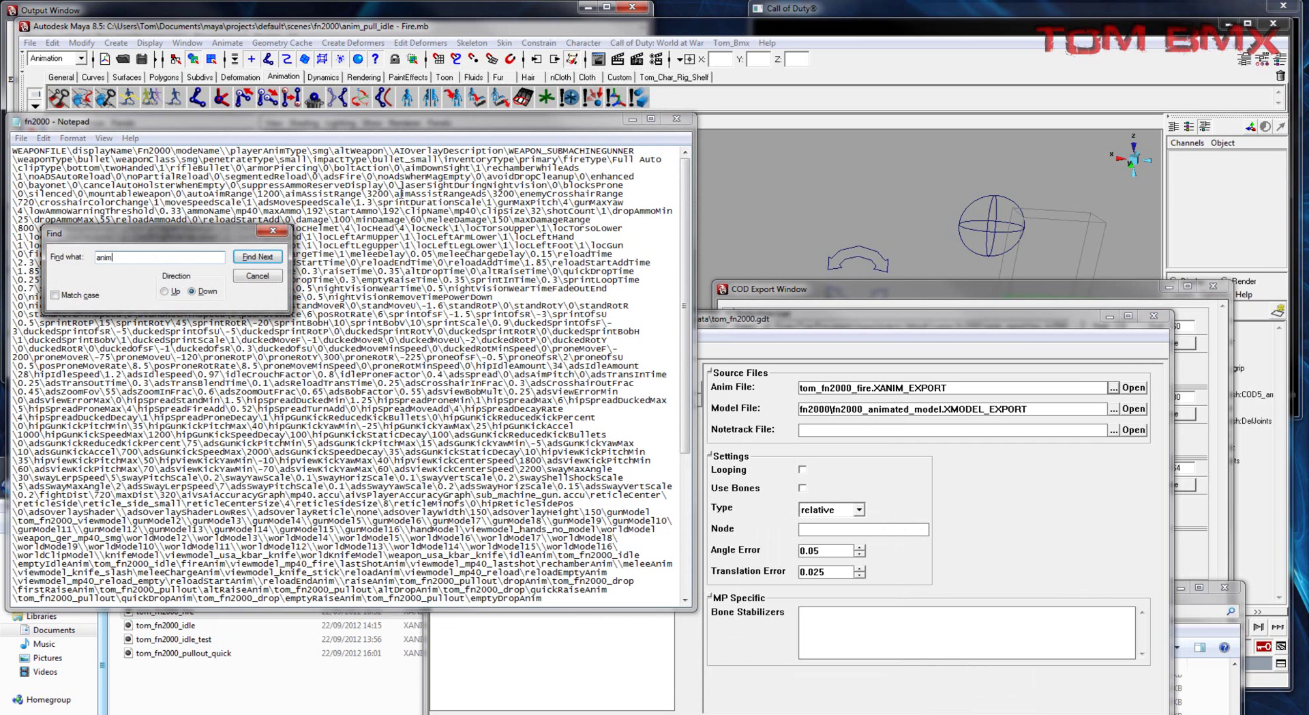
{"action": "left_click", "coordinate": [247, 261]}
{"action": "left_click_drag", "start_coordinate": [236, 565], "coordinate": [324, 565]}
{"action": "type", "text": "tom_fn2000_fire"}
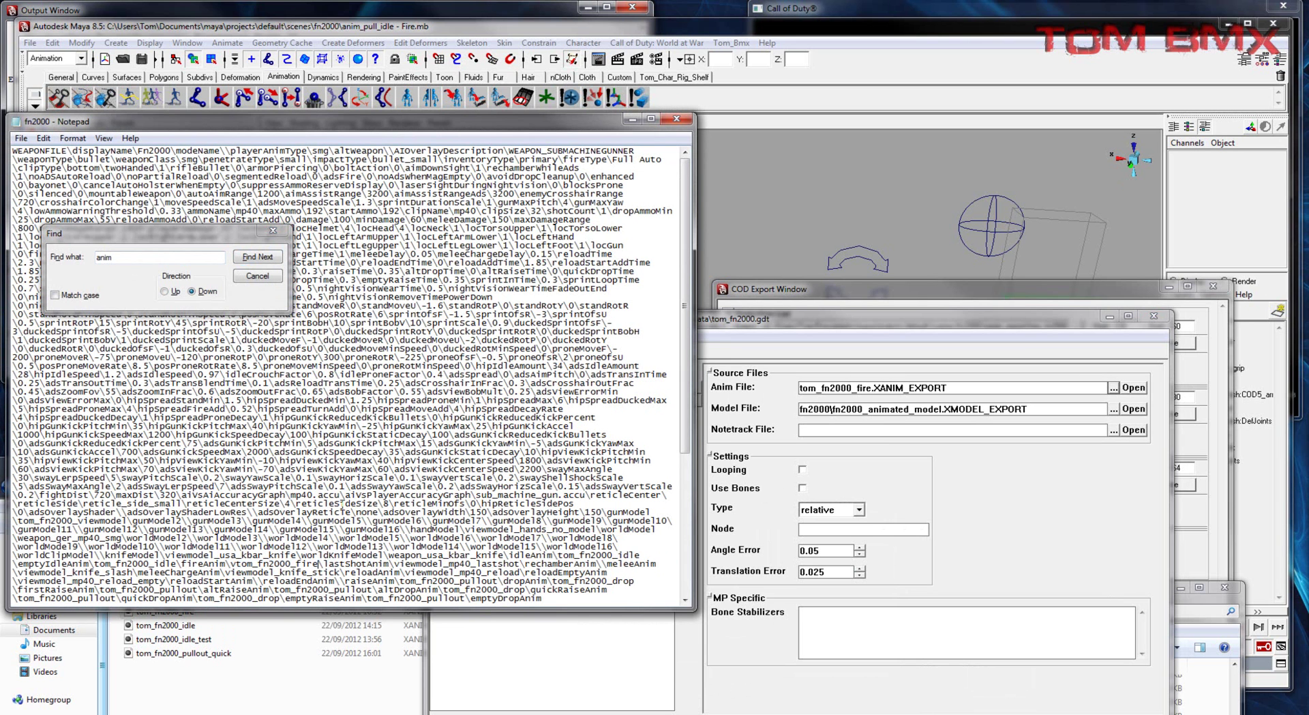
{"action": "left_click", "coordinate": [237, 564]}
{"action": "key", "text": "BackSpace"}
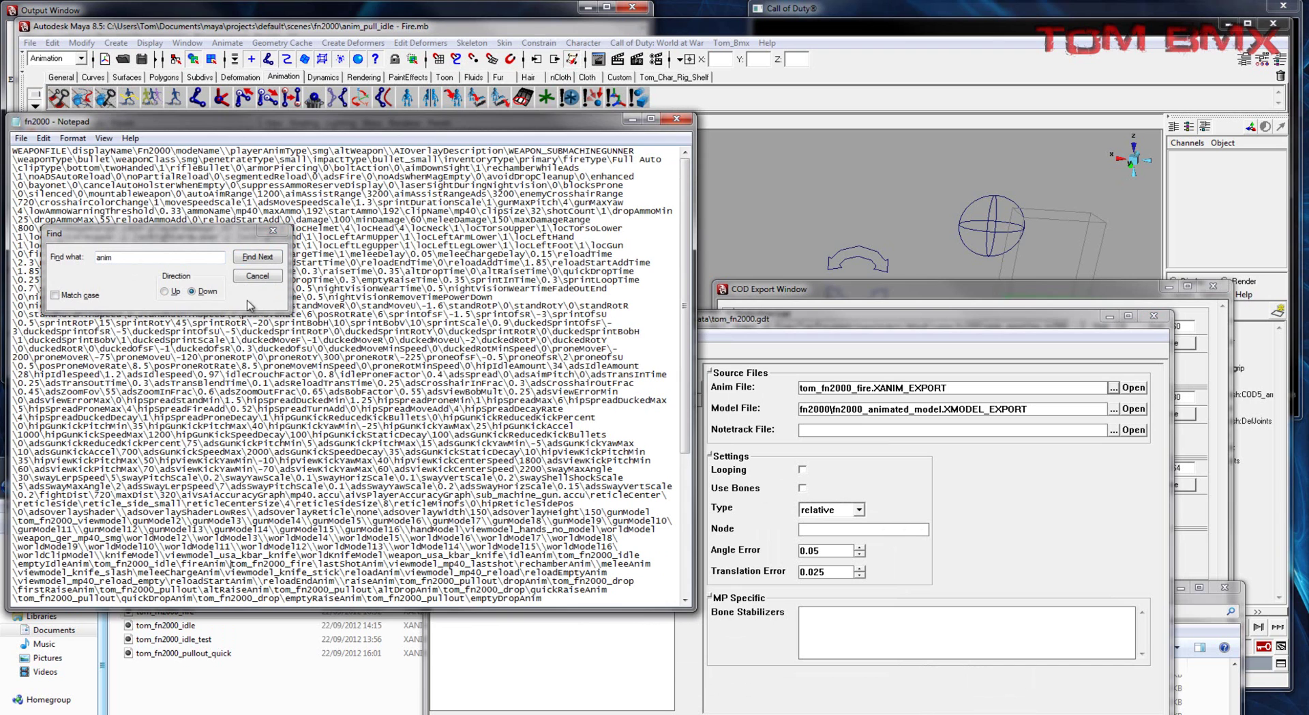
Find the lastShotAnim setting in the weapon file and replace its value with tom_fn2000_fire
{"action": "left_click", "coordinate": [258, 257]}
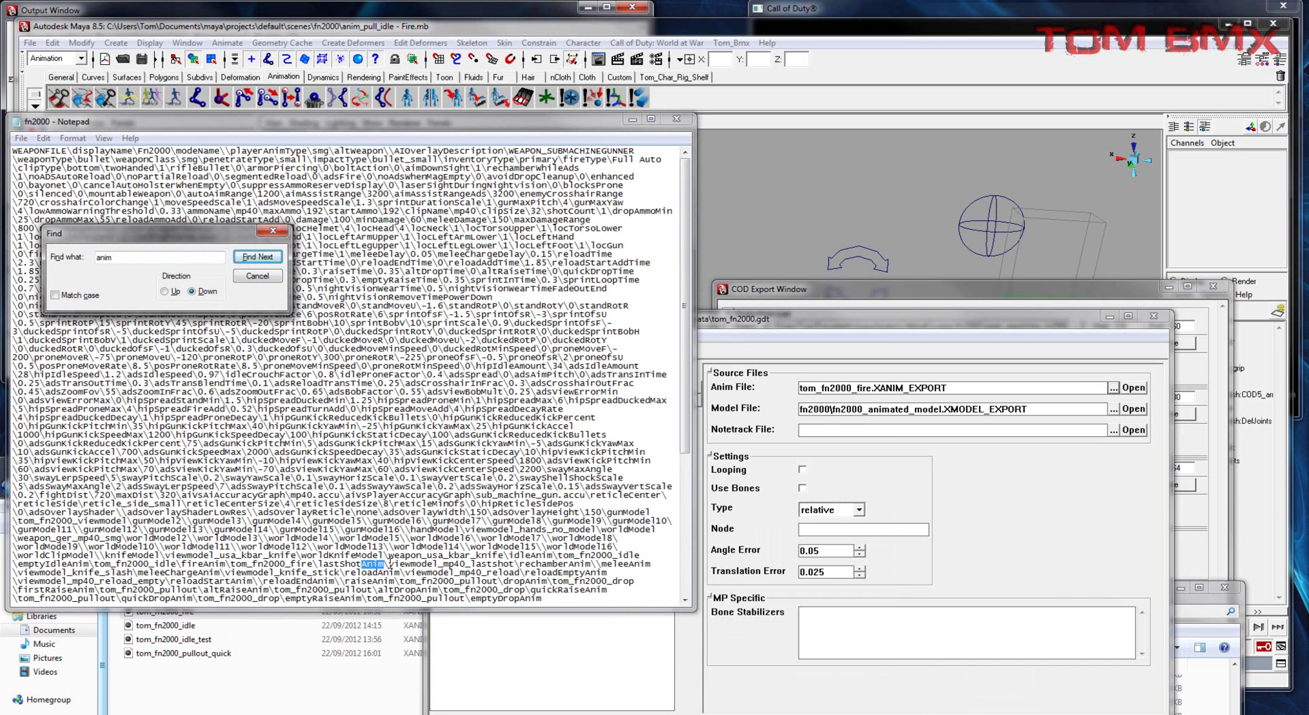
{"action": "left_click_drag", "start_coordinate": [390, 564], "coordinate": [516, 566]}
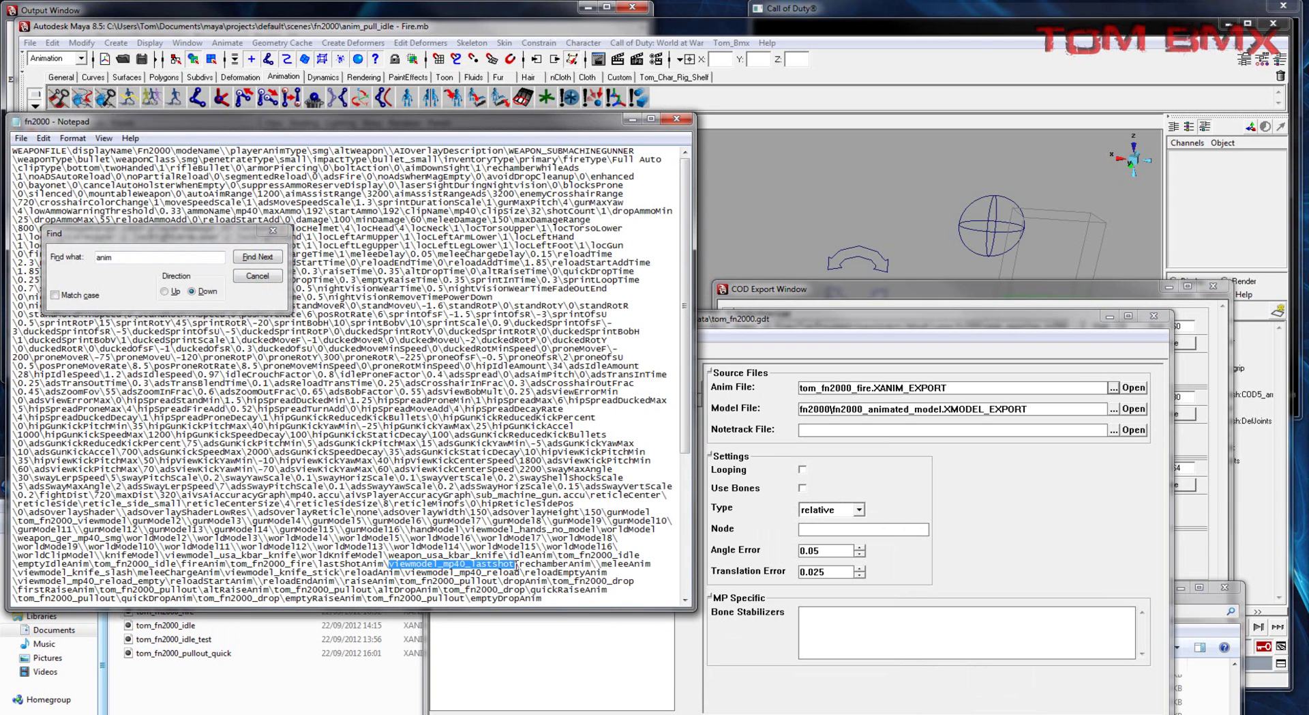
{"action": "type", "text": "tom_fn2000_fire"}
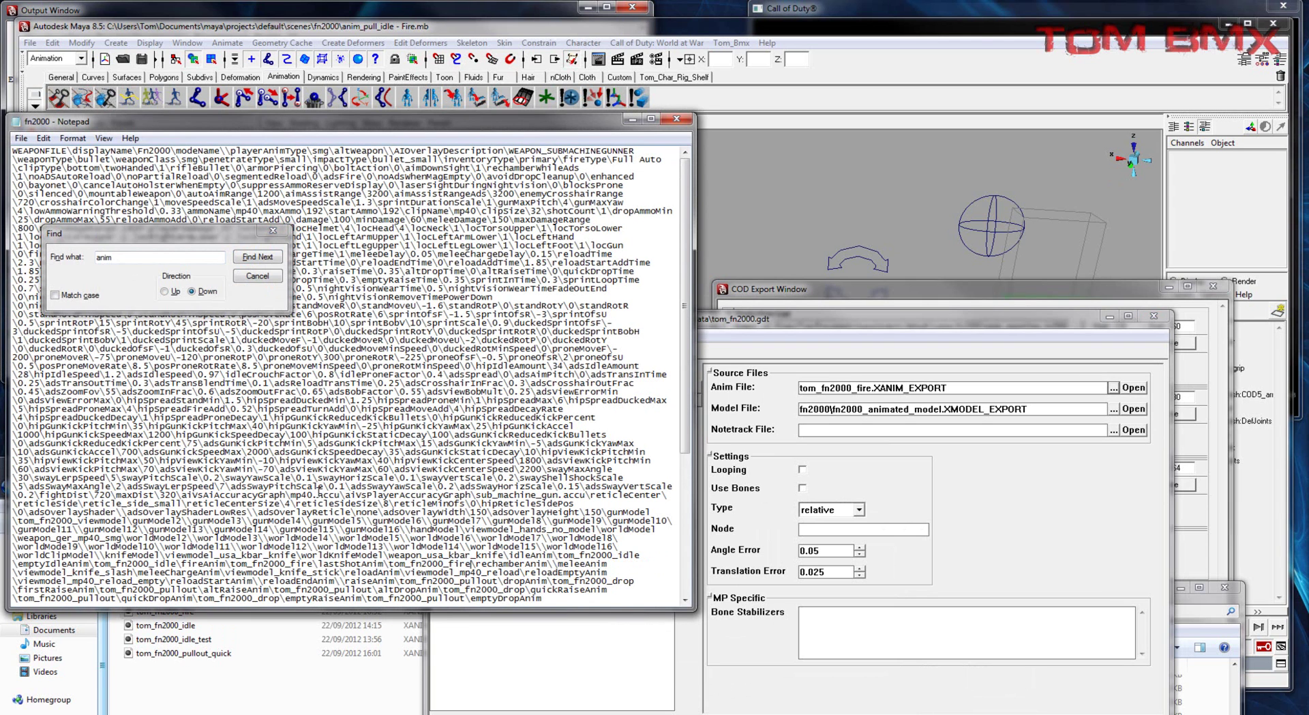
Examine the remaining "anim" occurrences in the weapon file, from rechamberAnim through quickRaiseAnim, and close the search
{"action": "left_click", "coordinate": [256, 258]}
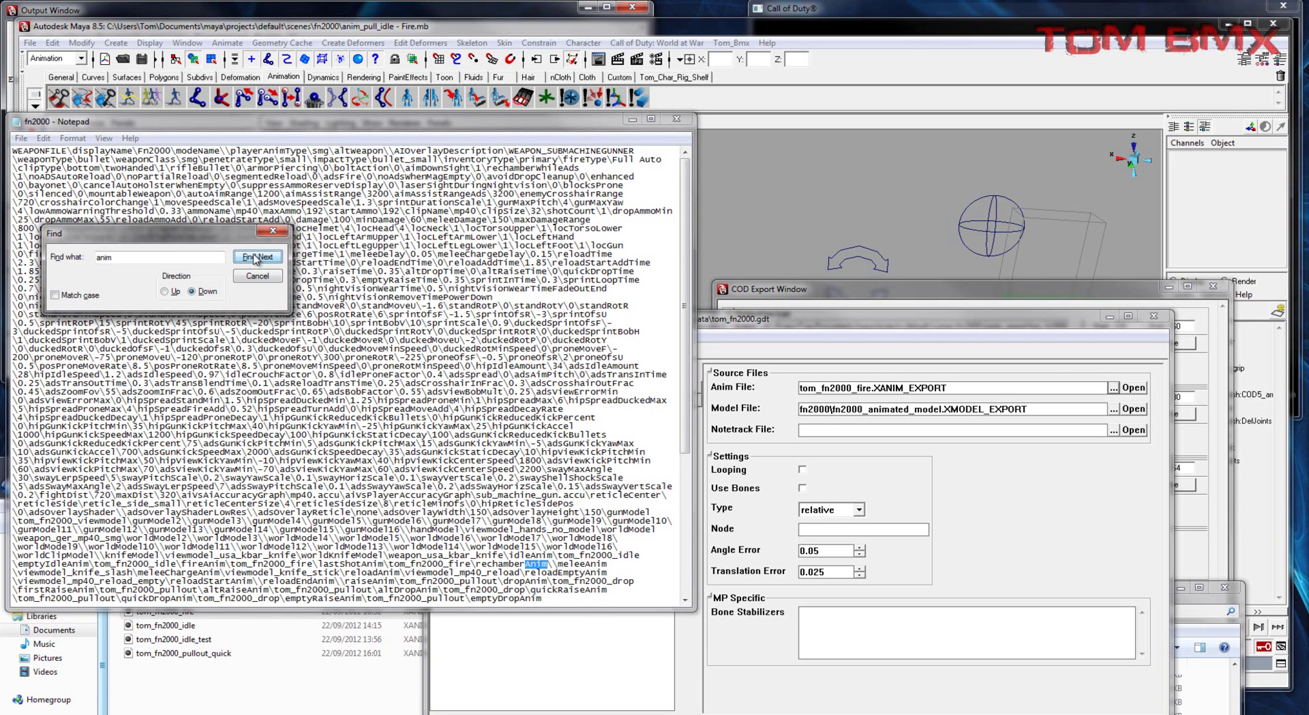
{"action": "left_click", "coordinate": [257, 258]}
{"action": "left_click", "coordinate": [257, 258]}
{"action": "left_click_drag", "start_coordinate": [227, 233], "coordinate": [235, 243]}
{"action": "left_click", "coordinate": [268, 268]}
{"action": "left_click", "coordinate": [268, 268]}
{"action": "left_click", "coordinate": [268, 268]}
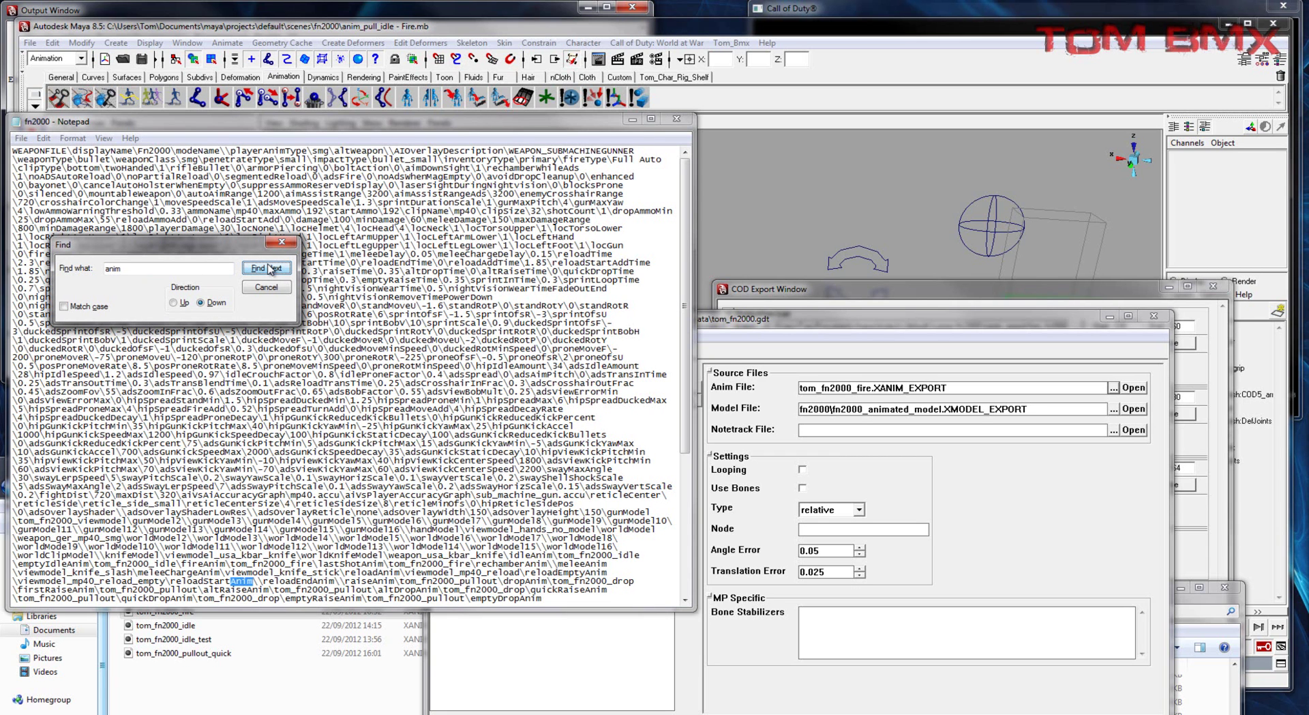
{"action": "left_click", "coordinate": [268, 268]}
{"action": "left_click", "coordinate": [268, 268]}
{"action": "left_click", "coordinate": [268, 268]}
{"action": "left_click", "coordinate": [268, 268]}
{"action": "left_click", "coordinate": [268, 268]}
{"action": "left_click", "coordinate": [270, 268]}
{"action": "left_click", "coordinate": [270, 268]}
{"action": "left_click", "coordinate": [283, 242]}
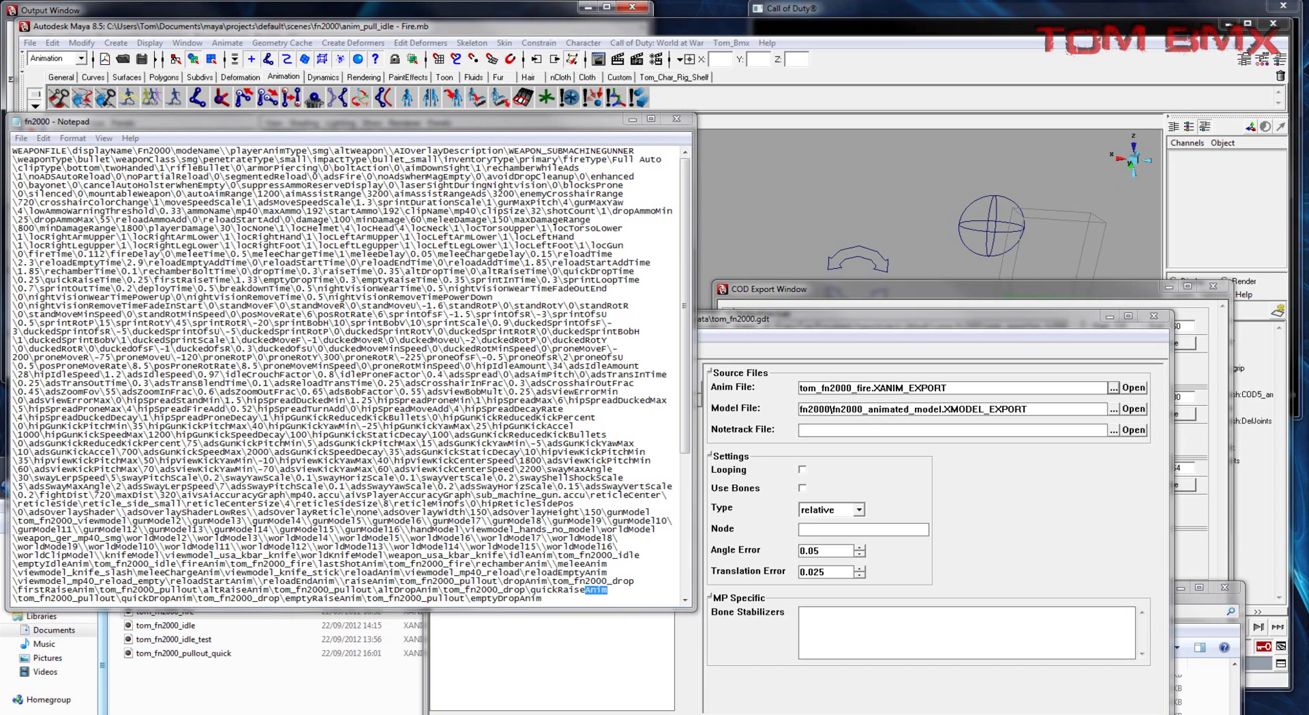
Copy the fn2000 weapon file from the game's fn2000_test mod into the AppData mod's weapons\sp folder, replacing the existing file
{"action": "left_click", "coordinate": [524, 641]}
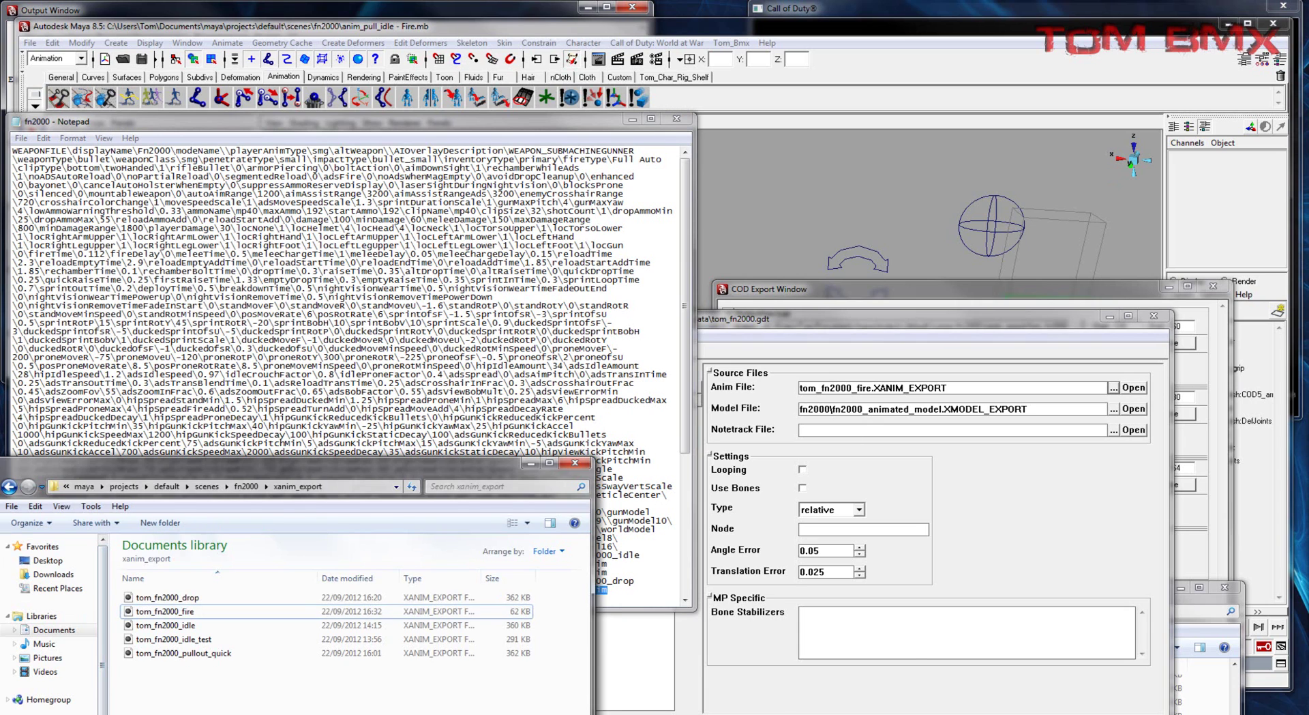
{"action": "mouse_move", "coordinate": [481, 678]}
{"action": "mouse_move", "coordinate": [364, 707]}
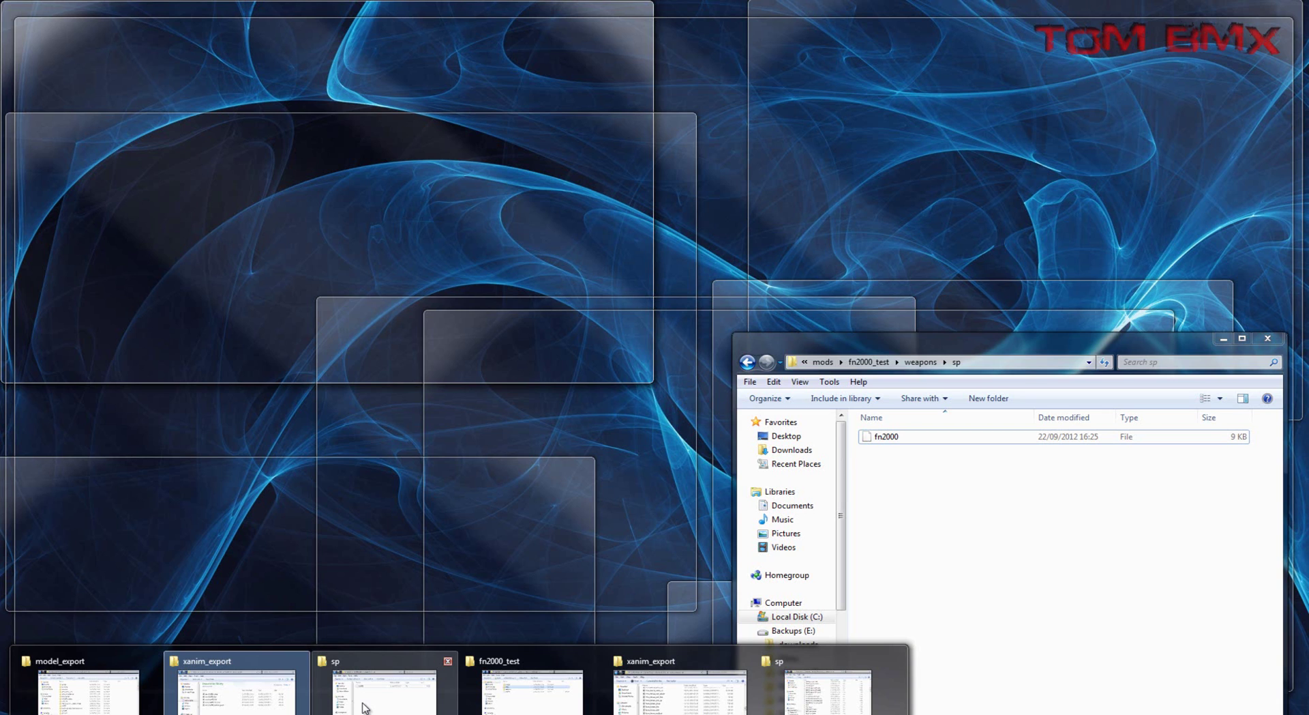
{"action": "left_click", "coordinate": [364, 708]}
{"action": "left_click", "coordinate": [900, 438]}
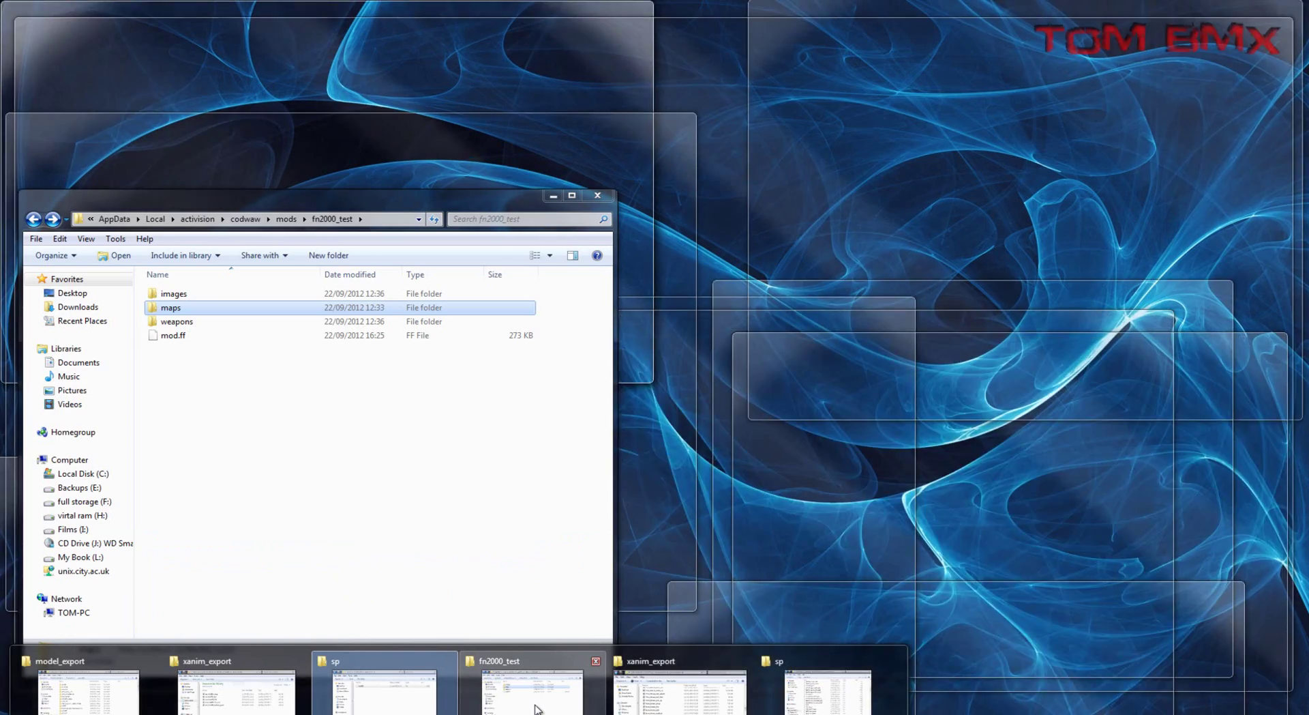
{"action": "left_click", "coordinate": [535, 710]}
{"action": "double_click", "coordinate": [273, 323]}
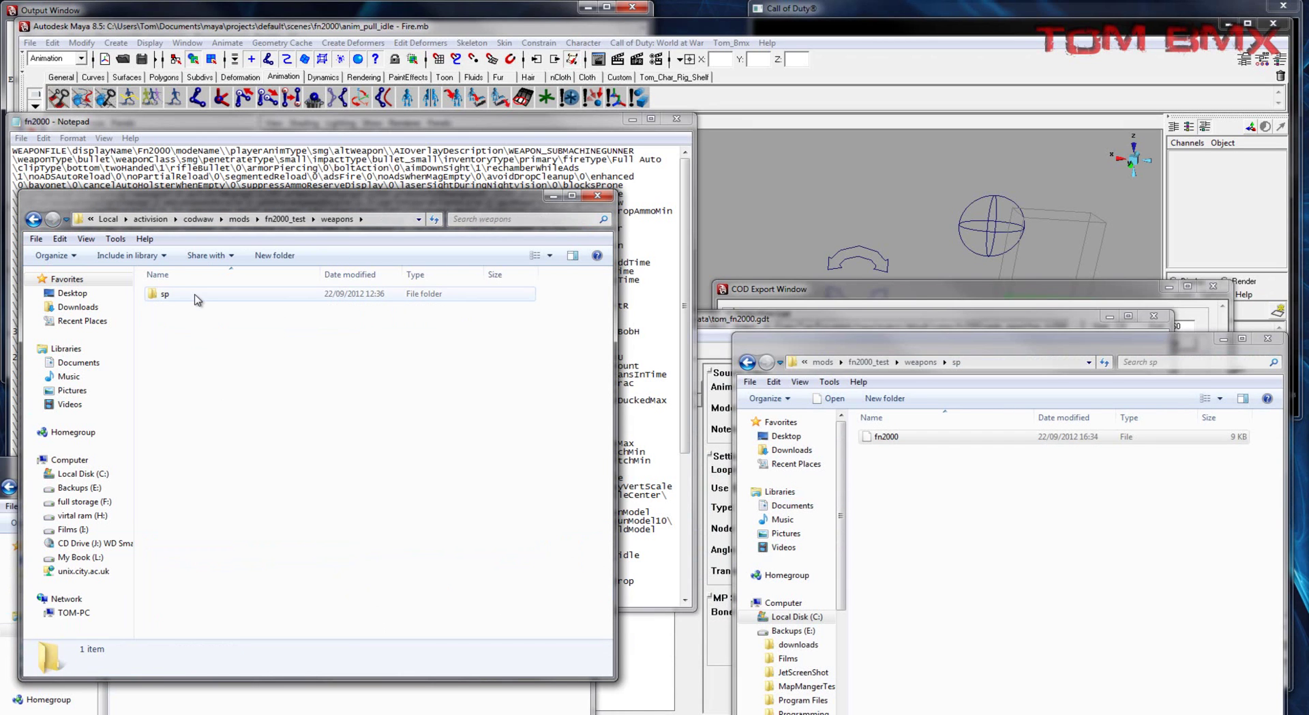
{"action": "double_click", "coordinate": [196, 297]}
{"action": "key", "text": "ctrl+v"}
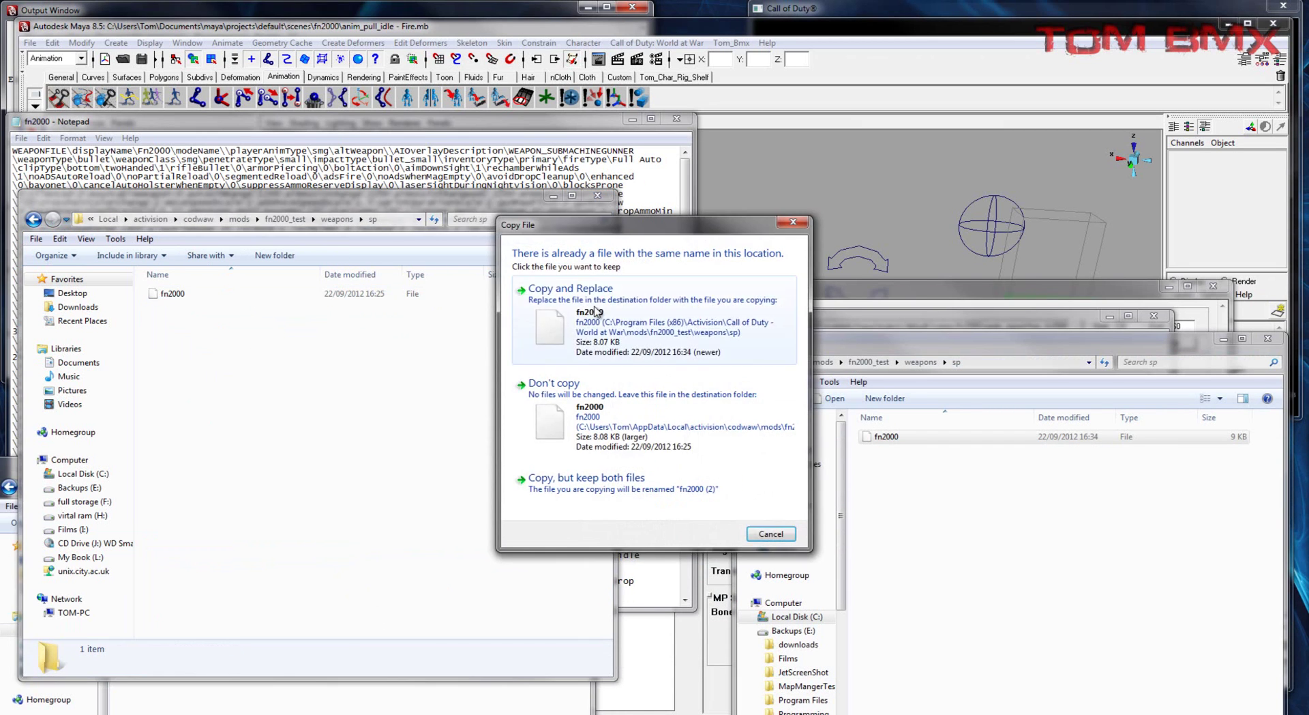
{"action": "left_click", "coordinate": [588, 312]}
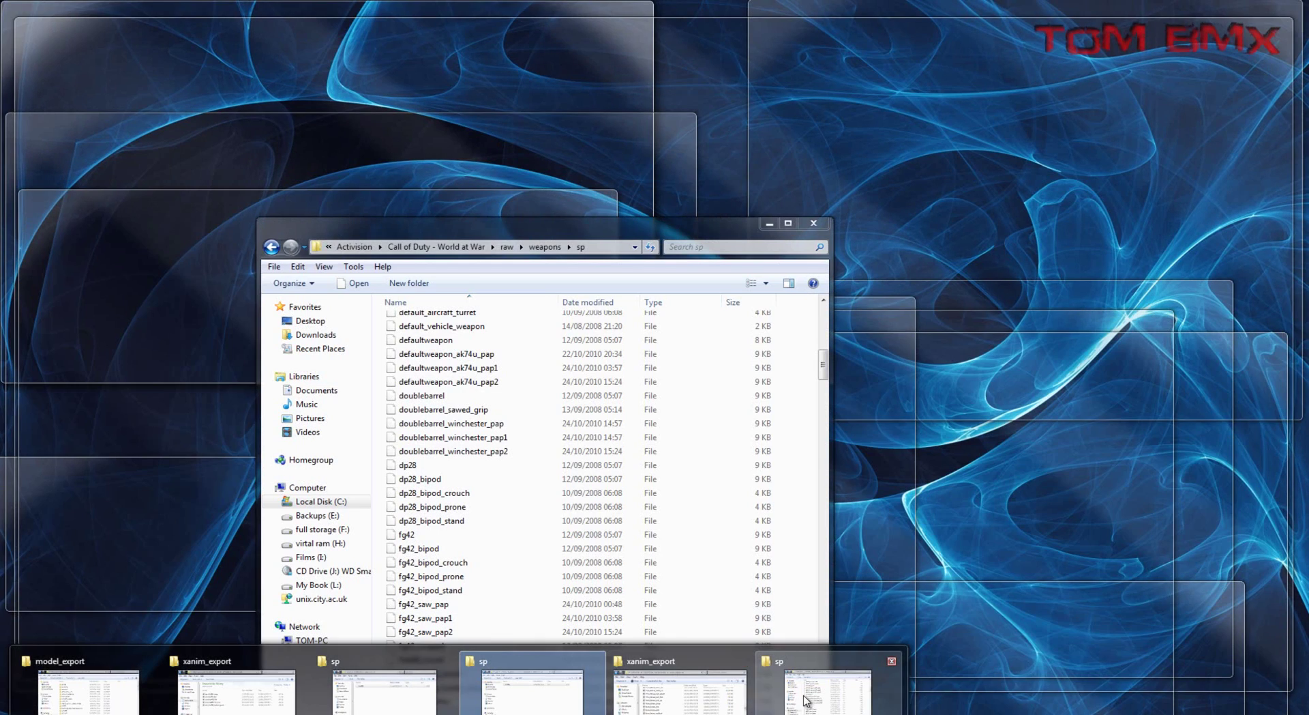
Paste the fn2000 weapon file into the game's raw\weapons\sp folder, replacing the existing copy
{"action": "left_click", "coordinate": [796, 699]}
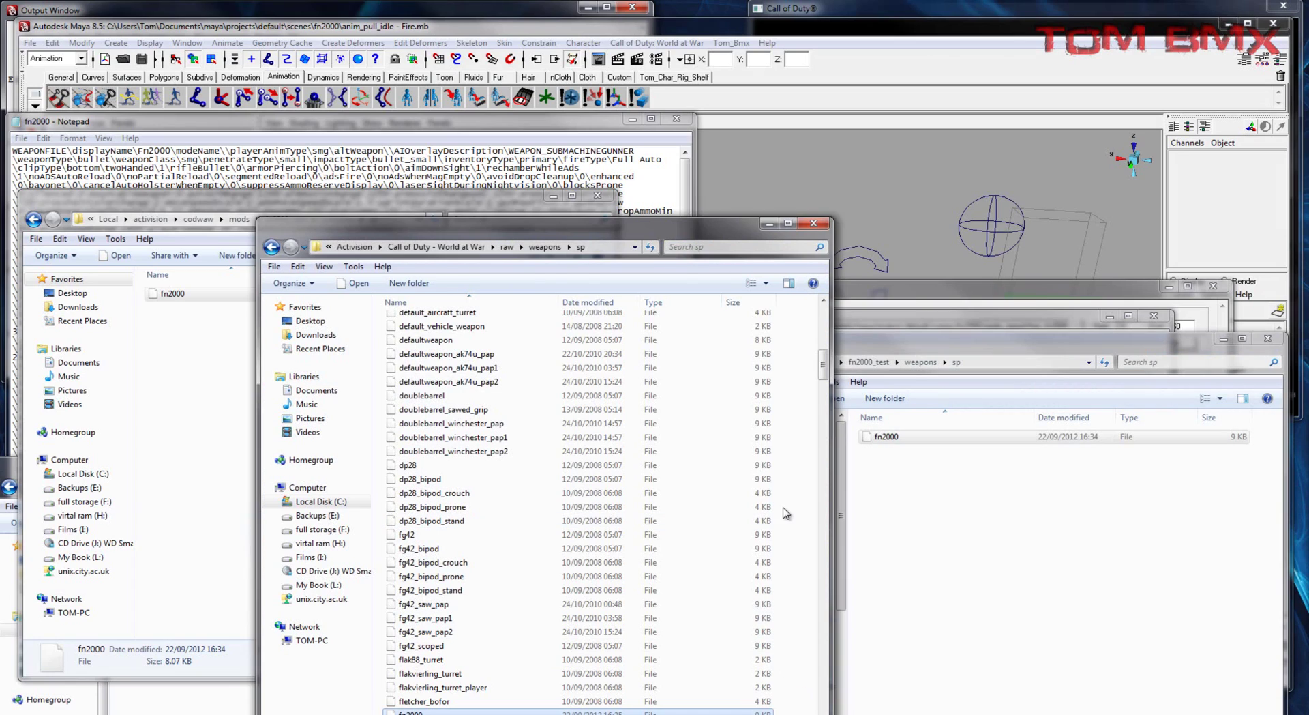
{"action": "key", "text": "ctrl+v"}
{"action": "left_click", "coordinate": [588, 312]}
Switch to the Launcher and build the fn2000_test mod with its mod.ff fastfile
{"action": "left_click", "coordinate": [614, 714]}
{"action": "left_click", "coordinate": [672, 714]}
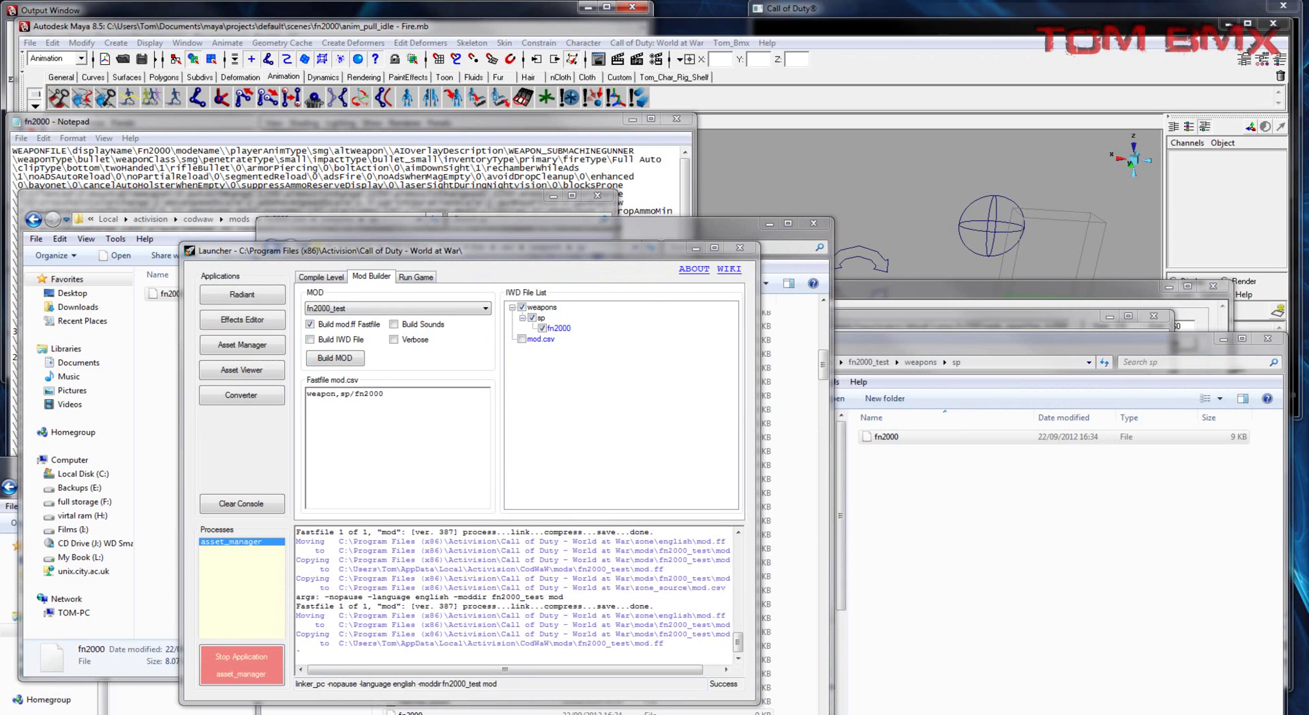
{"action": "left_click", "coordinate": [335, 357]}
Switch to the Call of Duty game and launch the fn2000_test mod from its mods list
{"action": "left_click", "coordinate": [1029, 330]}
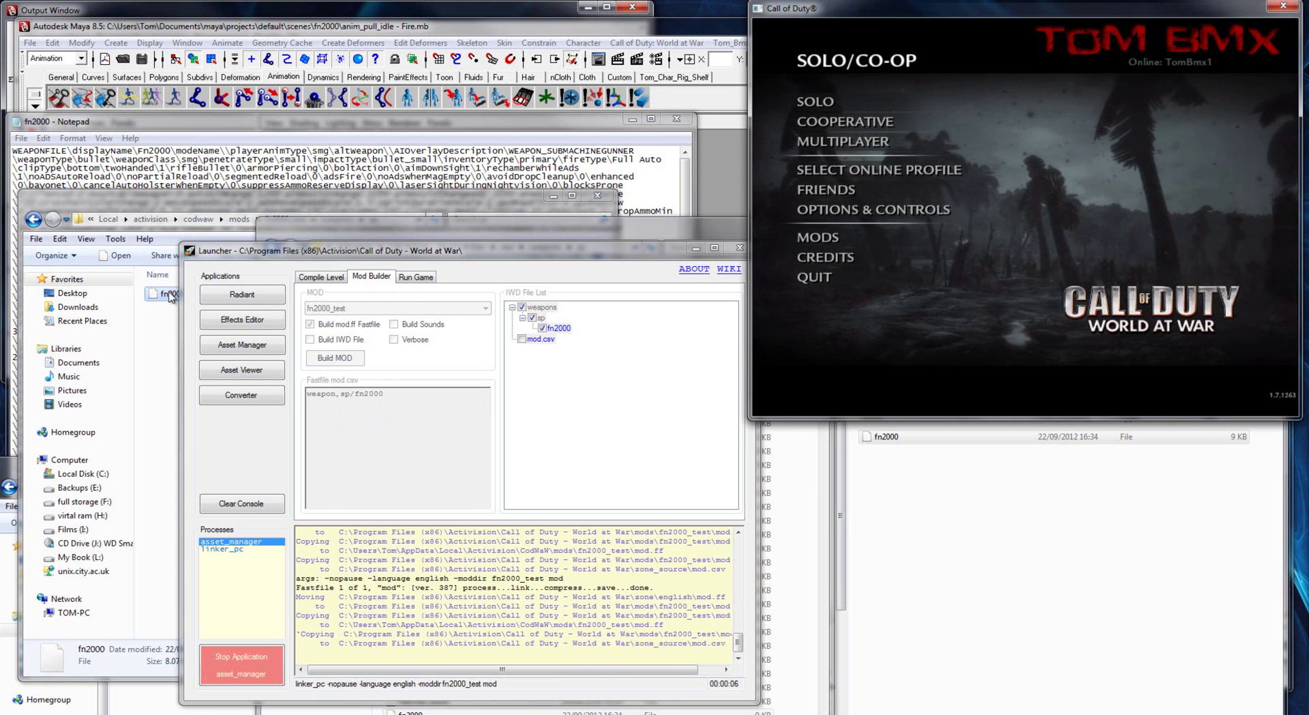
{"action": "left_click", "coordinate": [168, 333]}
{"action": "left_click", "coordinate": [179, 295]}
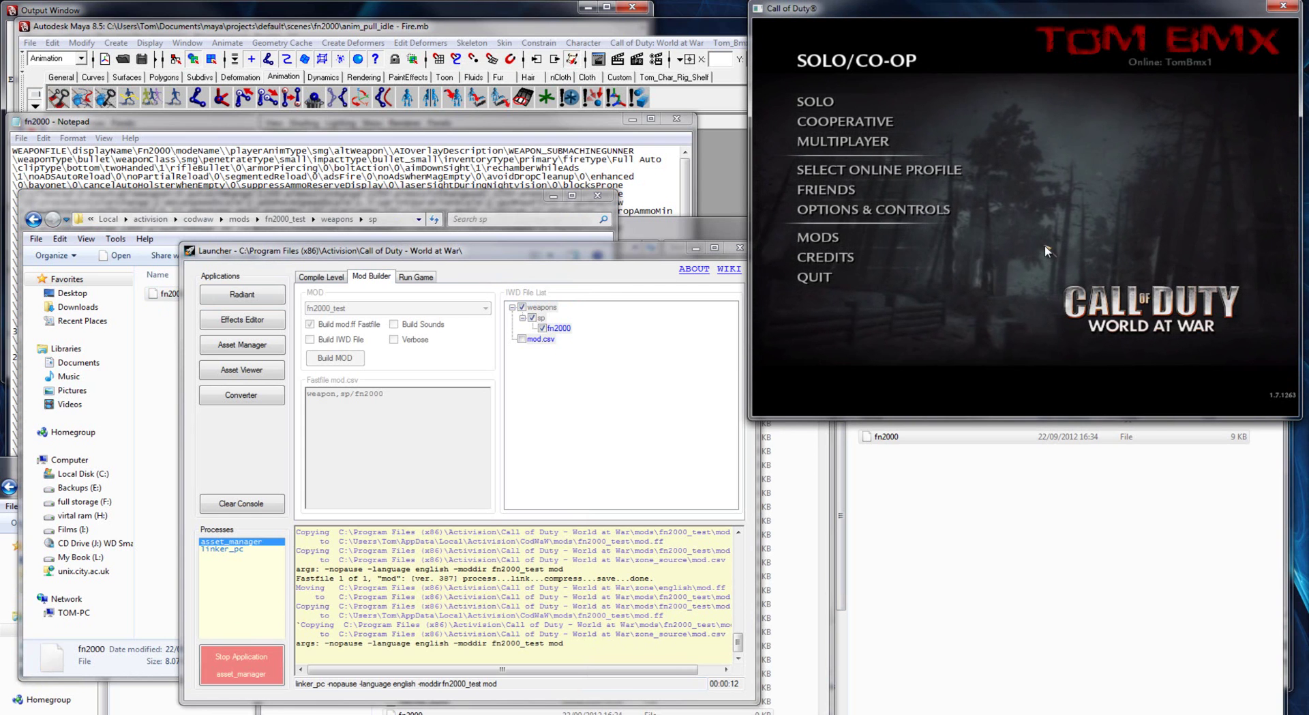
{"action": "left_click", "coordinate": [887, 235]}
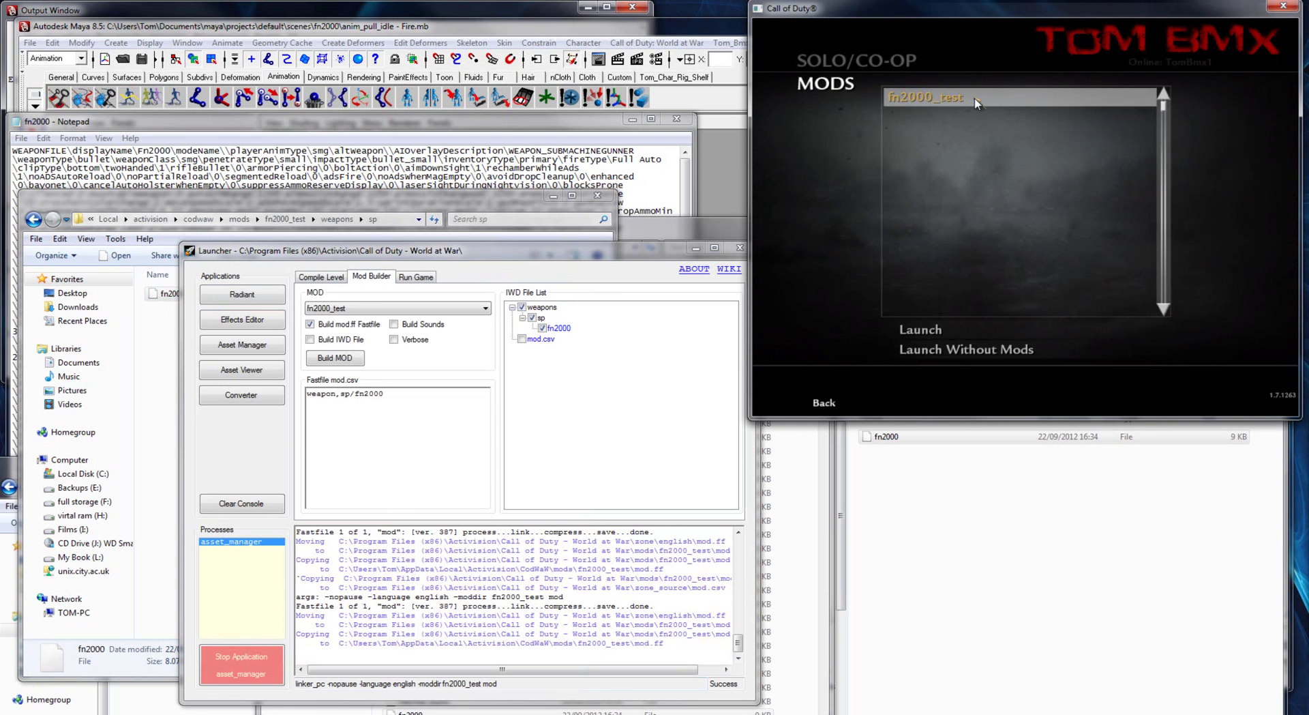
{"action": "left_click_drag", "start_coordinate": [309, 395], "coordinate": [389, 395]}
{"action": "left_click", "coordinate": [994, 229]}
{"action": "left_click", "coordinate": [955, 329]}
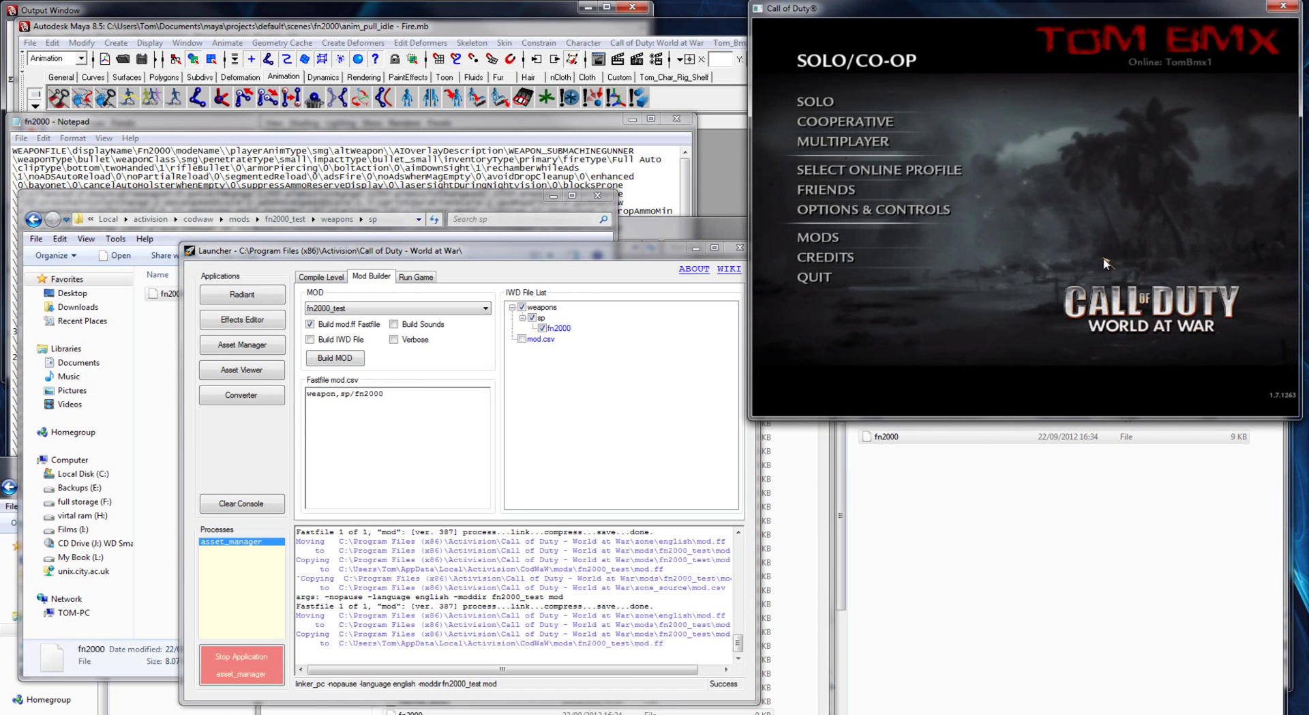
Load the test map by running an earlier command recalled in the game console
{"action": "key", "text": "grave"}
{"action": "type", "text": "cg_gun_x 0"}
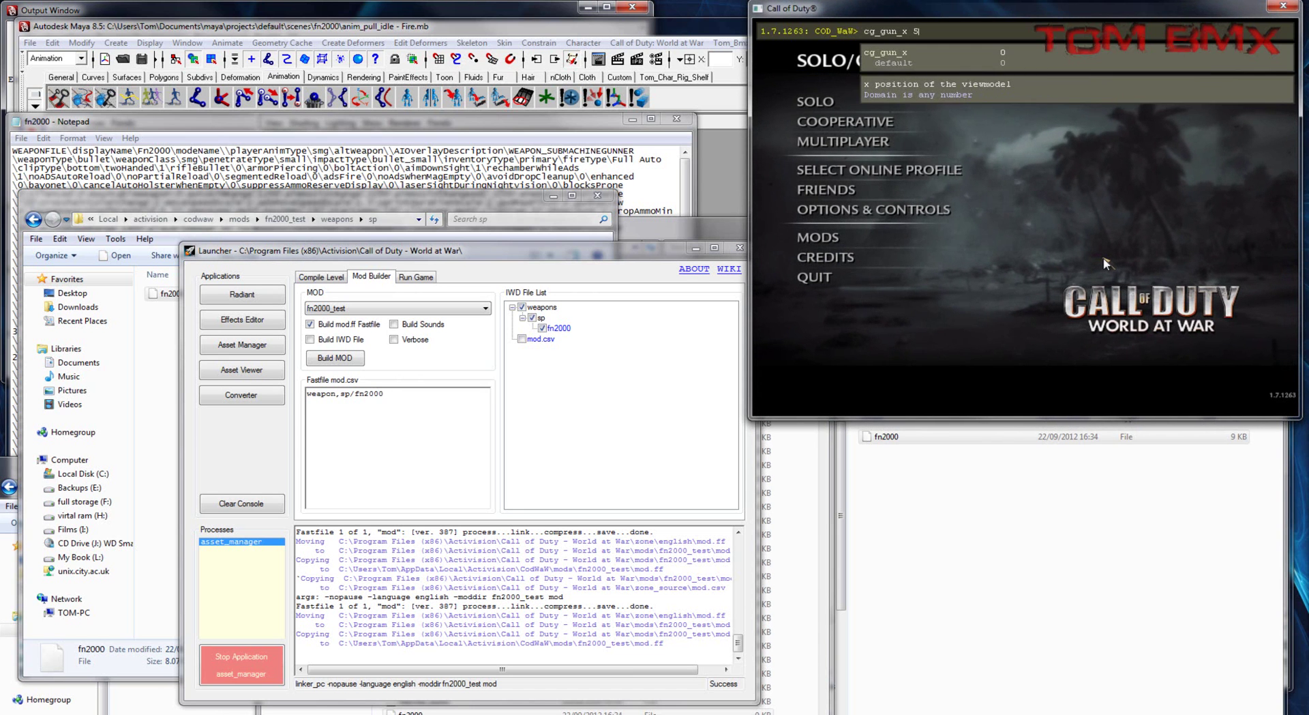
{"action": "key", "text": "Up"}
{"action": "key", "text": "Return"}
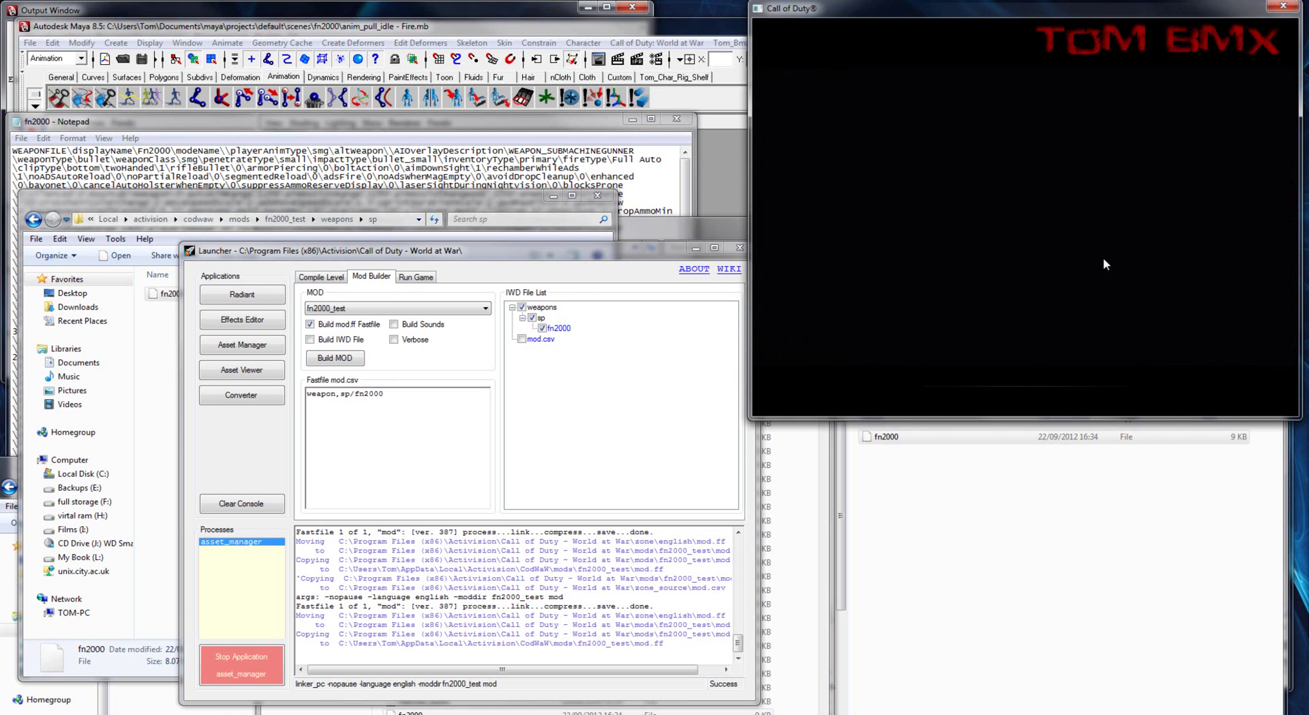
Minimize the Launcher, the fn2000 text file and the weapon folder windows, and return focus to the game
{"action": "left_click", "coordinate": [696, 248]}
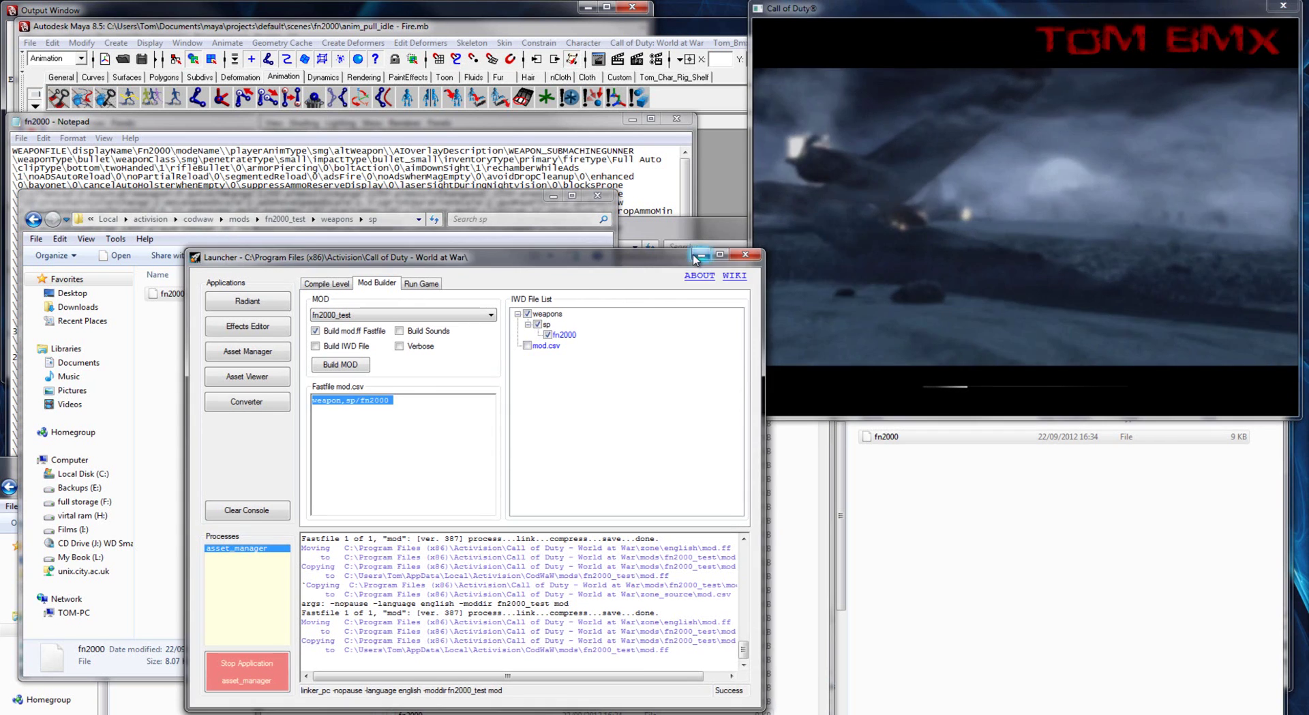
{"action": "left_click", "coordinate": [453, 407]}
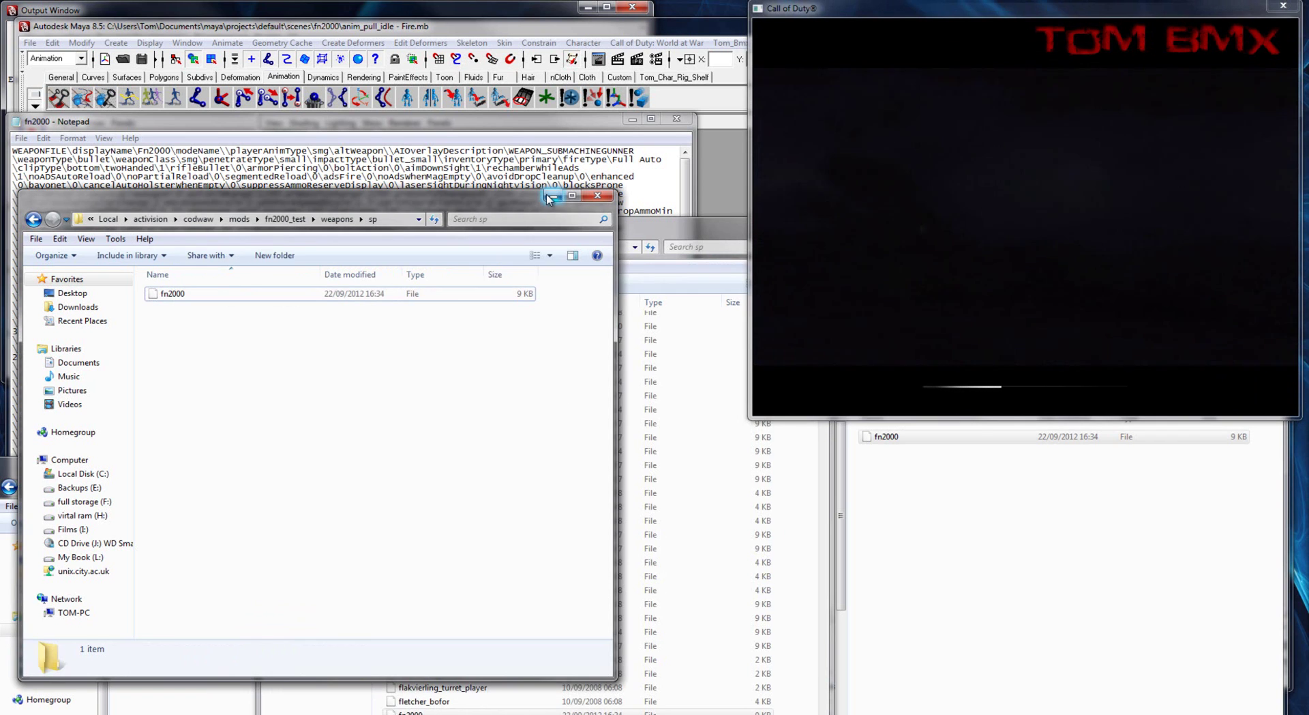
{"action": "left_click", "coordinate": [554, 196]}
{"action": "left_click", "coordinate": [714, 234]}
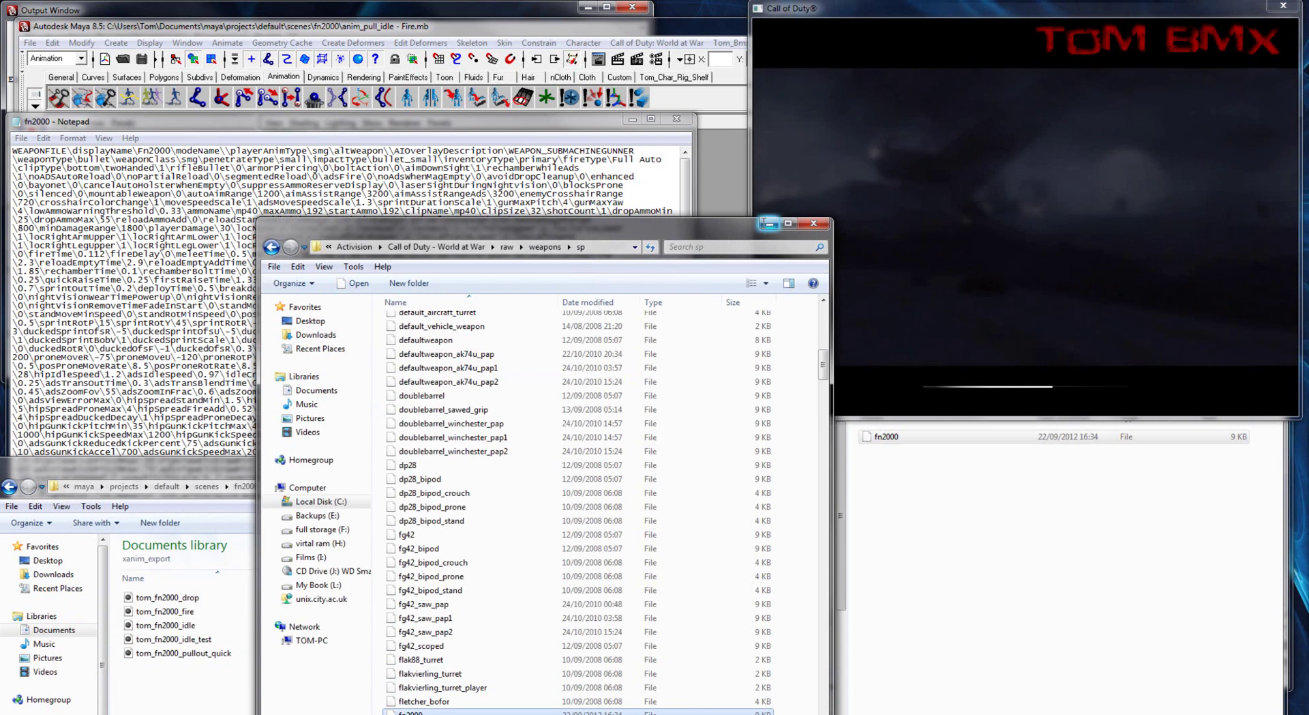
{"action": "left_click", "coordinate": [770, 224]}
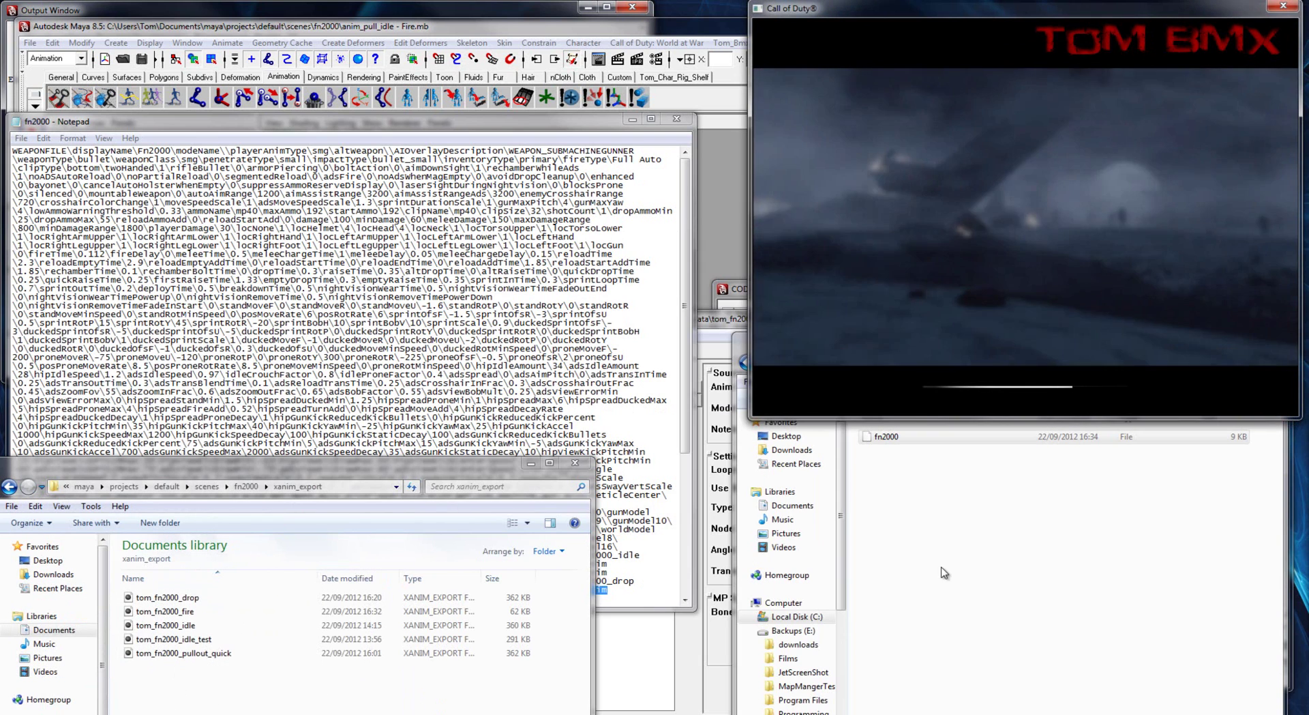
{"action": "left_click", "coordinate": [632, 119]}
{"action": "left_click", "coordinate": [1182, 424]}
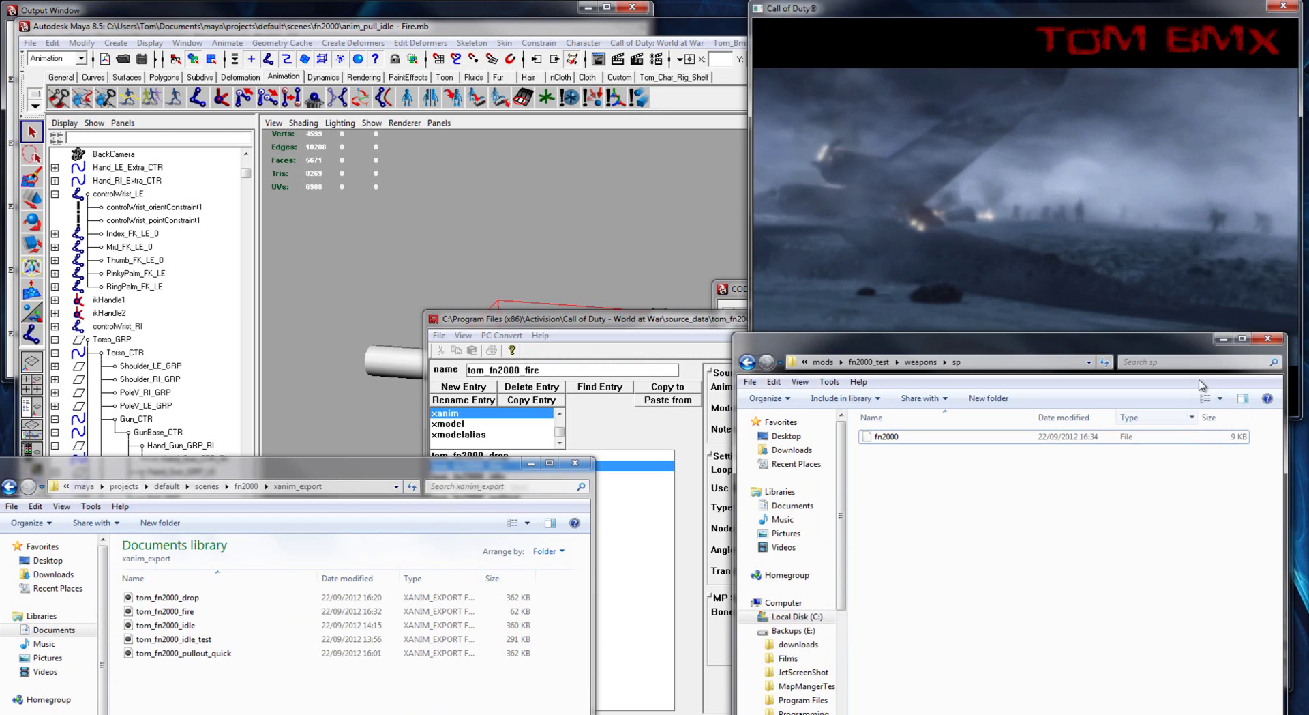
{"action": "left_click", "coordinate": [1226, 338]}
{"action": "left_click", "coordinate": [1091, 521]}
{"action": "left_click", "coordinate": [1109, 316]}
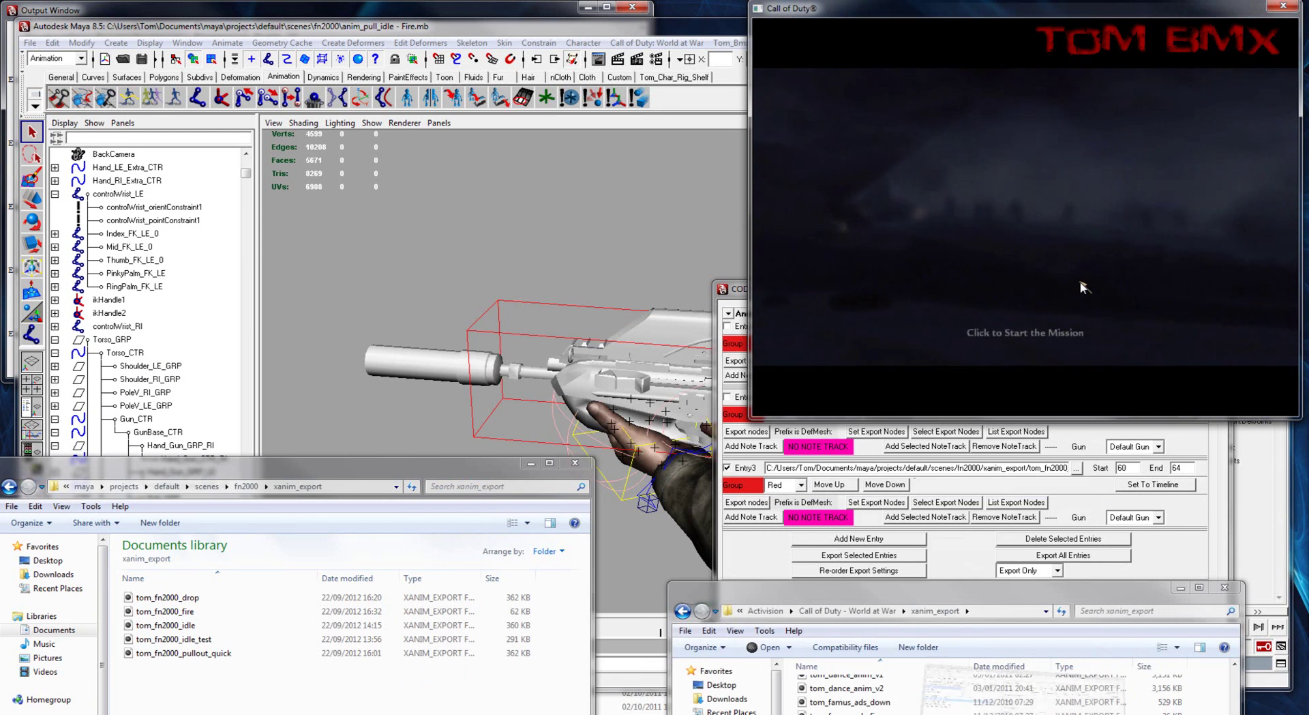
Start the mission, equip the Fn2000 and fire a magazine at the wall to check the fire animation, finishing with a reload
{"action": "left_click", "coordinate": [1080, 282]}
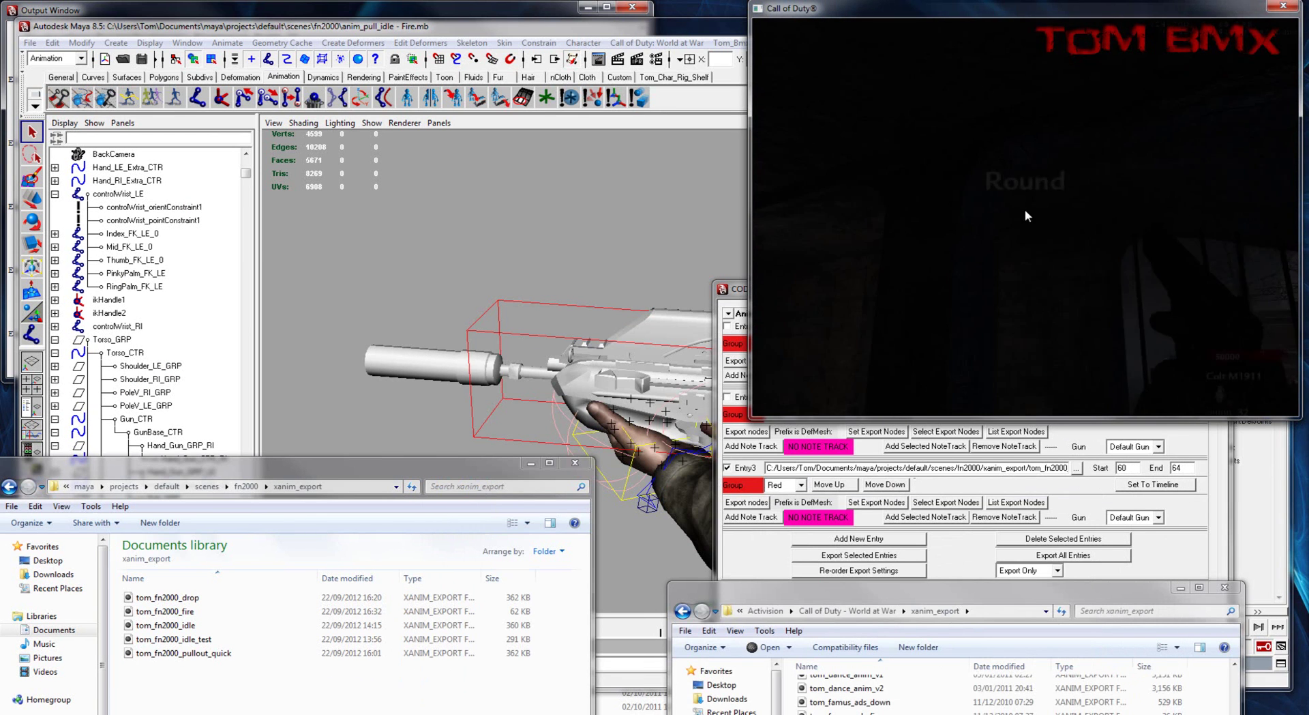
{"action": "key", "text": "1"}
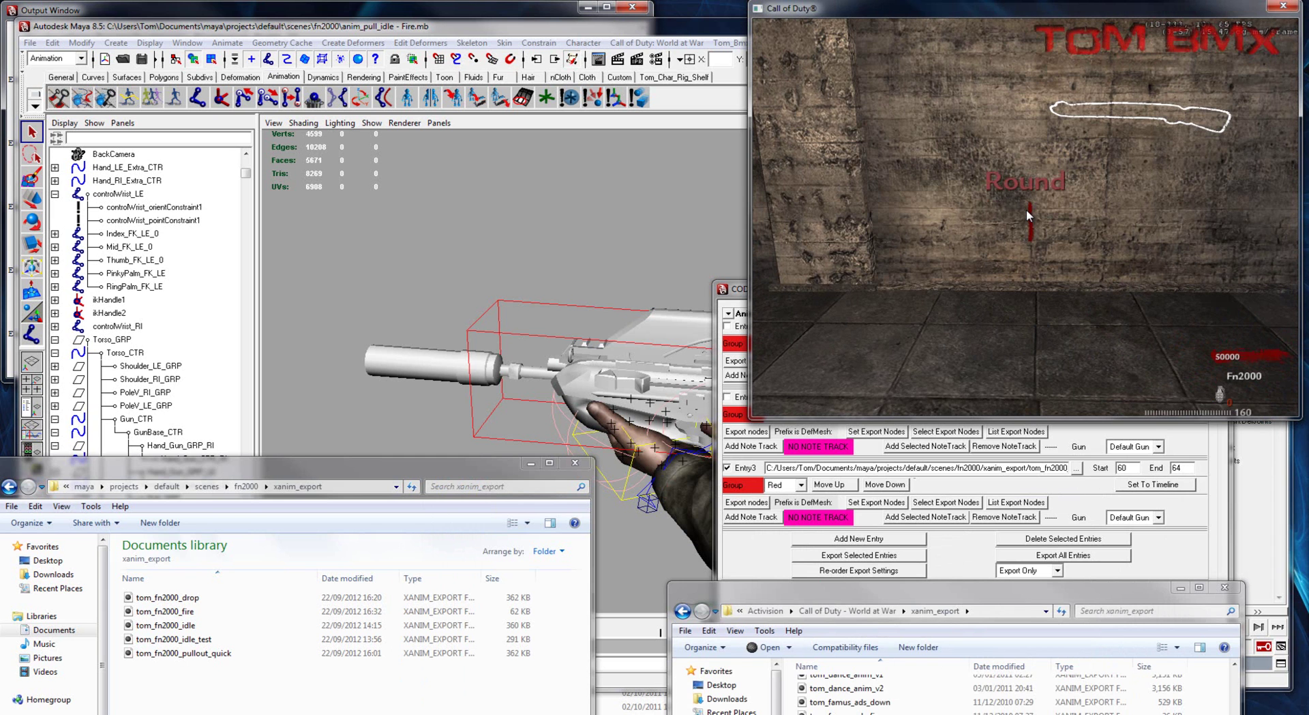
{"action": "left_click", "coordinate": [1027, 214]}
{"action": "left_click", "coordinate": [1027, 214]}
{"action": "left_click", "coordinate": [1027, 213]}
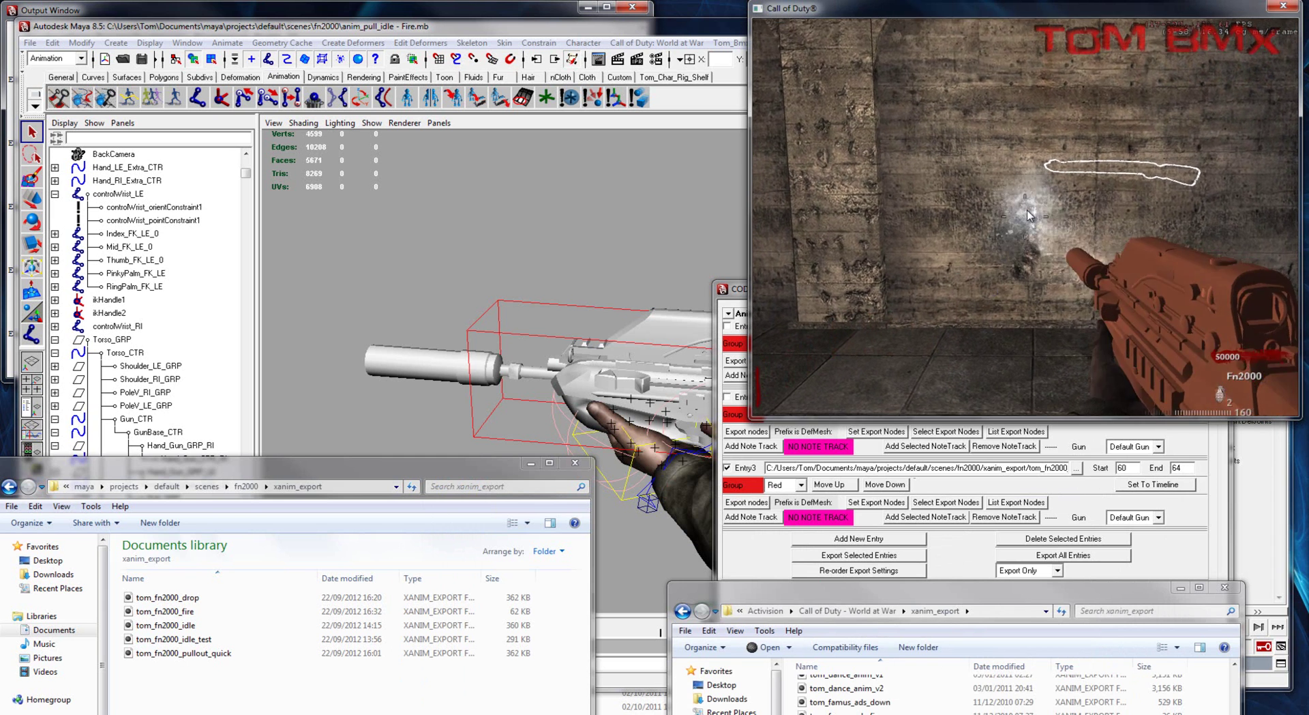
{"action": "left_click", "coordinate": [1027, 215]}
{"action": "left_click", "coordinate": [1027, 215]}
{"action": "left_click", "coordinate": [1027, 216]}
{"action": "left_click", "coordinate": [1027, 215]}
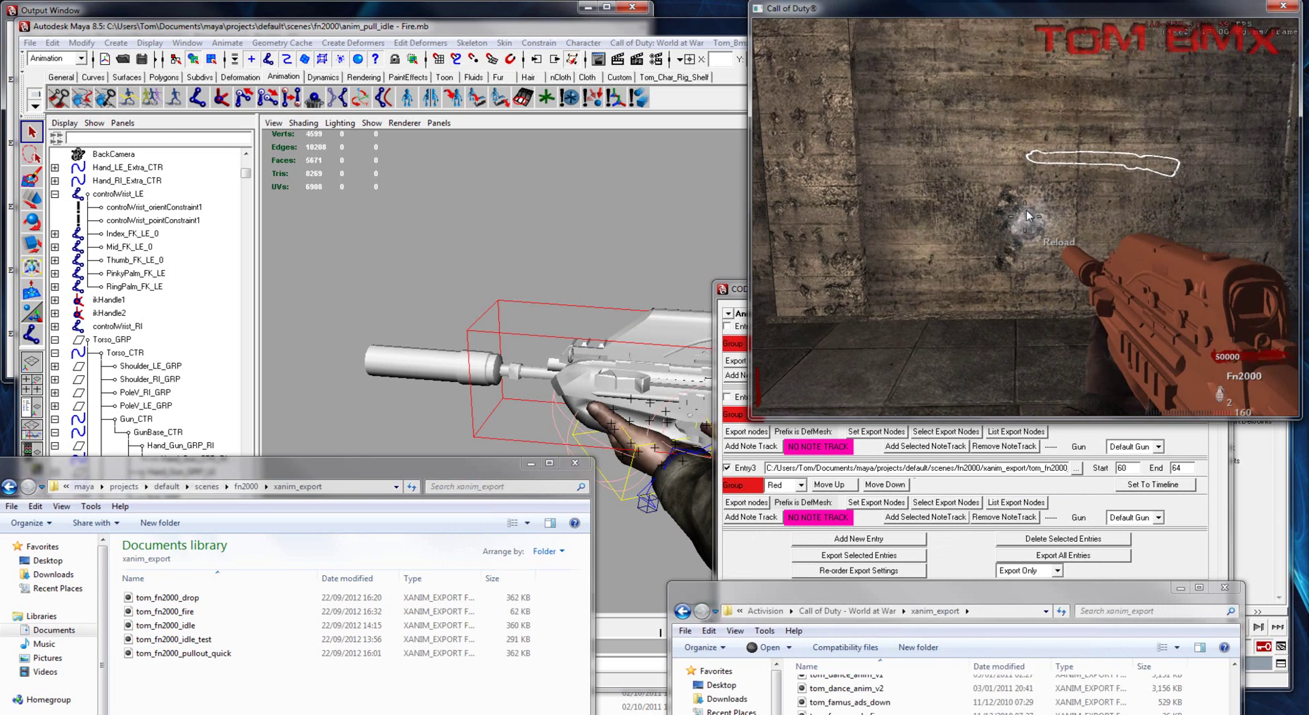
{"action": "left_click", "coordinate": [1026, 215]}
{"action": "key", "text": "r"}
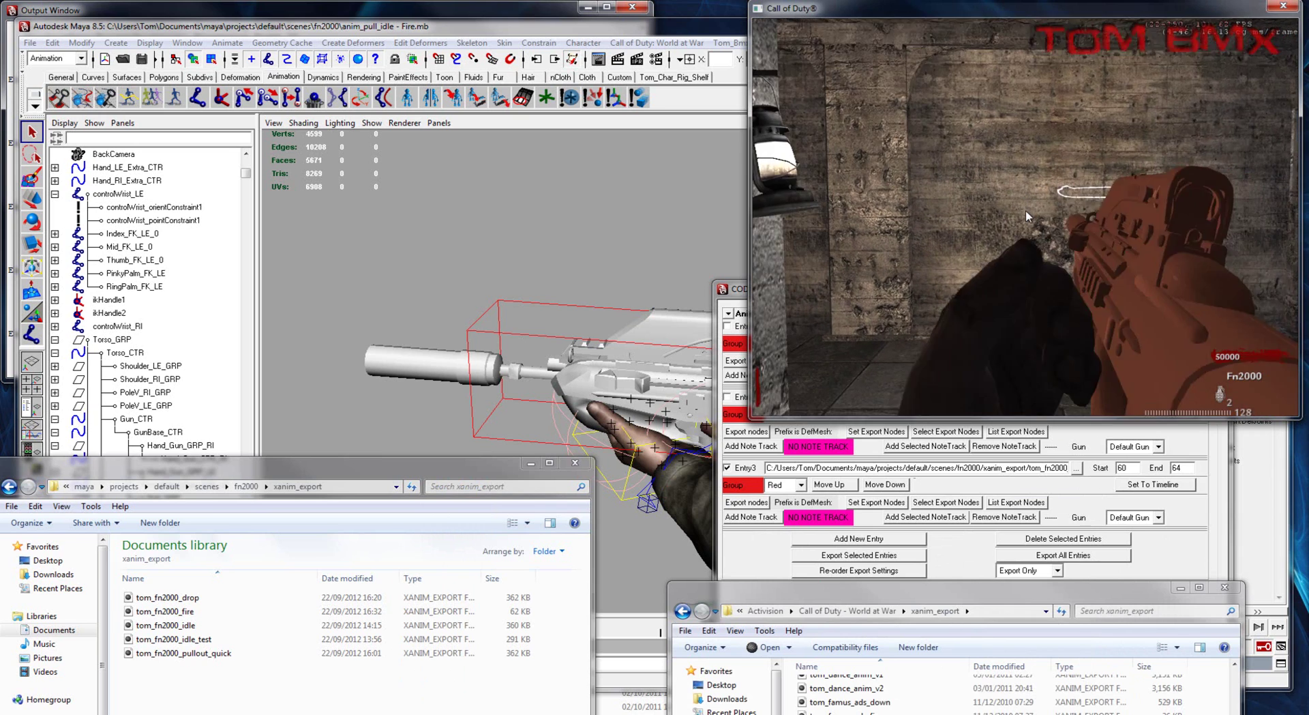
Fire further bursts with the Fn2000 while moving and aiming around the room to examine the fire motion and shell ejection
{"action": "left_click", "coordinate": [1025, 216]}
{"action": "left_click", "coordinate": [1026, 213]}
{"action": "left_click", "coordinate": [1026, 213]}
{"action": "left_click", "coordinate": [1026, 213]}
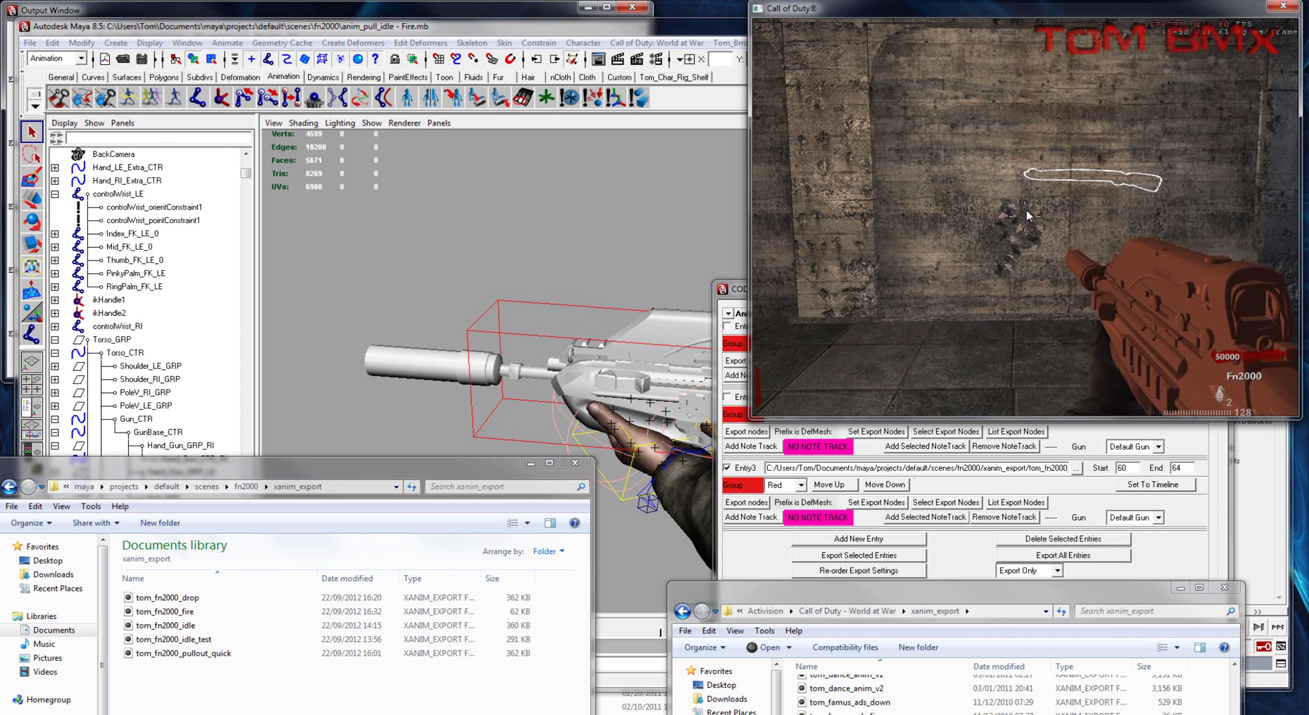
{"action": "left_click", "coordinate": [1026, 209]}
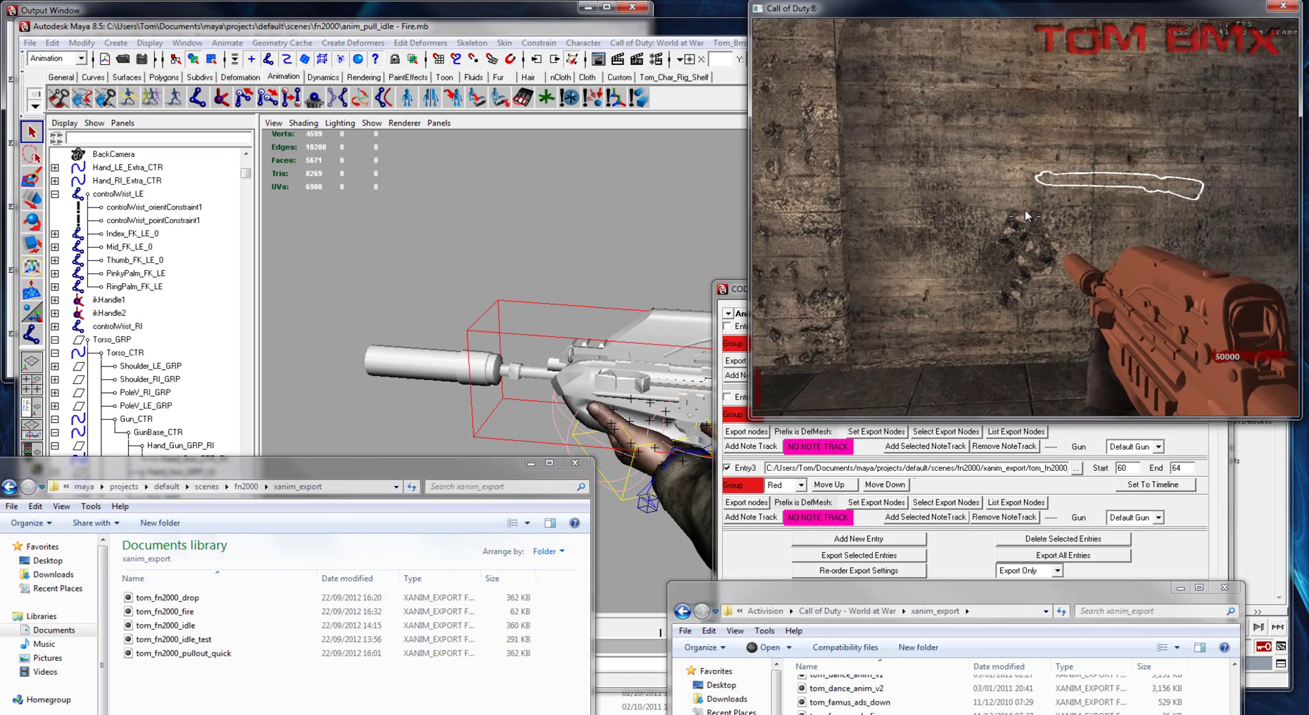
{"action": "key", "text": "s"}
{"action": "key", "text": "w"}
{"action": "left_click", "coordinate": [1026, 210]}
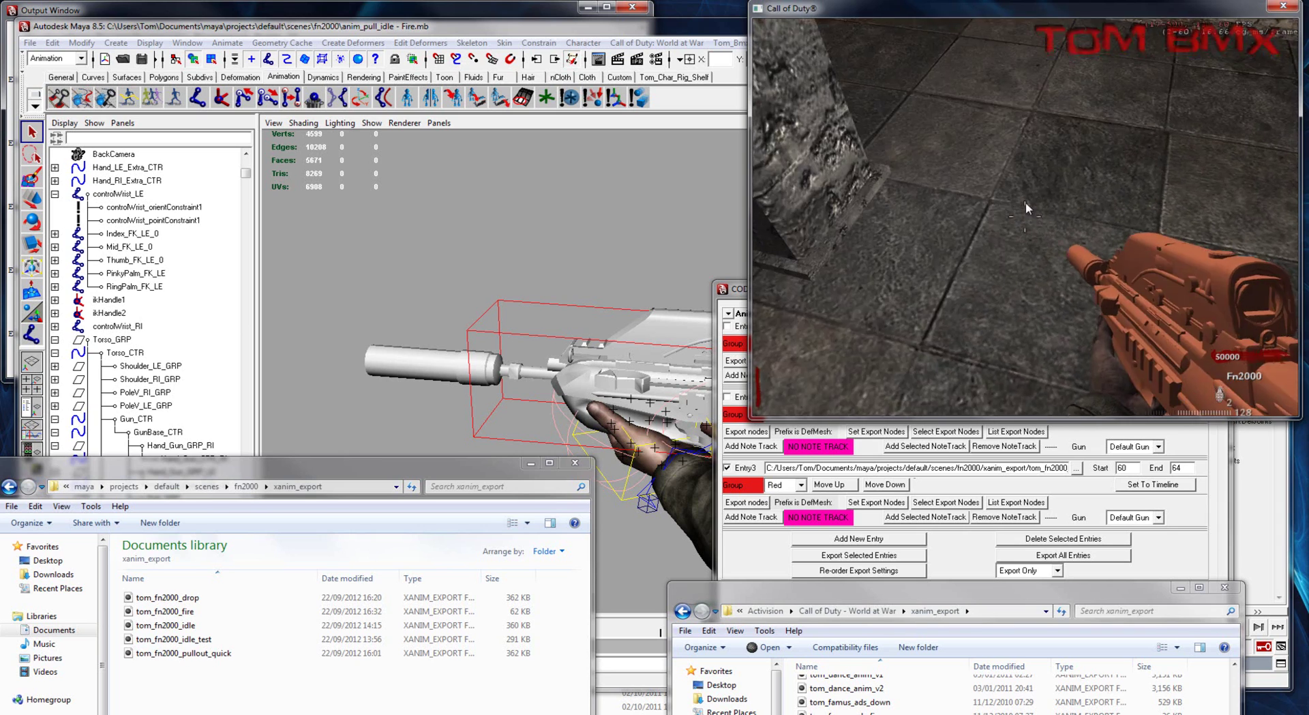
{"action": "left_click", "coordinate": [1033, 210]}
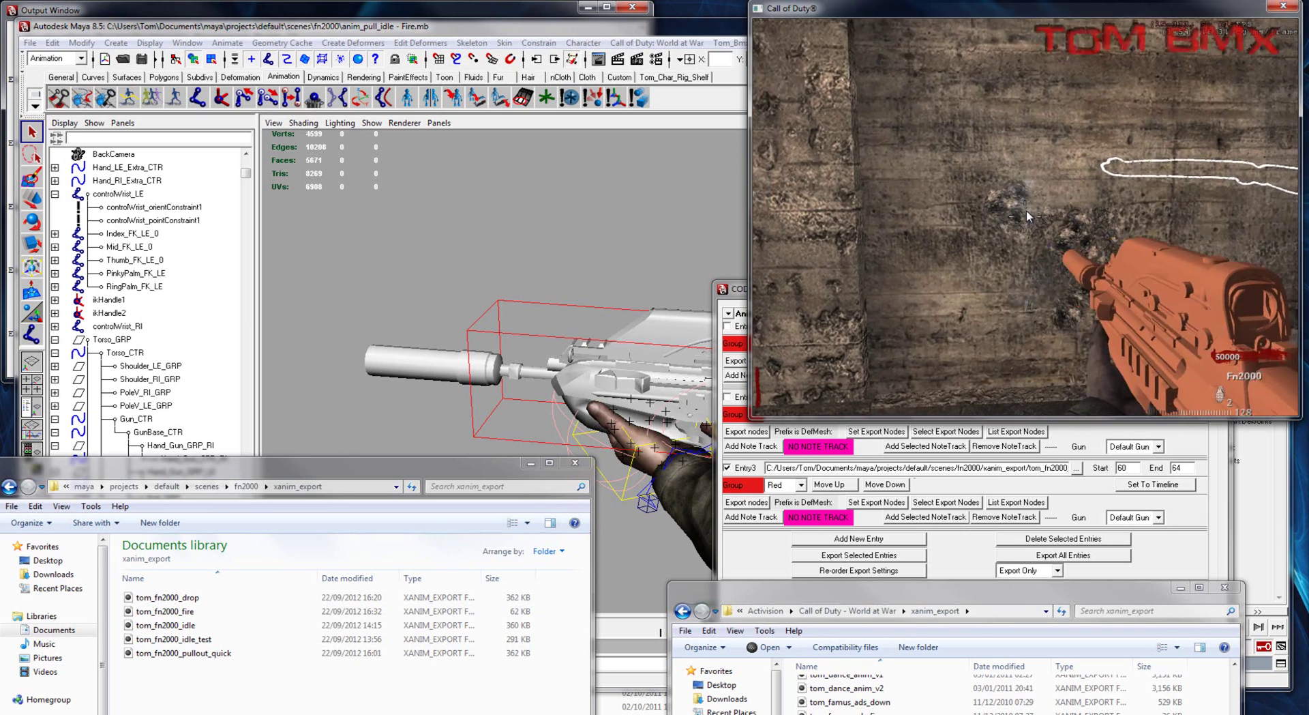
{"action": "left_click", "coordinate": [1028, 216]}
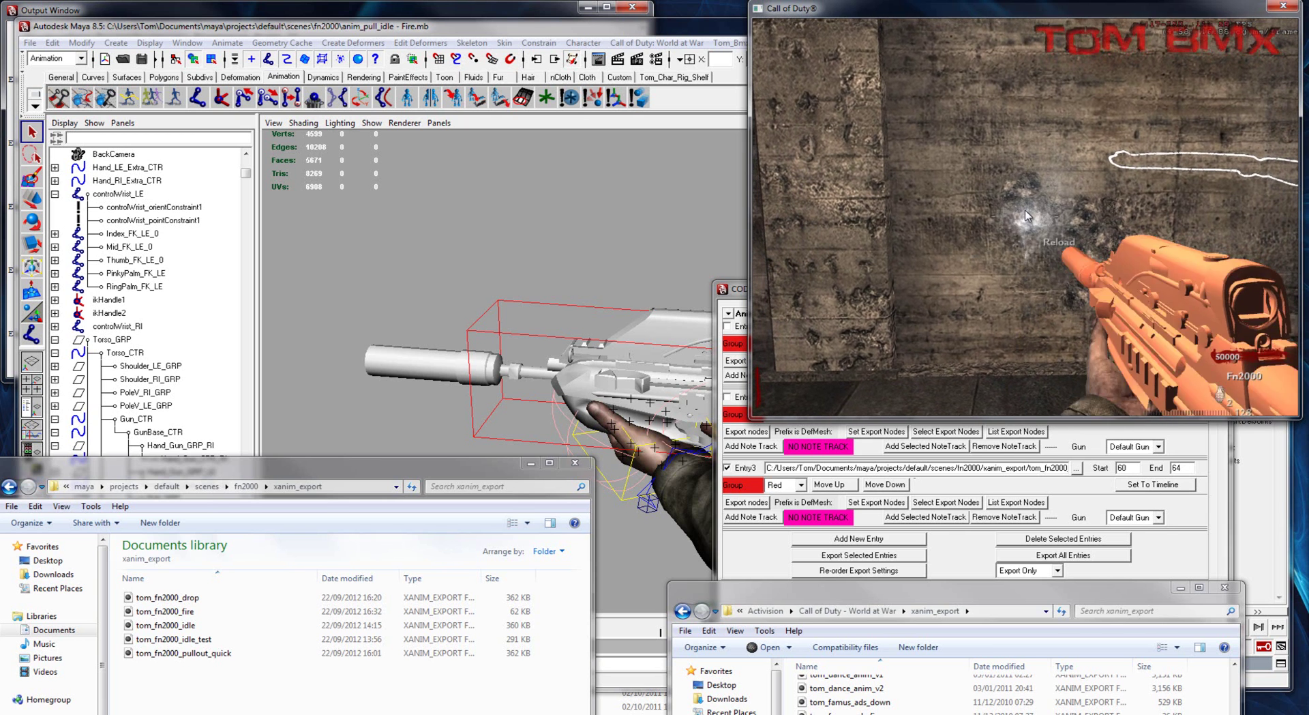
Set cg_gun_y to 15 in the game console to shift the weapon view sideways
{"action": "key", "text": "grave"}
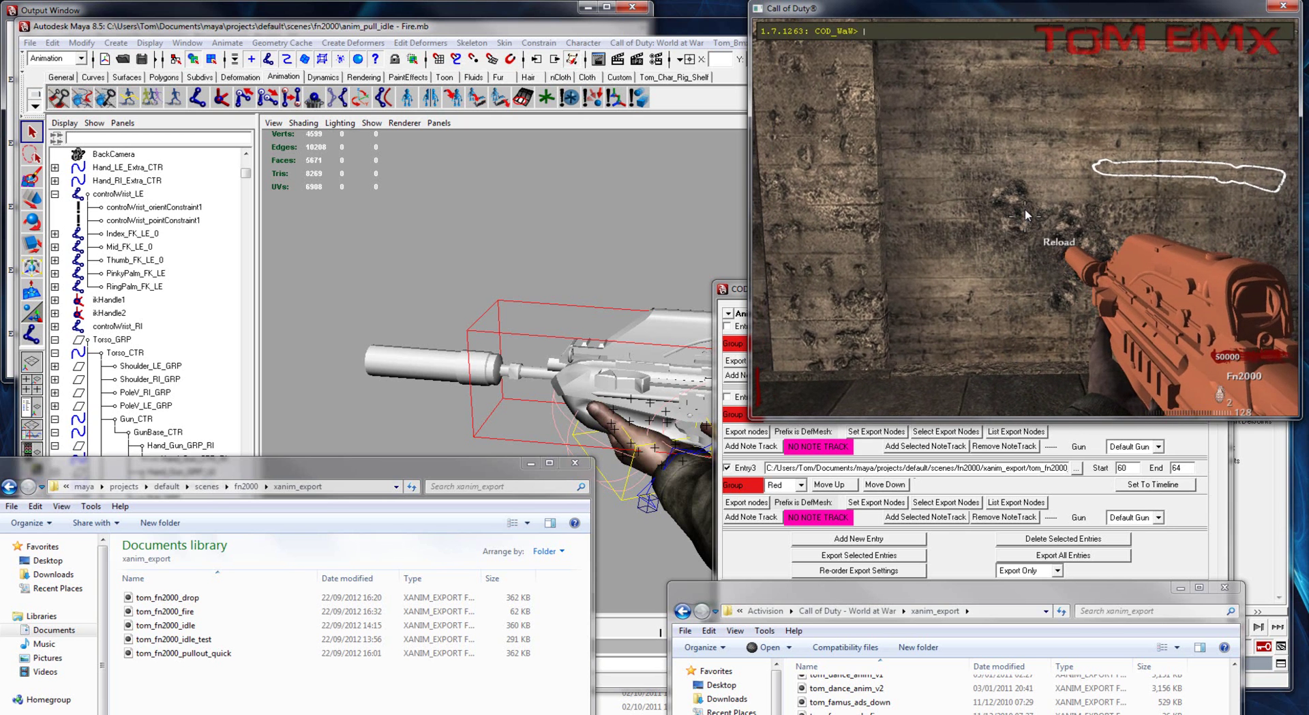
{"action": "type", "text": "cg_"}
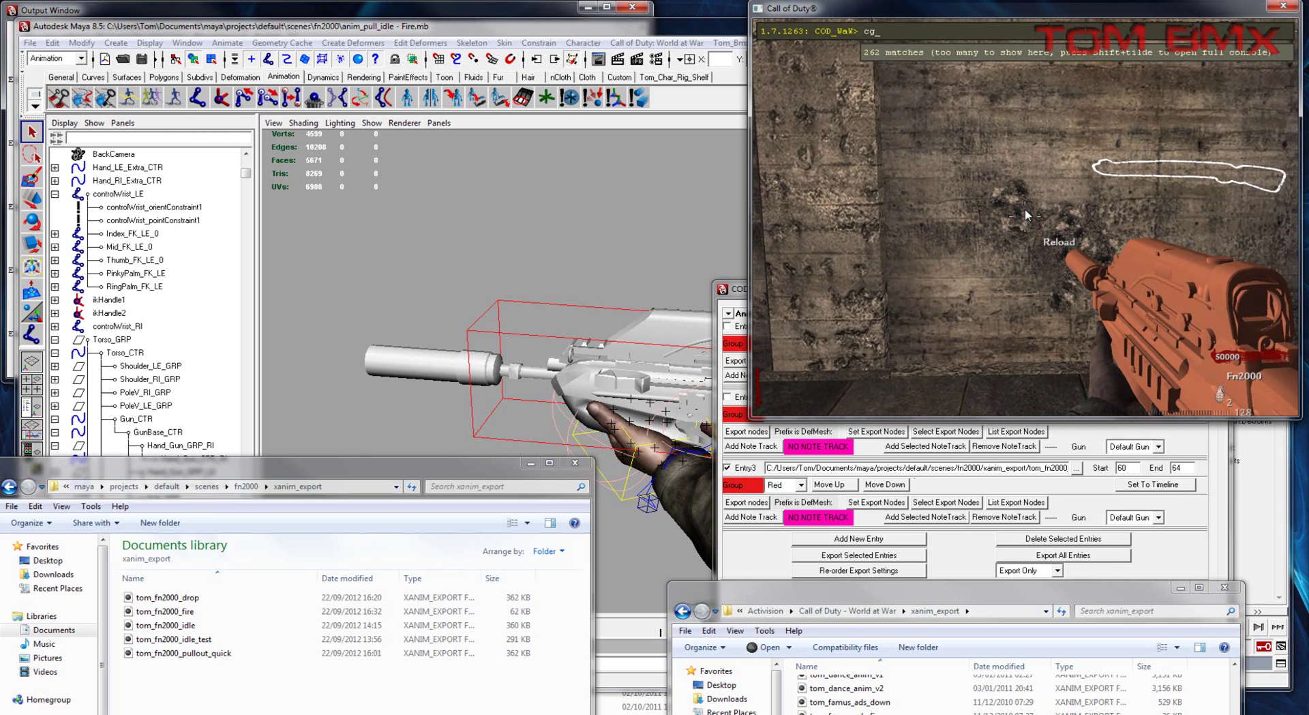
{"action": "type", "text": "gi"}
{"action": "type", "text": "n"}
{"action": "key", "text": "BackSpace"}
{"action": "key", "text": "BackSpace"}
{"action": "type", "text": "un_y"}
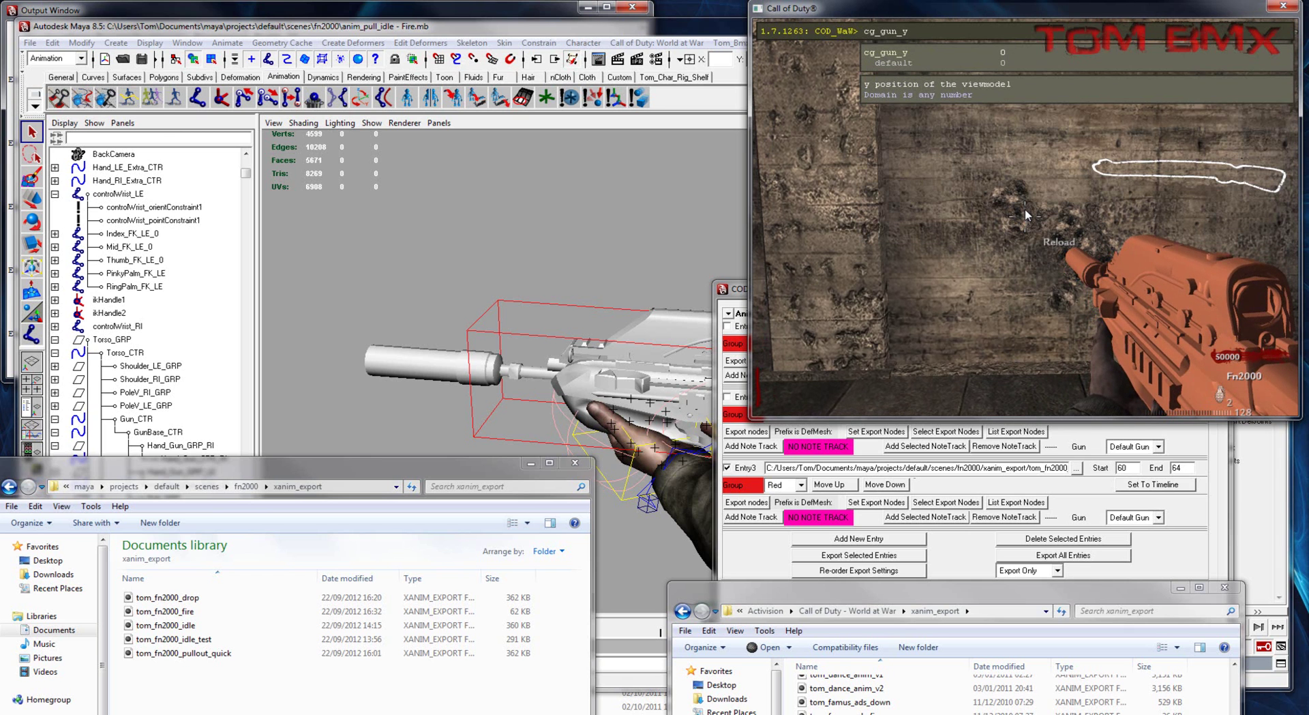
{"action": "type", "text": " 15"}
{"action": "key", "text": "Return"}
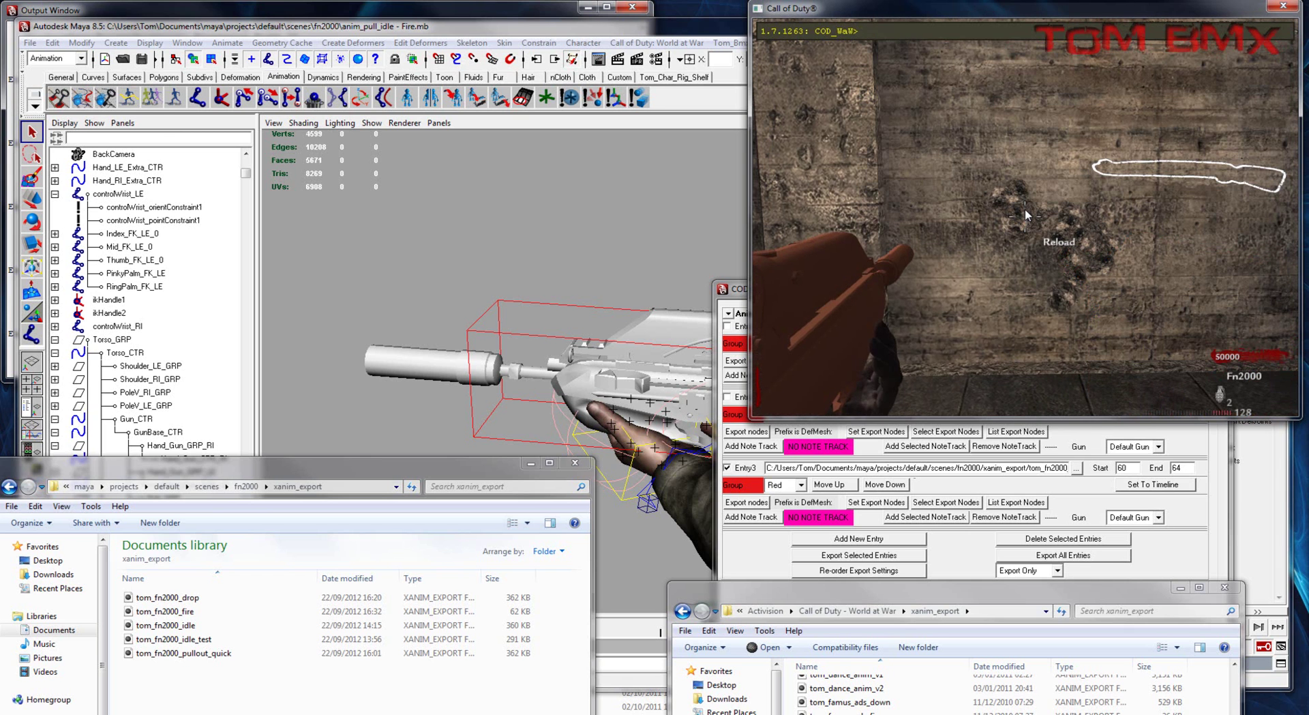
{"action": "key", "text": "grave"}
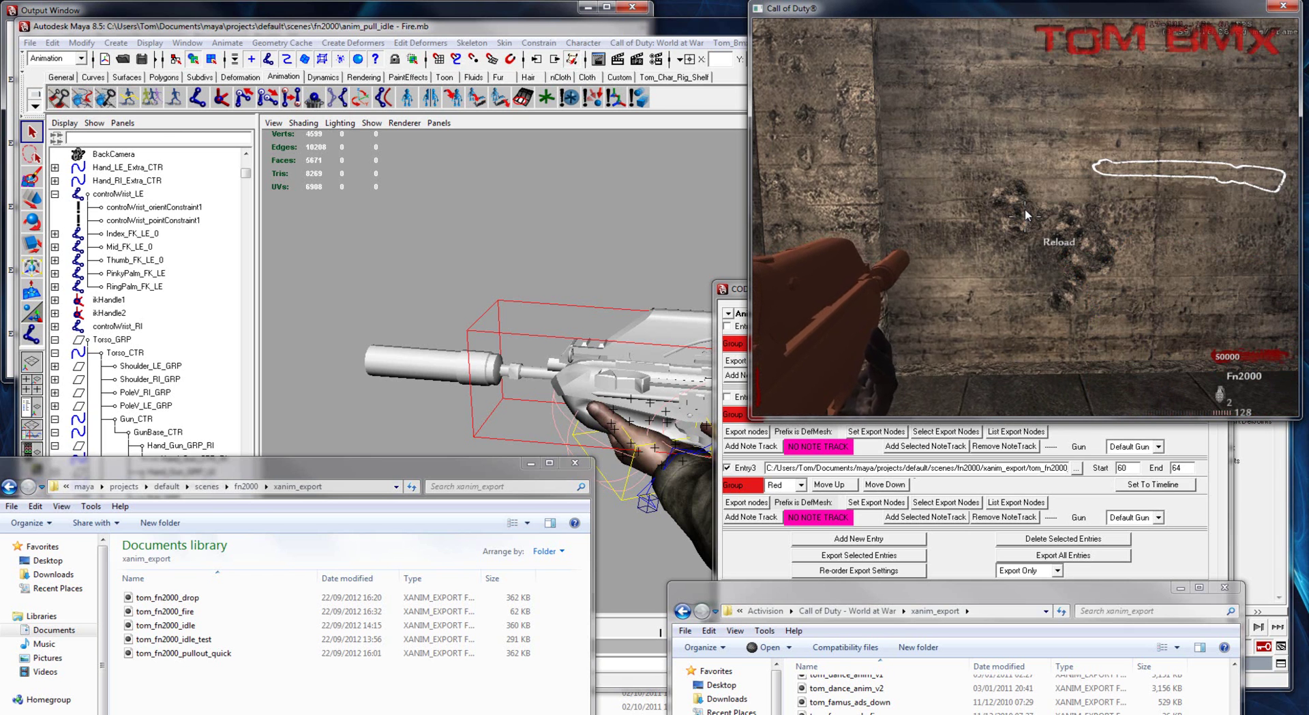
Fire, reload and fire the Fn2000 again to examine its ejection side from the shifted view
{"action": "left_click", "coordinate": [1025, 209]}
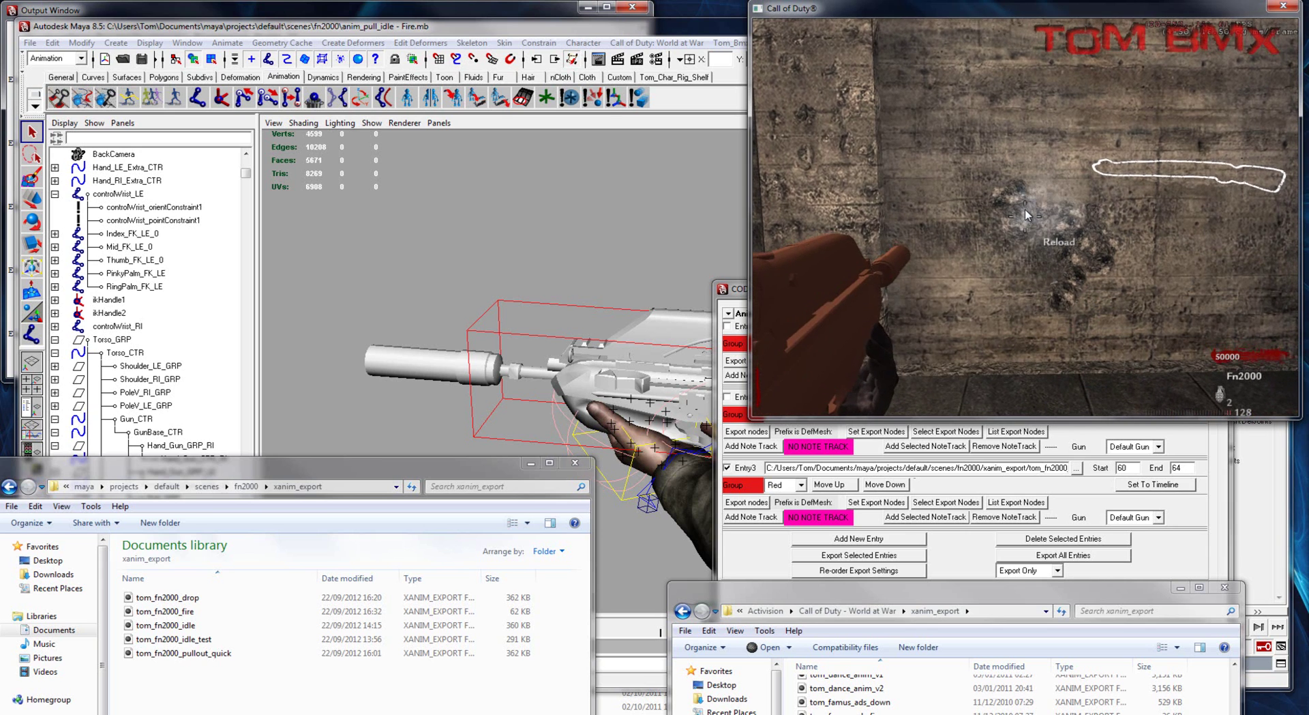
{"action": "key", "text": "r"}
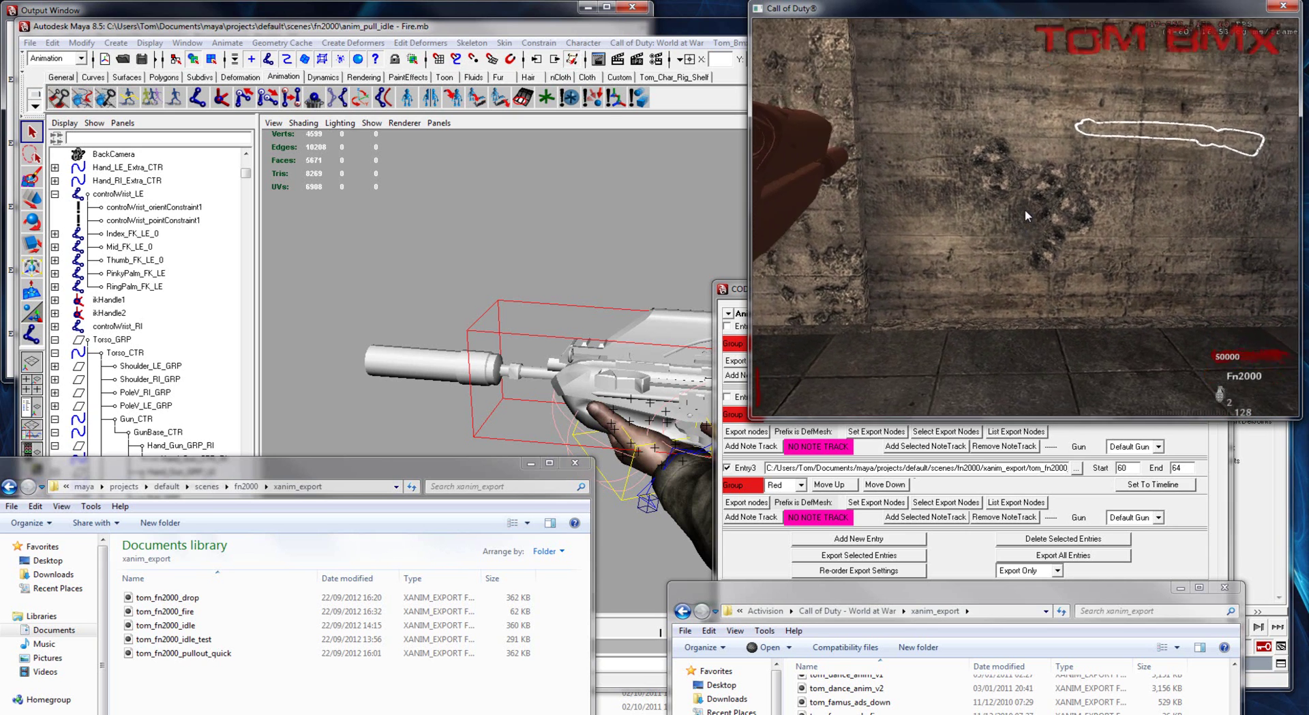
{"action": "left_click", "coordinate": [1028, 216]}
{"action": "left_click", "coordinate": [1027, 215]}
{"action": "left_click", "coordinate": [1028, 215]}
{"action": "left_click", "coordinate": [1027, 215]}
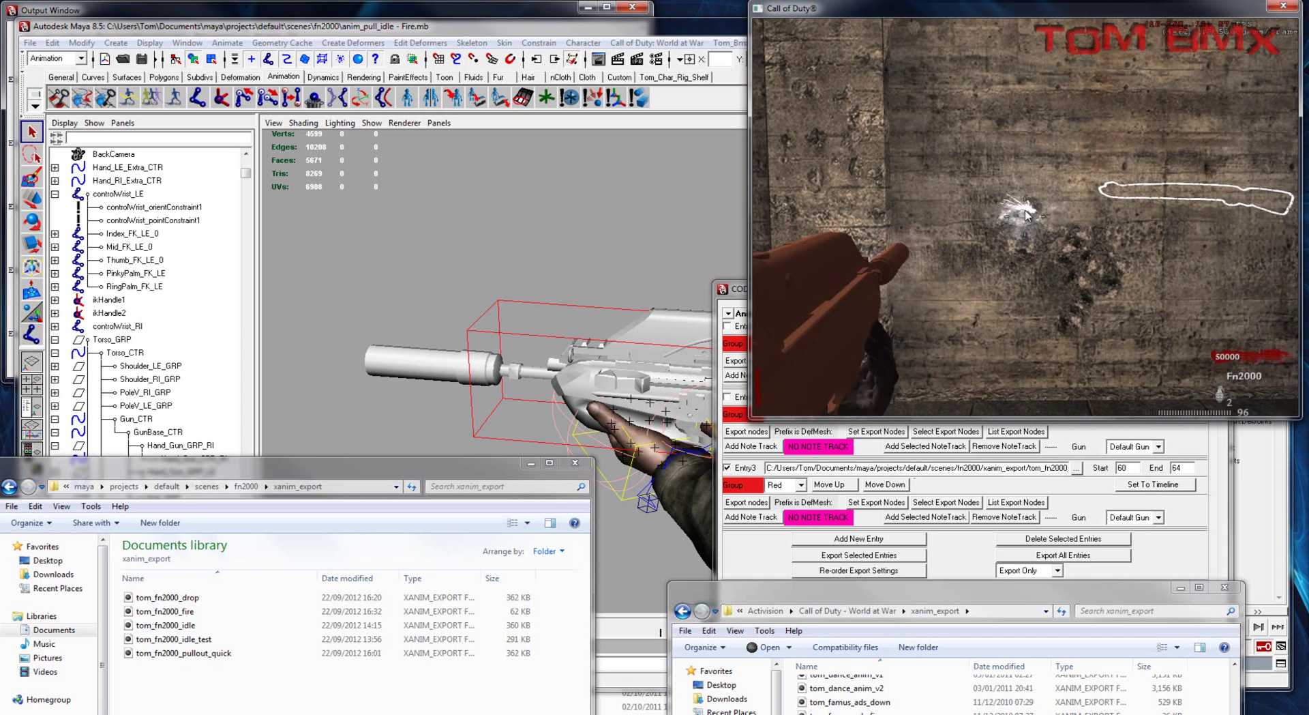
Switch to Maya, move the COD Export Window aside, and show the gun in wireframe with the DefMesh joints layer toggled
{"action": "key", "text": "Escape"}
{"action": "key", "text": "alt+Tab"}
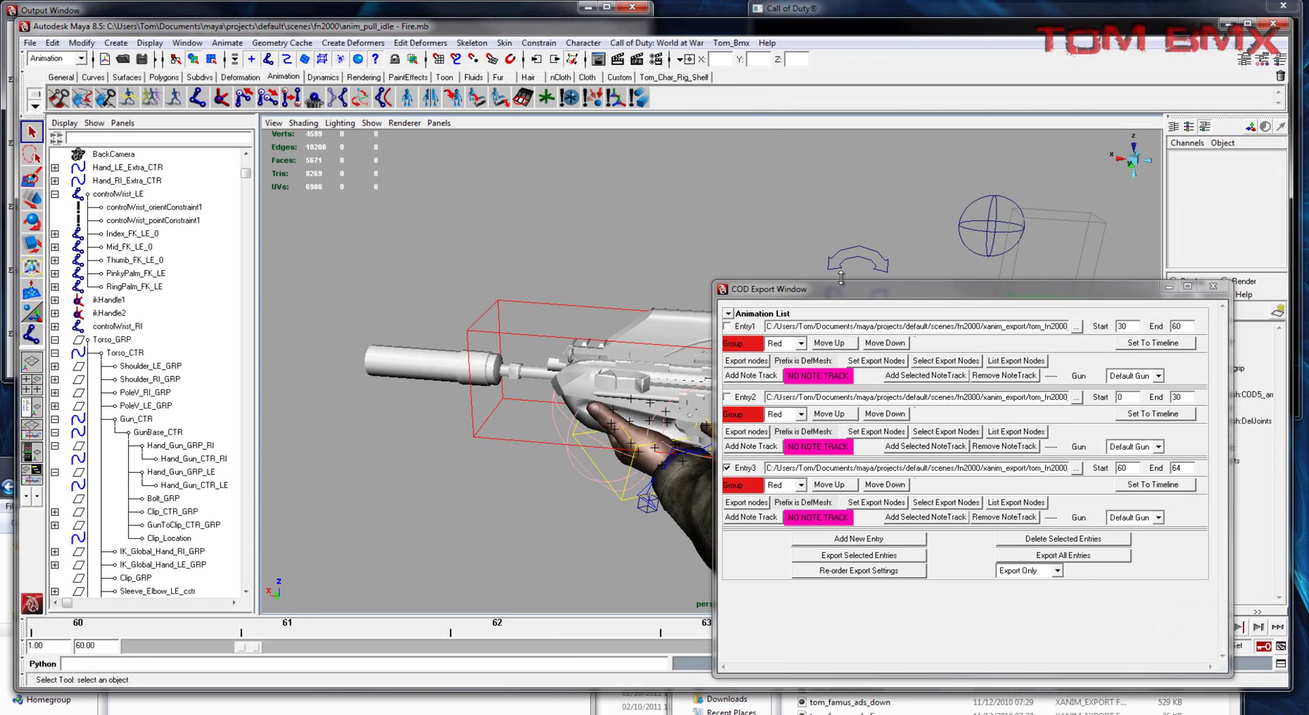
{"action": "left_click_drag", "start_coordinate": [842, 281], "coordinate": [546, 235]}
{"action": "left_click_drag", "start_coordinate": [825, 340], "coordinate": [900, 400], "text": "alt"}
{"action": "key", "text": "4"}
{"action": "left_click", "coordinate": [1174, 422]}
Select the tag_brass joint on the gun and try rotating it mainly about its Z axis
{"action": "left_click", "coordinate": [720, 307]}
{"action": "middle_click_drag", "start_coordinate": [901, 401], "coordinate": [683, 343], "text": "alt"}
{"action": "right_click_drag", "start_coordinate": [683, 343], "coordinate": [653, 392], "text": "alt"}
{"action": "key", "text": "e"}
{"action": "left_click_drag", "start_coordinate": [653, 373], "coordinate": [766, 468], "text": "alt"}
{"action": "middle_click_drag", "start_coordinate": [766, 467], "coordinate": [707, 412], "text": "alt"}
{"action": "right_click_drag", "start_coordinate": [707, 412], "coordinate": [656, 358], "text": "alt"}
{"action": "left_click_drag", "start_coordinate": [653, 358], "coordinate": [707, 395]}
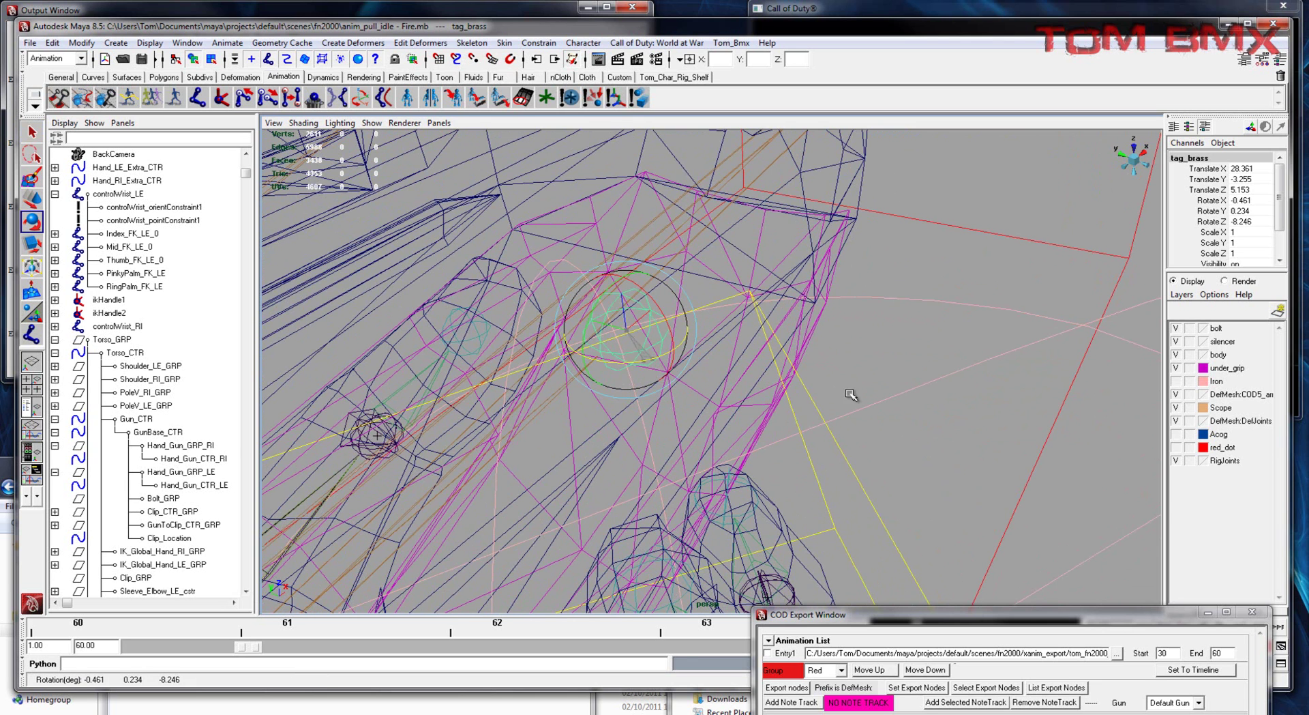
Show the tag_brass joint's attributes and set its Joint Orient to 0, 0, -90
{"action": "key", "text": "ctrl+a"}
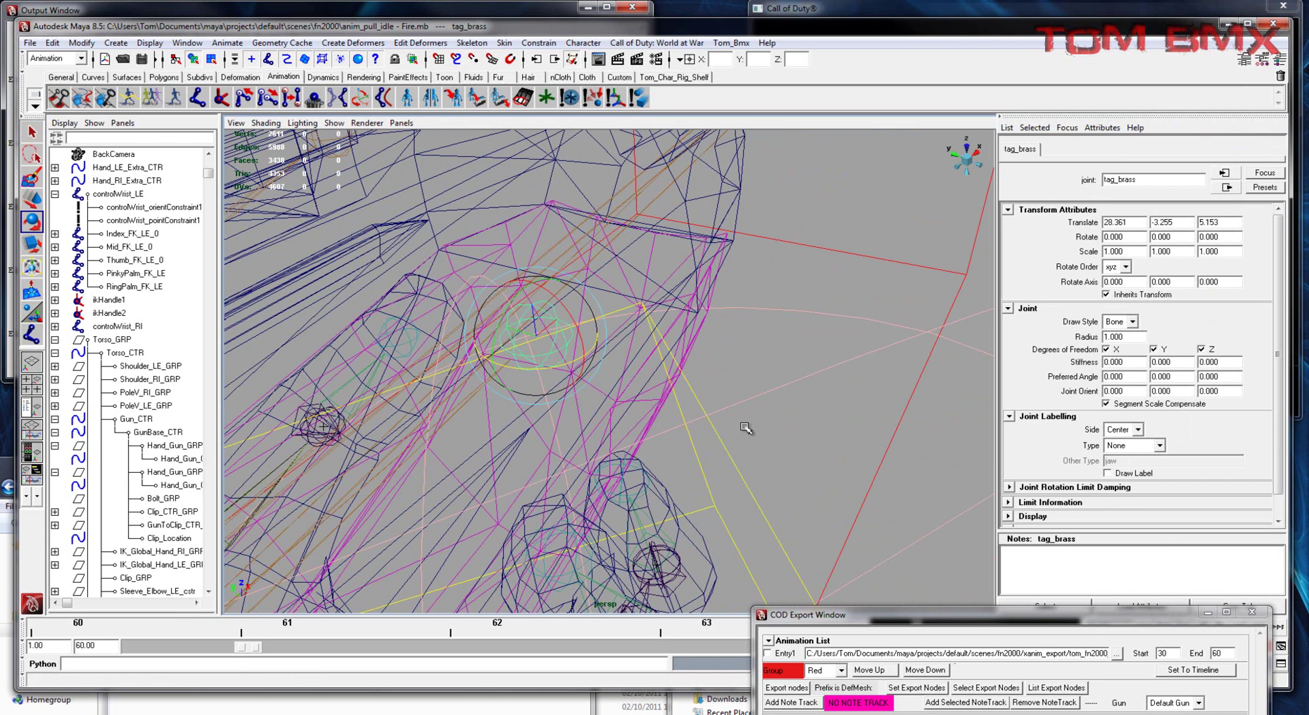
{"action": "left_click_drag", "start_coordinate": [558, 363], "coordinate": [549, 368]}
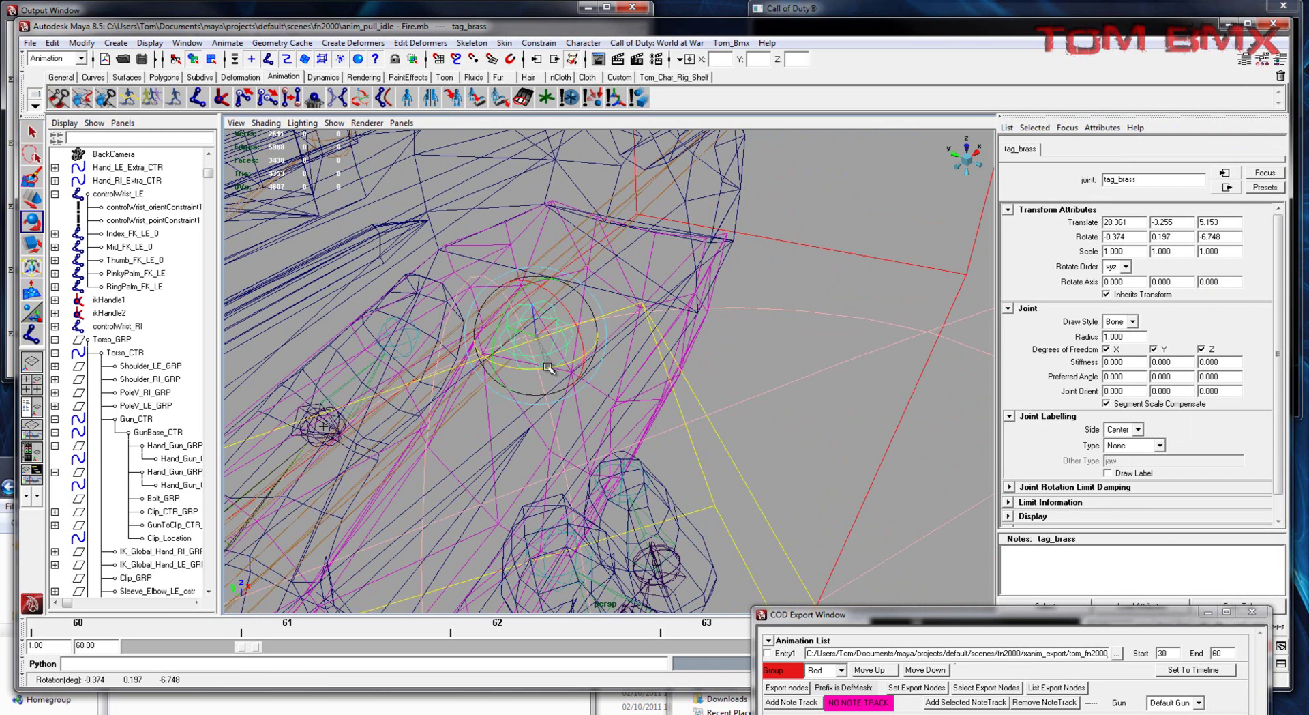
{"action": "double_click", "coordinate": [1186, 389]}
{"action": "key", "text": "Return"}
{"action": "left_click", "coordinate": [587, 373]}
{"action": "double_click", "coordinate": [1169, 390]}
{"action": "type", "text": "0"}
{"action": "key", "text": "Return"}
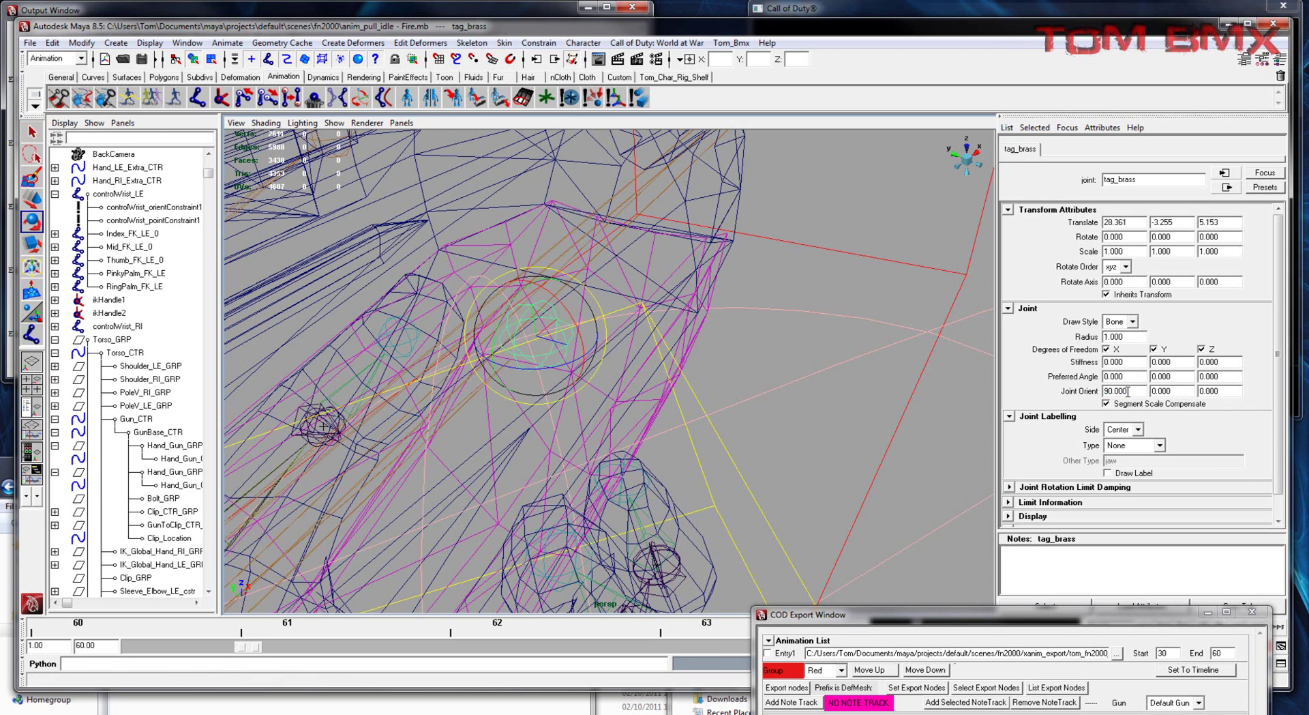
{"action": "type", "text": "0"}
{"action": "key", "text": "Return"}
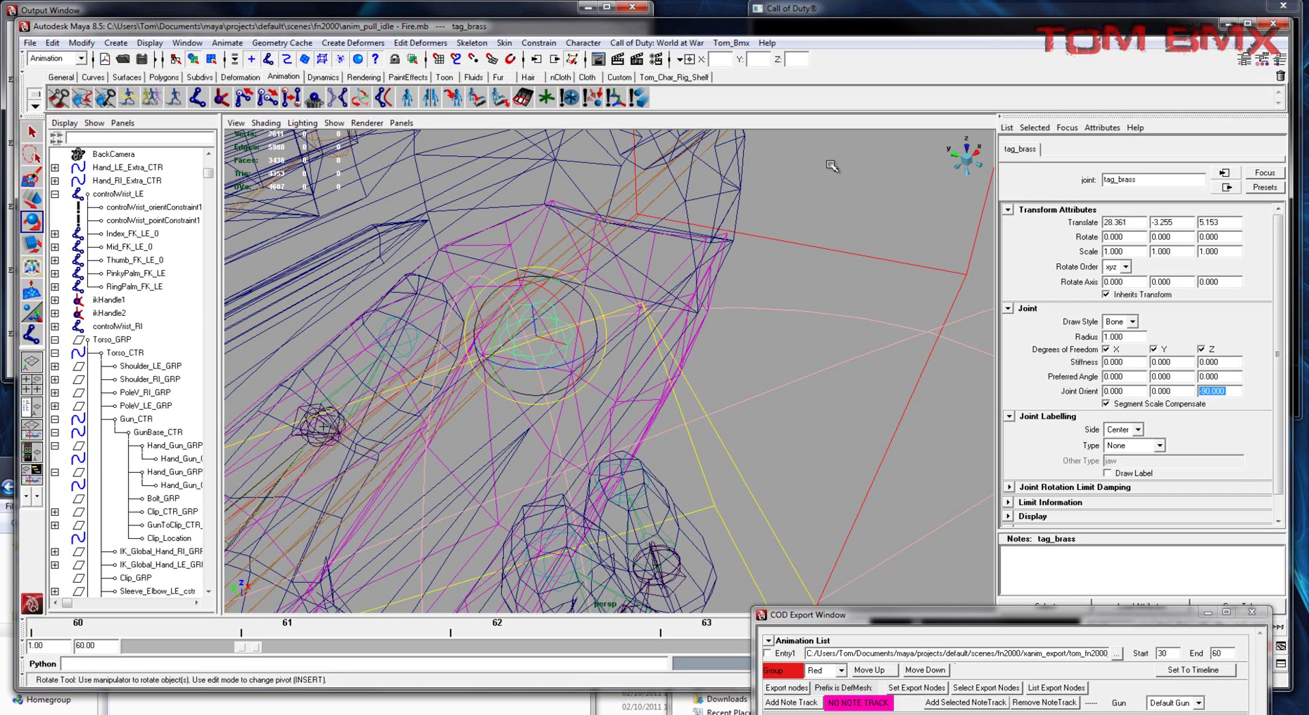
Reselect tag_brass to check its orientation, clear the selection and move the COD Export Window back into full view
{"action": "left_click", "coordinate": [866, 206]}
{"action": "scroll", "coordinate": [866, 206], "scroll_direction": "down", "scroll_amount": 3}
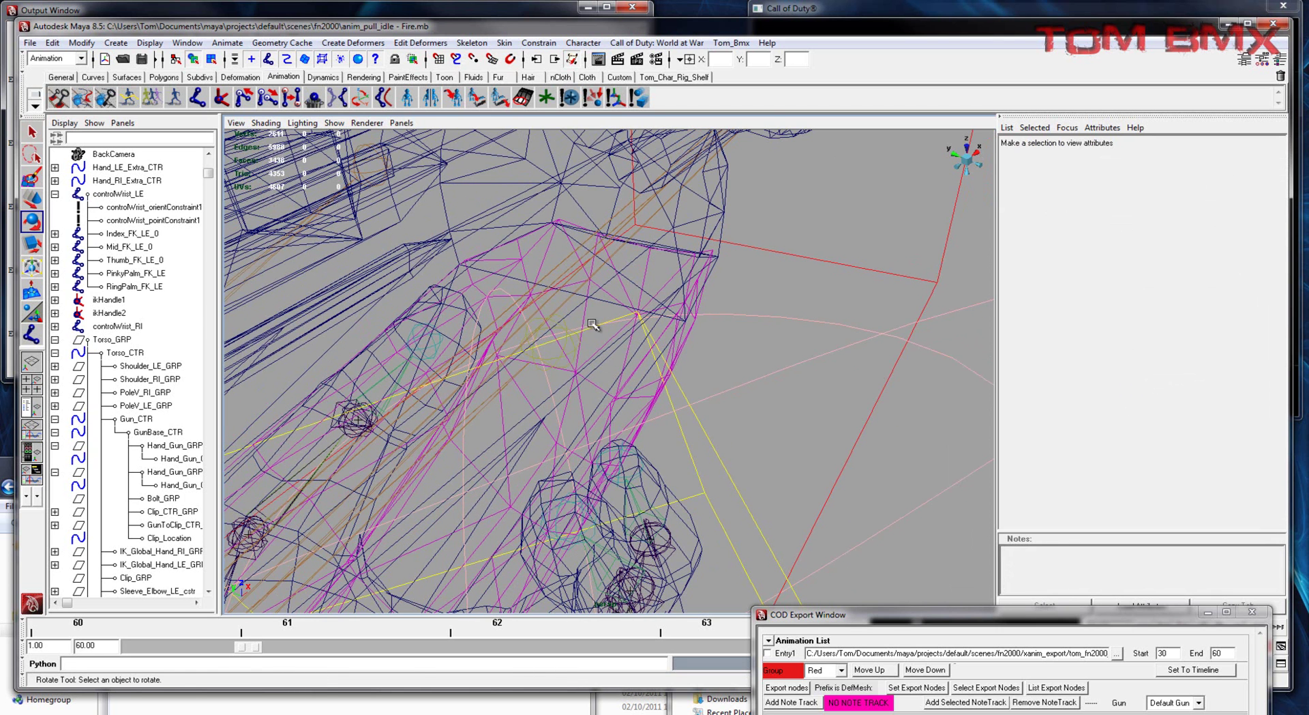
{"action": "left_click", "coordinate": [570, 349]}
{"action": "scroll", "coordinate": [725, 316], "scroll_direction": "down", "scroll_amount": 3}
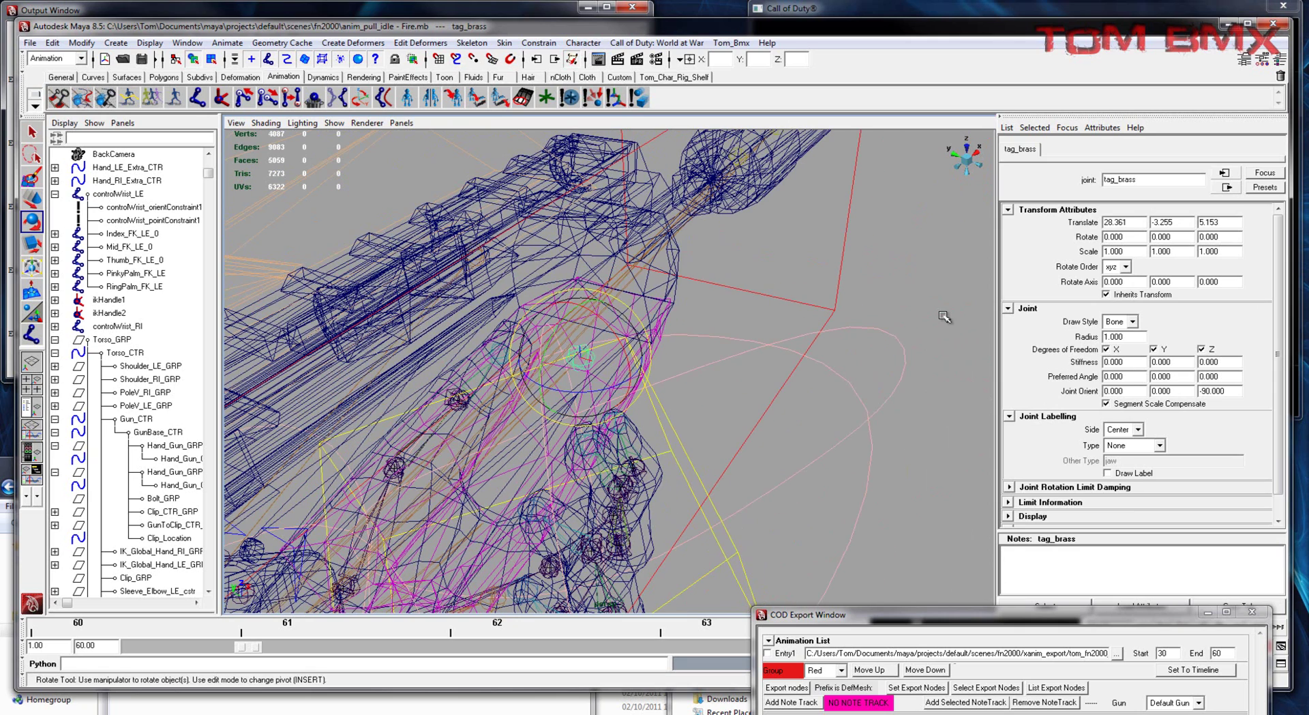
{"action": "left_click", "coordinate": [944, 317]}
{"action": "left_click_drag", "start_coordinate": [962, 617], "coordinate": [945, 394]}
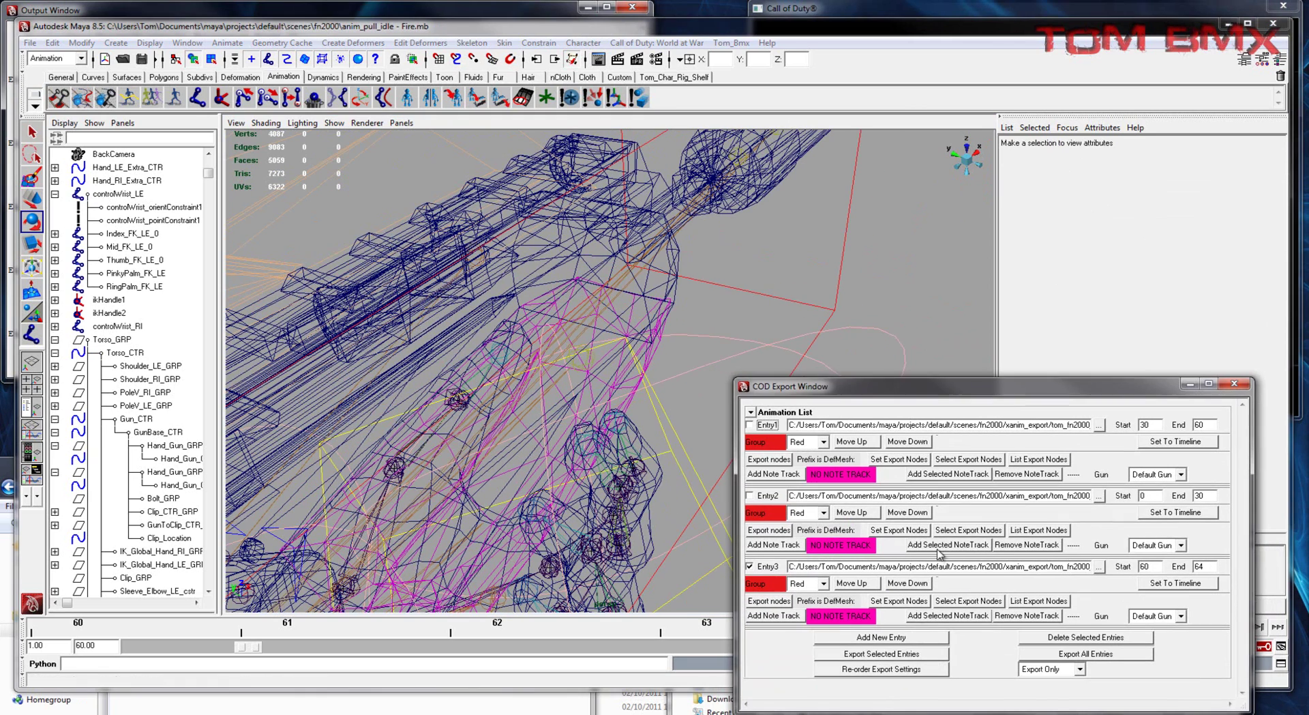
Export the selected fire animation entry covering frames 60 to 64, and quit the running Call of Duty match
{"action": "left_click", "coordinate": [907, 648]}
{"action": "left_click", "coordinate": [1066, 8]}
{"action": "left_click", "coordinate": [1222, 142]}
{"action": "left_click", "coordinate": [866, 256]}
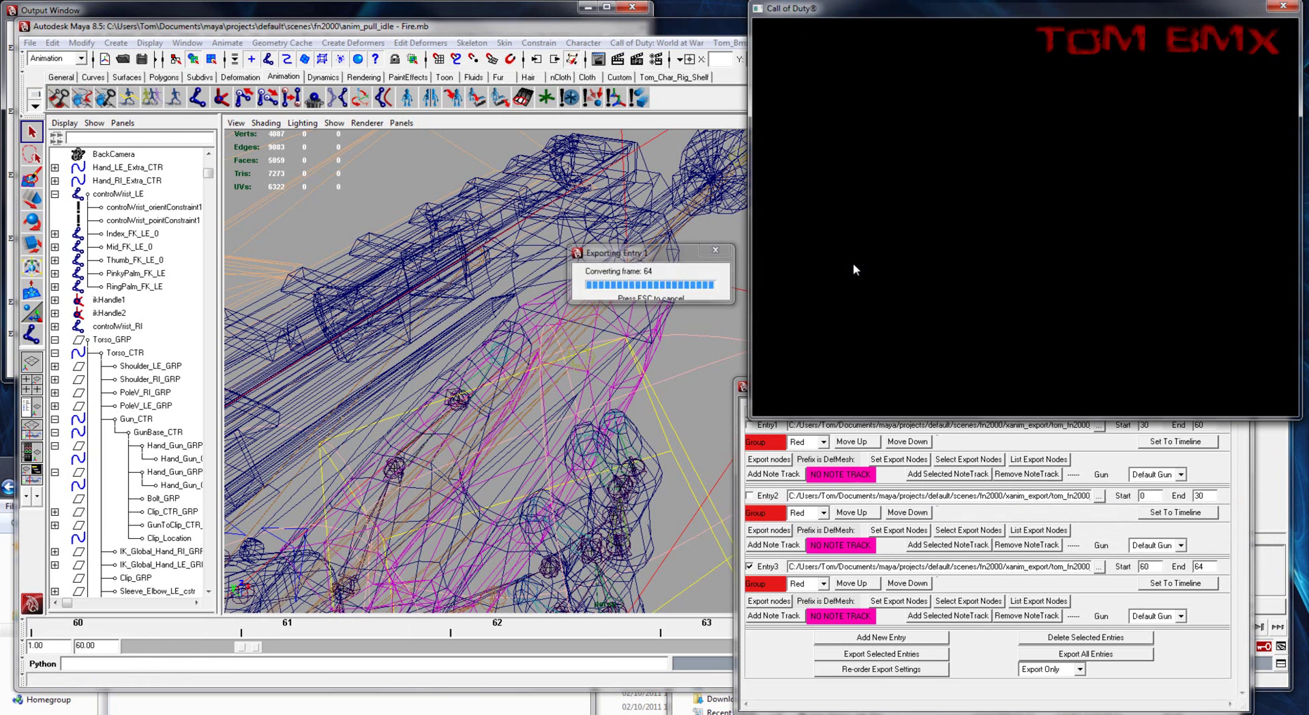
Copy the exported tom_fn2000_fire file into the Call of Duty - World at War xanim_export folder, replacing the existing file
{"action": "left_click", "coordinate": [216, 612]}
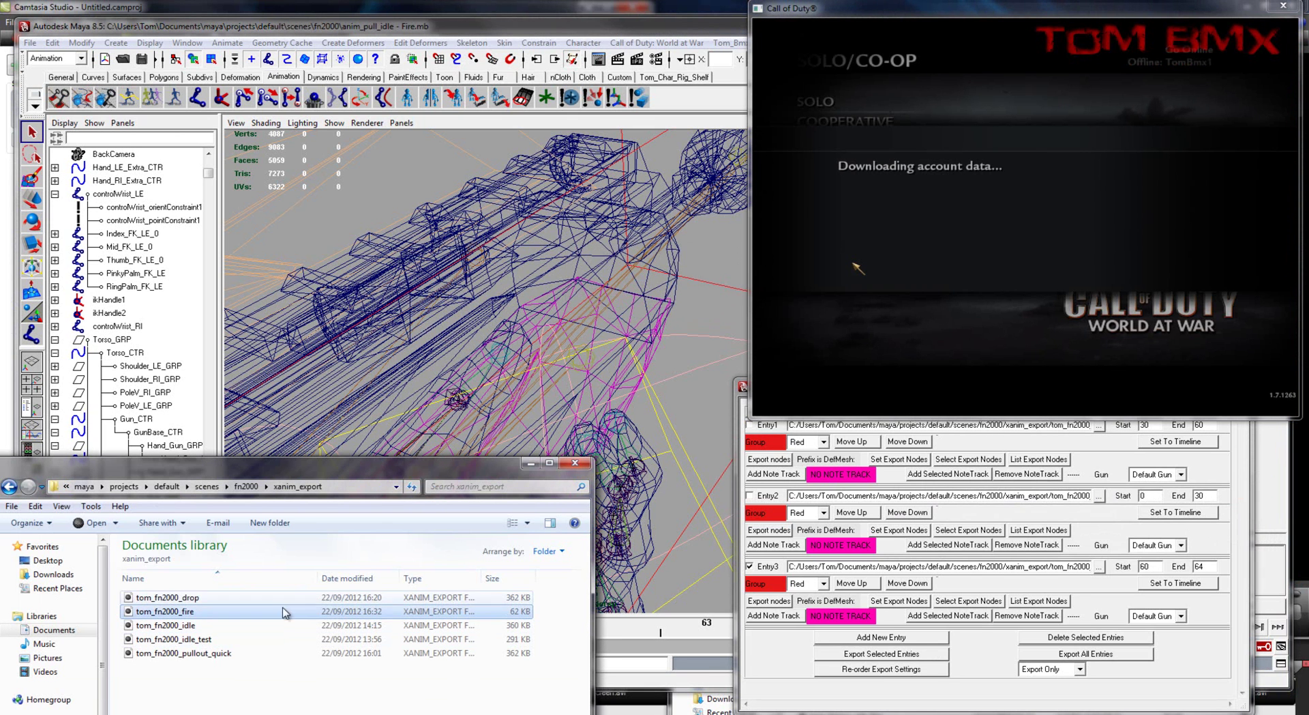
{"action": "left_click_drag", "start_coordinate": [216, 611], "coordinate": [847, 671]}
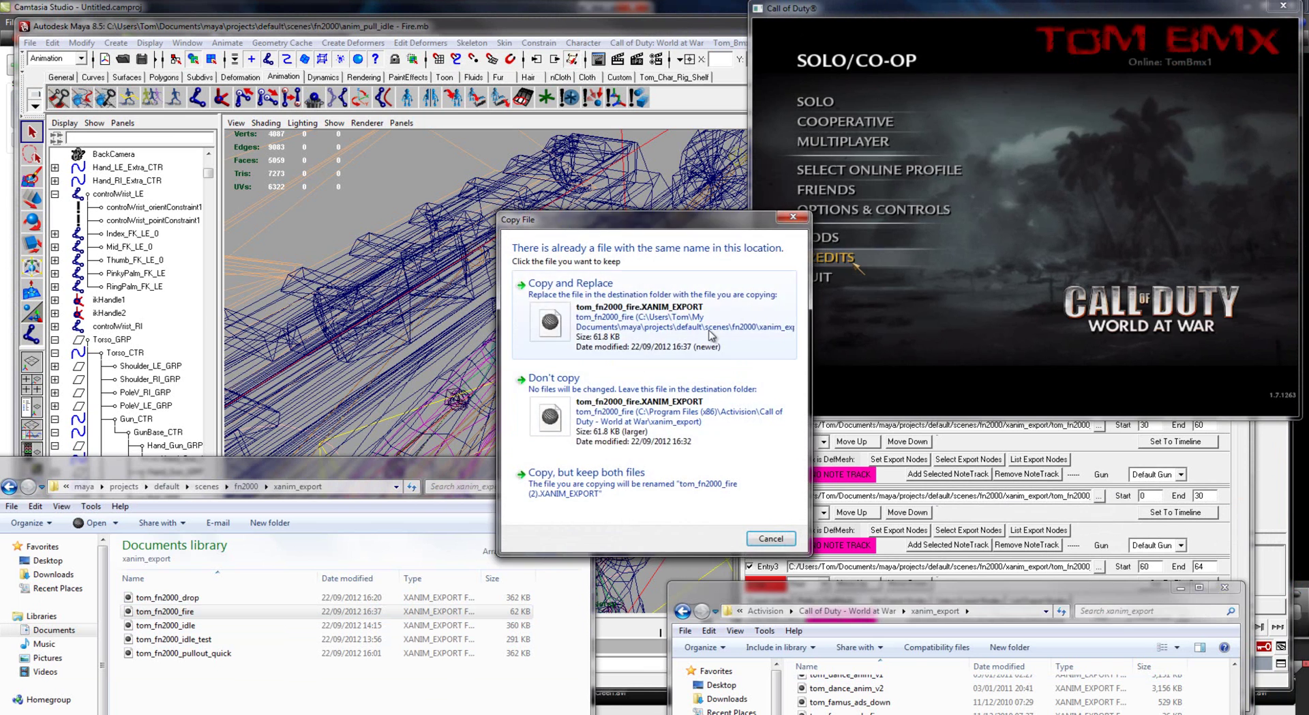
{"action": "left_click", "coordinate": [566, 174]}
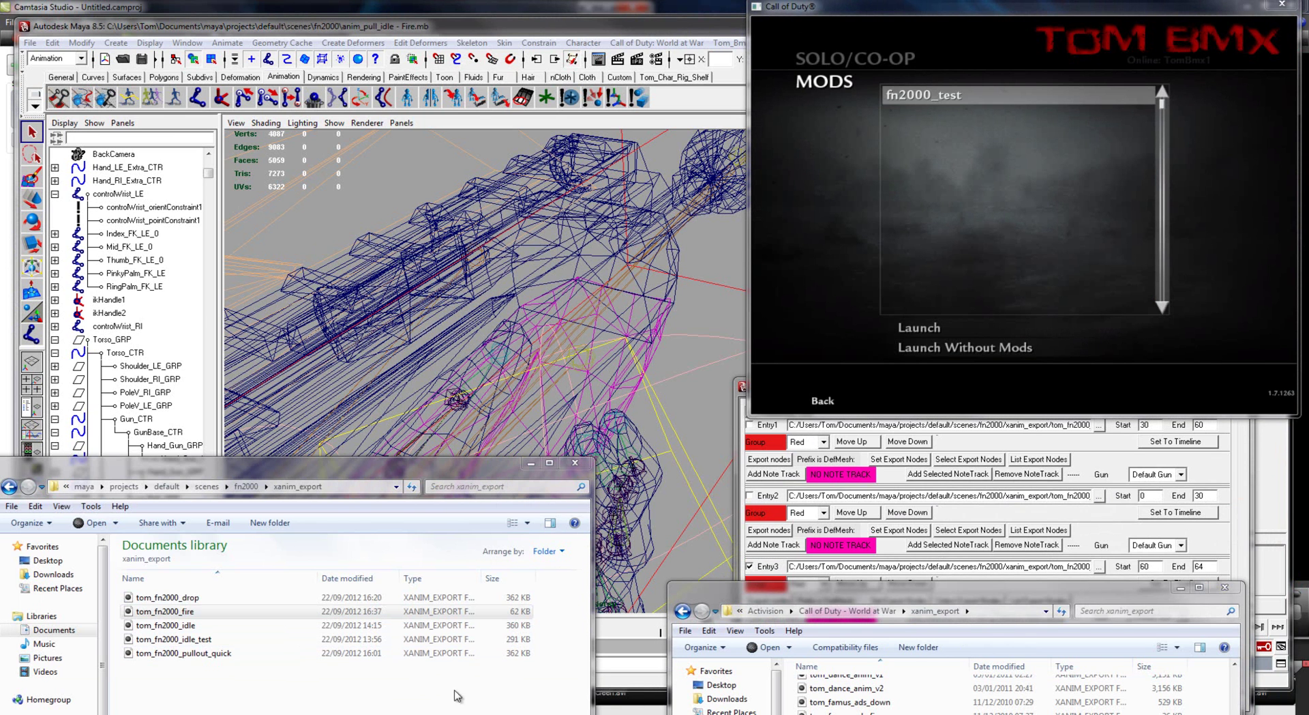
Switch to Asset Manager, convert only the tom_fn2000_fire xanim asset, and minimize the window once the conversion finishes
{"action": "key", "text": "alt+Tab"}
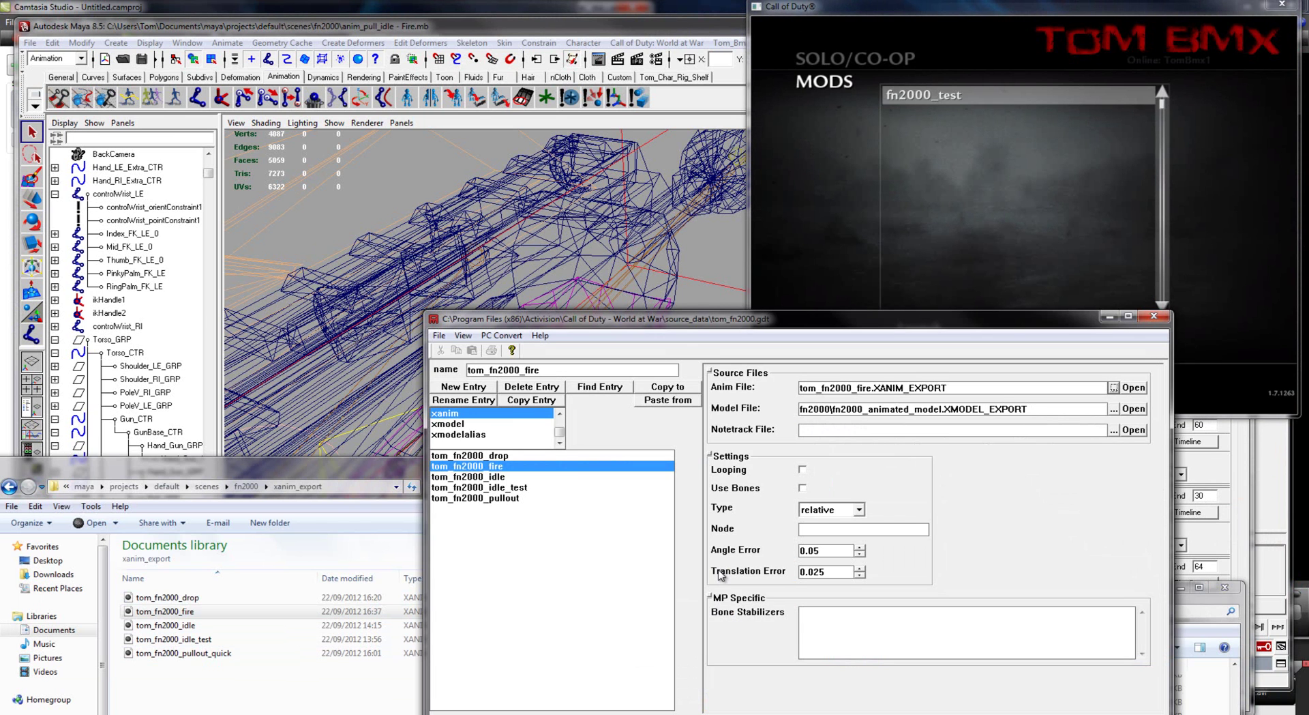
{"action": "left_click_drag", "start_coordinate": [699, 326], "coordinate": [638, 294]}
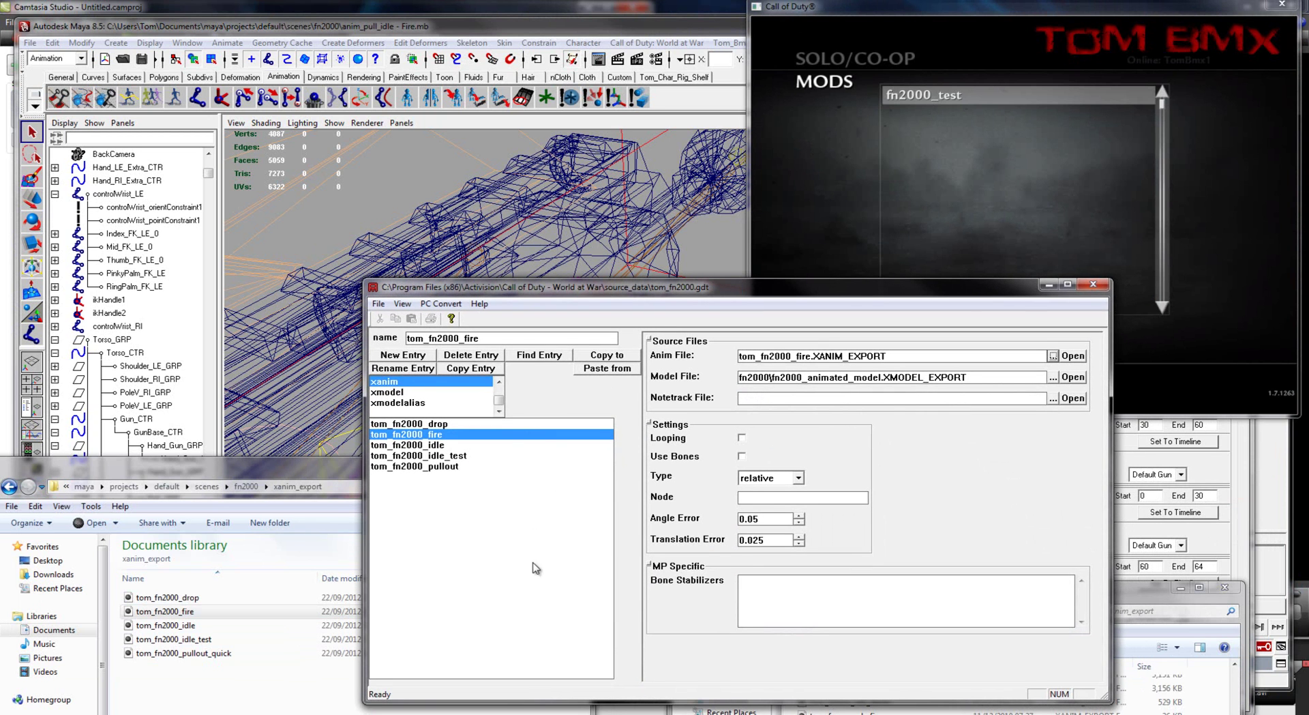
{"action": "left_click", "coordinate": [440, 304]}
{"action": "left_click", "coordinate": [457, 315]}
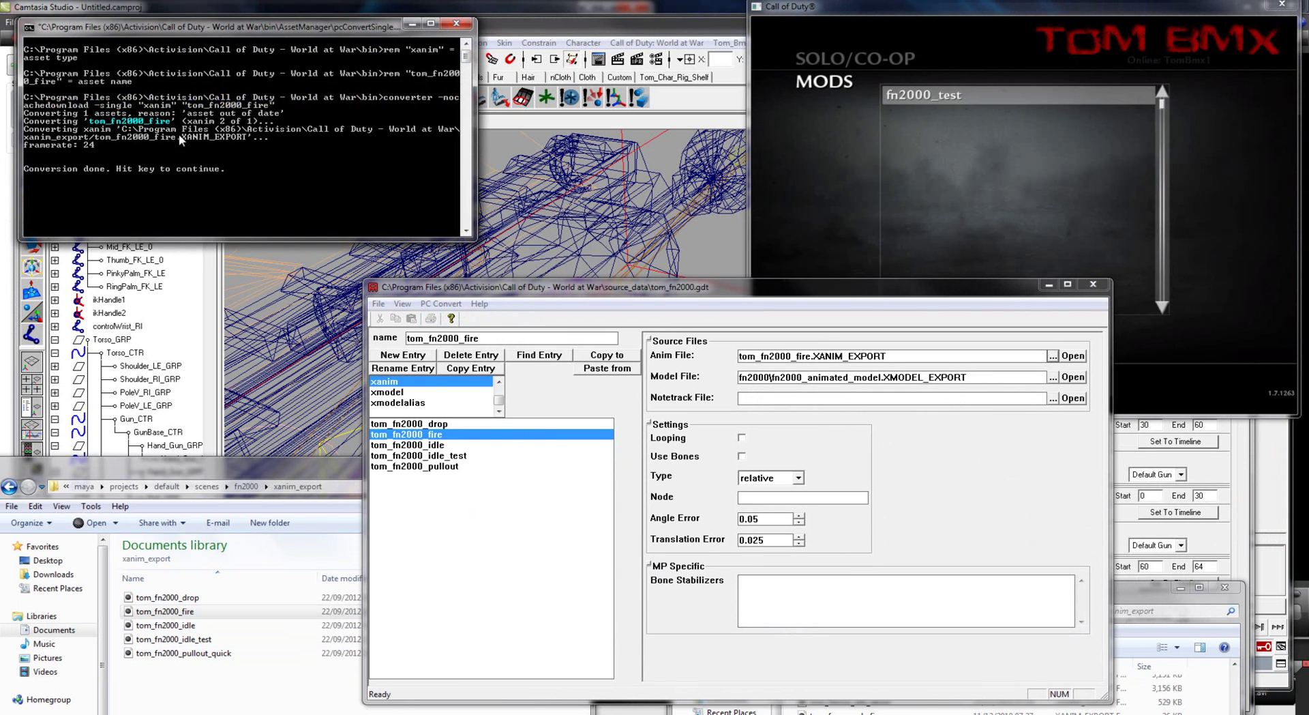
{"action": "key", "text": "Return"}
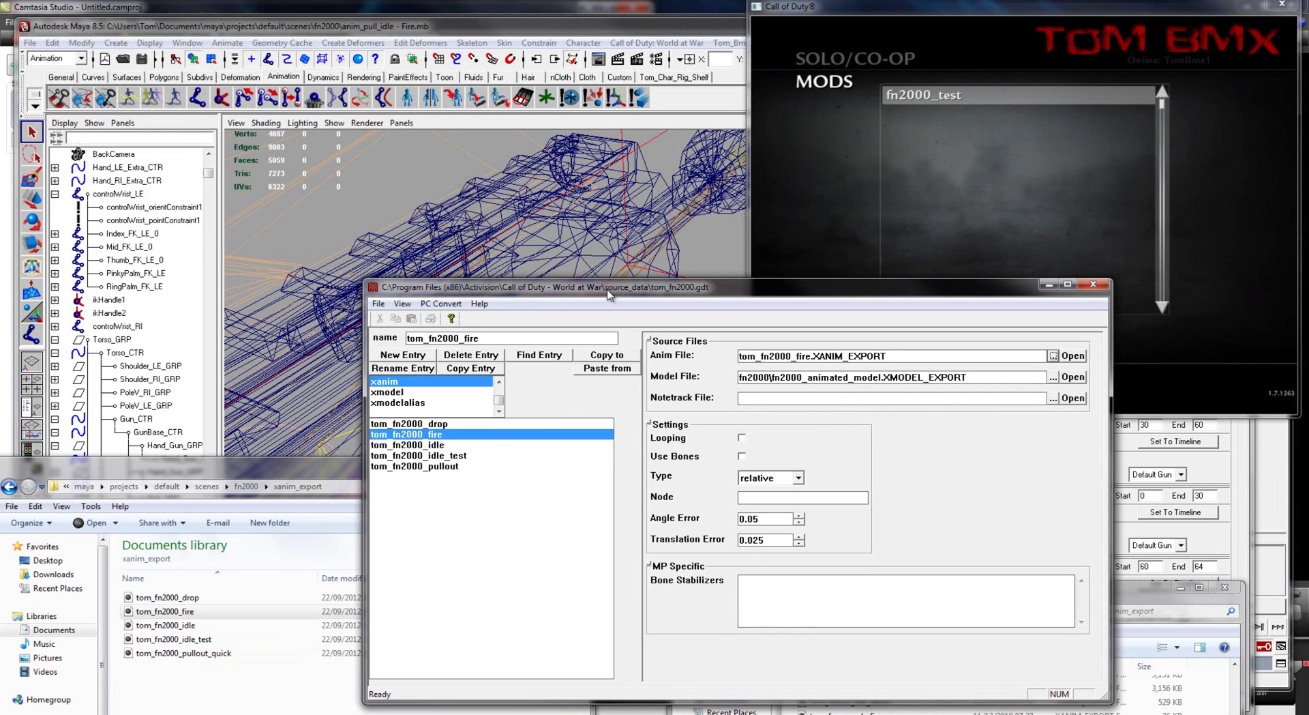
{"action": "left_click", "coordinate": [1049, 284]}
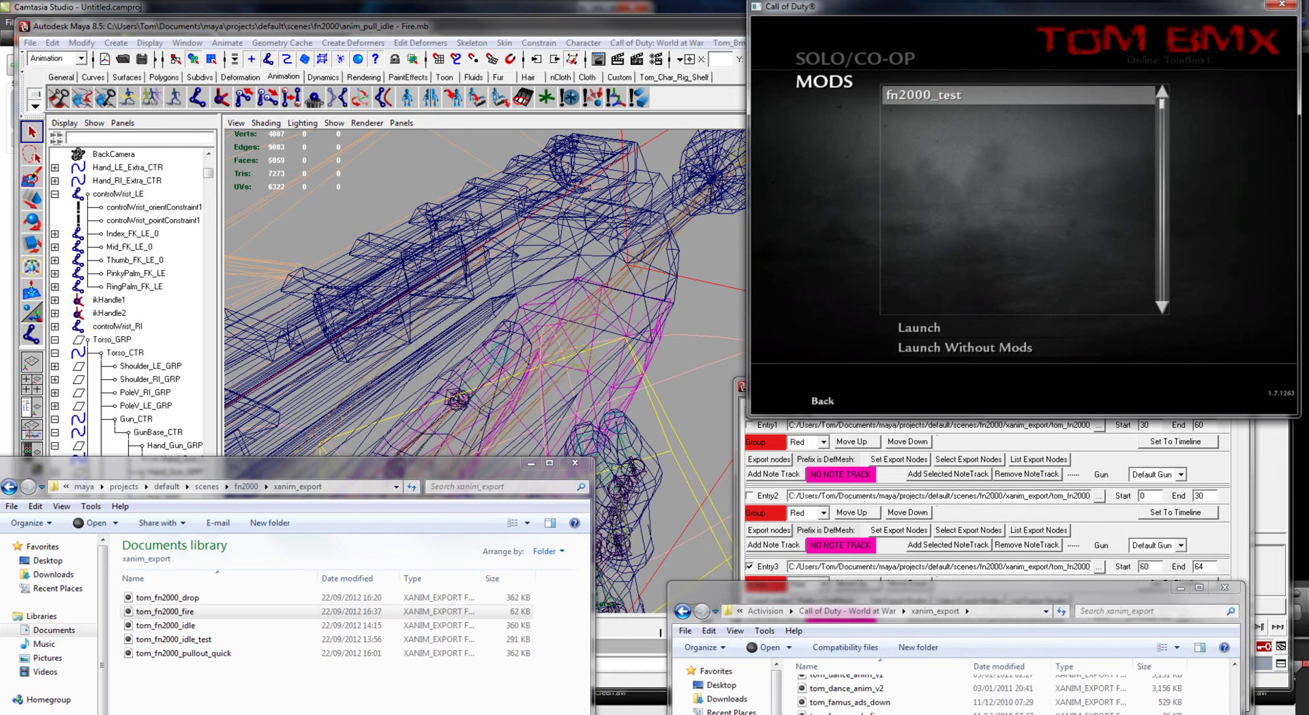
Switch to Launcher, build the fn2000_test mod, load it in Call of Duty and minimize Launcher
{"action": "key", "text": "alt+Tab"}
{"action": "left_click", "coordinate": [328, 365]}
{"action": "left_click_drag", "start_coordinate": [429, 263], "coordinate": [390, 261]}
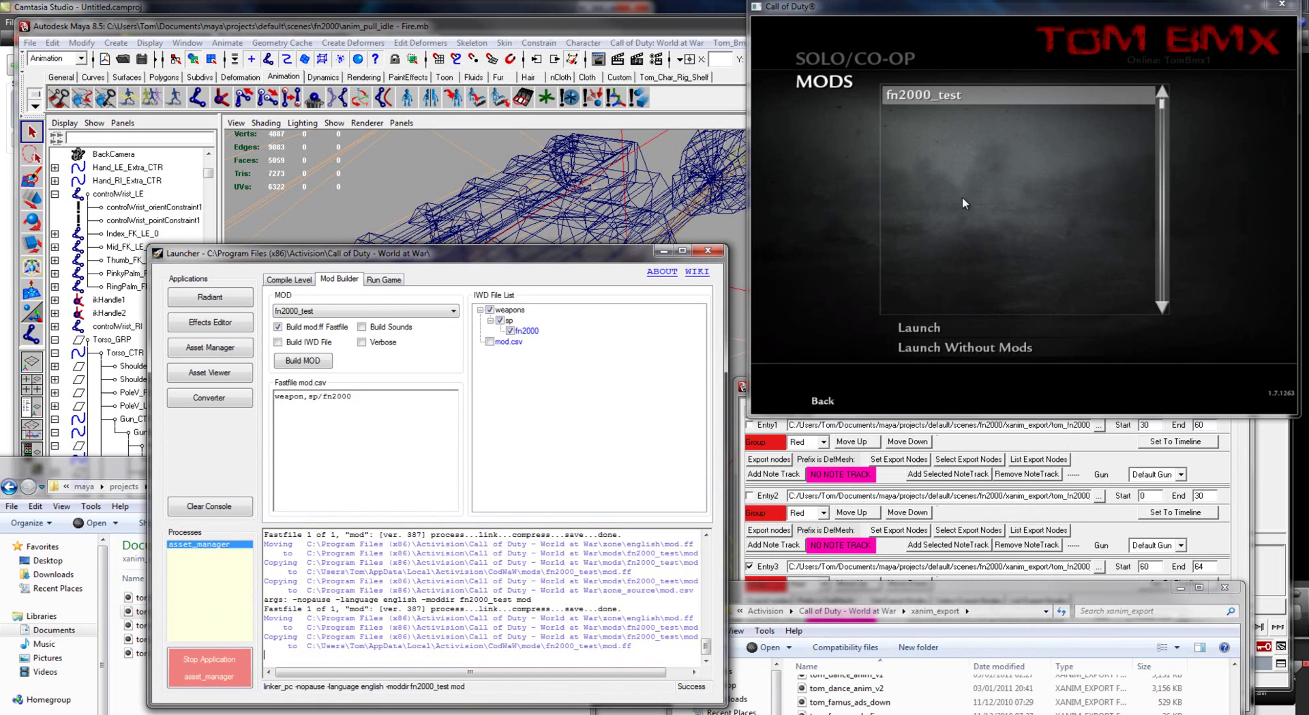
{"action": "double_click", "coordinate": [944, 100]}
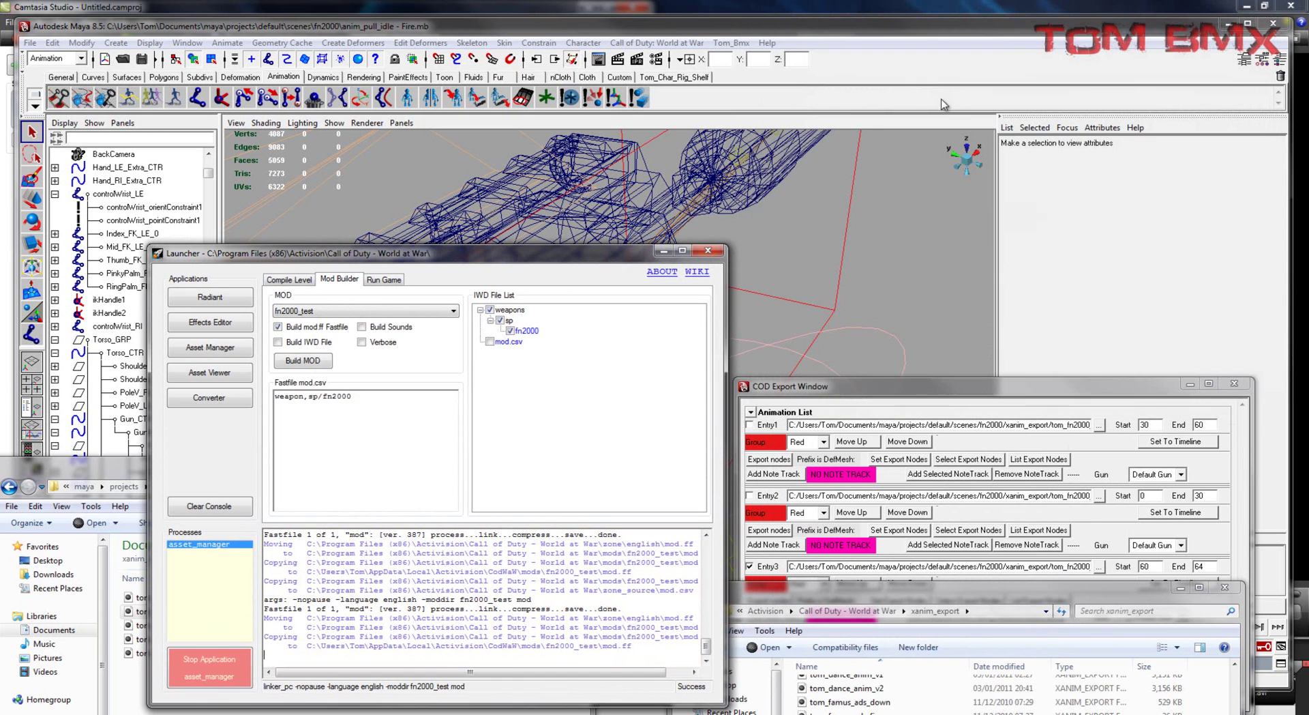
{"action": "left_click", "coordinate": [659, 250]}
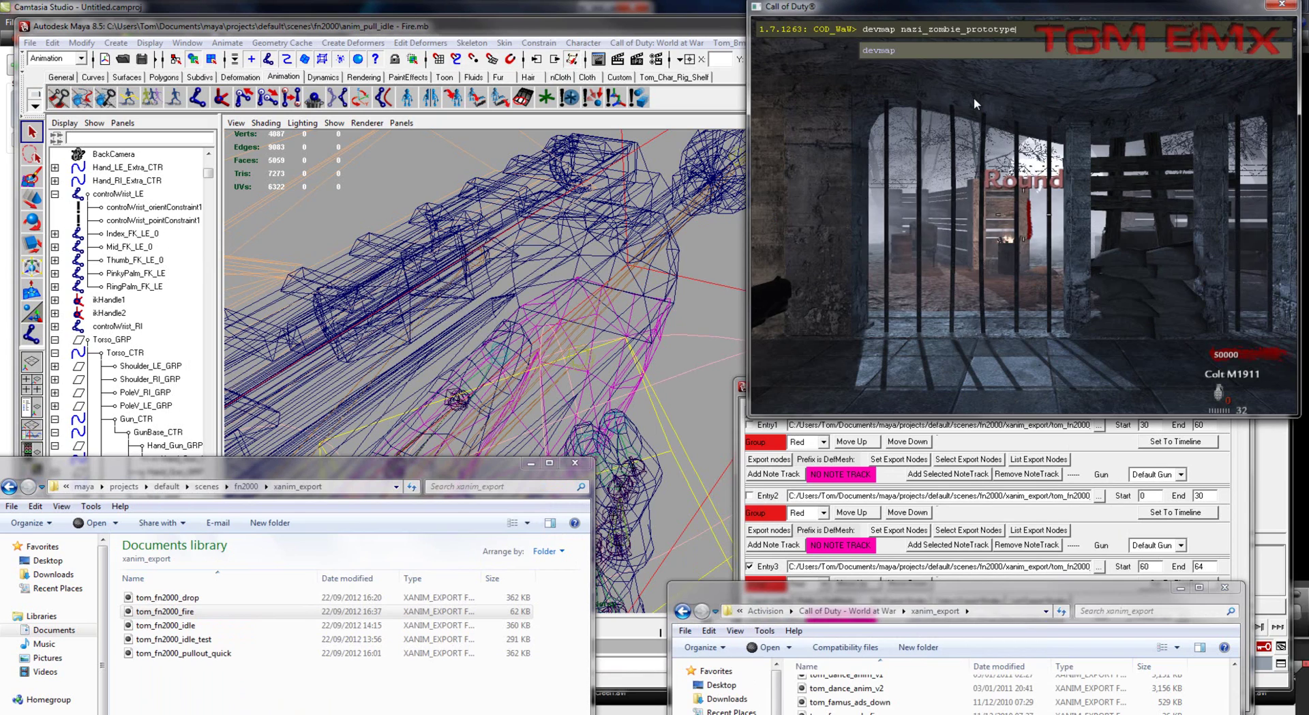
Leave the game console, walk up to the wall and fire test shots with the FN2000 to check shell ejection
{"action": "key", "text": "grave"}
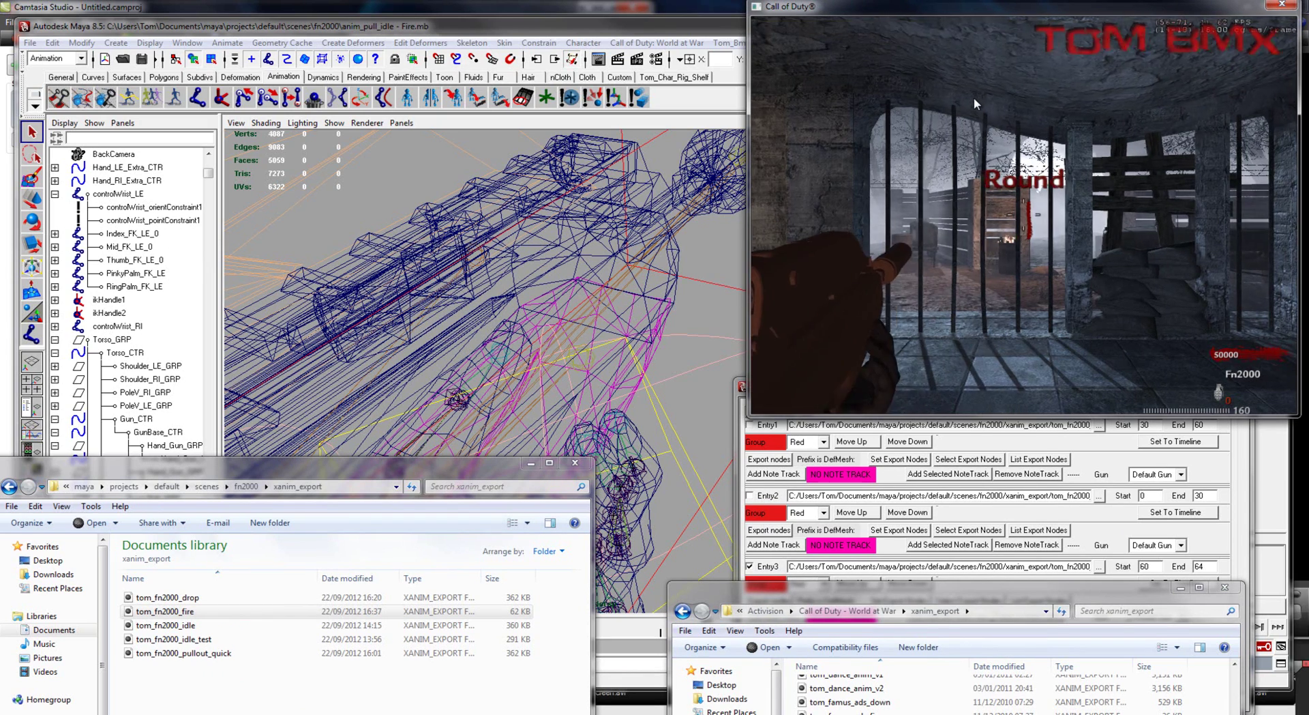
{"action": "key", "text": "w"}
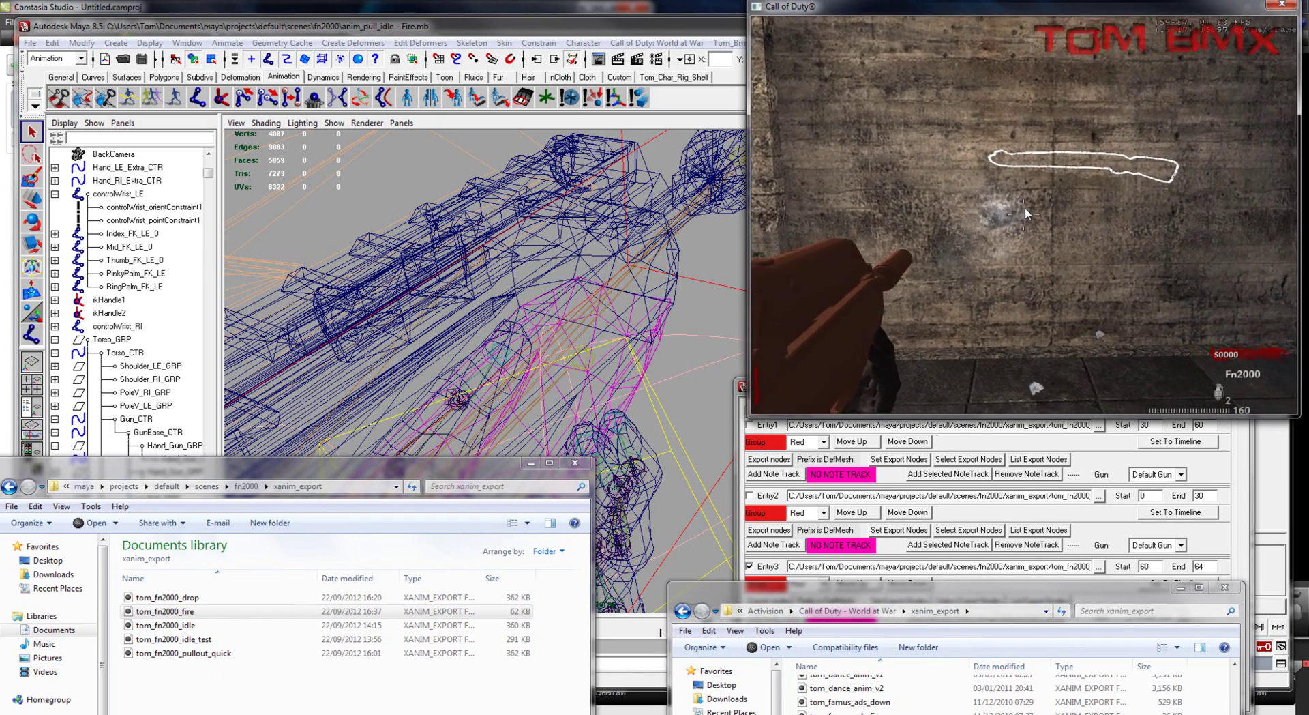
{"action": "left_click", "coordinate": [1026, 211]}
{"action": "left_click", "coordinate": [1026, 213]}
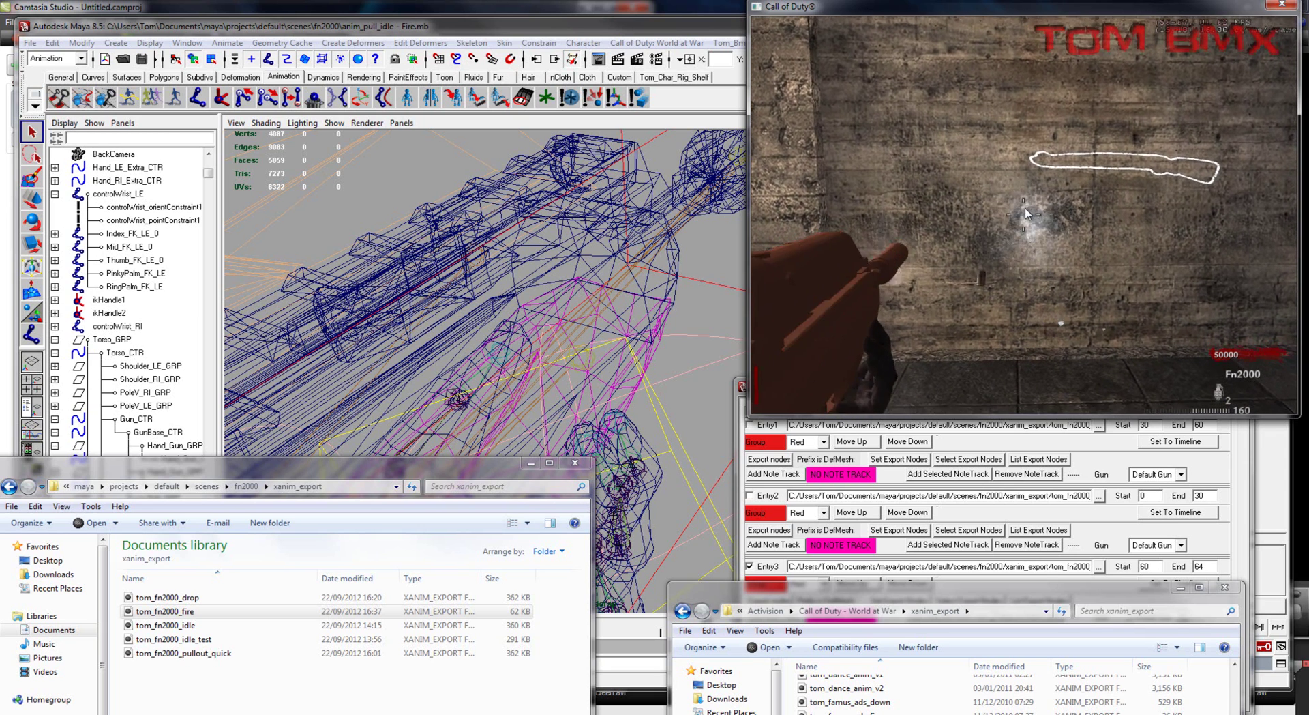
Shift the viewmodel sideways with the cg_gun_y console variable, fire and reload the FN2000 to check its shells, and pause the game
{"action": "key", "text": "grave"}
{"action": "key", "text": "Up"}
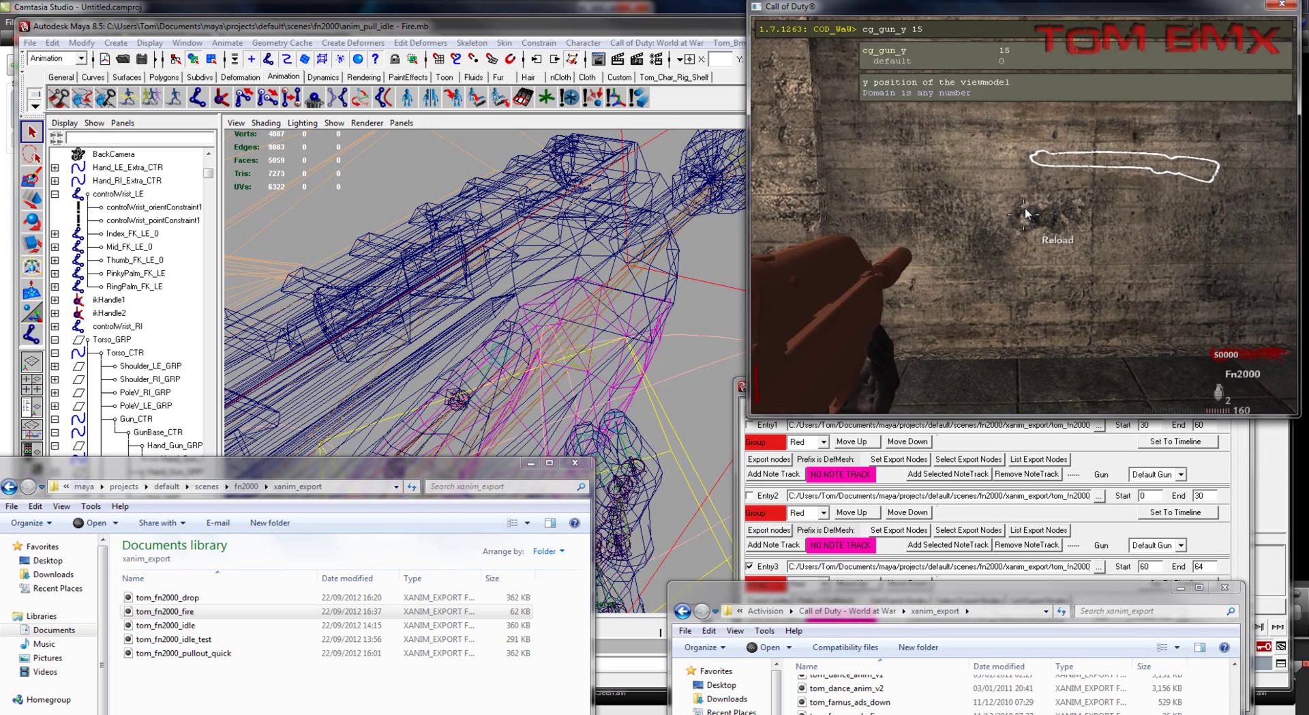
{"action": "key", "text": "Return"}
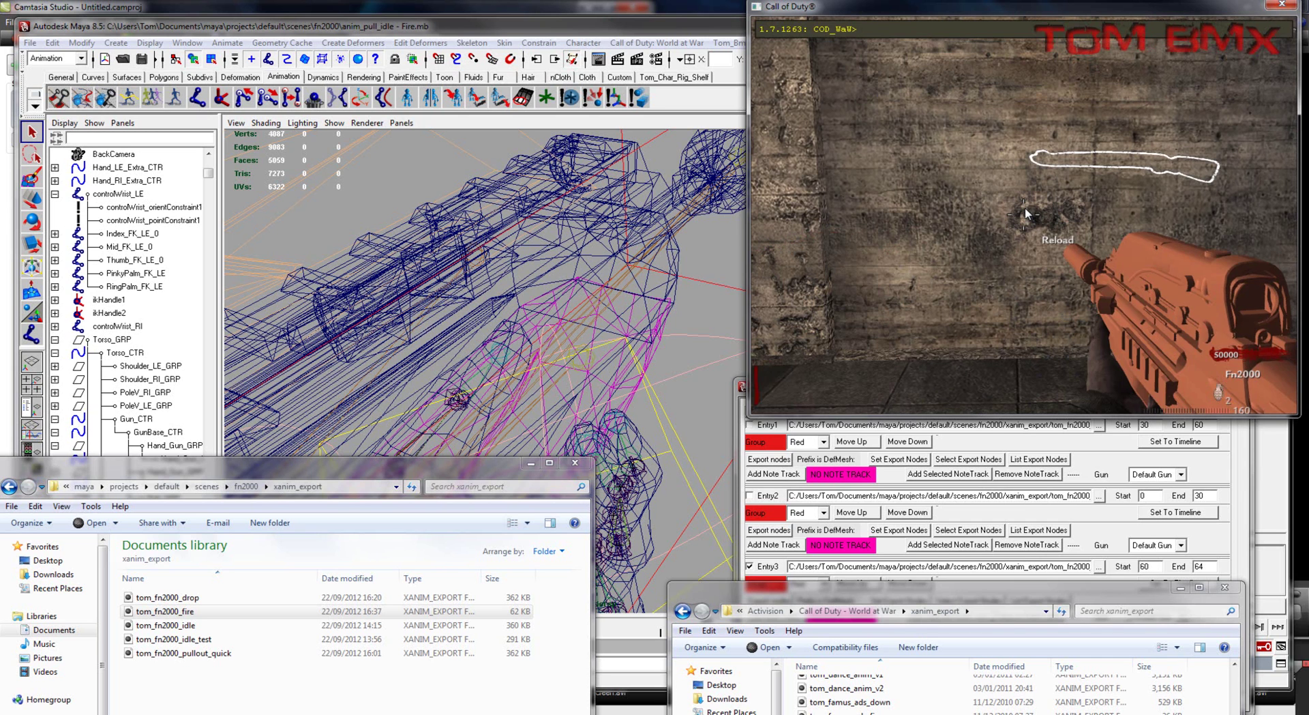
{"action": "key", "text": "grave"}
{"action": "left_click", "coordinate": [1026, 214]}
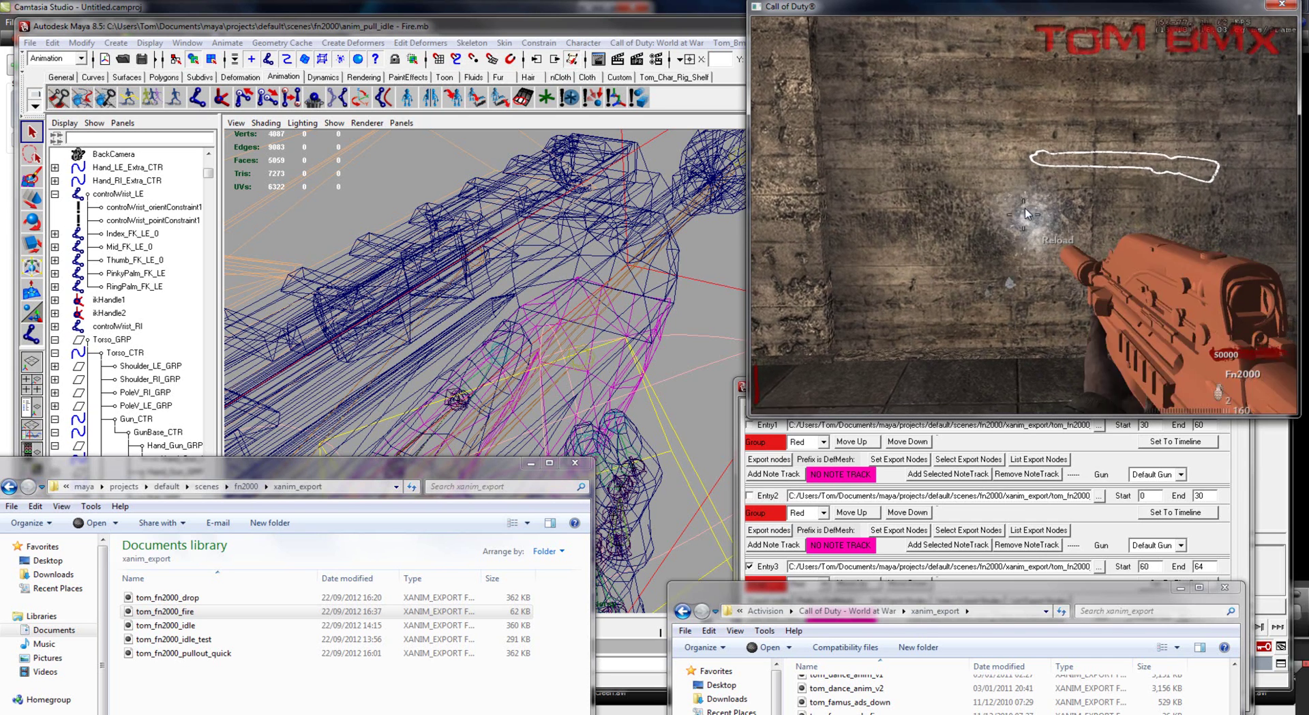
{"action": "key", "text": "r"}
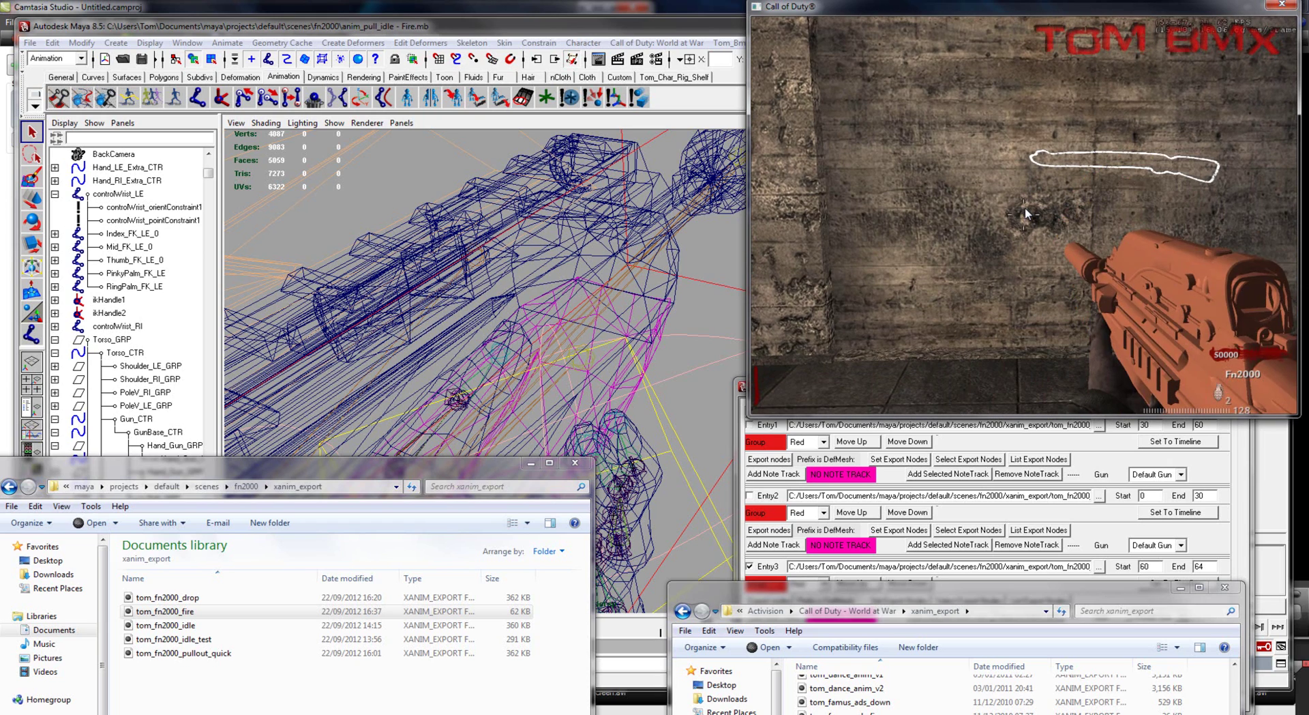
{"action": "left_click", "coordinate": [1026, 214]}
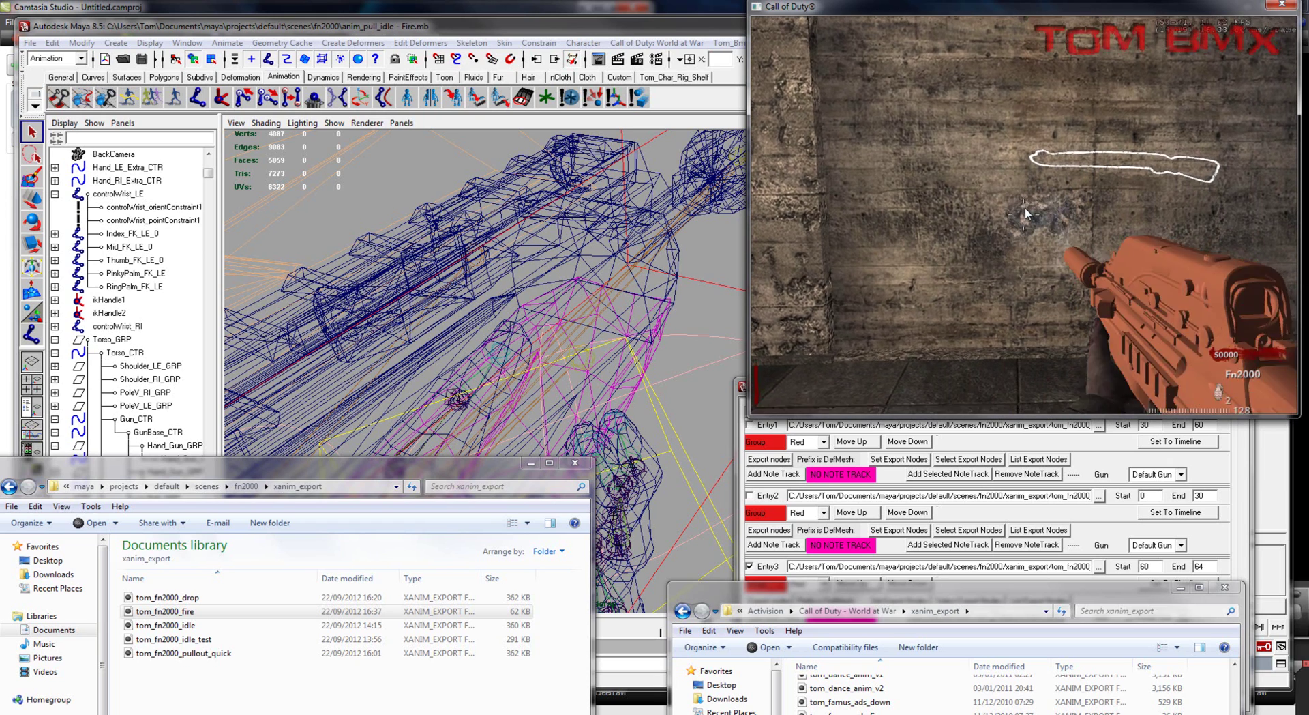
{"action": "key", "text": "Escape"}
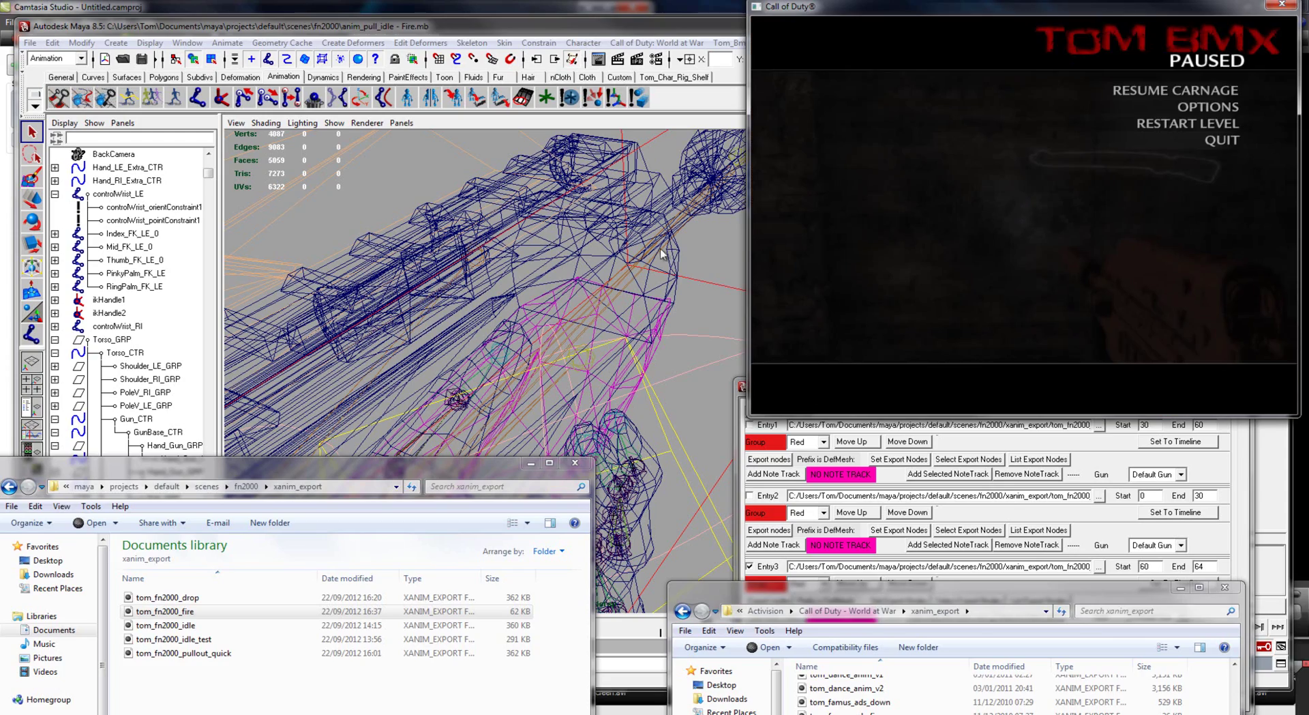
Switch to Maya and show the whole gun and hands in smooth shaded display
{"action": "left_click", "coordinate": [700, 258]}
{"action": "right_click_drag", "start_coordinate": [644, 308], "coordinate": [574, 381], "text": "alt"}
{"action": "left_click_drag", "start_coordinate": [567, 364], "coordinate": [607, 525], "text": "alt"}
{"action": "middle_click_drag", "start_coordinate": [853, 257], "coordinate": [694, 249], "text": "alt"}
{"action": "left_click_drag", "start_coordinate": [697, 250], "coordinate": [710, 268], "text": "alt"}
{"action": "key", "text": "5"}
{"action": "left_click_drag", "start_coordinate": [593, 313], "coordinate": [644, 305], "text": "alt"}
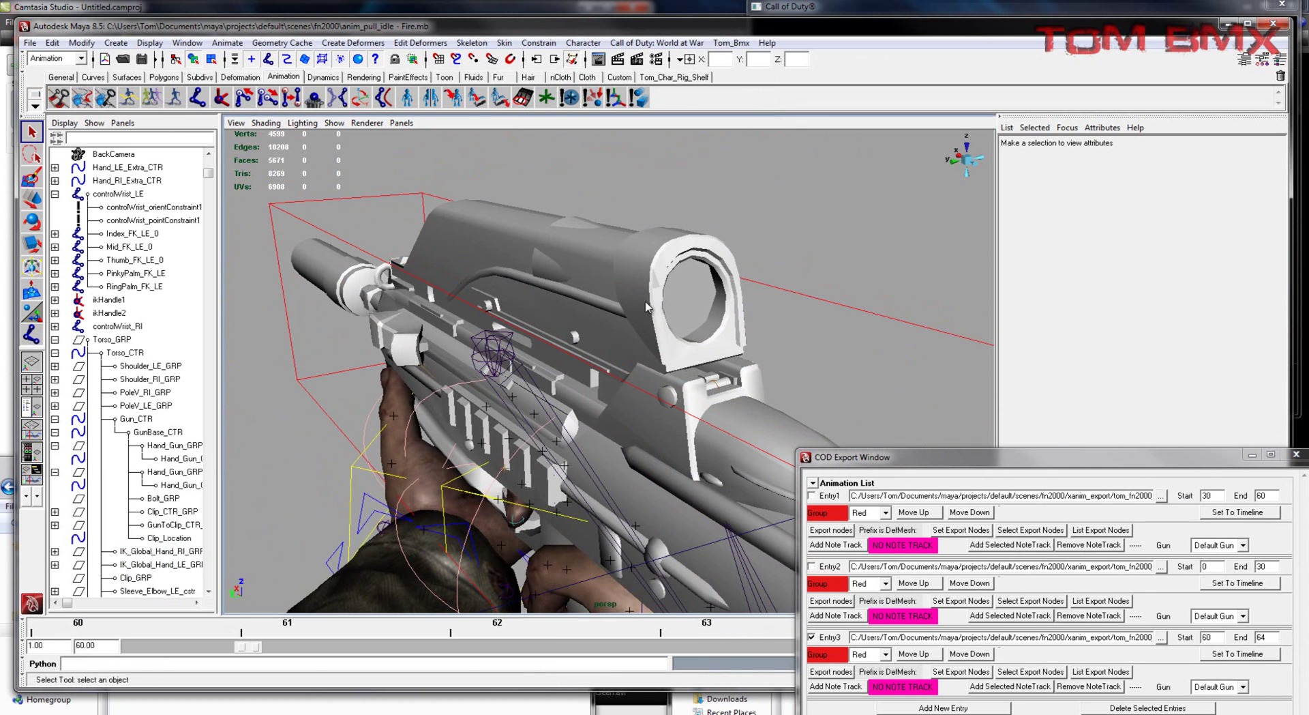
Move the COD Export Window aside, show the layer list and hide the Scope layer
{"action": "left_click_drag", "start_coordinate": [1050, 454], "coordinate": [821, 551]}
{"action": "left_click", "coordinate": [1279, 60]}
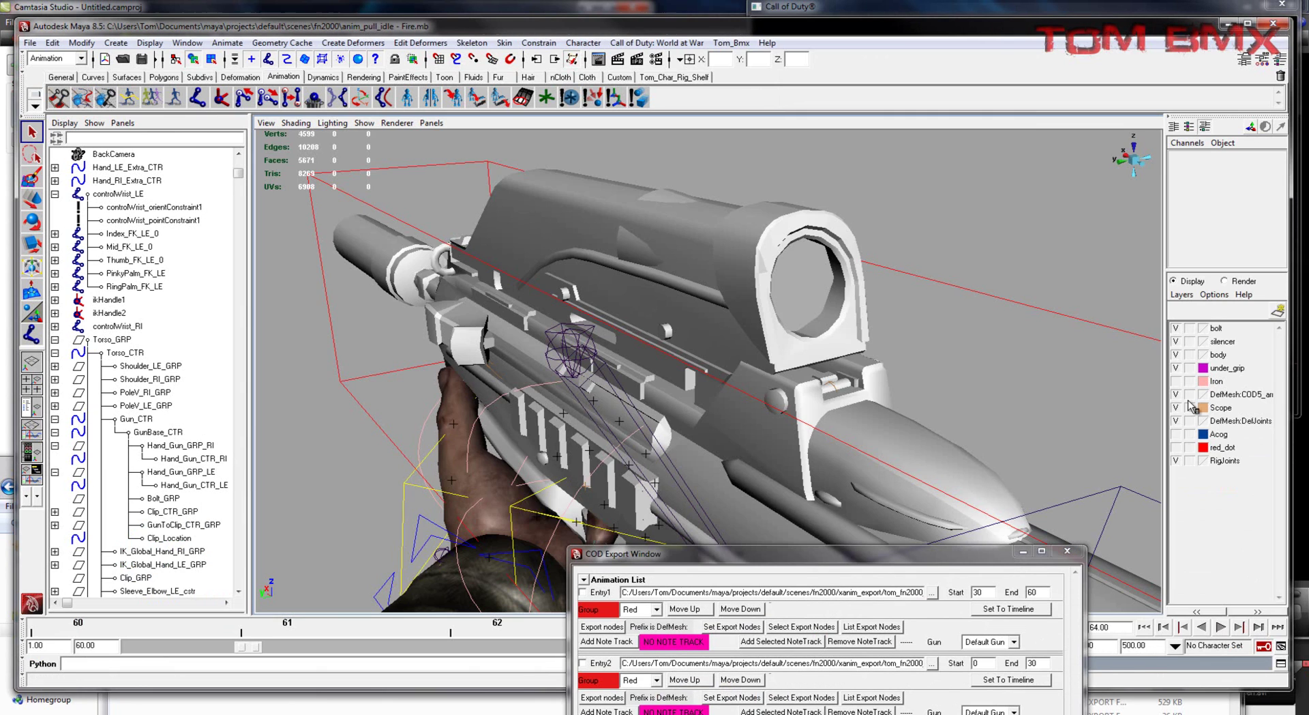
{"action": "left_click", "coordinate": [1176, 408]}
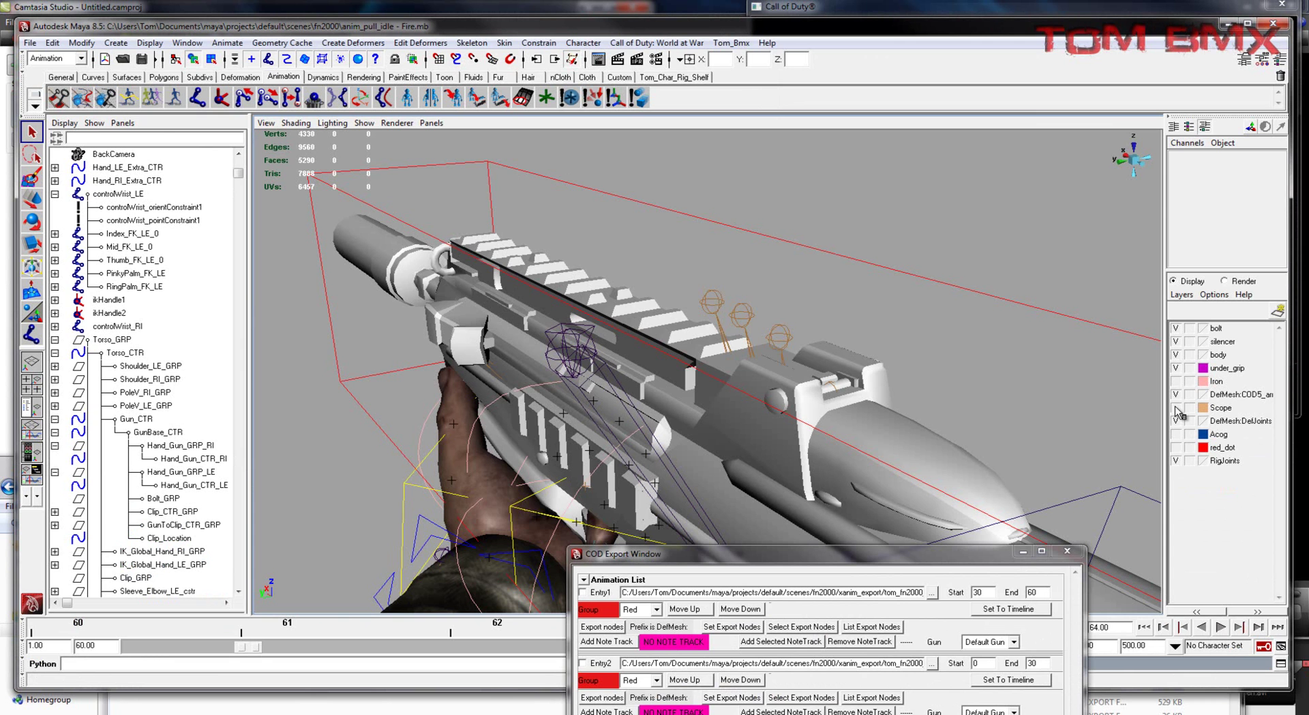
{"action": "left_click", "coordinate": [1175, 408]}
{"action": "left_click", "coordinate": [1177, 409]}
Select the tag_brass joint on the side of the gun and move the COD Export Window clear of it
{"action": "left_click_drag", "start_coordinate": [948, 188], "coordinate": [659, 318], "text": "alt"}
{"action": "left_click", "coordinate": [614, 317]}
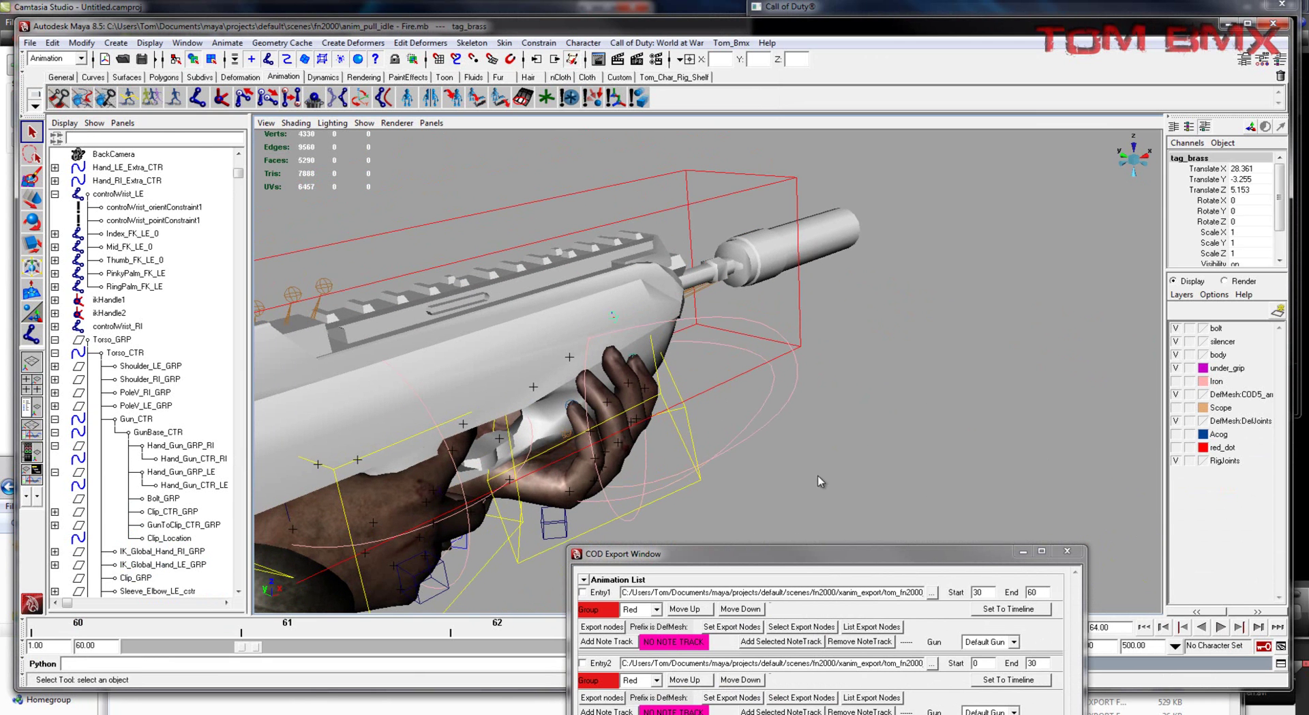
{"action": "left_click_drag", "start_coordinate": [871, 560], "coordinate": [800, 625]}
{"action": "scroll", "coordinate": [519, 317], "scroll_direction": "up", "scroll_amount": 7}
{"action": "middle_click_drag", "start_coordinate": [511, 309], "coordinate": [631, 420], "text": "alt"}
{"action": "scroll", "coordinate": [602, 362], "scroll_direction": "up", "scroll_amount": 2}
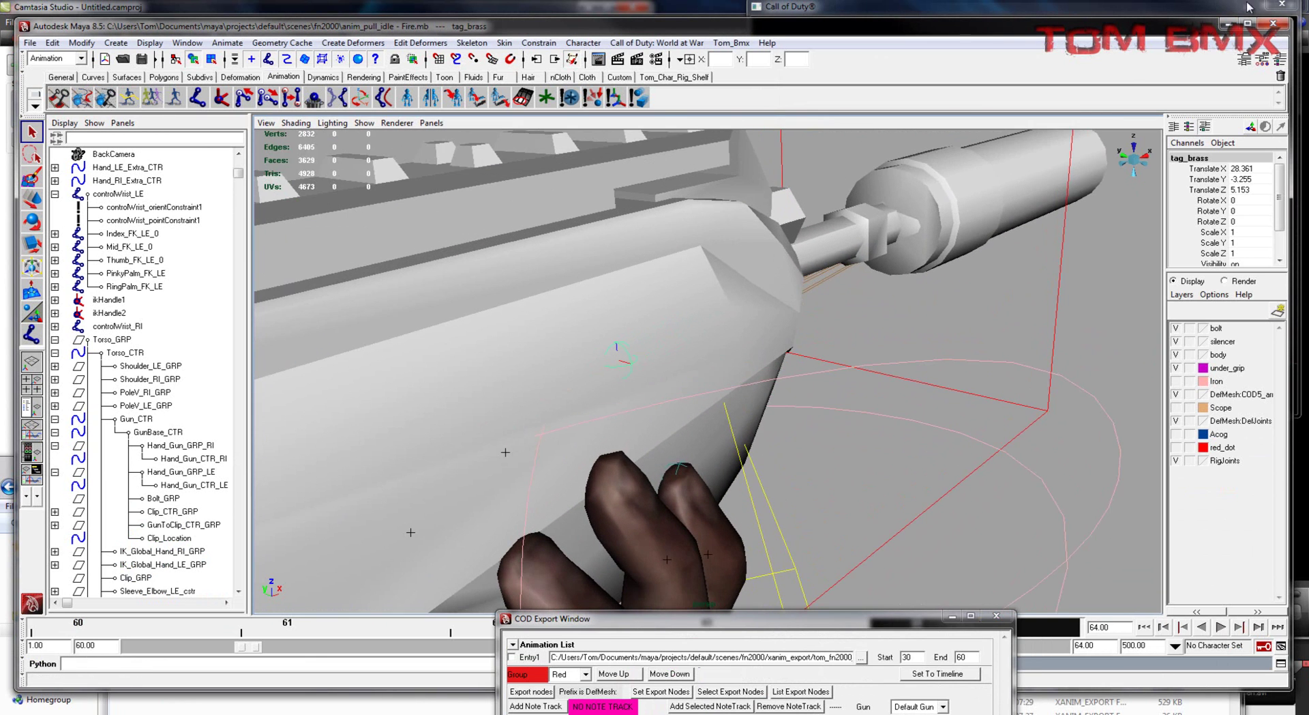
Show the tag_brass joint's attributes and display the gun in wireframe around the joint
{"action": "left_click", "coordinate": [1246, 59]}
{"action": "left_click_drag", "start_coordinate": [1129, 391], "coordinate": [1023, 398]}
{"action": "mouse_move", "coordinate": [689, 427]}
{"action": "left_mouse_down", "text": "alt"}
{"action": "mouse_move", "coordinate": [713, 430]}
{"action": "mouse_move", "coordinate": [681, 431]}
{"action": "left_mouse_up", "text": "alt"}
{"action": "scroll", "coordinate": [575, 432], "scroll_direction": "up", "scroll_amount": 2}
{"action": "middle_click_drag", "start_coordinate": [575, 433], "coordinate": [643, 444], "text": "alt"}
{"action": "key", "text": "4"}
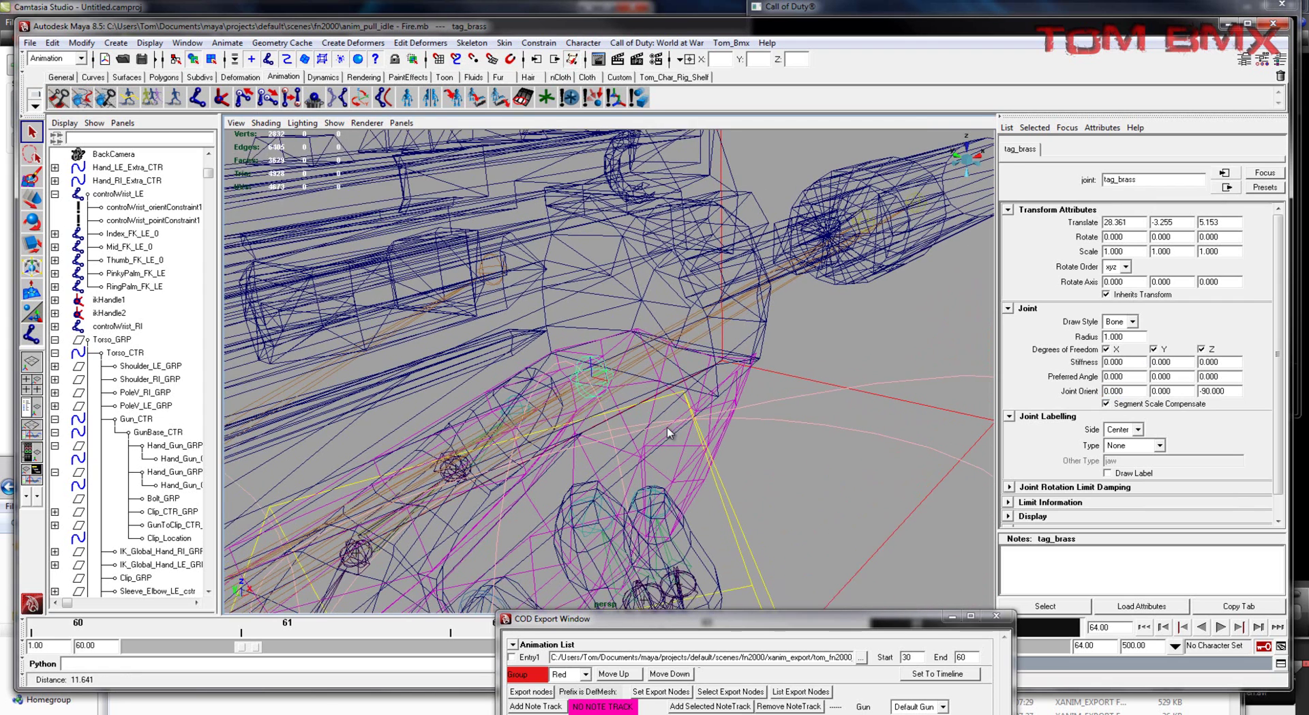
Set the tag_brass joint's Joint Orient to 0, -25, -90
{"action": "left_click_drag", "start_coordinate": [1134, 391], "coordinate": [1019, 401]}
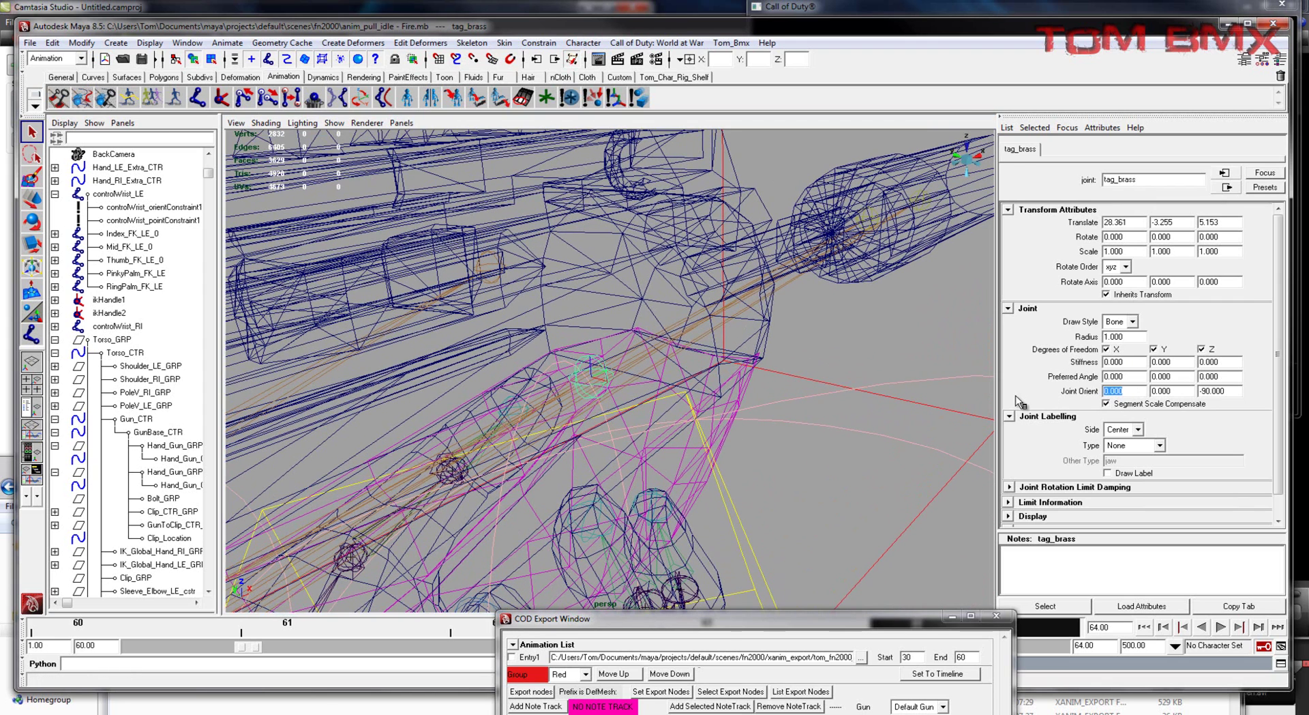
{"action": "type", "text": "45"}
{"action": "key", "text": "Return"}
{"action": "type", "text": "0"}
{"action": "key", "text": "Tab"}
{"action": "key", "text": "Return"}
{"action": "key", "text": "BackSpace"}
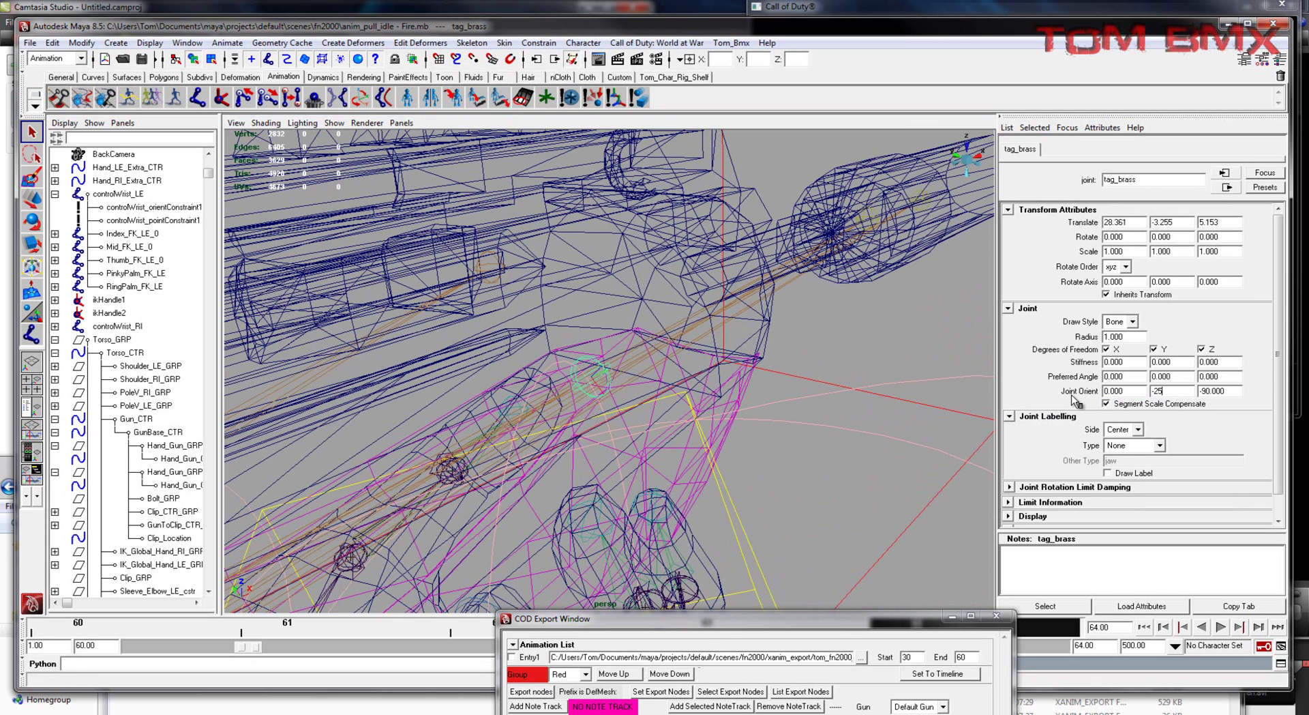
{"action": "key", "text": "Return"}
Reselect the tag_brass joint and examine its orientation on the gun from several angles, in wireframe and shaded display
{"action": "left_click_drag", "start_coordinate": [646, 417], "coordinate": [724, 398]}
{"action": "left_click_drag", "start_coordinate": [609, 472], "coordinate": [673, 450], "text": "alt"}
{"action": "left_click", "coordinate": [463, 409]}
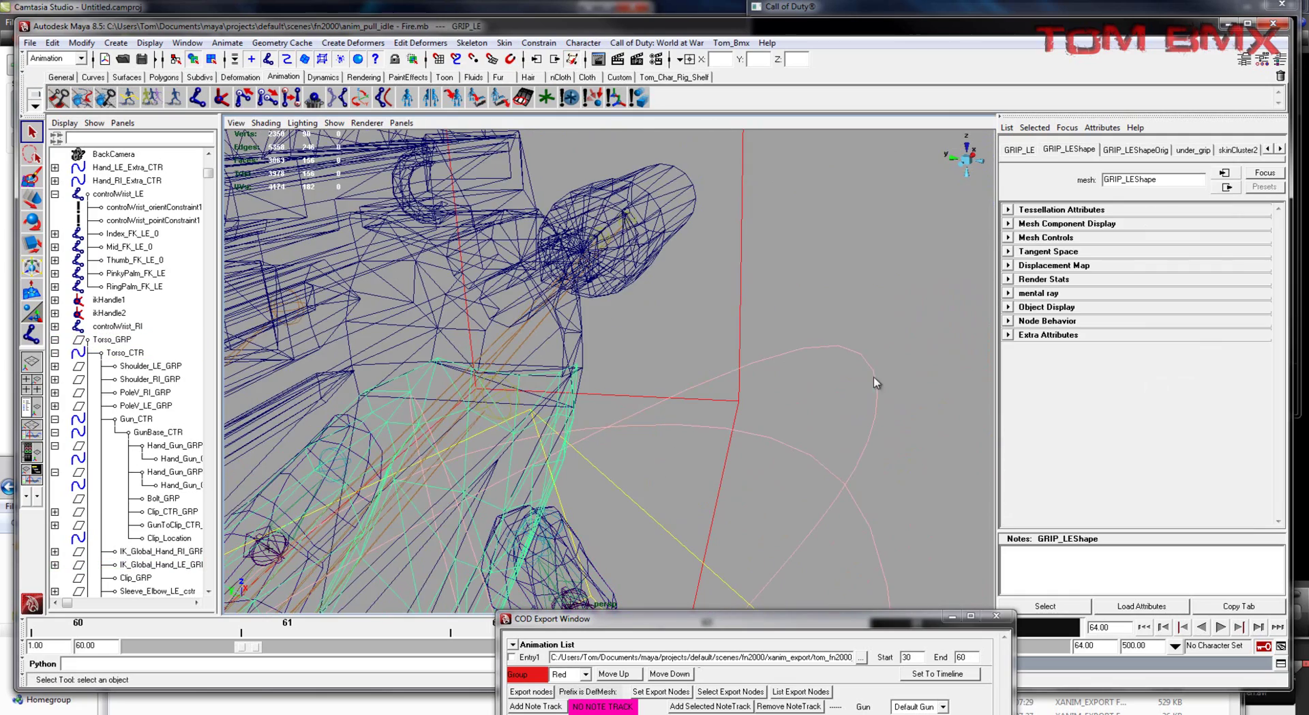
{"action": "left_click", "coordinate": [915, 290]}
{"action": "left_click_drag", "start_coordinate": [915, 291], "coordinate": [629, 374], "text": "alt"}
{"action": "left_click", "coordinate": [556, 382]}
{"action": "right_click_drag", "start_coordinate": [556, 382], "coordinate": [622, 410], "text": "alt"}
{"action": "left_click_drag", "start_coordinate": [623, 415], "coordinate": [488, 462], "text": "alt"}
{"action": "right_click_drag", "start_coordinate": [596, 419], "coordinate": [565, 426], "text": "alt"}
{"action": "left_click_drag", "start_coordinate": [666, 348], "coordinate": [628, 380], "text": "alt"}
{"action": "left_click_drag", "start_coordinate": [723, 338], "coordinate": [724, 377], "text": "alt"}
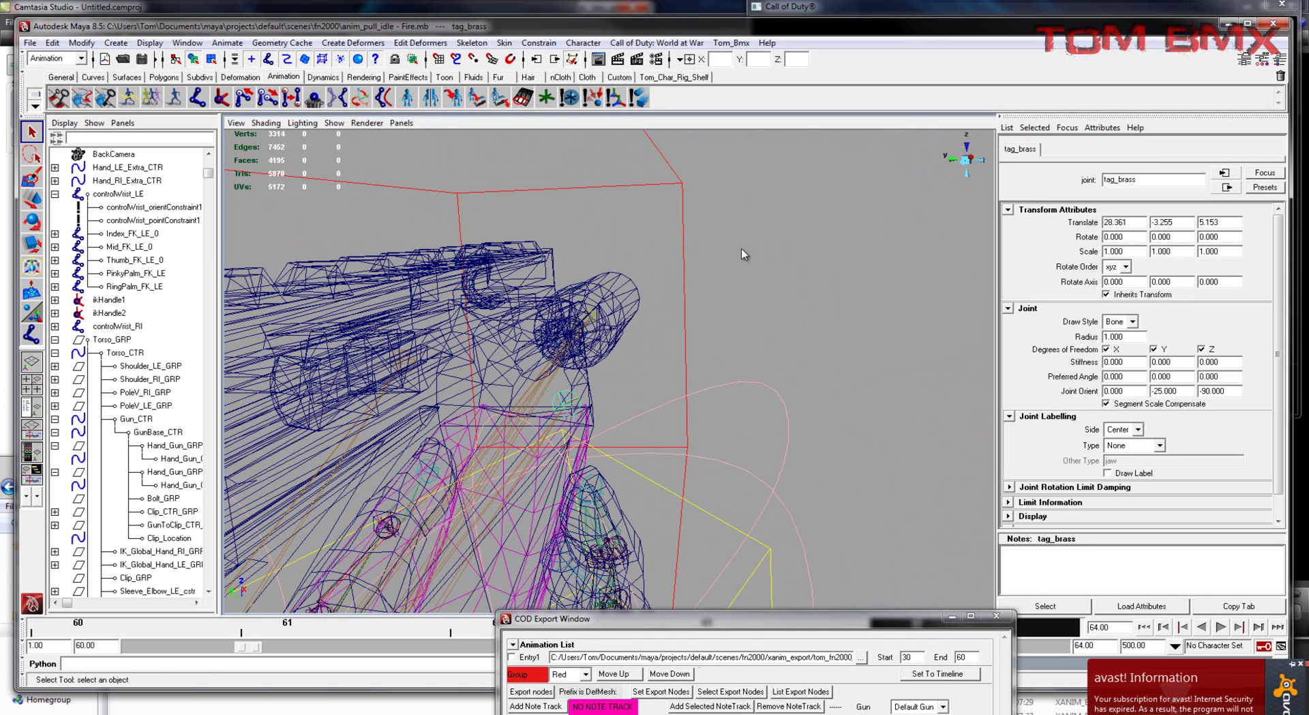
{"action": "mouse_move", "coordinate": [675, 407]}
{"action": "left_mouse_down", "text": "alt"}
{"action": "mouse_move", "coordinate": [597, 462]}
{"action": "mouse_move", "coordinate": [641, 472]}
{"action": "mouse_move", "coordinate": [685, 425]}
{"action": "left_mouse_up", "text": "alt"}
{"action": "key", "text": "5"}
{"action": "mouse_move", "coordinate": [686, 423]}
{"action": "right_mouse_down", "text": "alt"}
{"action": "mouse_move", "coordinate": [678, 431]}
{"action": "mouse_move", "coordinate": [674, 385]}
{"action": "mouse_move", "coordinate": [661, 386]}
{"action": "mouse_move", "coordinate": [689, 416]}
{"action": "right_mouse_up", "text": "alt"}
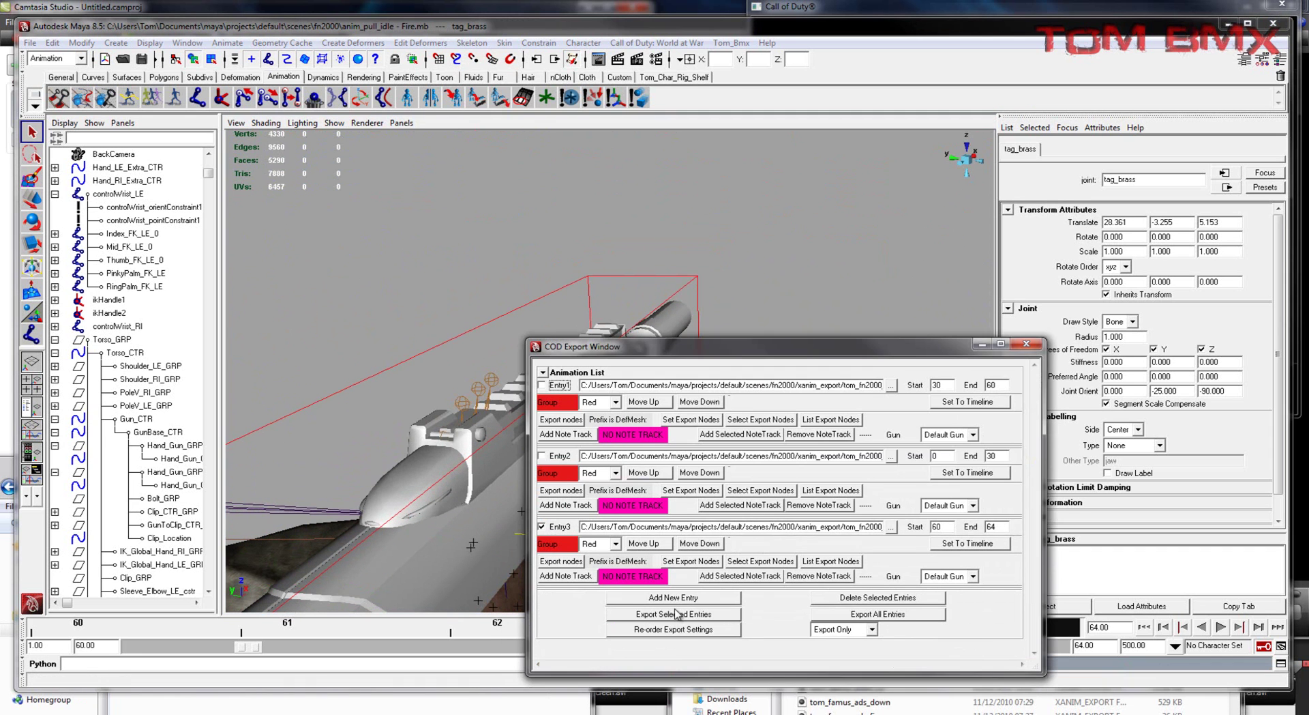
Re-export the fire animation entry with the reoriented tag_brass joint, and quit the paused Call of Duty match
{"action": "left_click", "coordinate": [675, 613]}
{"action": "left_click", "coordinate": [819, 497]}
{"action": "left_click", "coordinate": [1085, 10]}
{"action": "left_click", "coordinate": [1130, 146]}
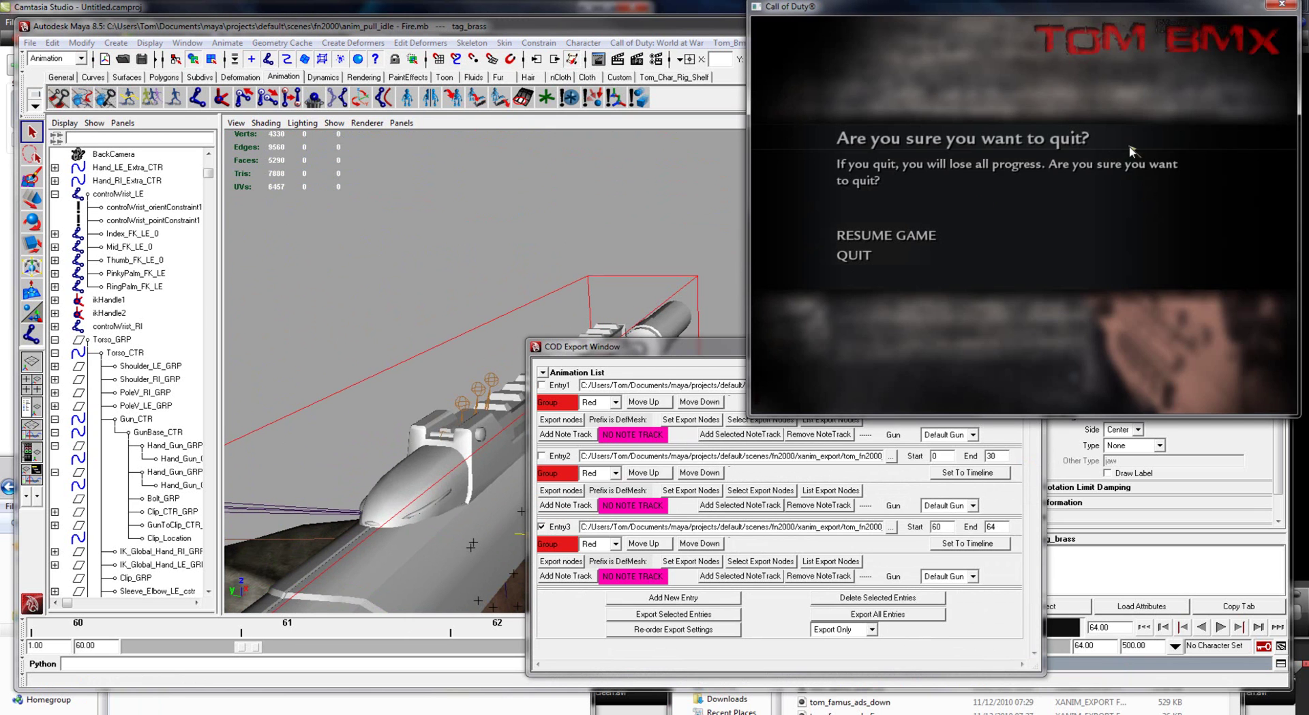
{"action": "left_click", "coordinate": [854, 263]}
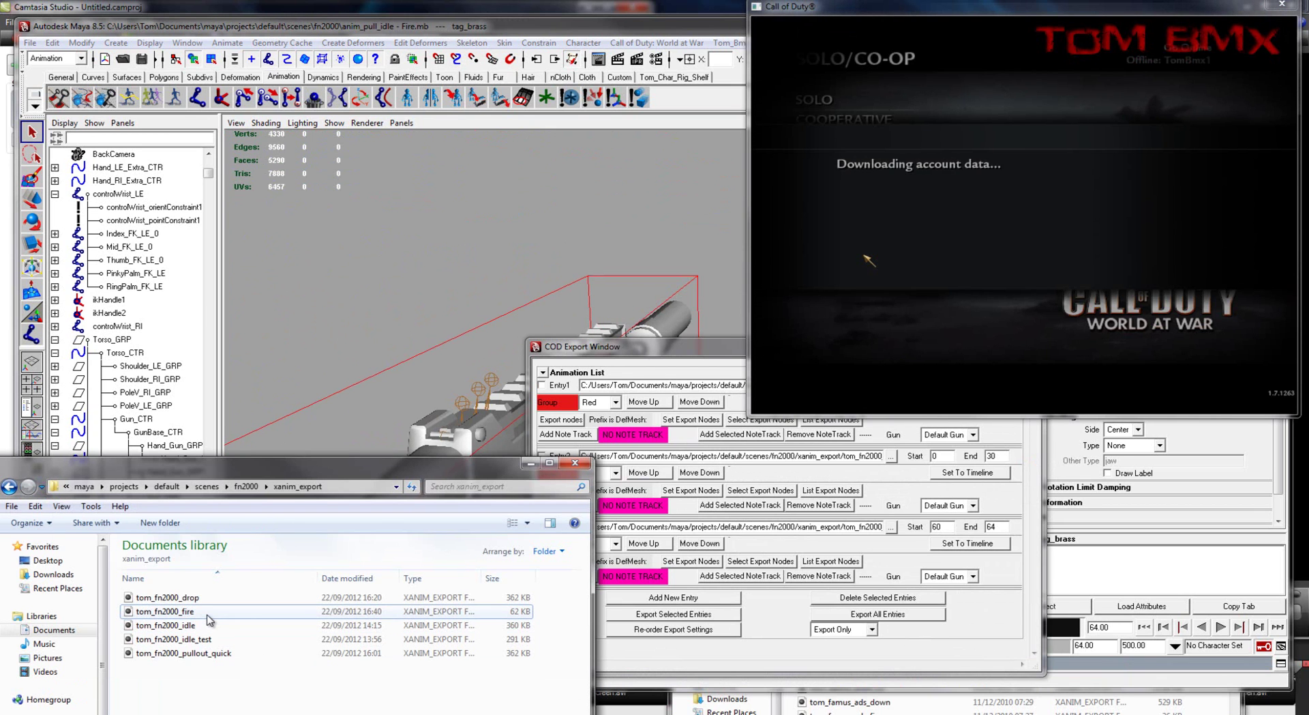
Copy the re-exported tom_fn2000_fire file into the Call of Duty - World at War xanim_export folder, replacing the older version
{"action": "left_click", "coordinate": [208, 612]}
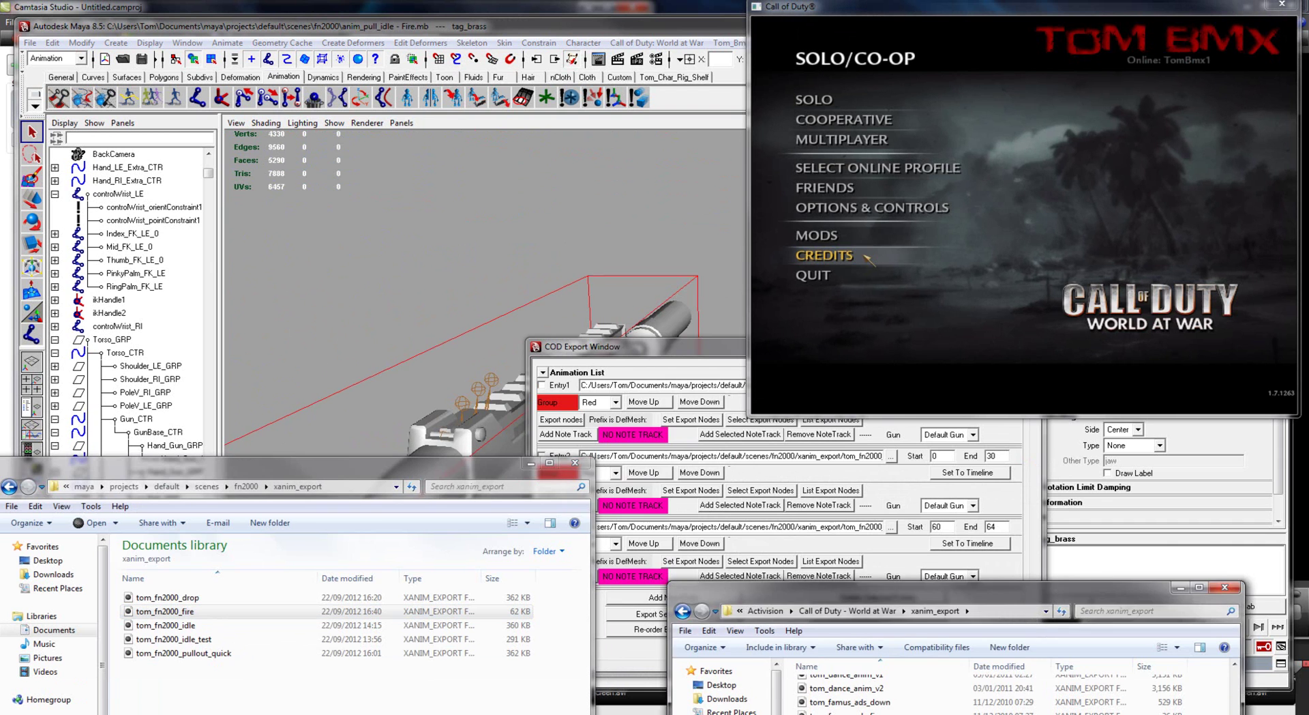
{"action": "key", "text": "ctrl+v"}
{"action": "left_click", "coordinate": [613, 303]}
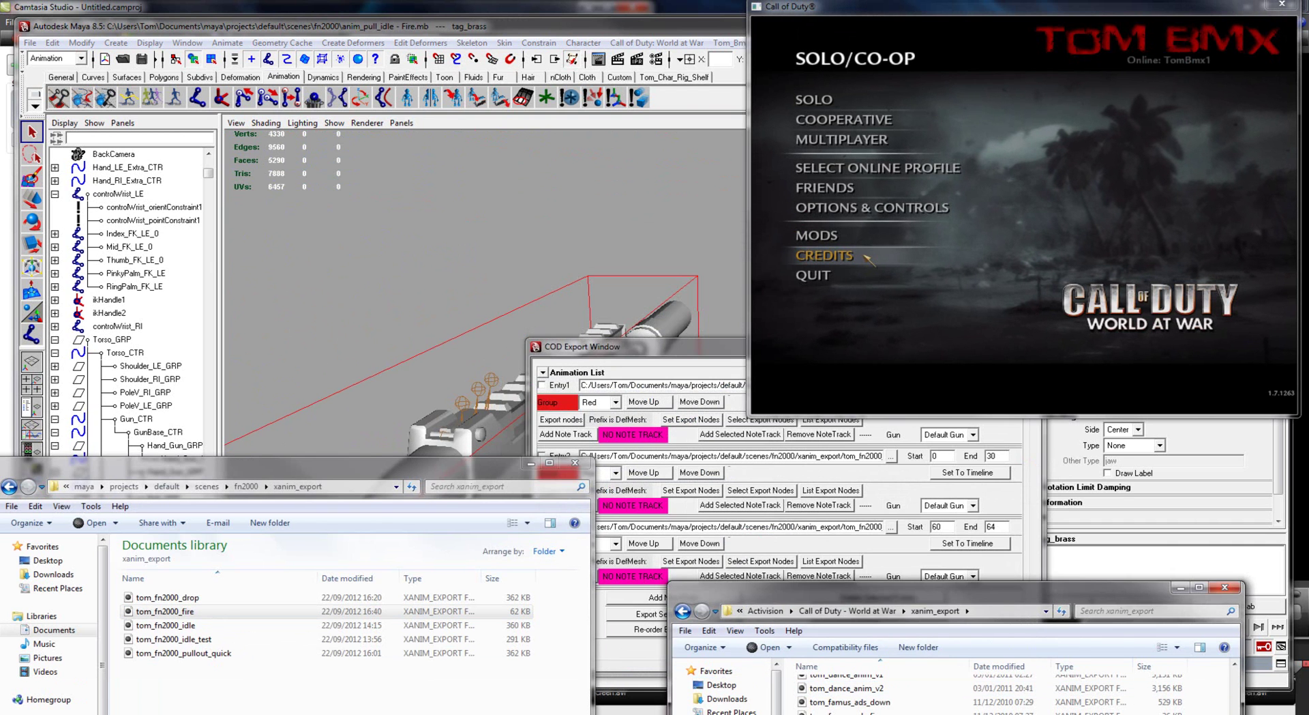
Convert only the tom_fn2000_fire asset in Asset Manager, and rebuild the fn2000_test mod in Launcher
{"action": "left_click", "coordinate": [426, 304]}
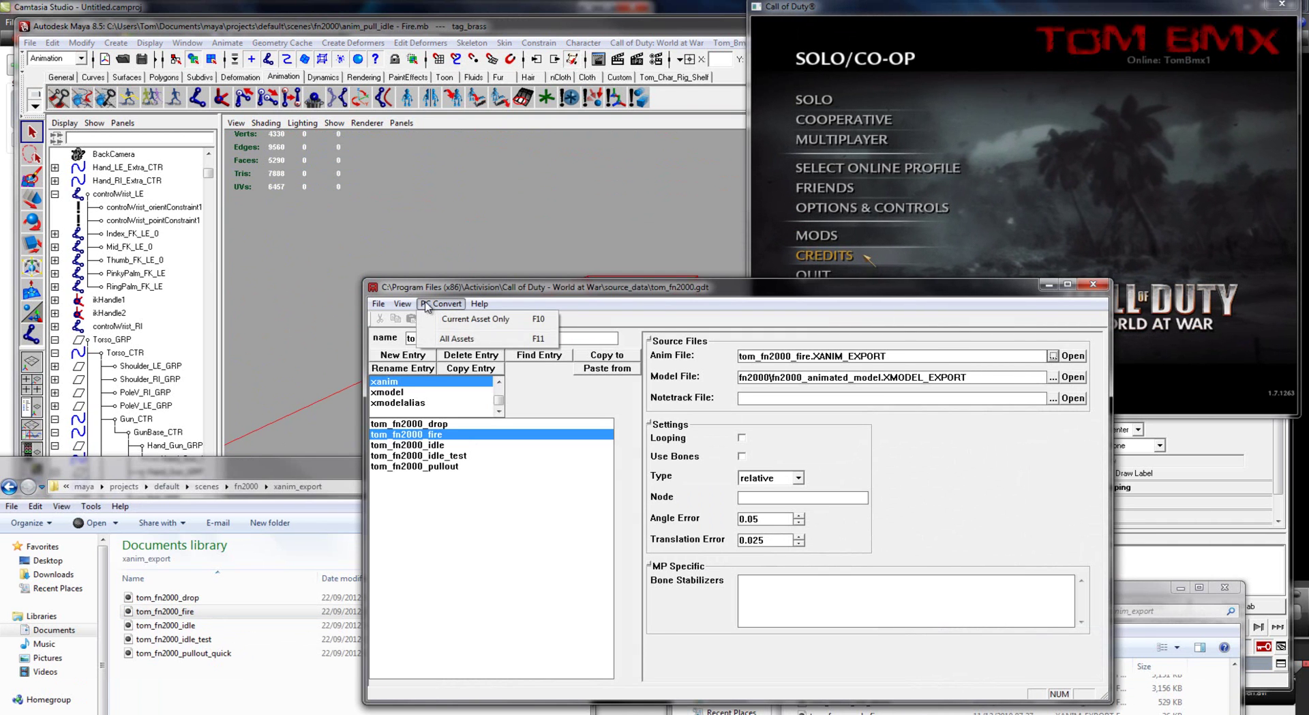
{"action": "left_click", "coordinate": [471, 319]}
{"action": "left_click", "coordinate": [328, 714]}
{"action": "left_click", "coordinate": [311, 361]}
Switch to Call of Duty, skip the intro and load the fn2000_test mod
{"action": "left_click", "coordinate": [1182, 160]}
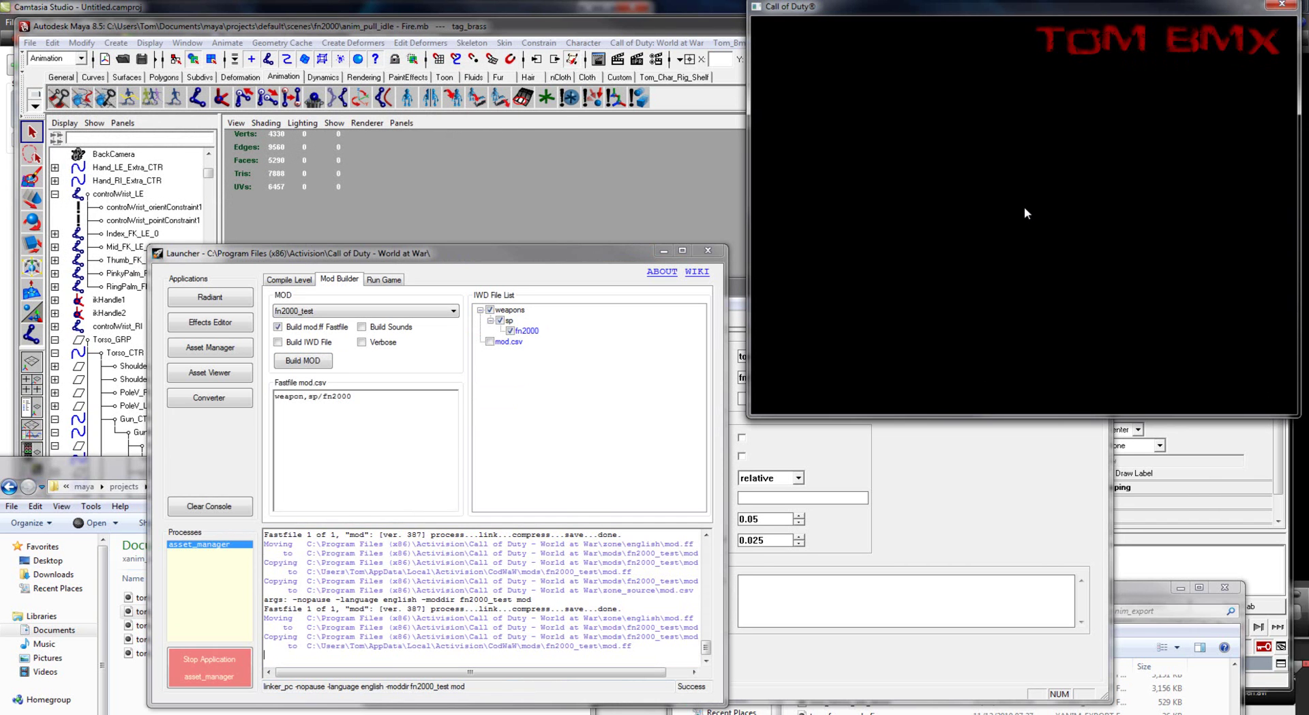
{"action": "key", "text": "Escape"}
{"action": "key", "text": "Escape"}
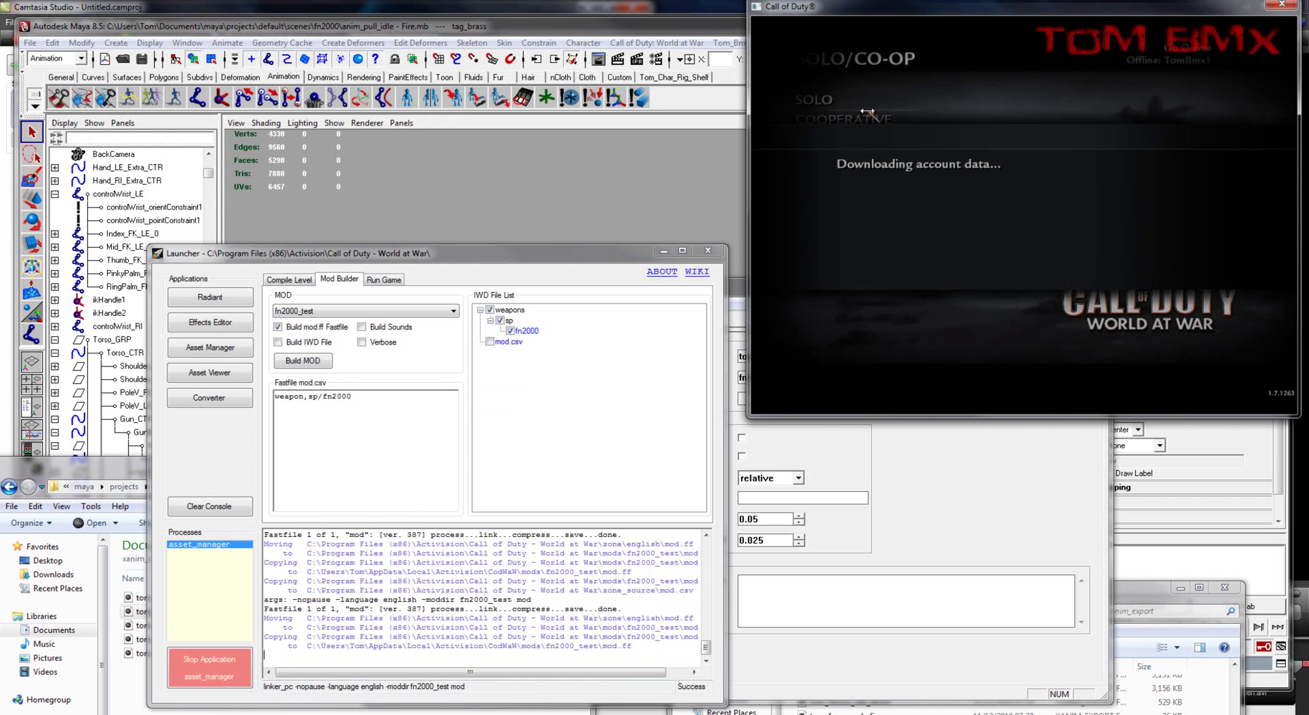
{"action": "left_click", "coordinate": [869, 230]}
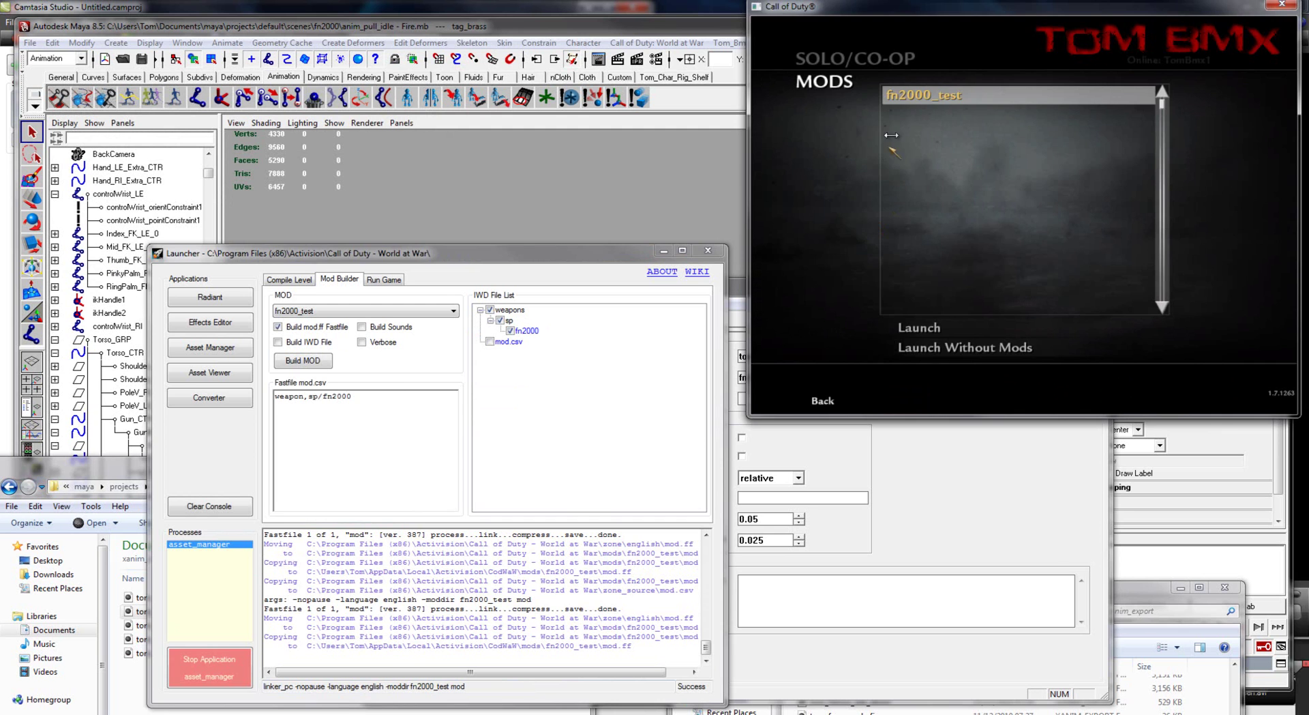
{"action": "double_click", "coordinate": [909, 97]}
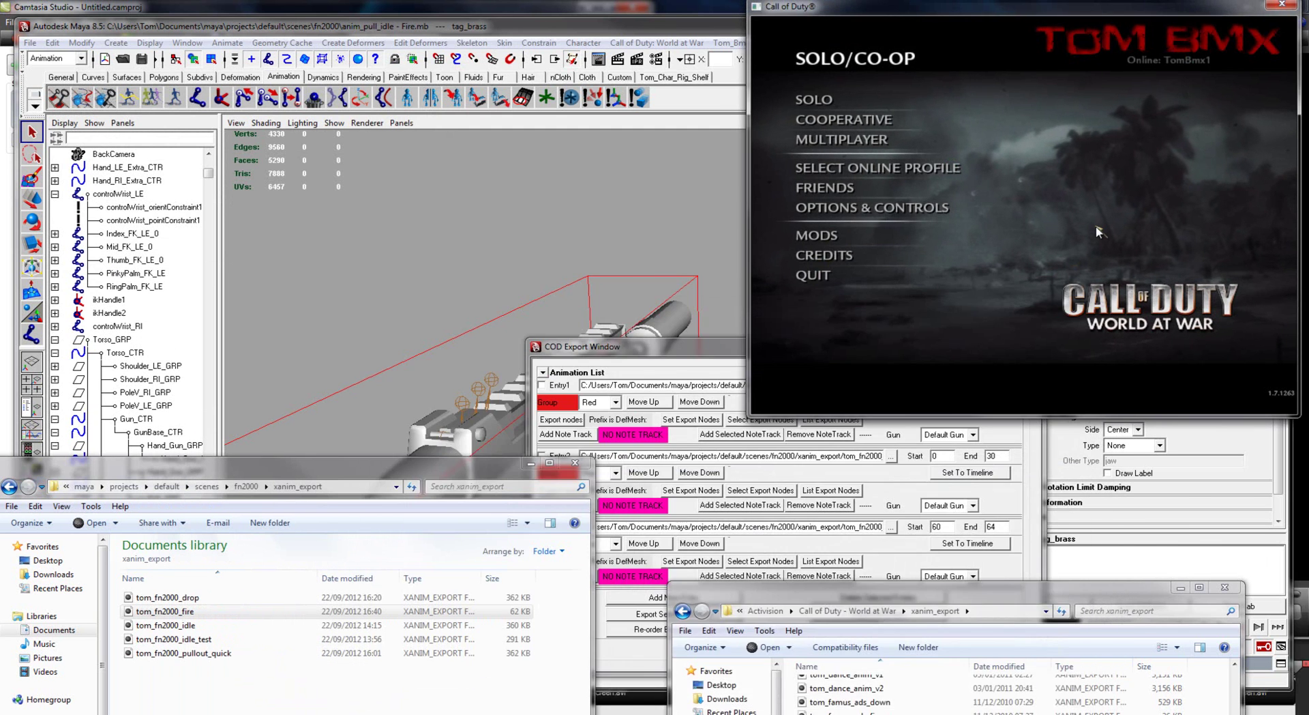
Start the test map by rerunning the earlier console command, and switch to the Fn2000
{"action": "key", "text": "grave"}
{"action": "key", "text": "Up"}
{"action": "key", "text": "Up"}
{"action": "key", "text": "Return"}
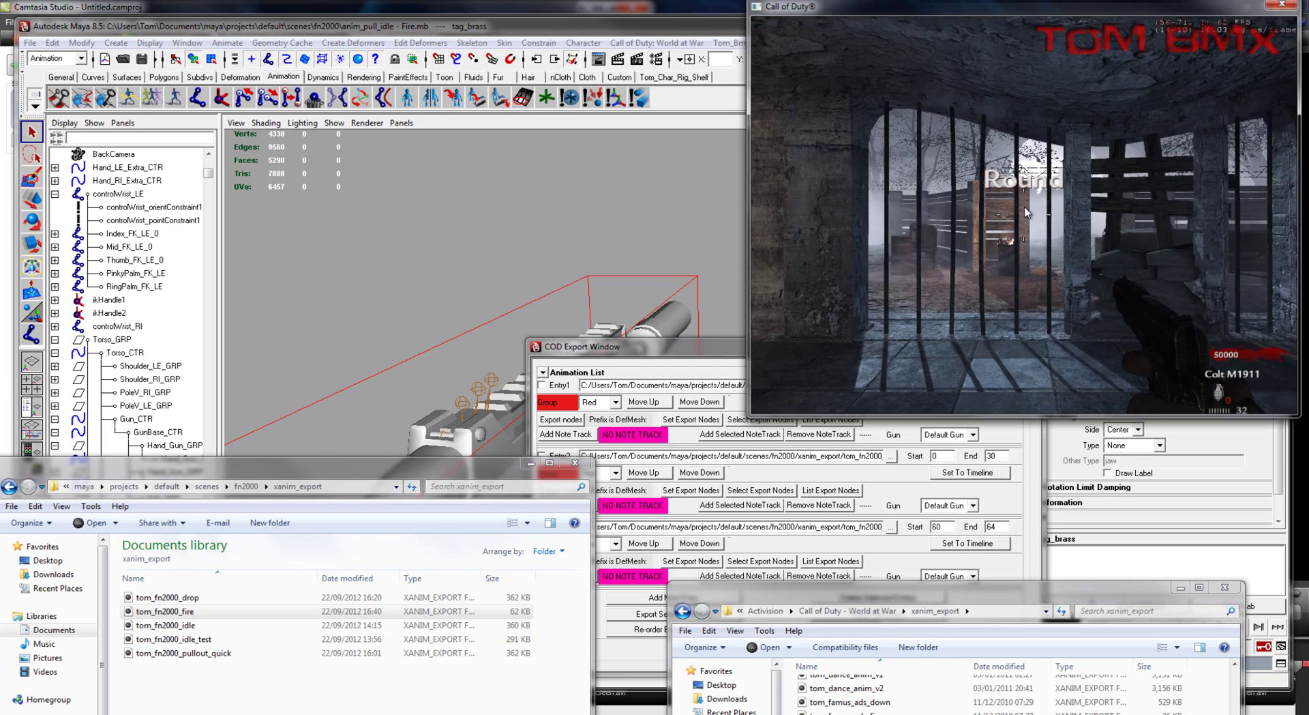
{"action": "key", "text": "1"}
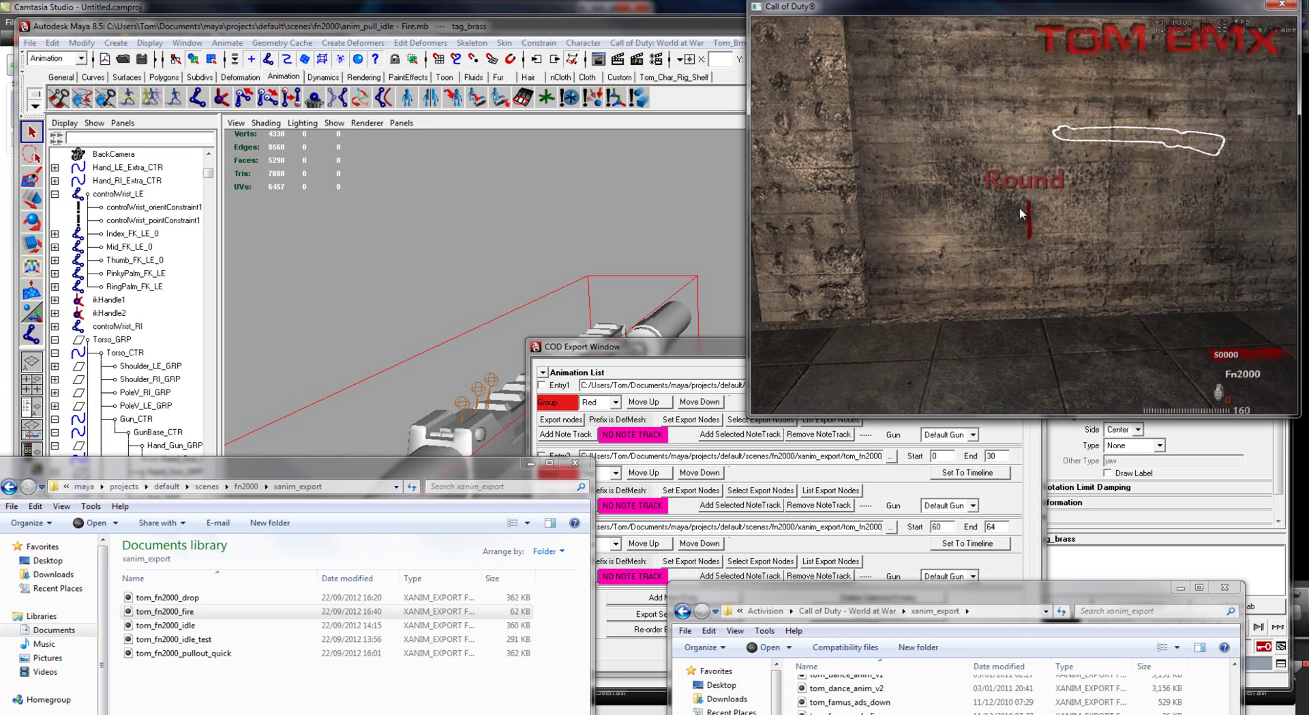
Shift the gun's viewmodel sideways with the cg_gun_y console variable to expose its ejection side
{"action": "key", "text": "grave"}
{"action": "type", "text": "cg_gun_y 0"}
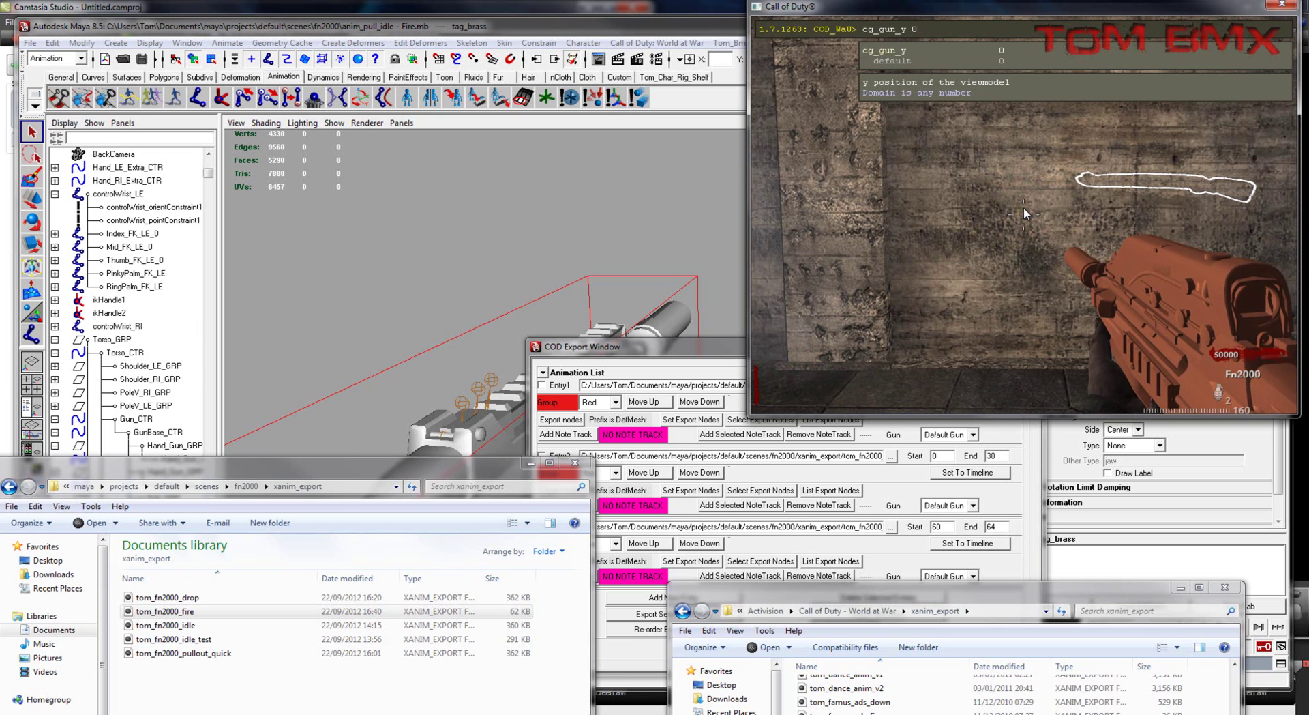
{"action": "key", "text": "Return"}
{"action": "key", "text": "grave"}
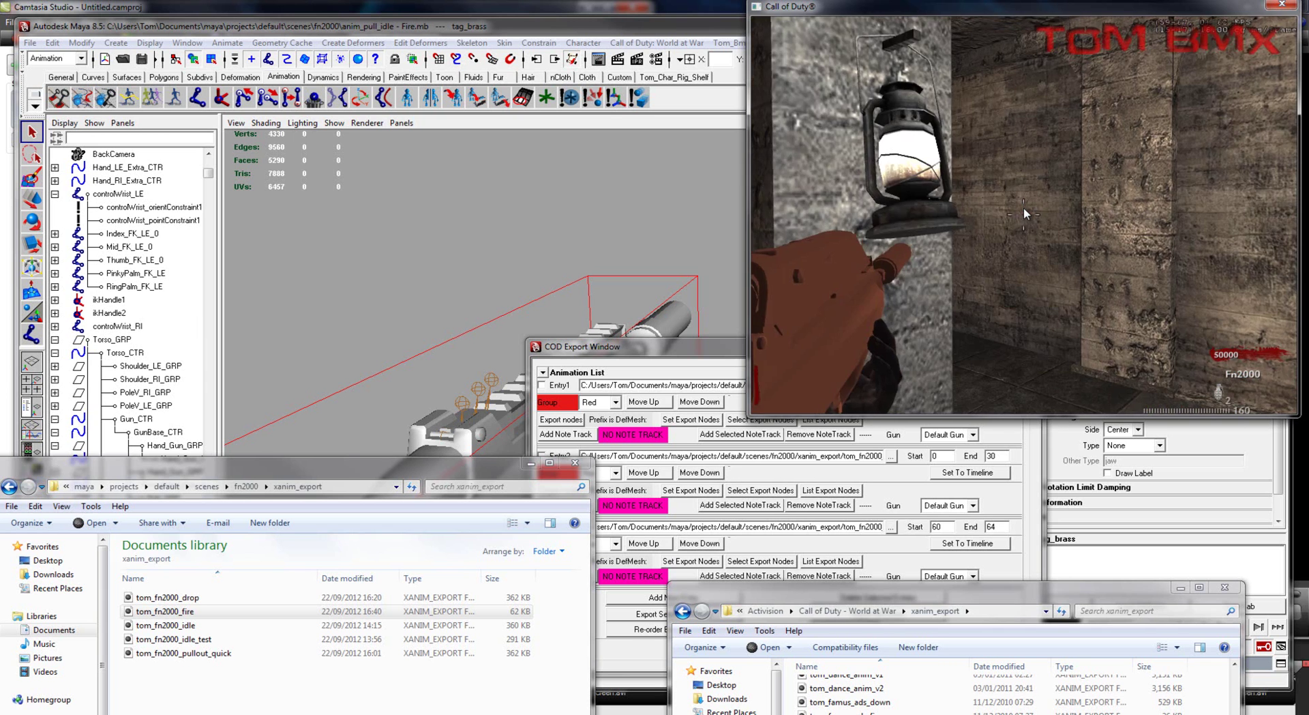
Fire the Fn2000 repeatedly at the walls and floor to examine the direction of its shell ejection
{"action": "left_click", "coordinate": [1029, 214]}
{"action": "left_click", "coordinate": [1027, 214]}
{"action": "left_click", "coordinate": [1027, 214]}
{"action": "left_click", "coordinate": [1027, 214]}
{"action": "left_click", "coordinate": [1027, 214]}
{"action": "left_click", "coordinate": [1026, 214]}
{"action": "left_click", "coordinate": [1027, 213]}
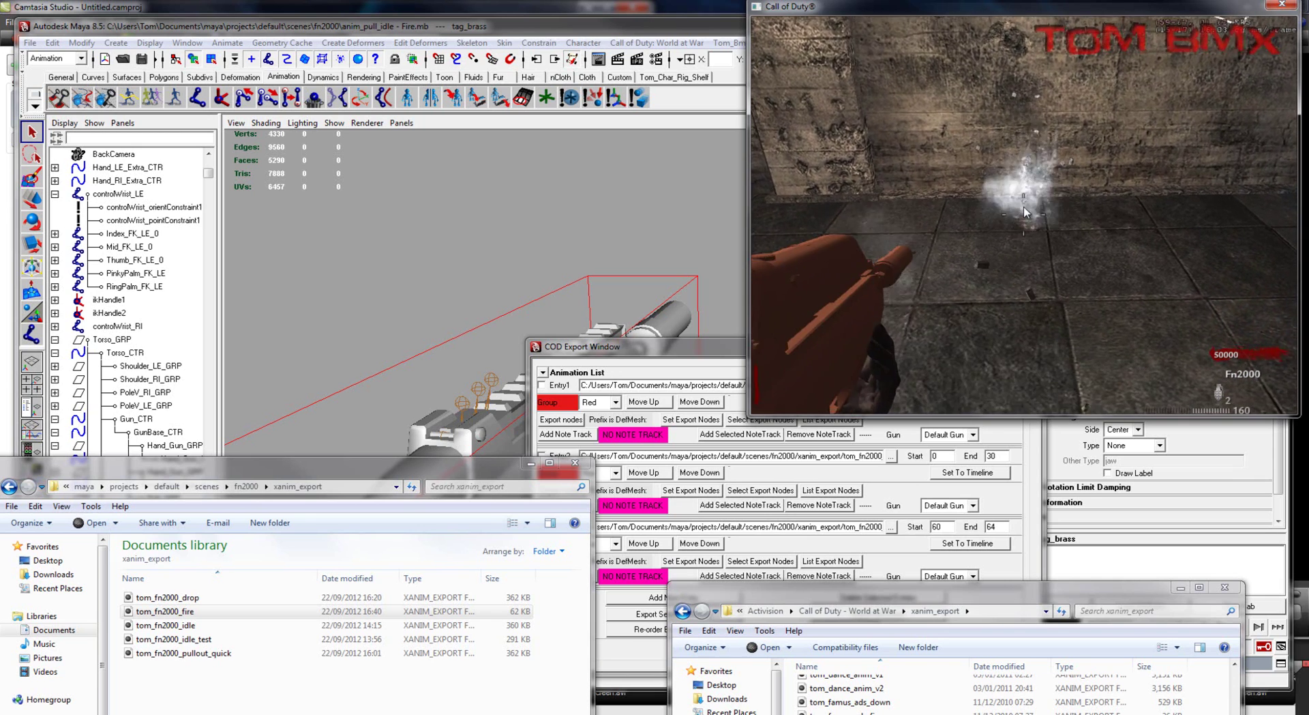
{"action": "left_click", "coordinate": [1027, 214]}
{"action": "left_click", "coordinate": [1027, 213]}
{"action": "left_click", "coordinate": [1027, 213]}
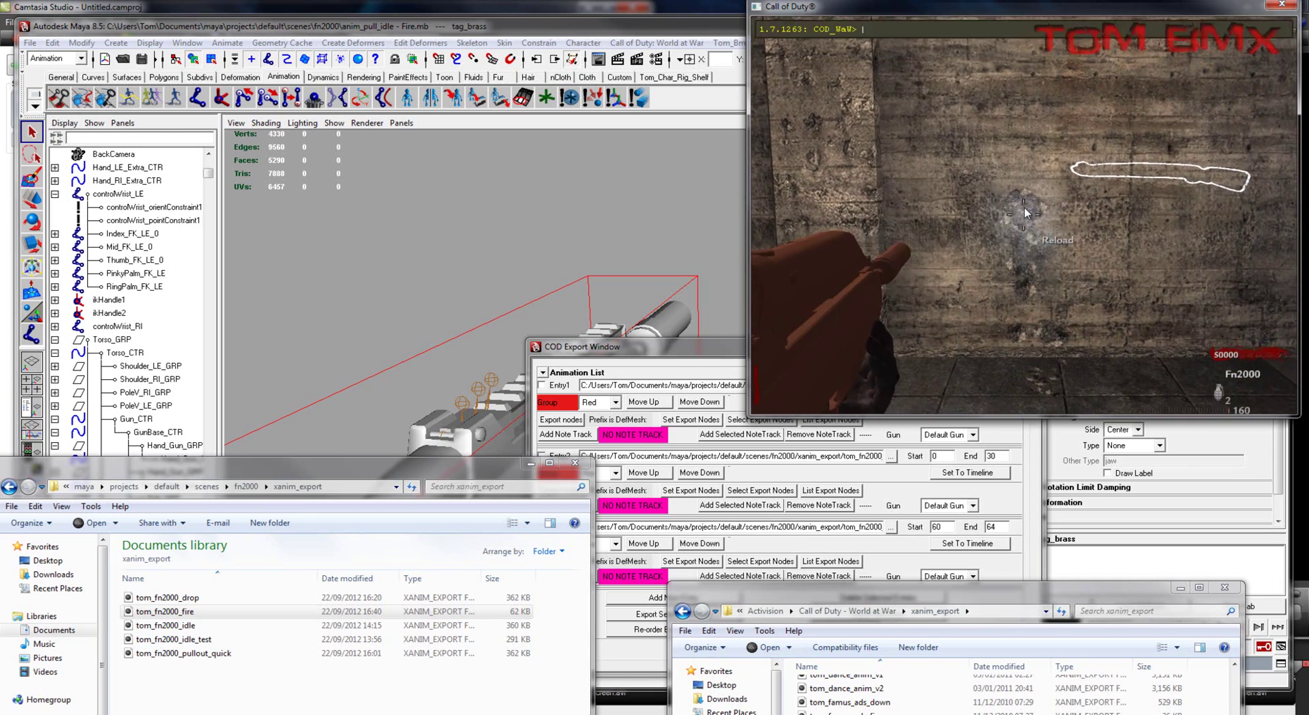